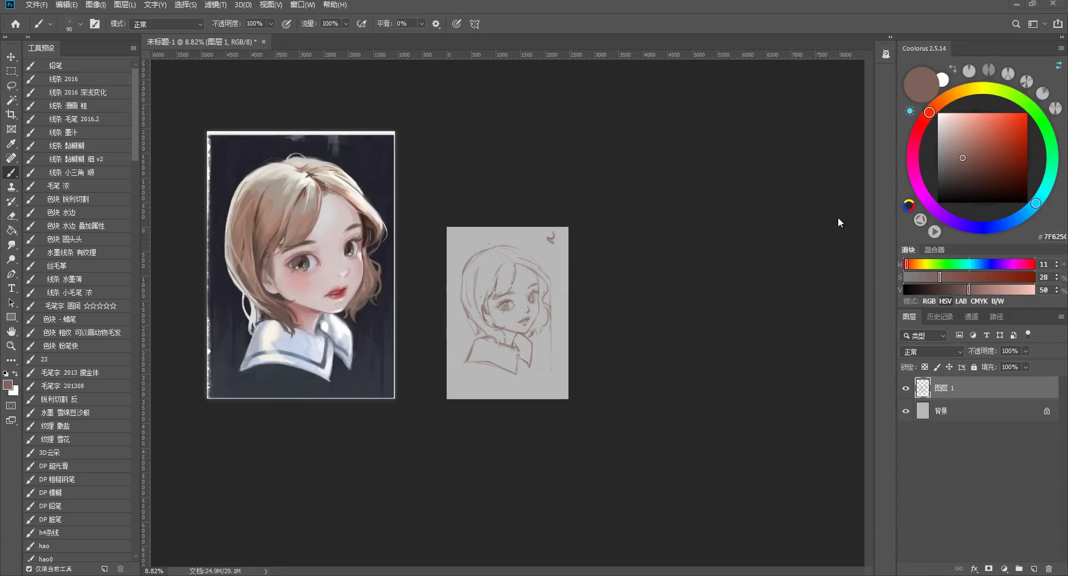
# Zoom in on the sketch and lower 图层 1's opacity to 46%
pyautogui.hotkey('ctrl', '+')
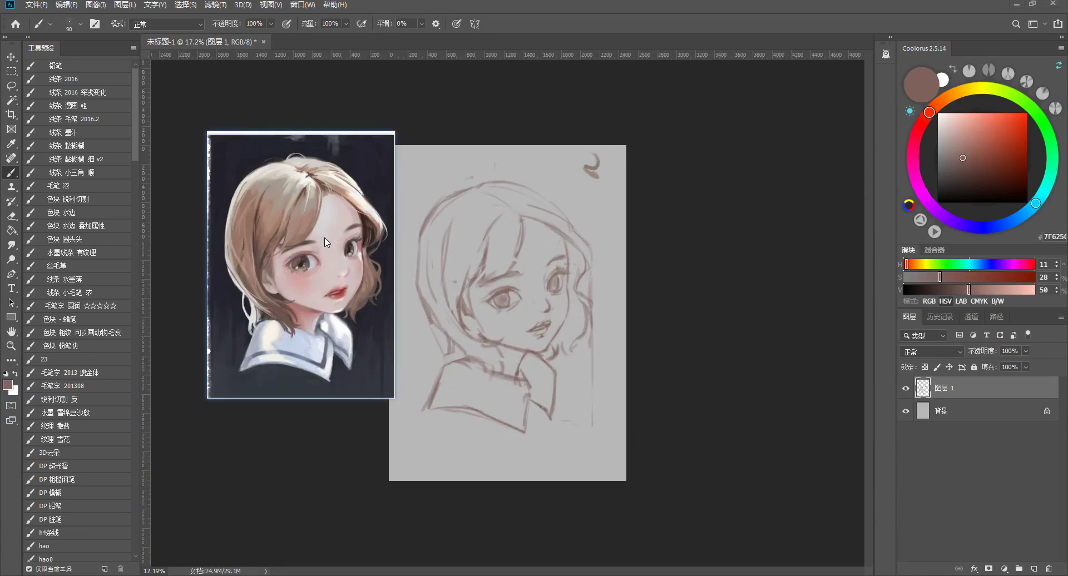
pyautogui.scroll(-2, 293, 249)
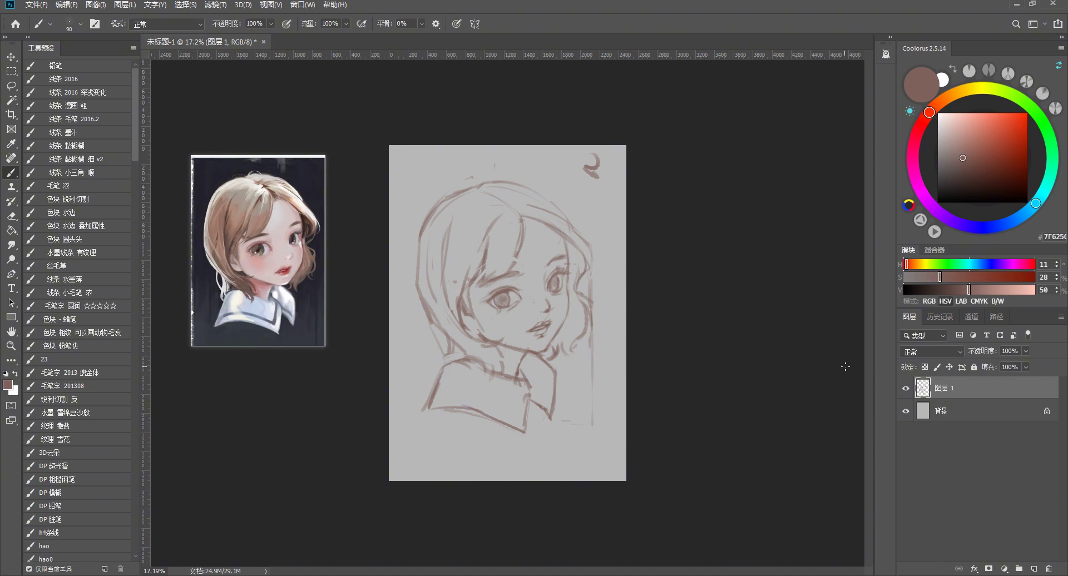
pyautogui.click(1025, 351)
pyautogui.moveTo(1004, 363); pyautogui.dragTo(998, 365)
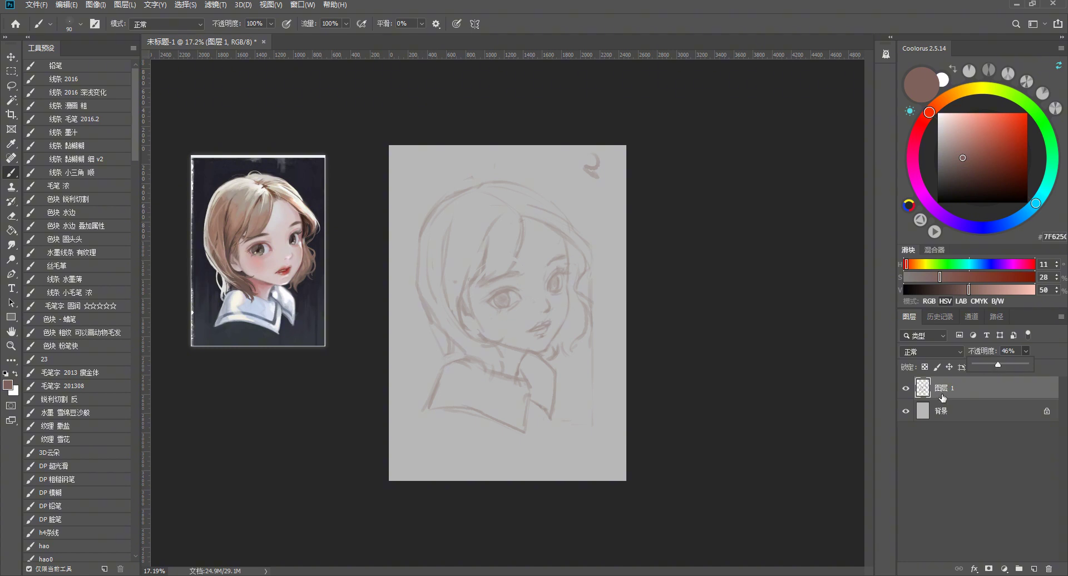
pyautogui.click(980, 415)
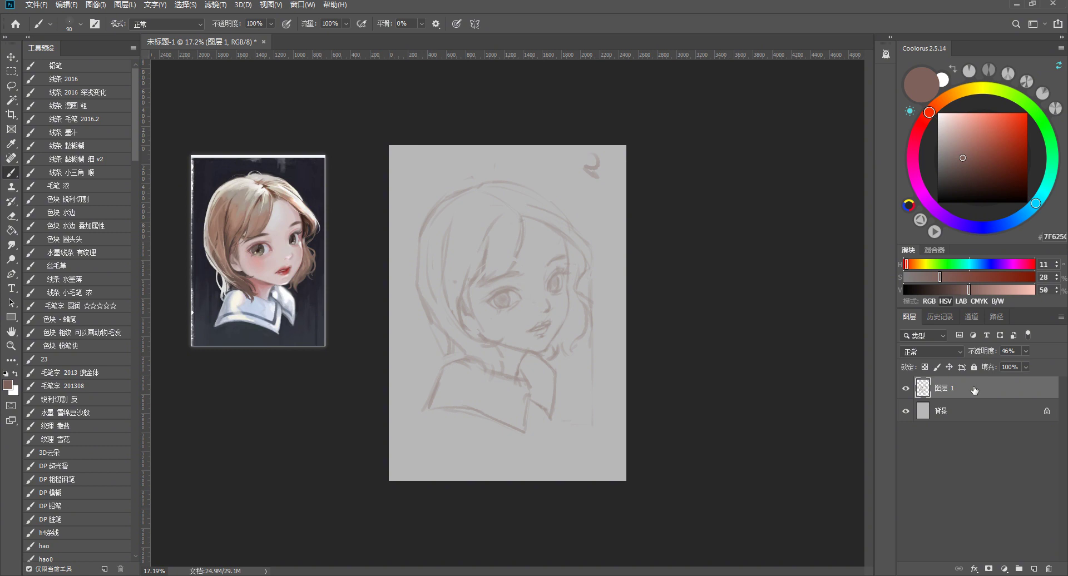
# Add new layer 图层 2 and choose the 线条 2016 深浅变化 brush preset
pyautogui.hotkey('ctrl', 'shift', 'n')
pyautogui.press('Return')
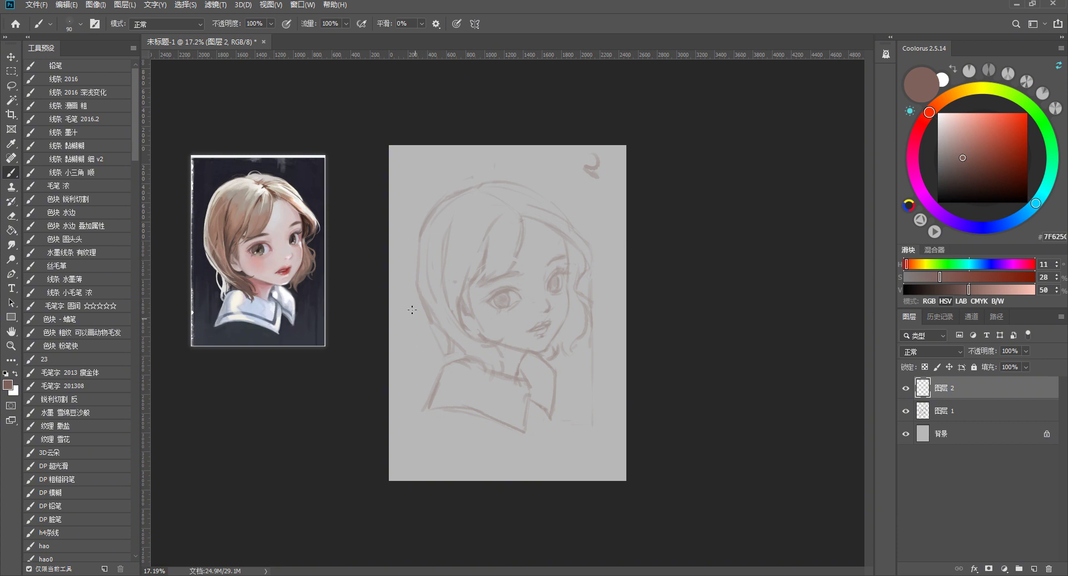
pyautogui.rightClick(480, 232)
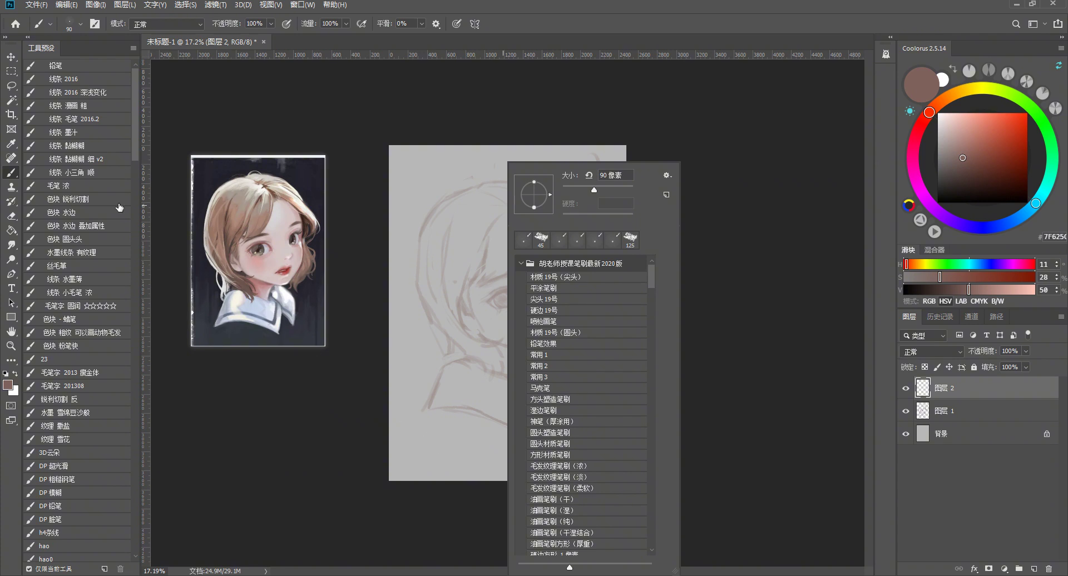
pyautogui.click(98, 96)
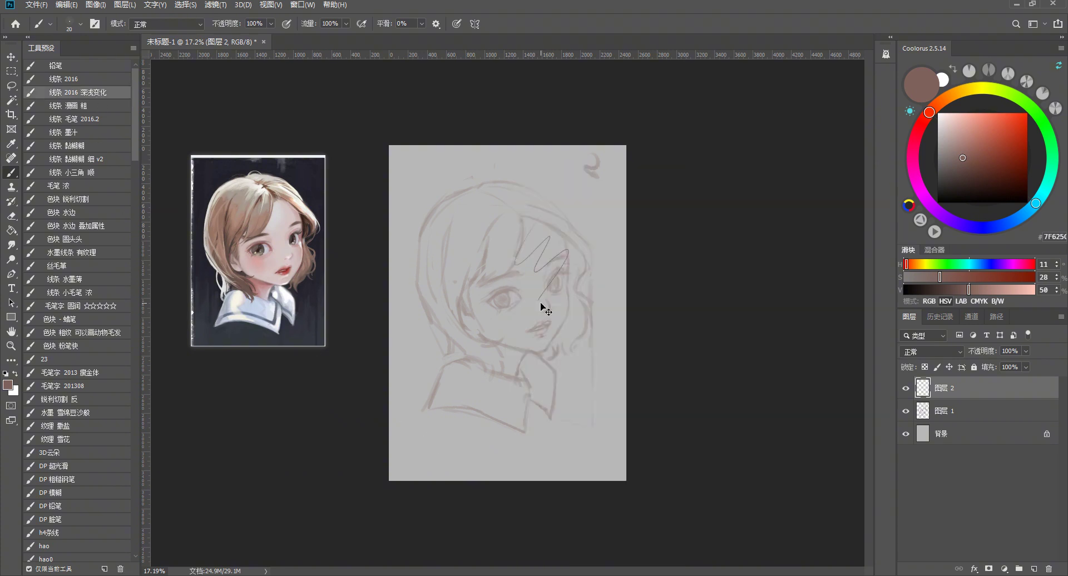
# Enlarge the brush and test forehead hair strokes, undoing each one
pyautogui.scroll(3, 544, 303)
pyautogui.scroll(-1, 622, 362)
pyautogui.press(']')
pyautogui.press(']')
pyautogui.press(']')
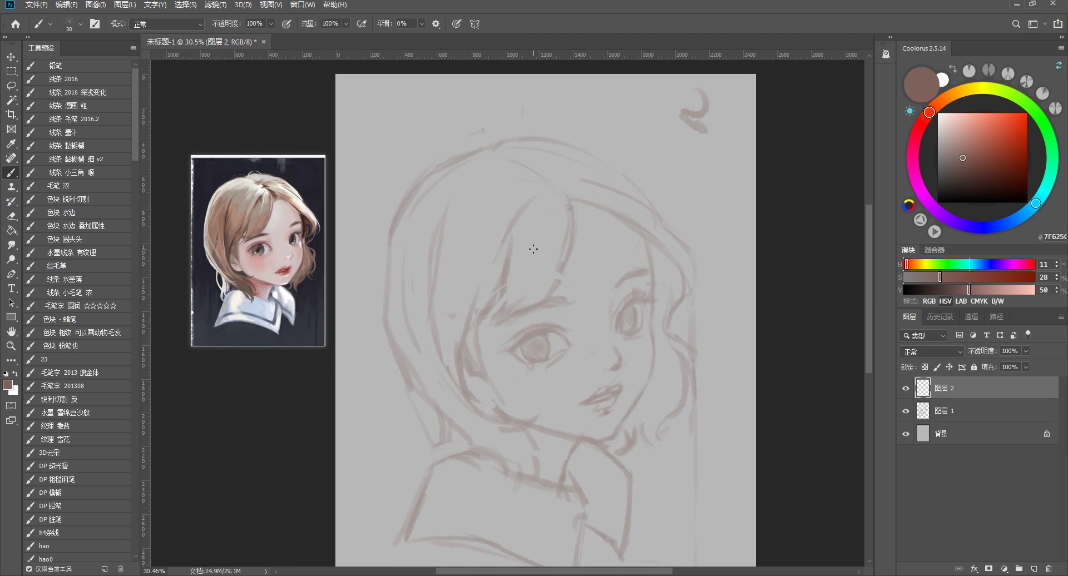
pyautogui.moveTo(555, 166); pyautogui.dragTo(525, 309)
pyautogui.hotkey('ctrl', 'z')
pyautogui.moveTo(573, 154); pyautogui.dragTo(606, 392)
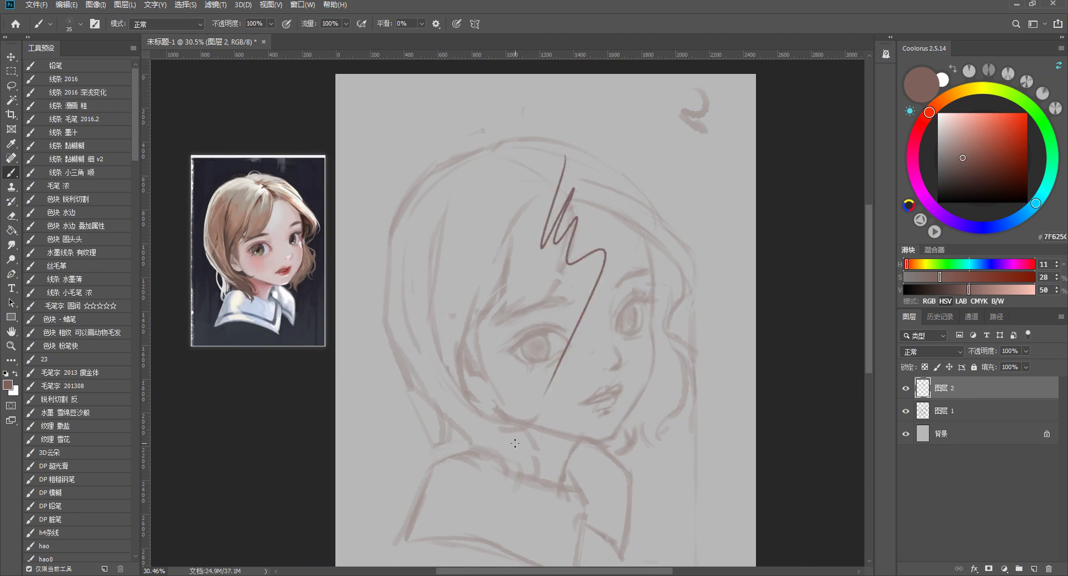
pyautogui.hotkey('ctrl', 'z')
pyautogui.moveTo(560, 140); pyautogui.dragTo(524, 301)
pyautogui.hotkey('ctrl', 'z')
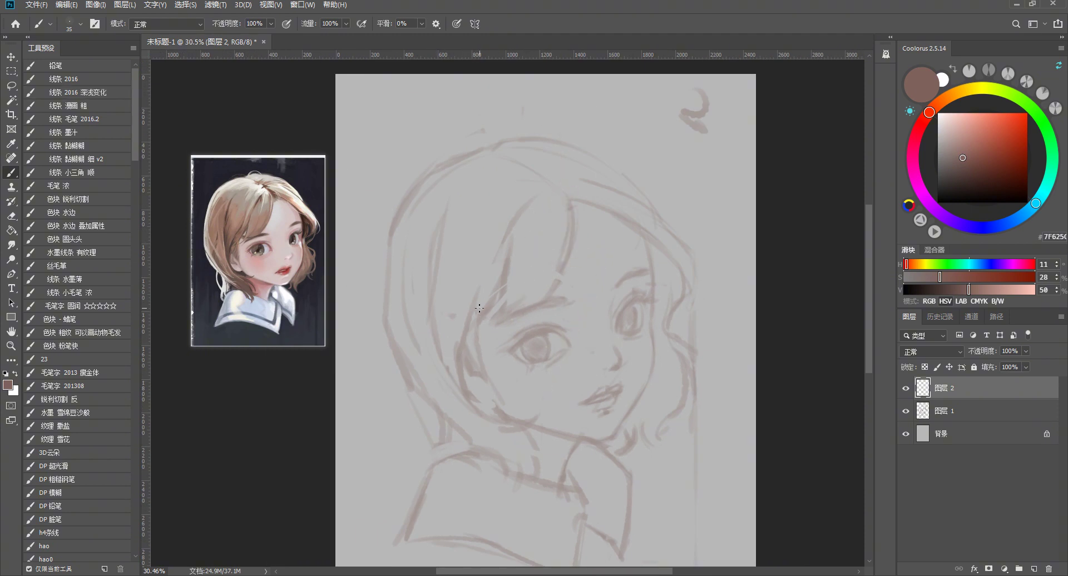
pyautogui.scroll(-1, 489, 303)
# Fade 图层 1 to 27% opacity, return to 图层 2, and enlarge the brush
pyautogui.click(977, 421)
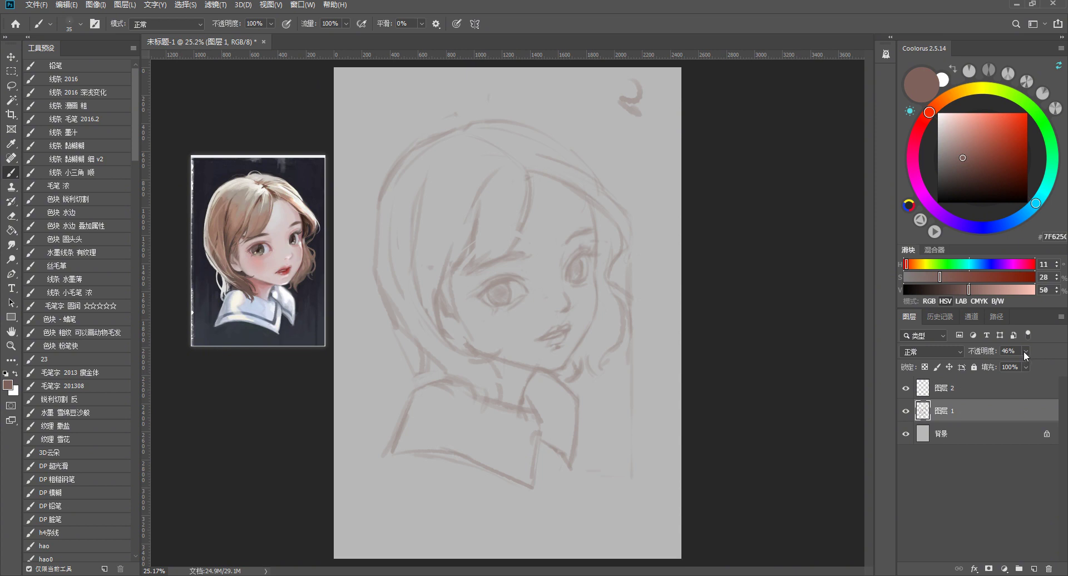
pyautogui.moveTo(1022, 362); pyautogui.dragTo(1014, 363)
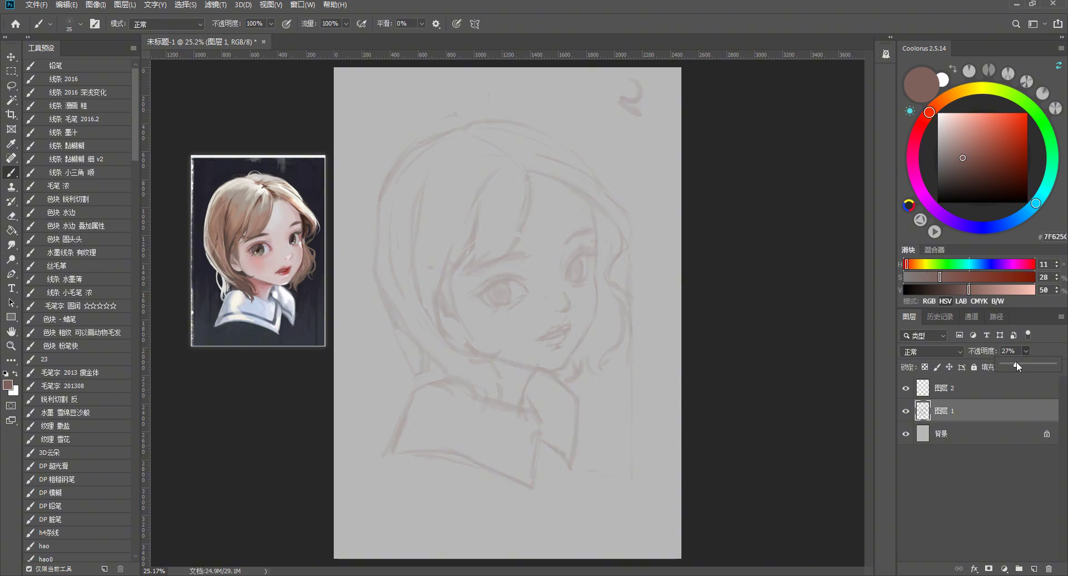
pyautogui.click(979, 388)
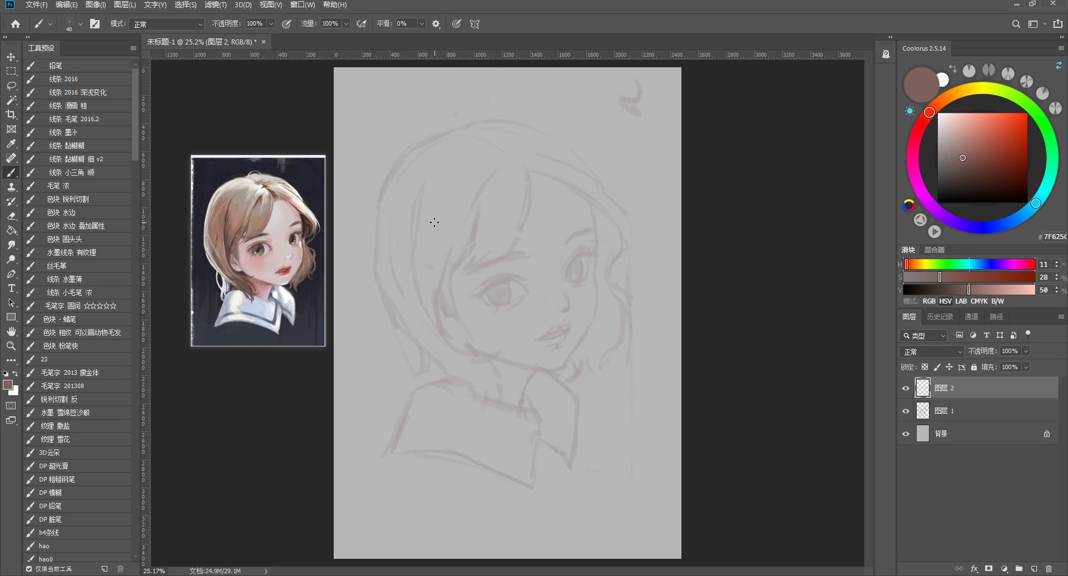
pyautogui.press(']')
pyautogui.press(']')
pyautogui.press(']')
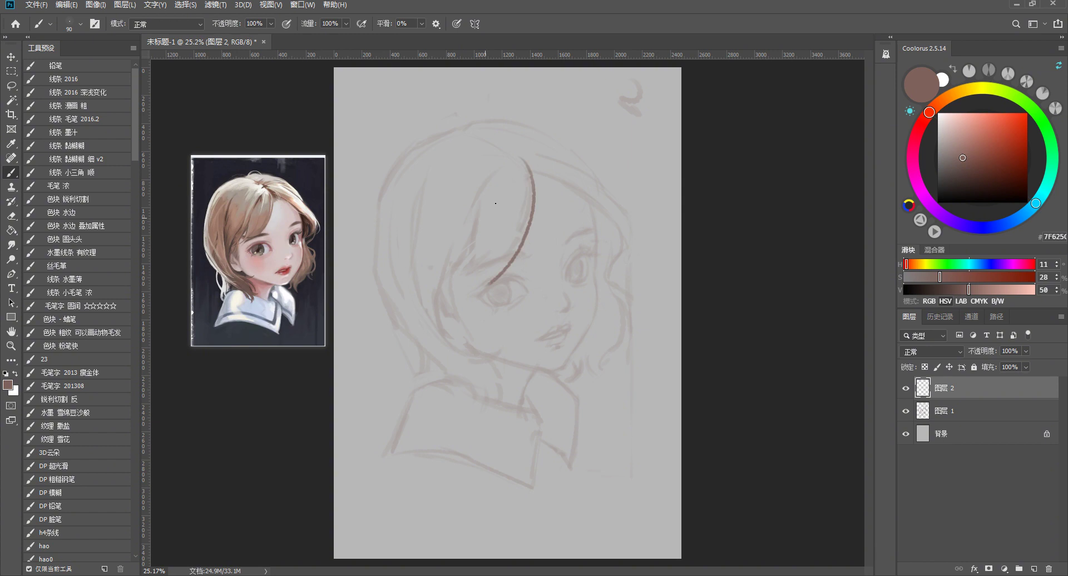
# Try several curved fringe lines across the forehead, undoing each attempt
pyautogui.moveTo(525, 170); pyautogui.dragTo(489, 270)
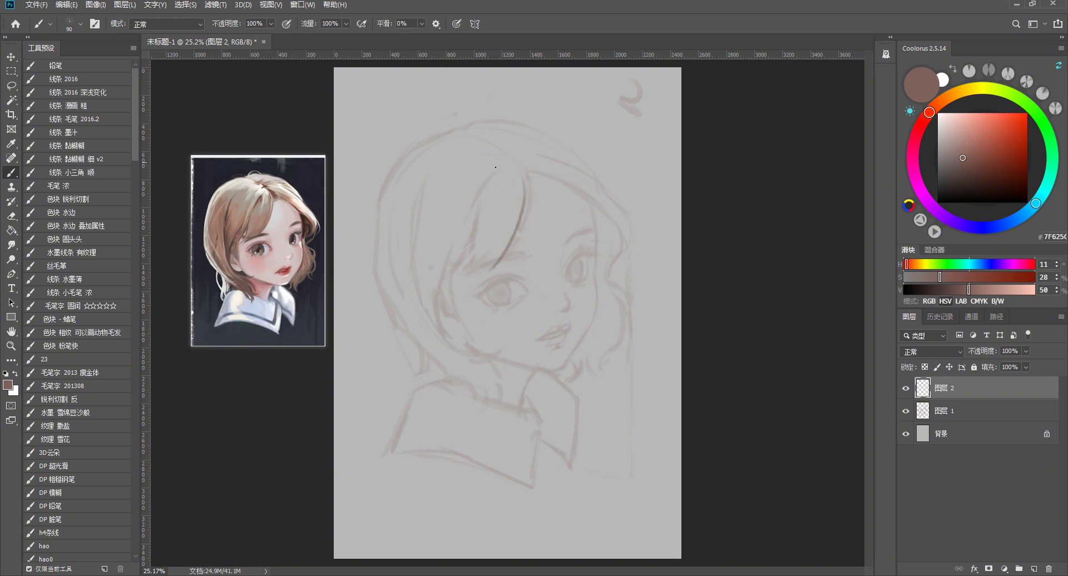
pyautogui.hotkey('ctrl', 'z')
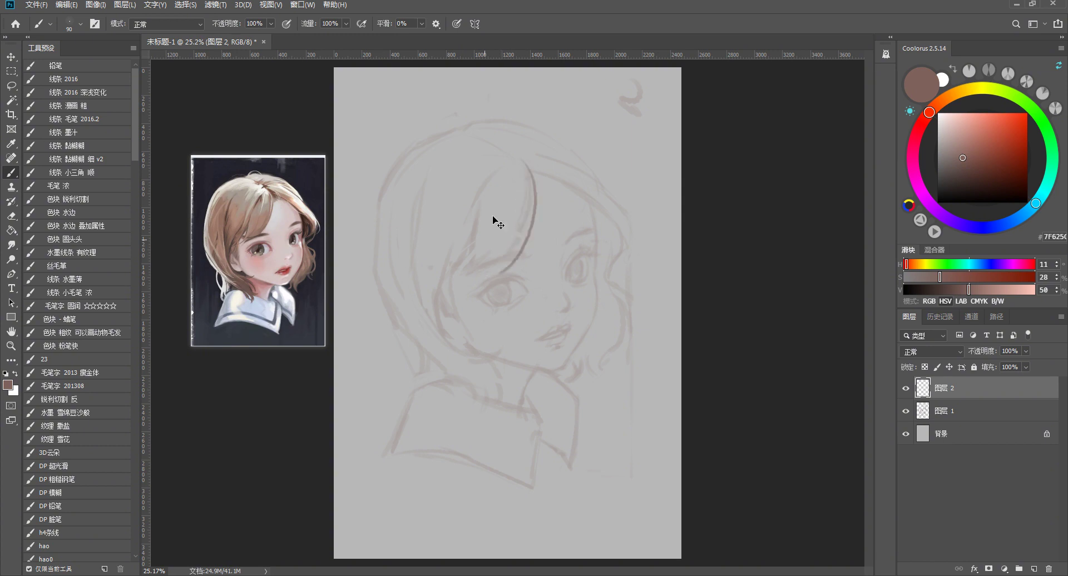
pyautogui.moveTo(531, 167)
pyautogui.mouseDown()
pyautogui.moveTo(494, 272)
pyautogui.moveTo(501, 267)
pyautogui.mouseUp()
pyautogui.hotkey('ctrl', 'z')
pyautogui.hotkey('ctrl', 'z')
pyautogui.hotkey('ctrl', 'z')
pyautogui.moveTo(522, 164); pyautogui.dragTo(498, 263)
pyautogui.hotkey('ctrl', 'z')
pyautogui.hotkey('ctrl', 'z')
pyautogui.moveTo(528, 167); pyautogui.dragTo(490, 273)
pyautogui.hotkey('ctrl', 'z')
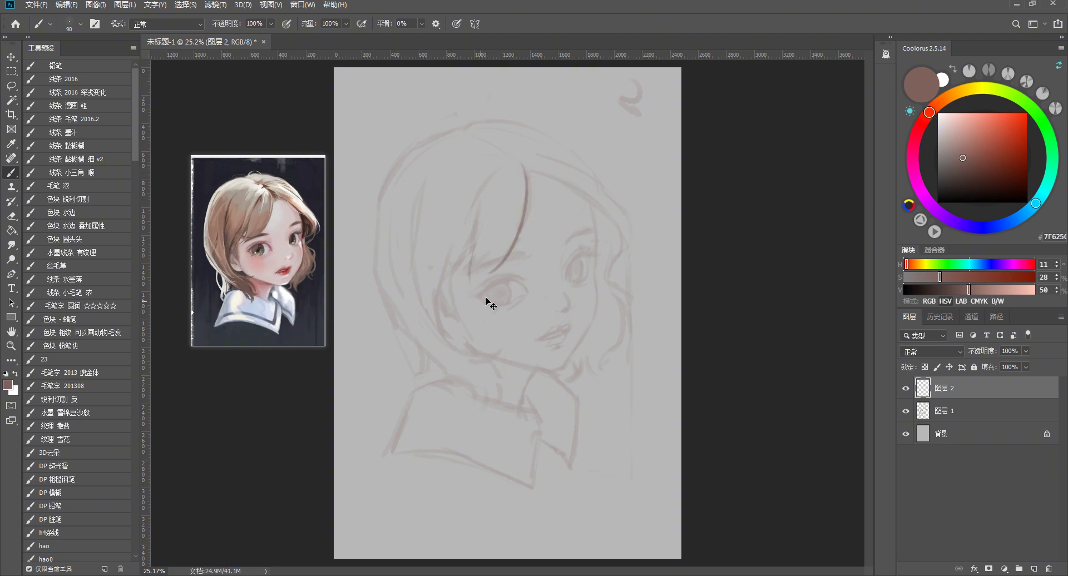
pyautogui.hotkey('ctrl', 'z')
# Sketch short strokes on the face and cheek, then discard them
pyautogui.moveTo(477, 222); pyautogui.dragTo(473, 263)
pyautogui.moveTo(439, 285)
pyautogui.mouseDown()
pyautogui.moveTo(487, 251)
pyautogui.moveTo(509, 255)
pyautogui.moveTo(471, 276)
pyautogui.mouseUp()
pyautogui.hotkey('ctrl', 'z')
pyautogui.hotkey('ctrl', 'z')
pyautogui.hotkey('ctrl', 'z')
pyautogui.hotkey('ctrl', 'z')
pyautogui.press('e')
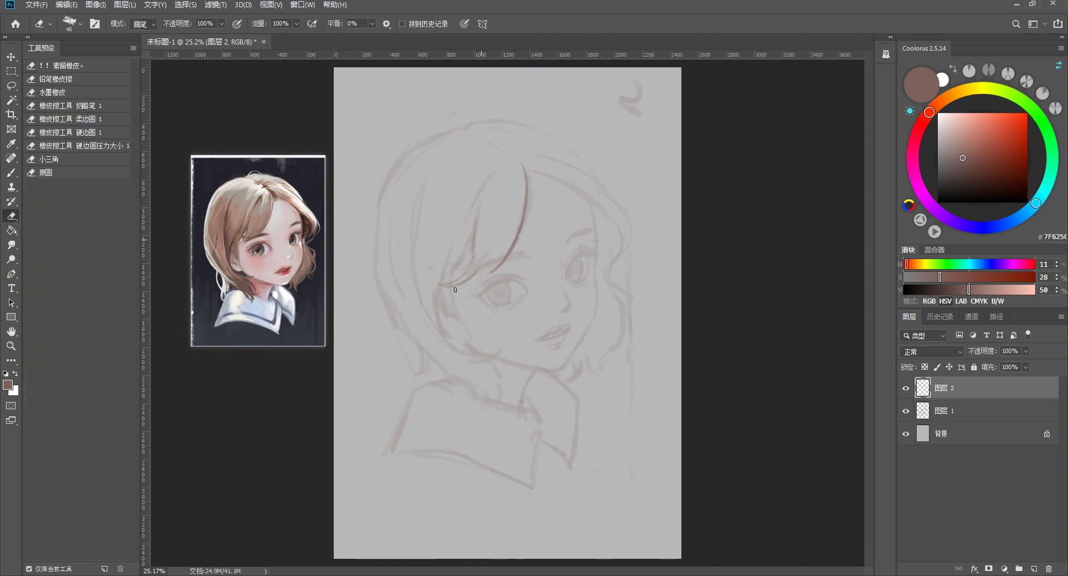
pyautogui.press('b')
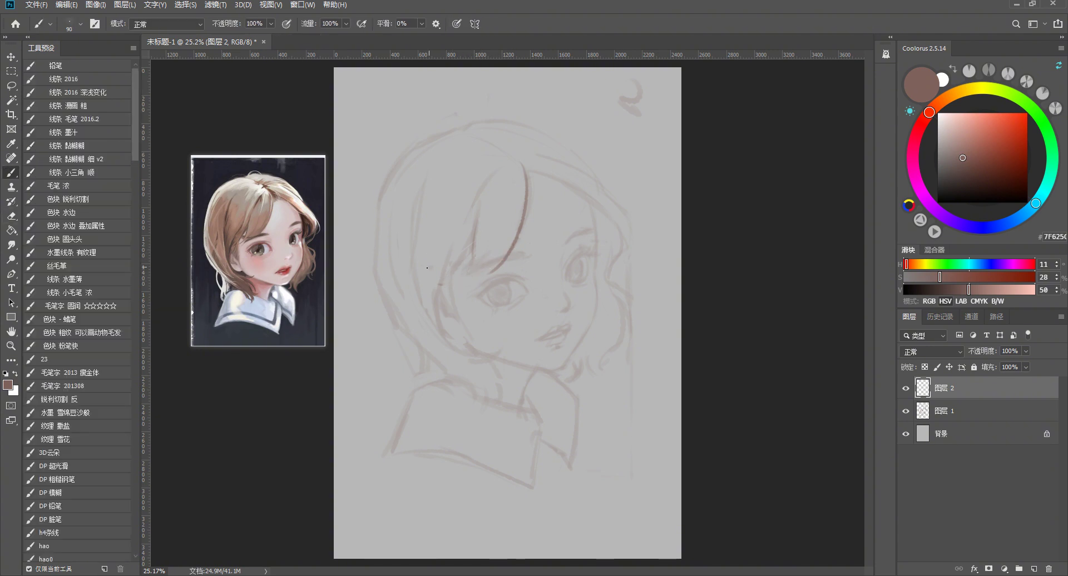
pyautogui.press('e')
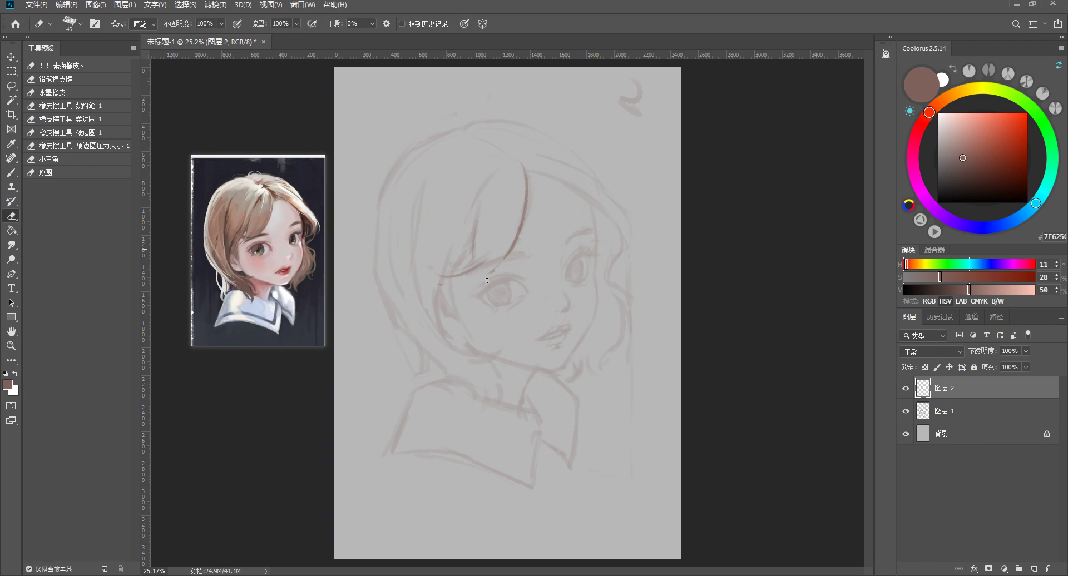
pyautogui.press('b')
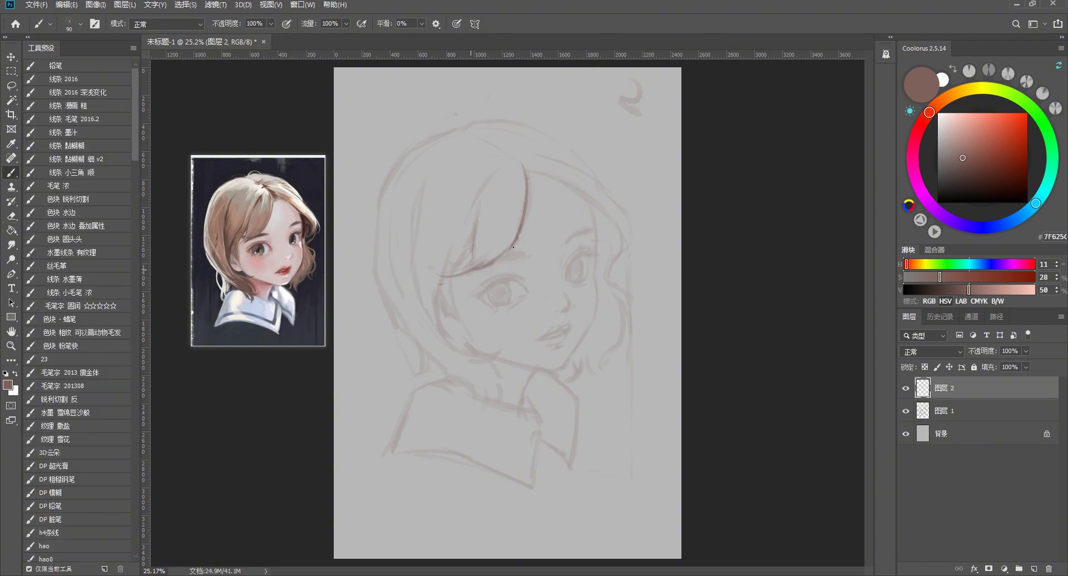
pyautogui.press('e')
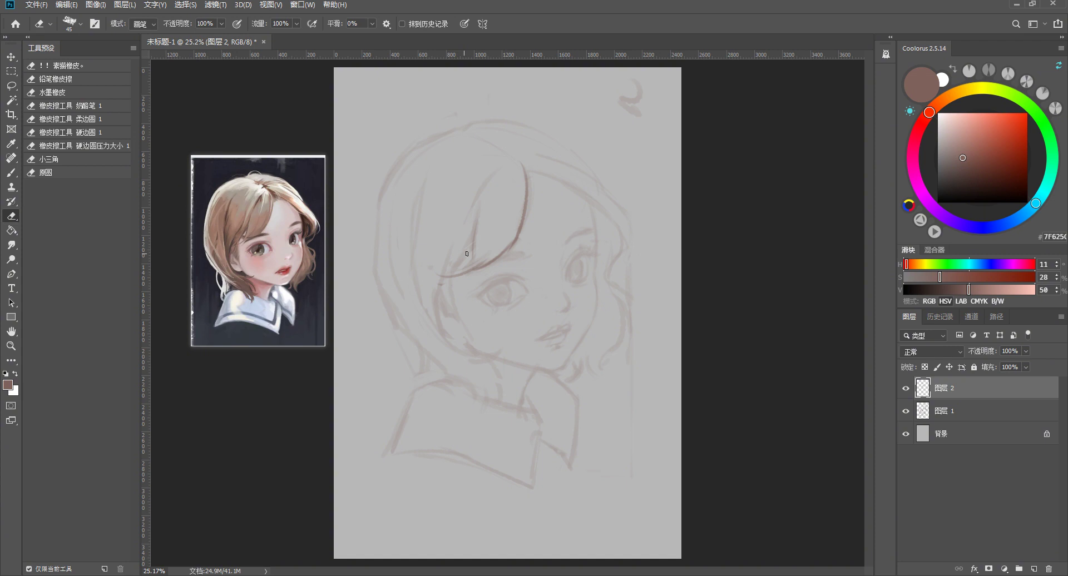
pyautogui.press('b')
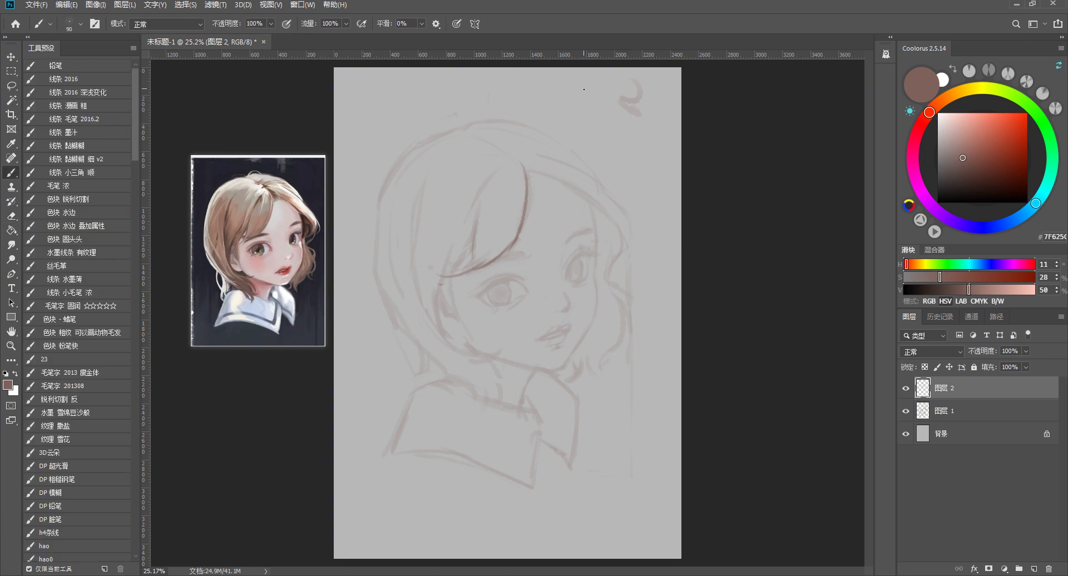
# Draw a small bow doodle near the top-right corner
pyautogui.moveTo(624, 75); pyautogui.dragTo(653, 247)
pyautogui.hotkey('ctrl', 'z')
pyautogui.moveTo(646, 116); pyautogui.dragTo(653, 177)
pyautogui.moveTo(655, 138); pyautogui.dragTo(644, 214)
pyautogui.hotkey('ctrl', 'z')
pyautogui.moveTo(642, 86)
pyautogui.mouseDown()
pyautogui.moveTo(629, 108)
pyautogui.moveTo(646, 124)
pyautogui.mouseUp()
pyautogui.moveTo(648, 86); pyautogui.dragTo(659, 114)
# Draw a hair strand across the brow
pyautogui.moveTo(524, 208); pyautogui.dragTo(482, 271)
pyautogui.press('e')
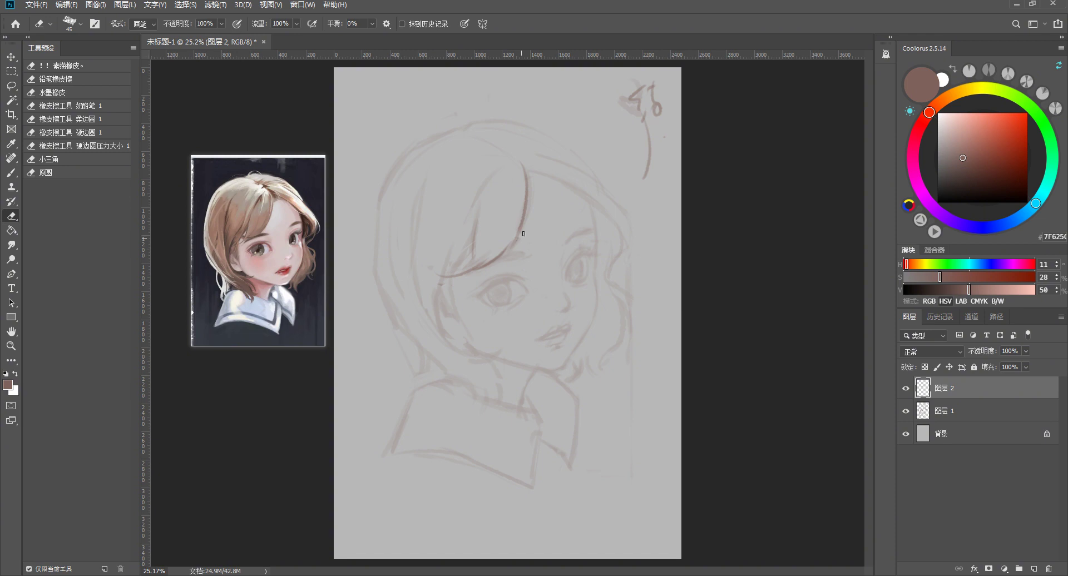
pyautogui.press('b')
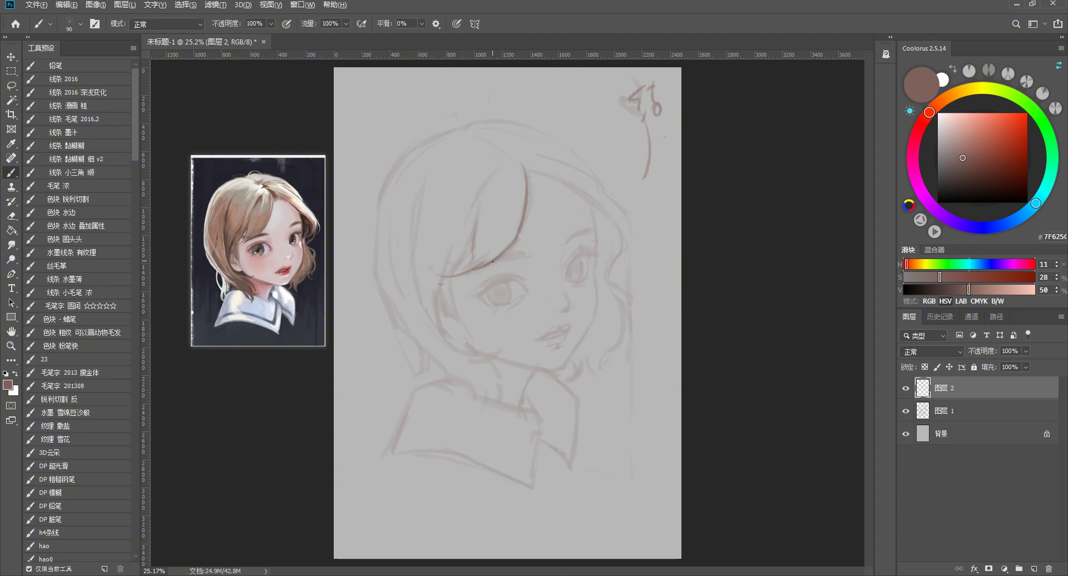
# Try a long bangs stroke sweeping down-left, undoing the attempts
pyautogui.scroll(5, 507, 225)
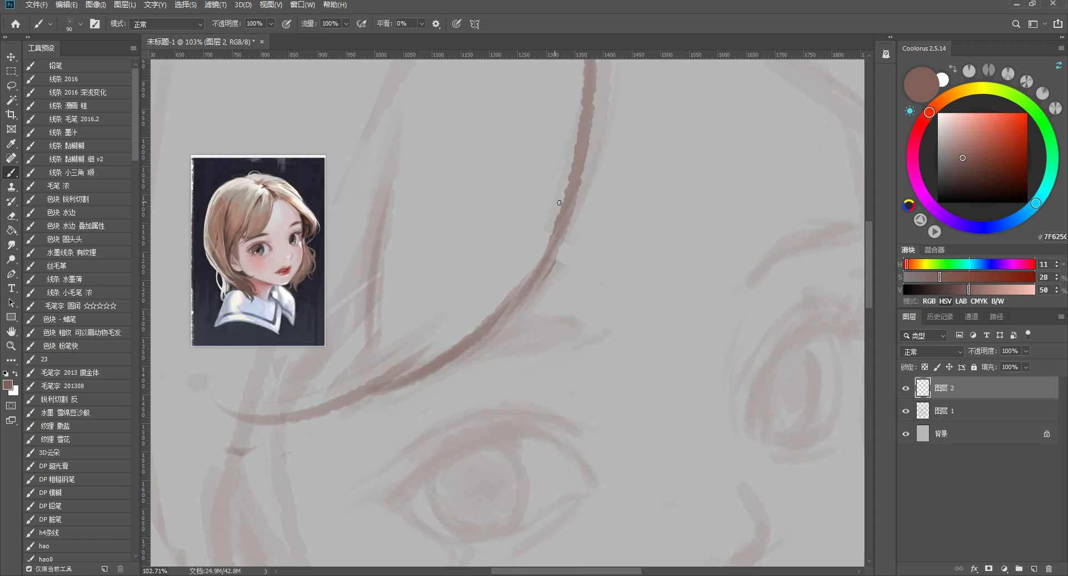
pyautogui.scroll(-2, 591, 326)
pyautogui.scroll(-2, 625, 334)
pyautogui.scroll(-2, 628, 246)
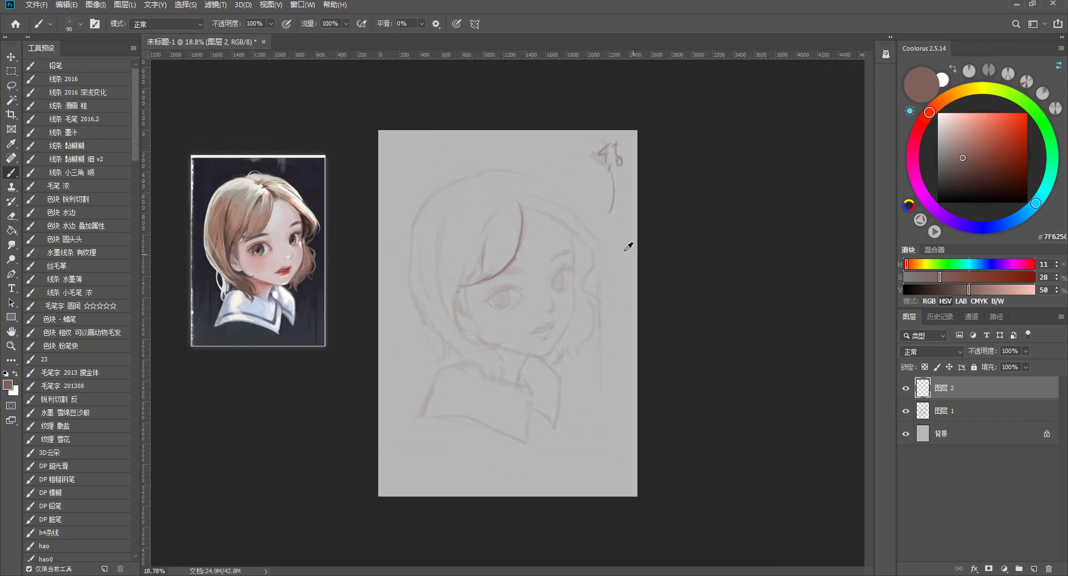
pyautogui.scroll(1, 487, 196)
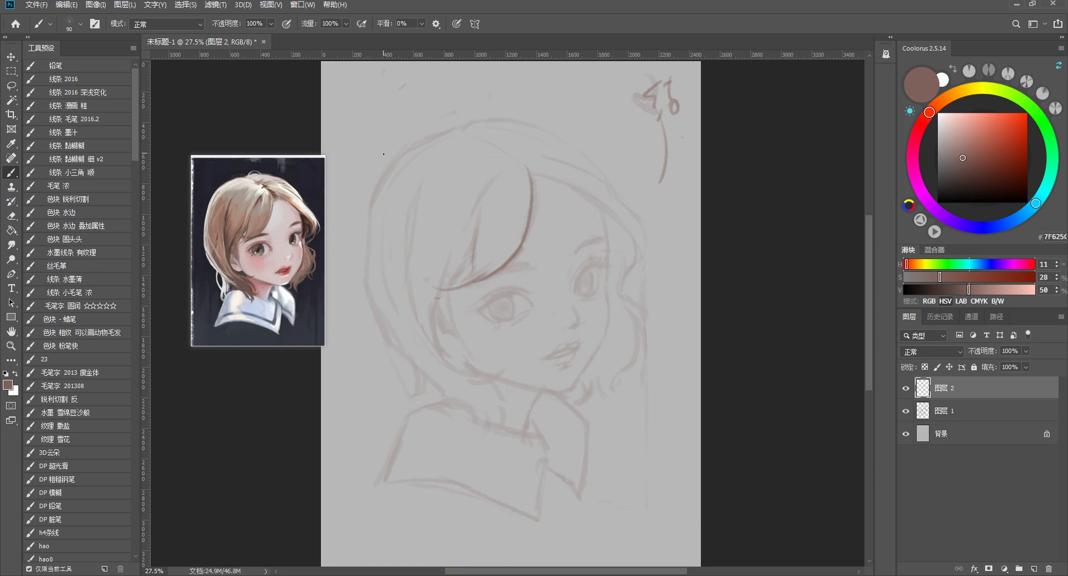
pyautogui.scroll(-1, 474, 167)
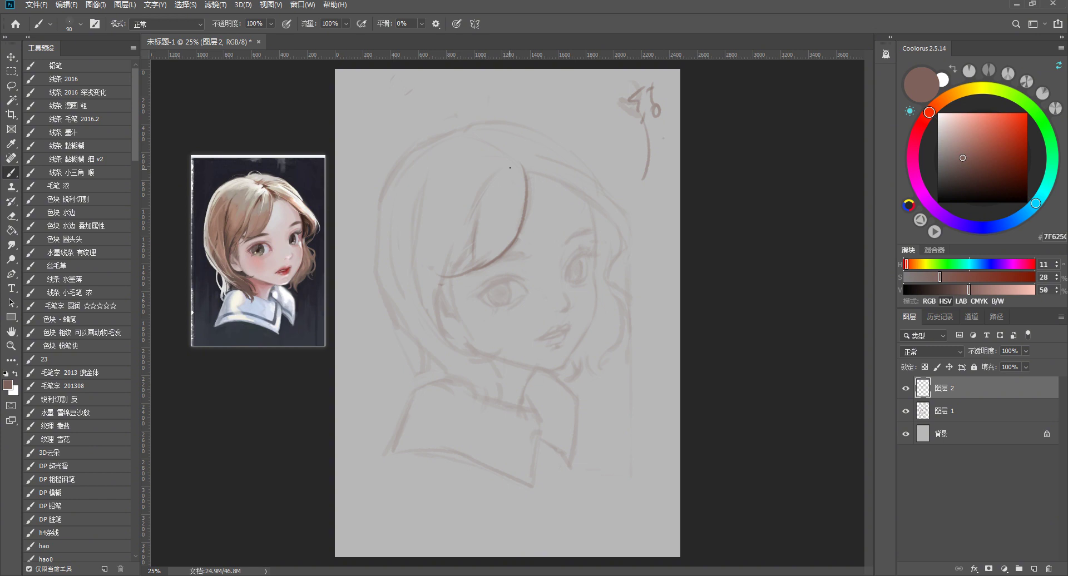
pyautogui.moveTo(500, 170)
pyautogui.mouseDown()
pyautogui.moveTo(465, 233)
pyautogui.moveTo(470, 217)
pyautogui.mouseUp()
pyautogui.hotkey('ctrl', 'z')
pyautogui.hotkey('ctrl', 'z')
pyautogui.moveTo(500, 170)
pyautogui.mouseDown()
pyautogui.moveTo(467, 220)
pyautogui.moveTo(453, 274)
pyautogui.mouseUp()
pyautogui.hotkey('ctrl', 'z')
pyautogui.hotkey('ctrl', 'z')
# Draw thin strands in the bangs, erasing and redrawing to refine them
pyautogui.moveTo(478, 224); pyautogui.dragTo(469, 260)
pyautogui.press('e')
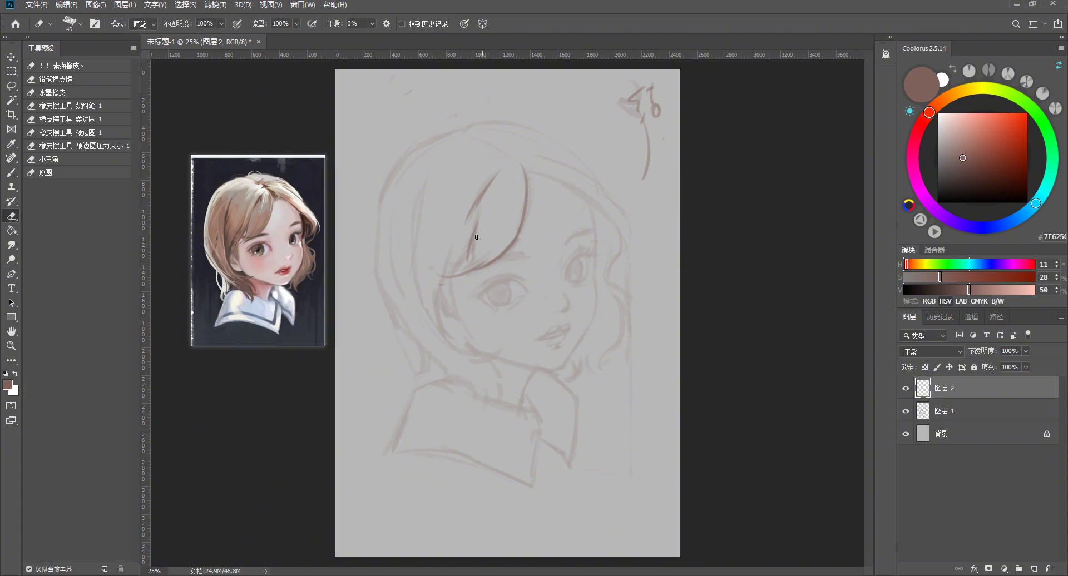
pyautogui.press('b')
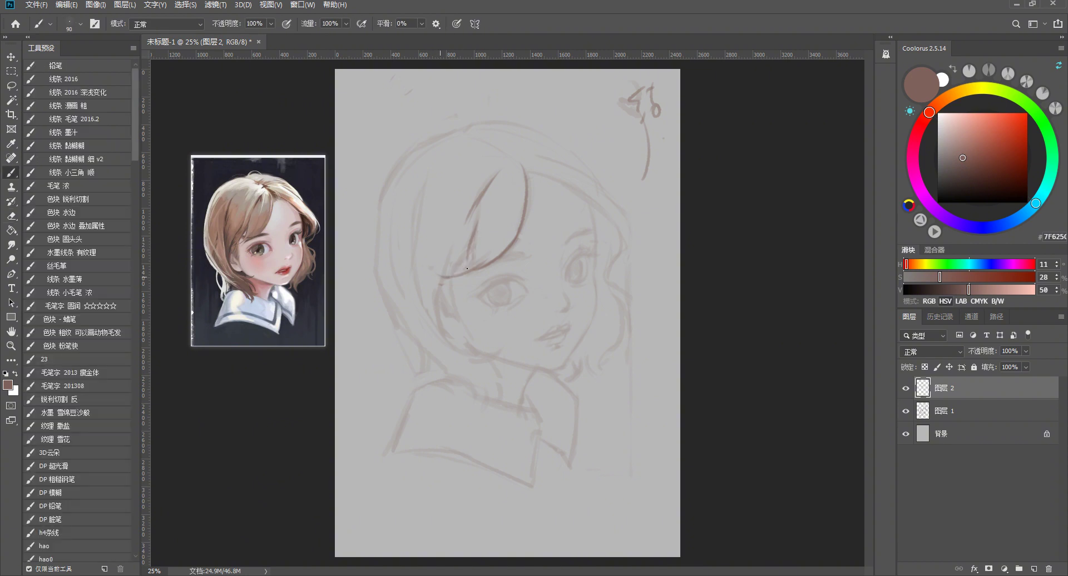
pyautogui.press('e')
pyautogui.moveTo(476, 225); pyautogui.dragTo(460, 275)
pyautogui.press('b')
pyautogui.press('e')
pyautogui.press('b')
pyautogui.moveTo(495, 233)
pyautogui.mouseDown()
pyautogui.moveTo(459, 272)
pyautogui.moveTo(472, 267)
pyautogui.mouseUp()
pyautogui.press('e')
pyautogui.moveTo(481, 225); pyautogui.dragTo(461, 270)
pyautogui.press('b')
# Add two short strands at the top of the hair
pyautogui.moveTo(529, 161); pyautogui.dragTo(526, 213)
pyautogui.hotkey('ctrl', 'z')
pyautogui.moveTo(482, 151); pyautogui.dragTo(495, 144)
pyautogui.moveTo(515, 143); pyautogui.dragTo(512, 146)
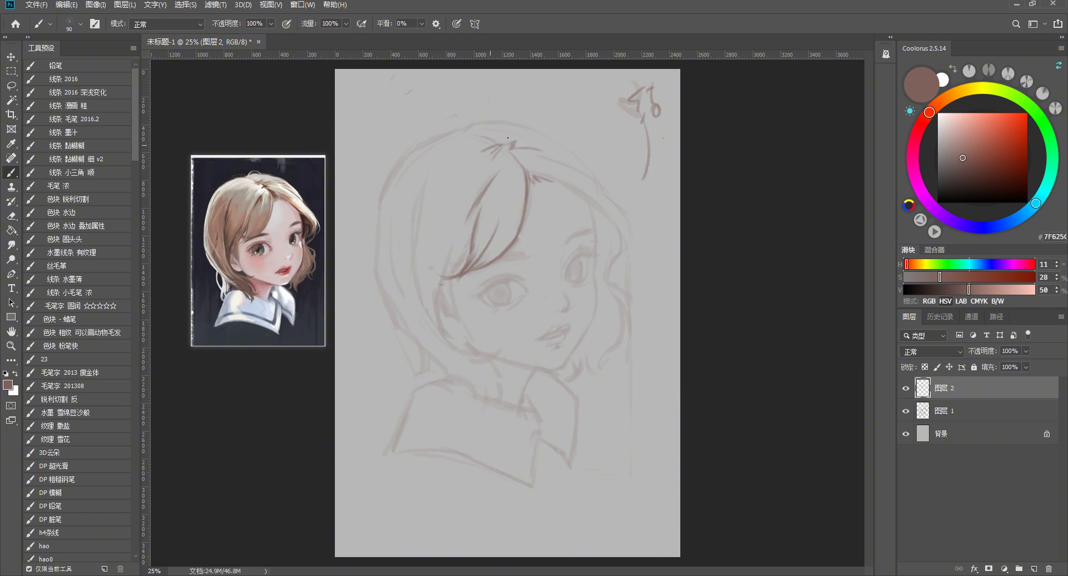
# Retry a hair stroke across the right of the bangs several times
pyautogui.press('r')
pyautogui.moveTo(530, 175); pyautogui.dragTo(592, 225)
pyautogui.hotkey('ctrl', 'z')
pyautogui.moveTo(528, 167); pyautogui.dragTo(587, 211)
pyautogui.hotkey('ctrl', 'z')
pyautogui.moveTo(528, 170); pyautogui.dragTo(590, 205)
pyautogui.hotkey('ctrl', 'z')
pyautogui.hotkey('ctrl', 'z')
pyautogui.moveTo(531, 169); pyautogui.dragTo(589, 206)
pyautogui.hotkey('ctrl', 'z')
pyautogui.moveTo(531, 169)
pyautogui.mouseDown()
pyautogui.moveTo(622, 237)
pyautogui.moveTo(624, 276)
pyautogui.mouseUp()
# Test curves along the right side of the head, undoing each
pyautogui.hotkey('ctrl', 'z')
pyautogui.hotkey('ctrl', 'z')
pyautogui.moveTo(599, 214)
pyautogui.mouseDown()
pyautogui.moveTo(625, 276)
pyautogui.moveTo(600, 274)
pyautogui.mouseUp()
pyautogui.hotkey('ctrl', 'z')
pyautogui.moveTo(555, 151); pyautogui.dragTo(628, 206)
pyautogui.hotkey('ctrl', 'z')
pyautogui.moveTo(517, 148)
pyautogui.mouseDown()
pyautogui.moveTo(635, 238)
pyautogui.moveTo(601, 272)
pyautogui.mouseUp()
pyautogui.hotkey('ctrl', 'z')
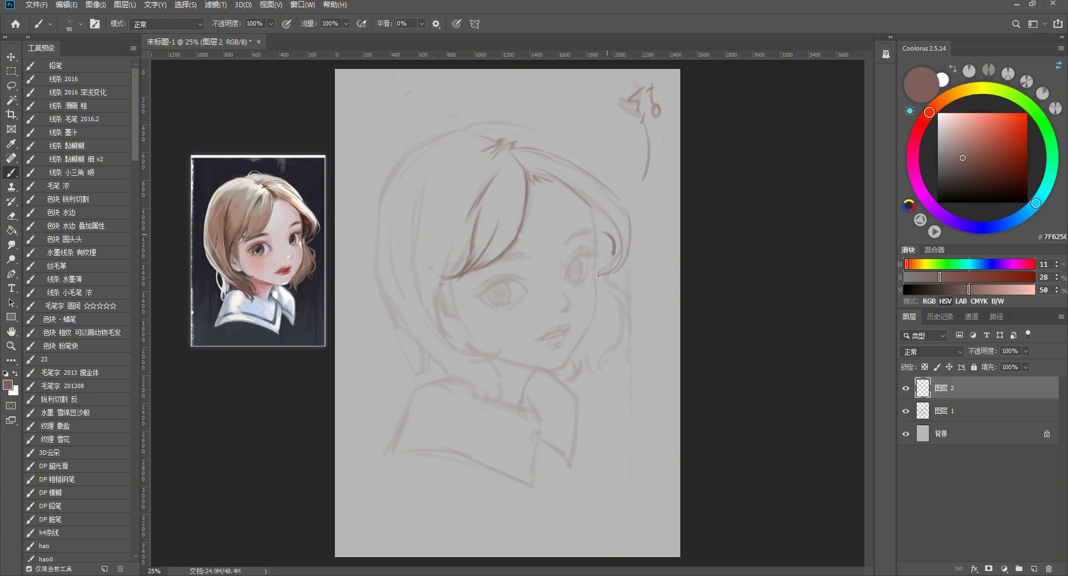
# Redraw the inward hook at the end of the right hair outline
pyautogui.moveTo(613, 240); pyautogui.dragTo(600, 274)
pyautogui.hotkey('ctrl', 'z')
pyautogui.moveTo(612, 239); pyautogui.dragTo(601, 273)
pyautogui.hotkey('ctrl', 'z')
pyautogui.moveTo(612, 239); pyautogui.dragTo(600, 271)
pyautogui.moveTo(581, 200)
pyautogui.mouseDown()
pyautogui.moveTo(598, 269)
pyautogui.moveTo(589, 207)
pyautogui.moveTo(598, 254)
pyautogui.moveTo(594, 309)
pyautogui.mouseUp()
pyautogui.hotkey('ctrl', 'z')
# Extend the right hair line downward and lighten the face contour beneath it
pyautogui.moveTo(594, 273); pyautogui.dragTo(594, 319)
pyautogui.moveTo(594, 282); pyautogui.dragTo(569, 355)
pyautogui.press('e')
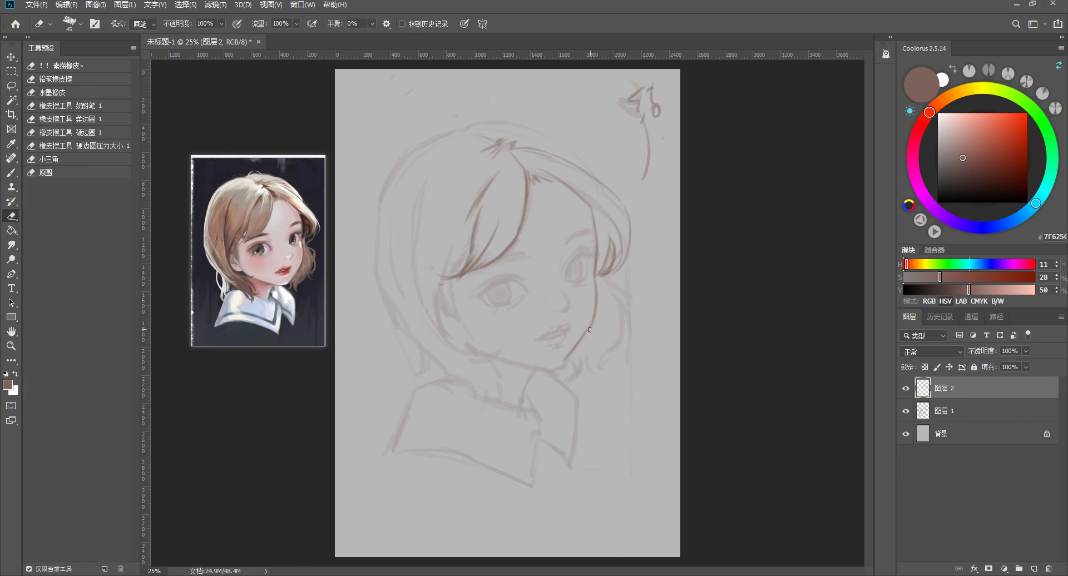
pyautogui.moveTo(599, 284); pyautogui.dragTo(598, 275)
pyautogui.press('b')
# Darken the jawline from the cheek toward the chin
pyautogui.moveTo(592, 317); pyautogui.dragTo(576, 355)
pyautogui.hotkey('ctrl', 'z')
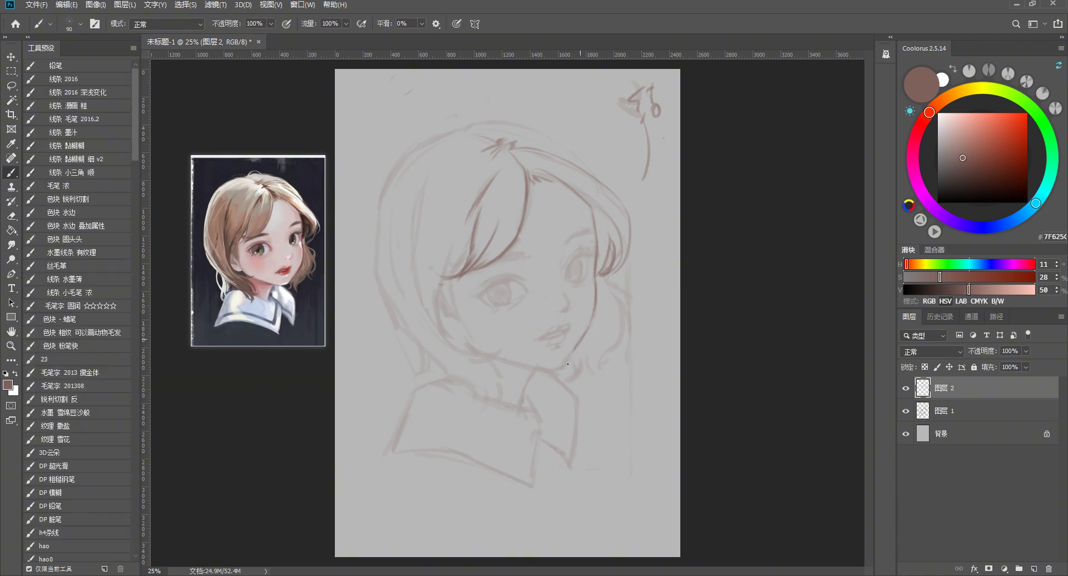
pyautogui.press('e')
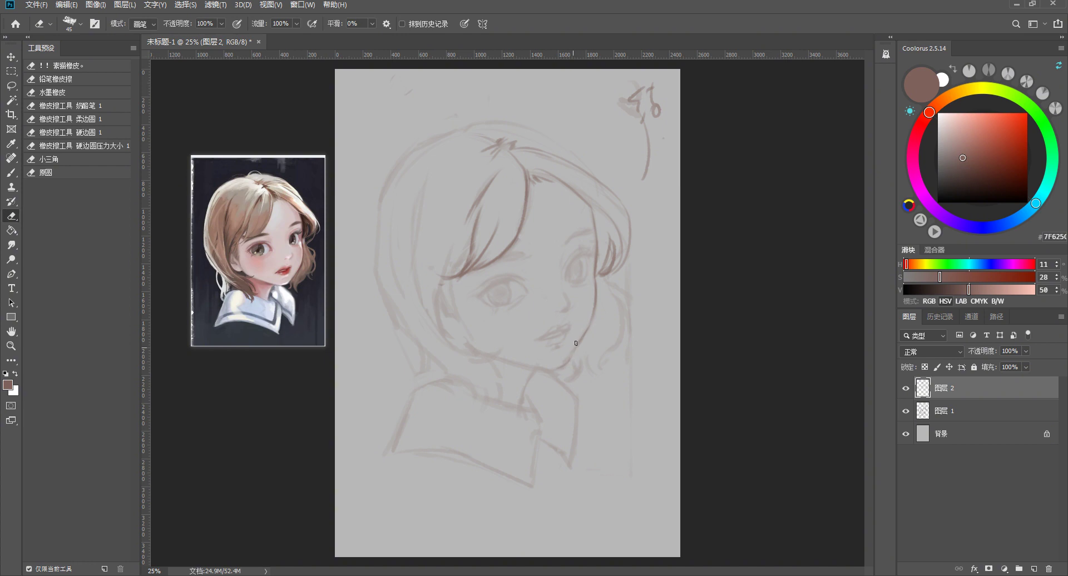
pyautogui.press('b')
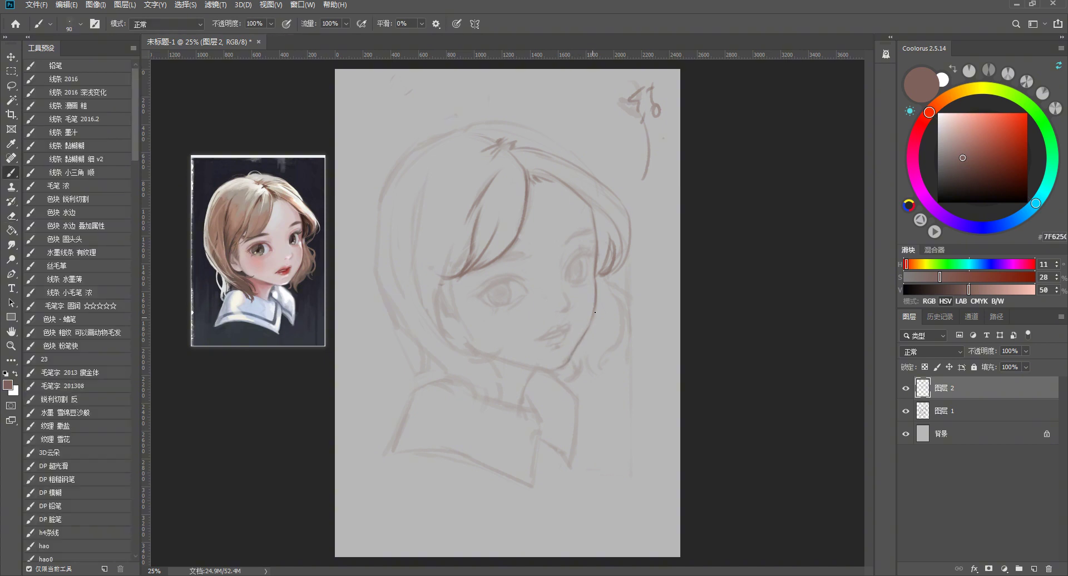
pyautogui.moveTo(595, 312); pyautogui.dragTo(579, 342)
# Select both sketch layers and narrow them slightly from the left with Free Transform
pyautogui.keyDown('ctrl'); pyautogui.click(943, 411); pyautogui.keyUp('ctrl')
pyautogui.hotkey('ctrl', 't')
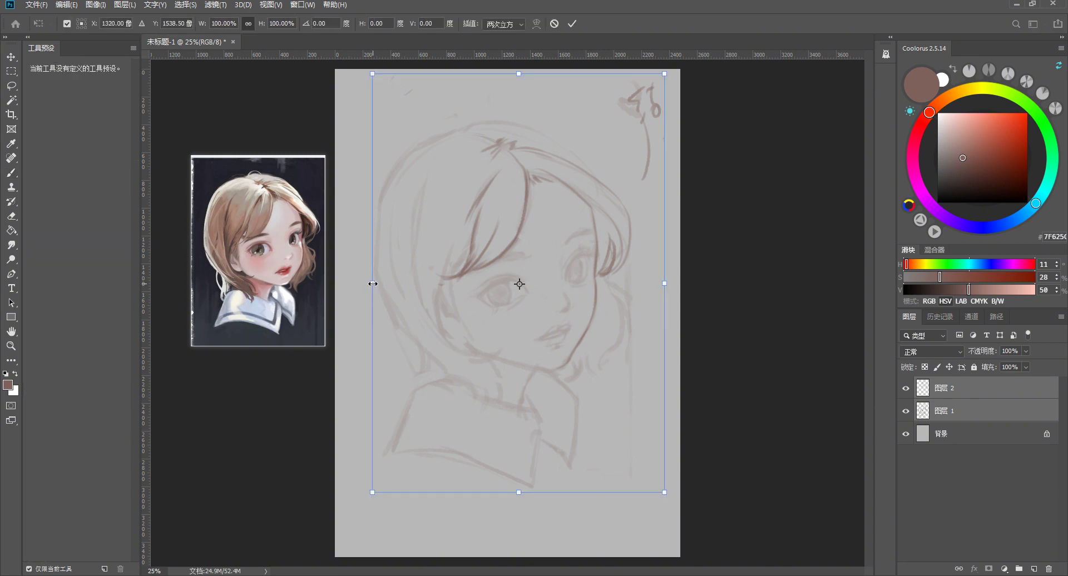
pyautogui.moveTo(372, 284); pyautogui.dragTo(378, 285)
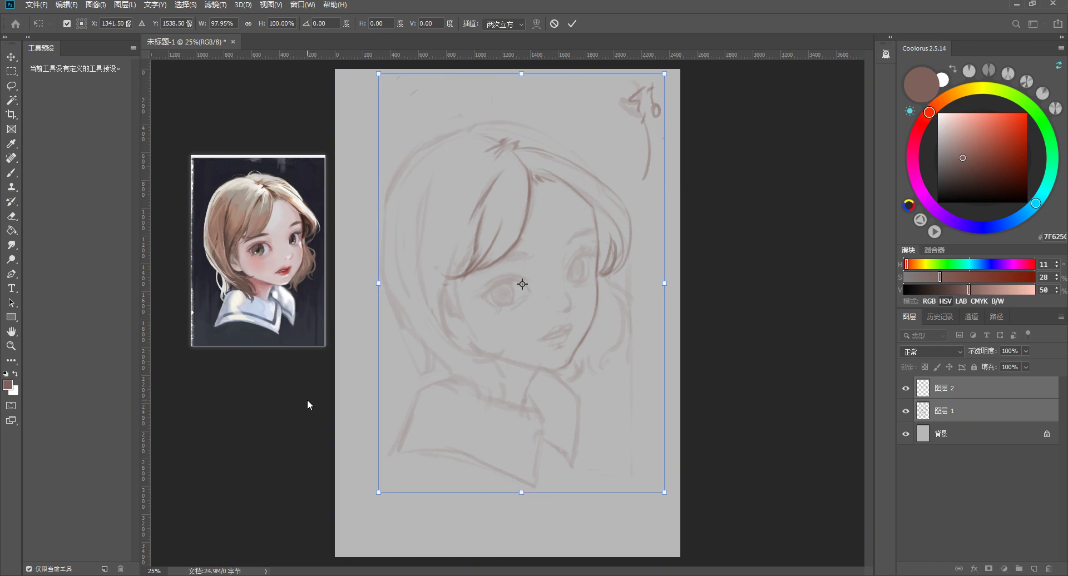
pyautogui.press('b')
# Erase and redraw the lower jaw line near the chin
pyautogui.click(912, 398)
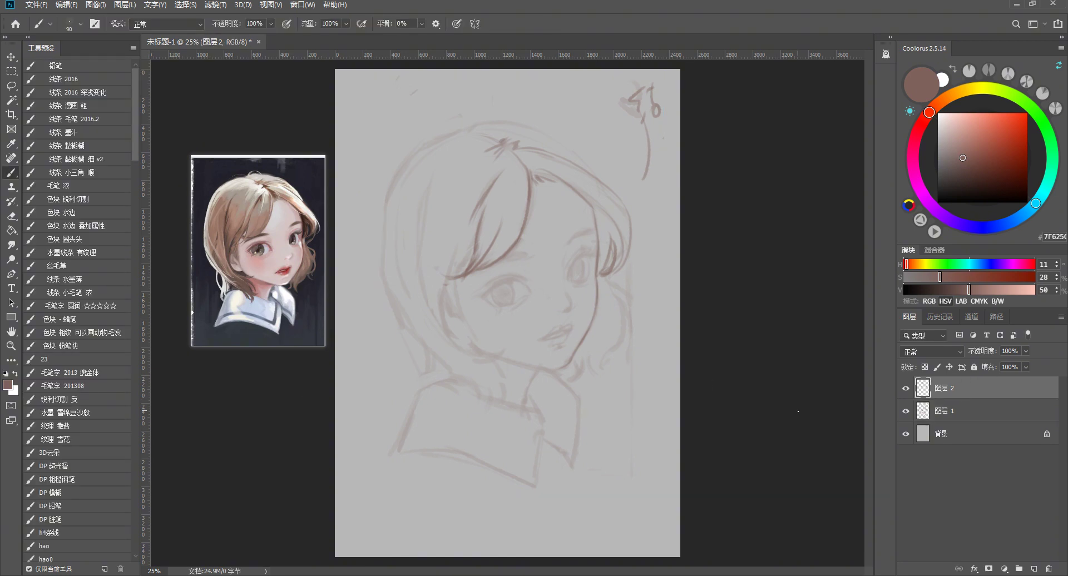
pyautogui.scroll(1, 548, 240)
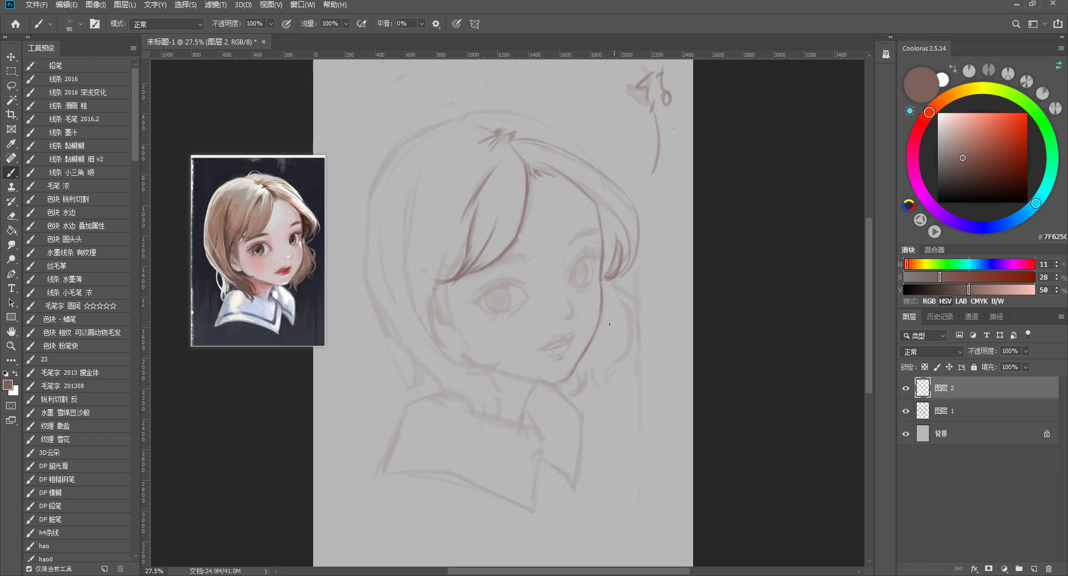
pyautogui.press('e')
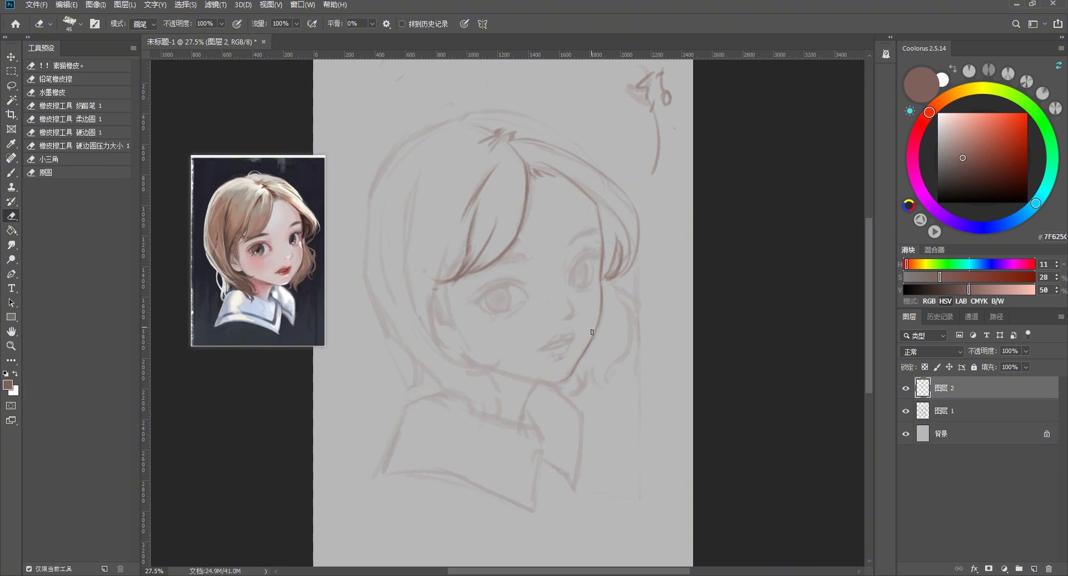
pyautogui.moveTo(592, 332); pyautogui.dragTo(563, 377)
pyautogui.press('b')
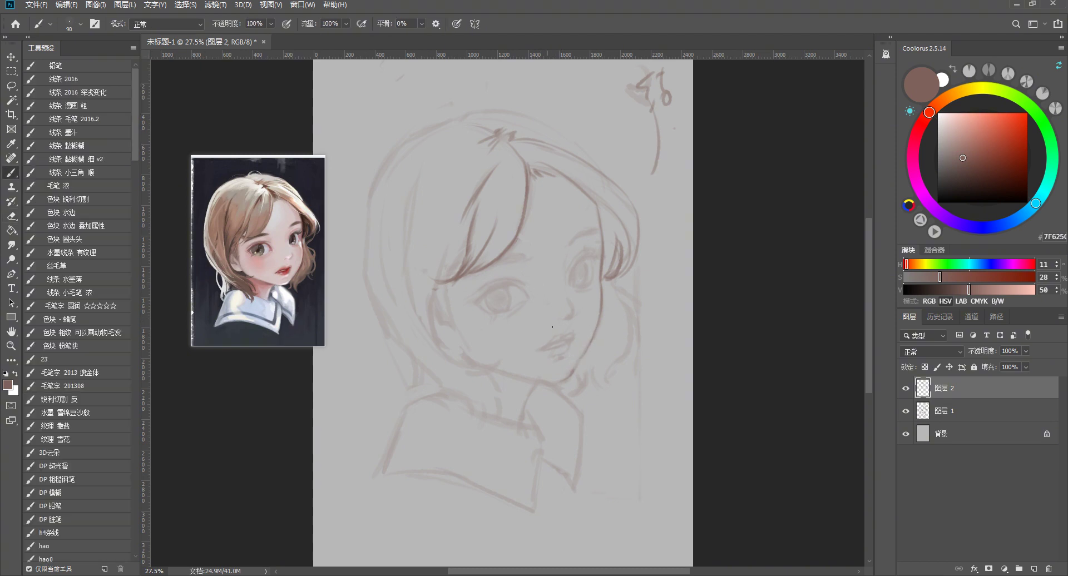
pyautogui.moveTo(588, 352); pyautogui.dragTo(571, 375)
# Add a faint hair strand over the bangs and darken the left cheek line
pyautogui.press('e')
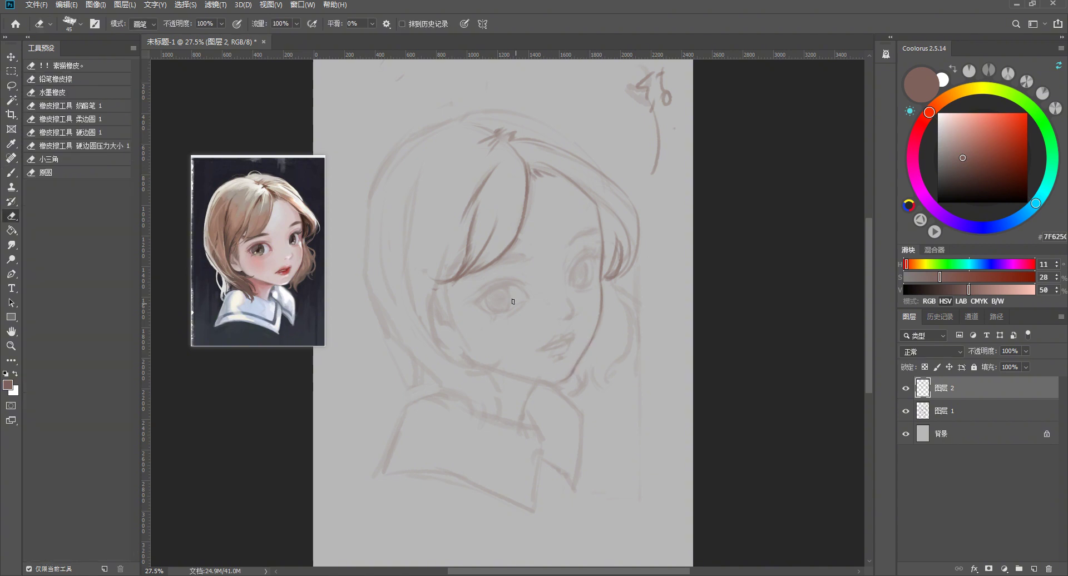
pyautogui.press('b')
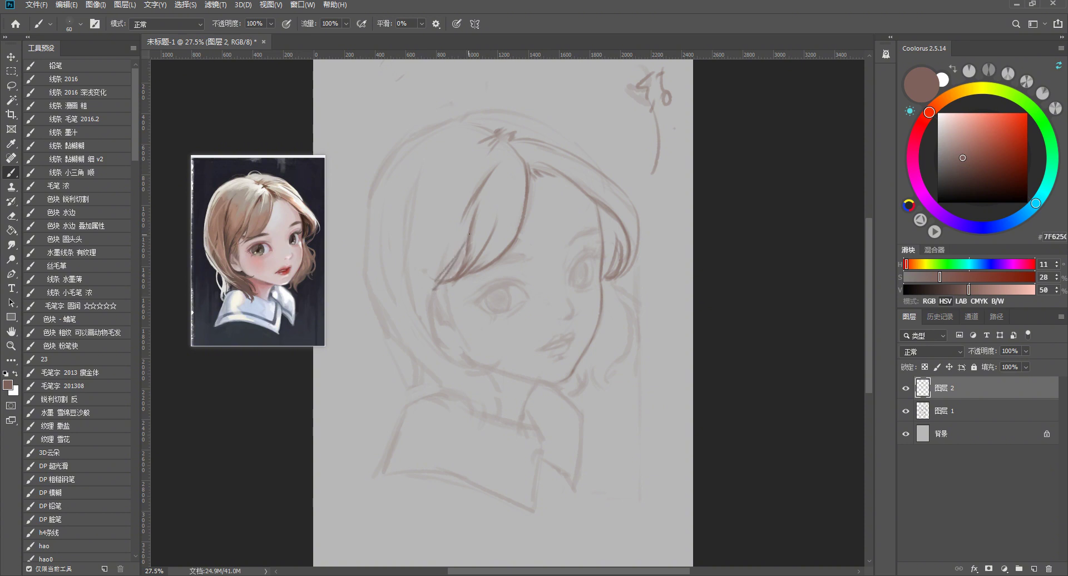
pyautogui.moveTo(468, 233); pyautogui.dragTo(441, 276)
pyautogui.moveTo(451, 290); pyautogui.dragTo(461, 340)
pyautogui.moveTo(441, 305); pyautogui.dragTo(464, 342)
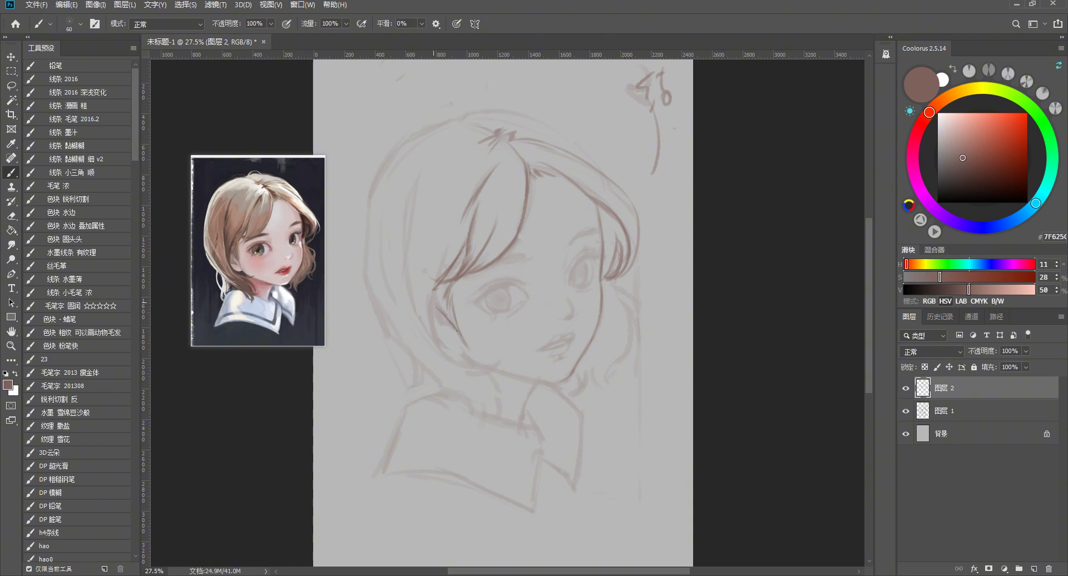
pyautogui.moveTo(448, 307); pyautogui.dragTo(445, 336)
# Retry the left cheek contour stroke, undoing unsatisfactory attempts
pyautogui.moveTo(444, 255); pyautogui.dragTo(425, 332)
pyautogui.hotkey('ctrl', 'z')
pyautogui.moveTo(438, 285); pyautogui.dragTo(435, 327)
pyautogui.moveTo(440, 285); pyautogui.dragTo(436, 339)
pyautogui.hotkey('ctrl', 'z')
pyautogui.moveTo(438, 279); pyautogui.dragTo(436, 325)
pyautogui.hotkey('ctrl', 'z')
# Ink the lower left hair edge beside the cheek, undoing failed strokes
pyautogui.moveTo(412, 256); pyautogui.dragTo(421, 309)
pyautogui.hotkey('ctrl', 'z')
pyautogui.moveTo(413, 235); pyautogui.dragTo(422, 333)
pyautogui.hotkey('ctrl', 'z')
pyautogui.moveTo(413, 231); pyautogui.dragTo(422, 315)
pyautogui.moveTo(409, 217); pyautogui.dragTo(426, 311)
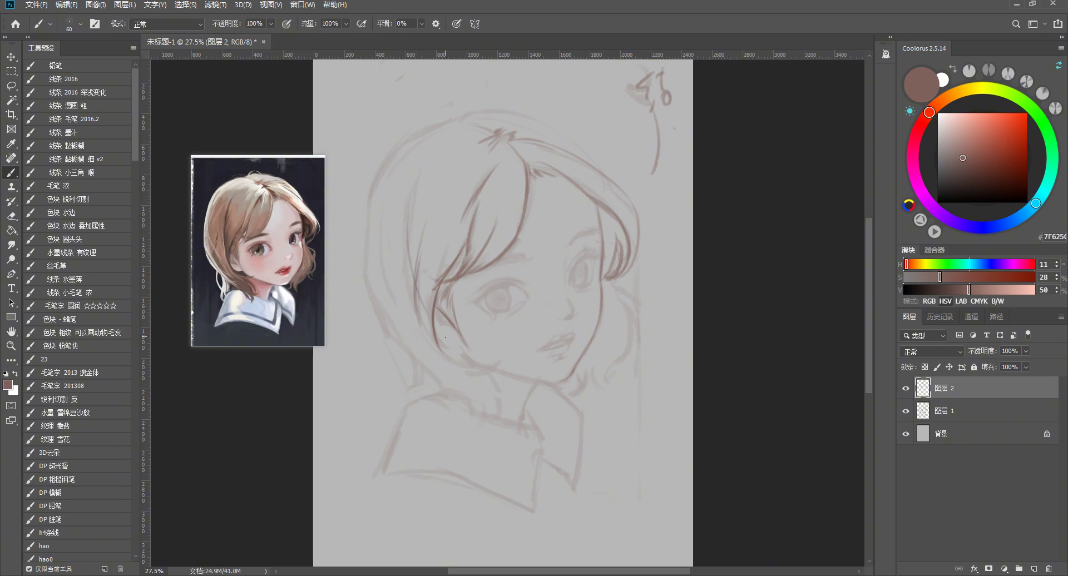
pyautogui.hotkey('ctrl', 'z')
pyautogui.moveTo(414, 181); pyautogui.dragTo(422, 309)
pyautogui.hotkey('ctrl', 'z')
pyautogui.moveTo(408, 225); pyautogui.dragTo(425, 301)
pyautogui.hotkey('ctrl', 'z')
# Draw a thin hair edge along the upper left of the head, undoing failed tries
pyautogui.moveTo(426, 171); pyautogui.dragTo(407, 243)
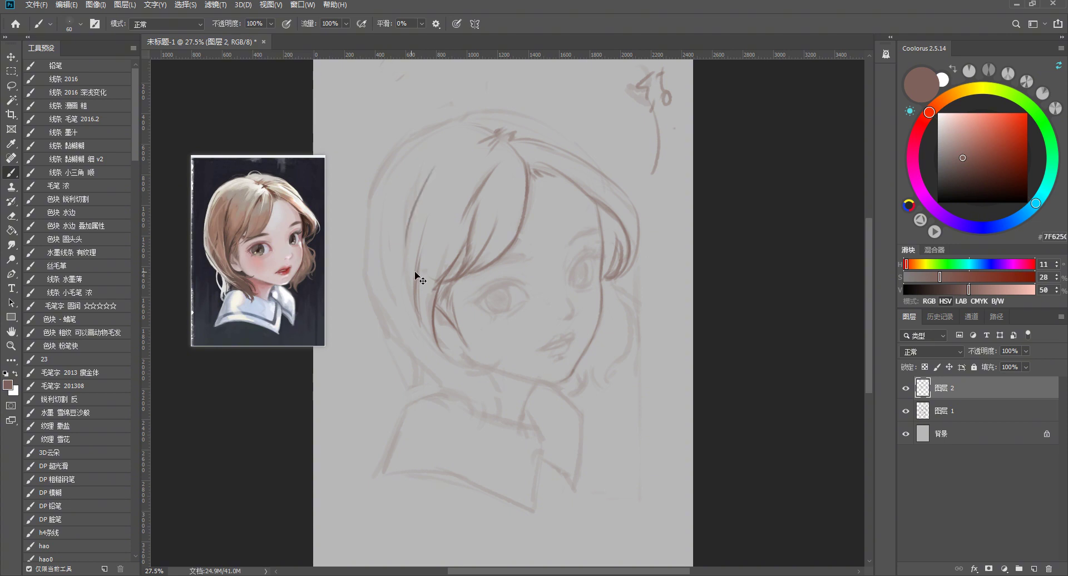
pyautogui.hotkey('ctrl', 'z')
pyautogui.moveTo(420, 190); pyautogui.dragTo(403, 253)
pyautogui.hotkey('ctrl', 'z')
pyautogui.moveTo(417, 189); pyautogui.dragTo(400, 245)
pyautogui.hotkey('ctrl', 'z')
pyautogui.moveTo(418, 186); pyautogui.dragTo(402, 249)
pyautogui.moveTo(433, 169); pyautogui.dragTo(408, 228)
pyautogui.hotkey('ctrl', 'z')
# Settle on a long left-side hair stroke down beside the cheek after repeated retries
pyautogui.moveTo(411, 170); pyautogui.dragTo(401, 304)
pyautogui.hotkey('ctrl', 'z')
pyautogui.moveTo(418, 196); pyautogui.dragTo(399, 325)
pyautogui.hotkey('ctrl', 'z')
pyautogui.moveTo(433, 212); pyautogui.dragTo(401, 352)
pyautogui.hotkey('ctrl', 'z')
pyautogui.moveTo(428, 207); pyautogui.dragTo(443, 353)
pyautogui.hotkey('ctrl', 'z')
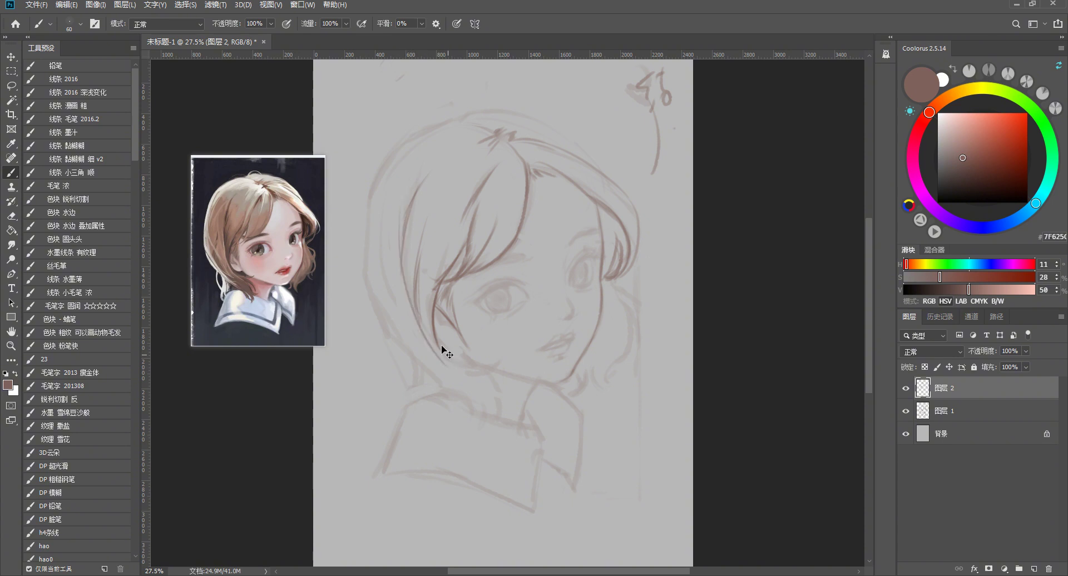
pyautogui.moveTo(439, 229)
pyautogui.mouseDown()
pyautogui.moveTo(431, 336)
pyautogui.moveTo(414, 293)
pyautogui.mouseUp()
pyautogui.hotkey('ctrl', 'z')
pyautogui.hotkey('ctrl', 'z')
pyautogui.moveTo(437, 206); pyautogui.dragTo(425, 312)
# Add a hair strand running down toward the jaw, trying shorter strokes
pyautogui.hotkey('ctrl', 'z')
pyautogui.moveTo(441, 257); pyautogui.dragTo(434, 336)
pyautogui.moveTo(413, 273)
pyautogui.mouseDown()
pyautogui.moveTo(418, 322)
pyautogui.moveTo(456, 362)
pyautogui.mouseUp()
pyautogui.hotkey('ctrl', 'z')
pyautogui.moveTo(436, 324); pyautogui.dragTo(457, 358)
pyautogui.hotkey('ctrl', 'z')
pyautogui.moveTo(458, 341); pyautogui.dragTo(473, 359)
pyautogui.hotkey('ctrl', 'z')
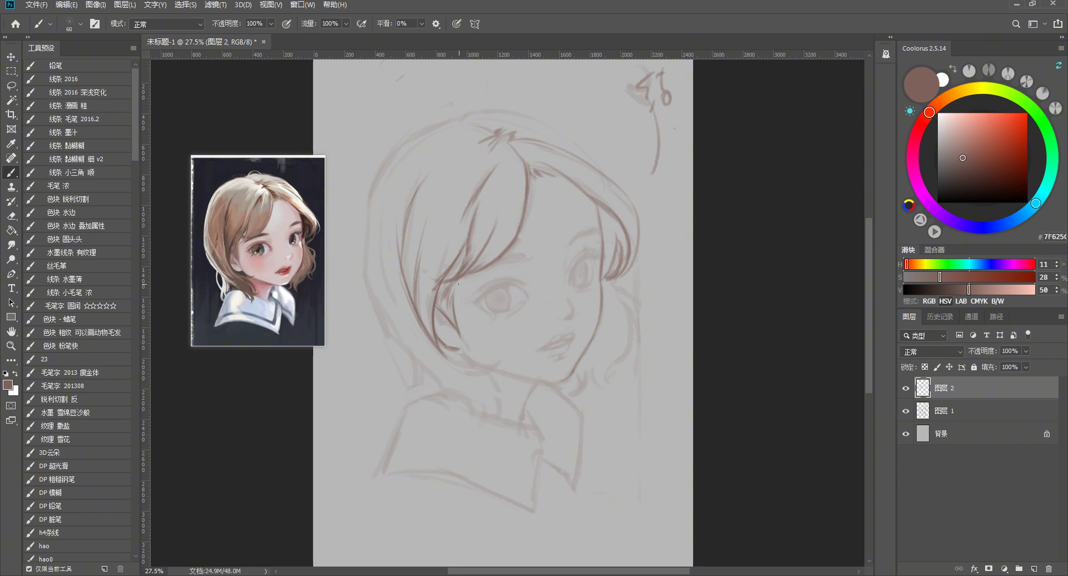
# Clean up lines with the eraser and make the brush larger
pyautogui.press('e')
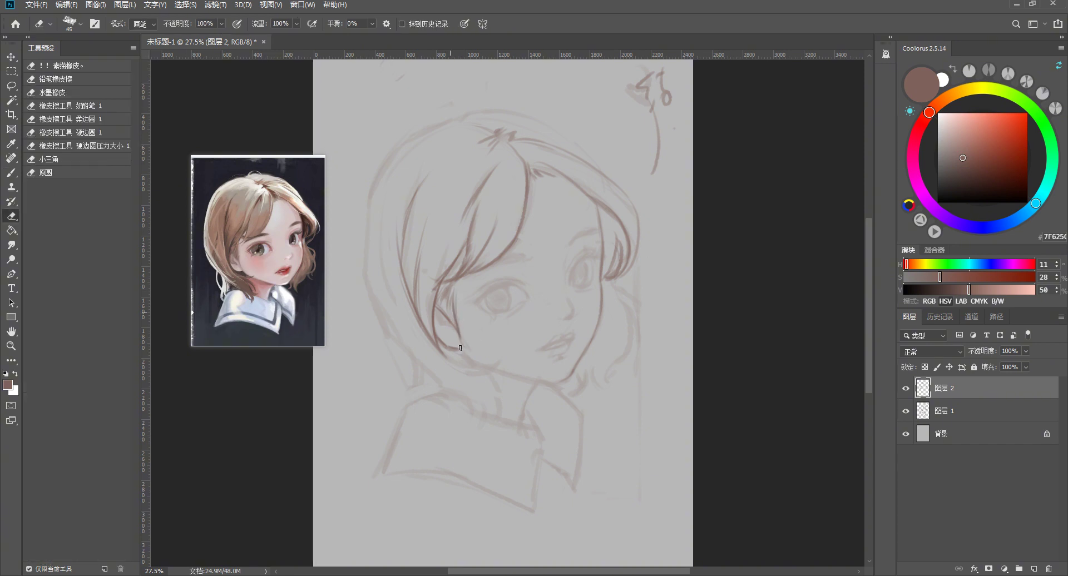
pyautogui.press('b')
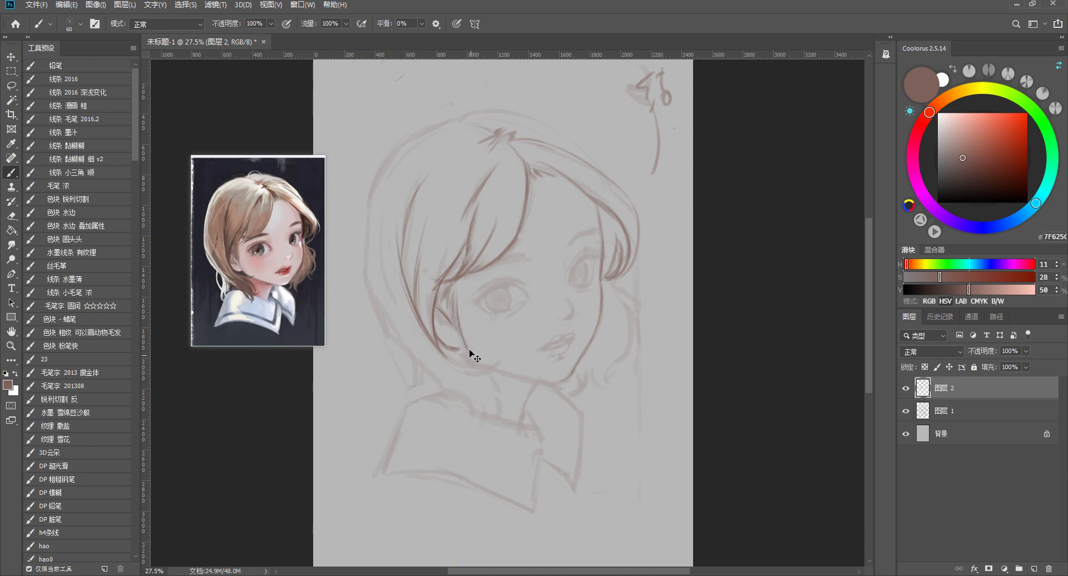
pyautogui.press('e')
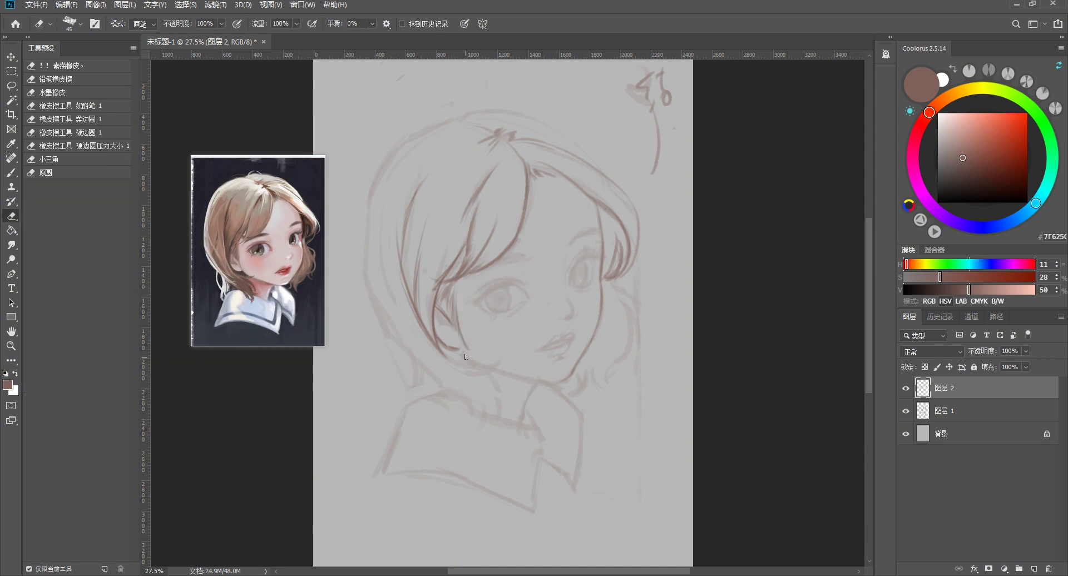
pyautogui.press('b')
pyautogui.press(']')
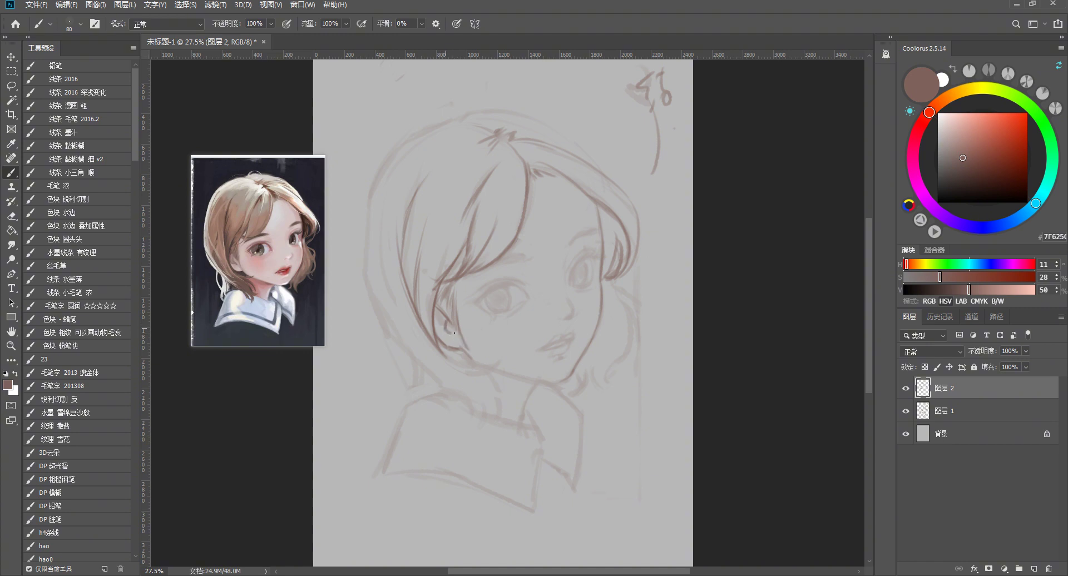
pyautogui.press('e')
pyautogui.press('b')
pyautogui.press('e')
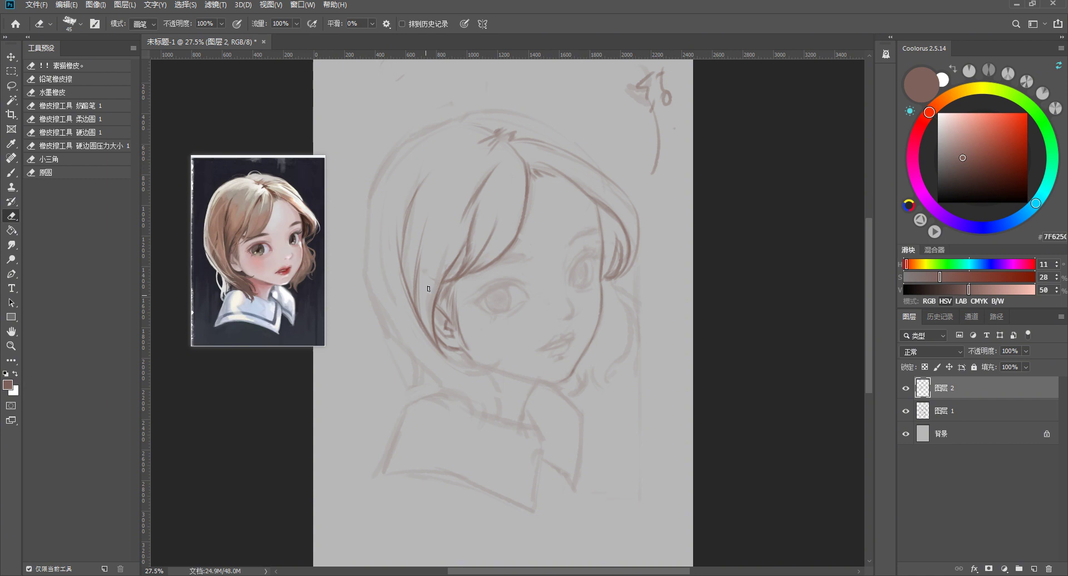
pyautogui.press('b')
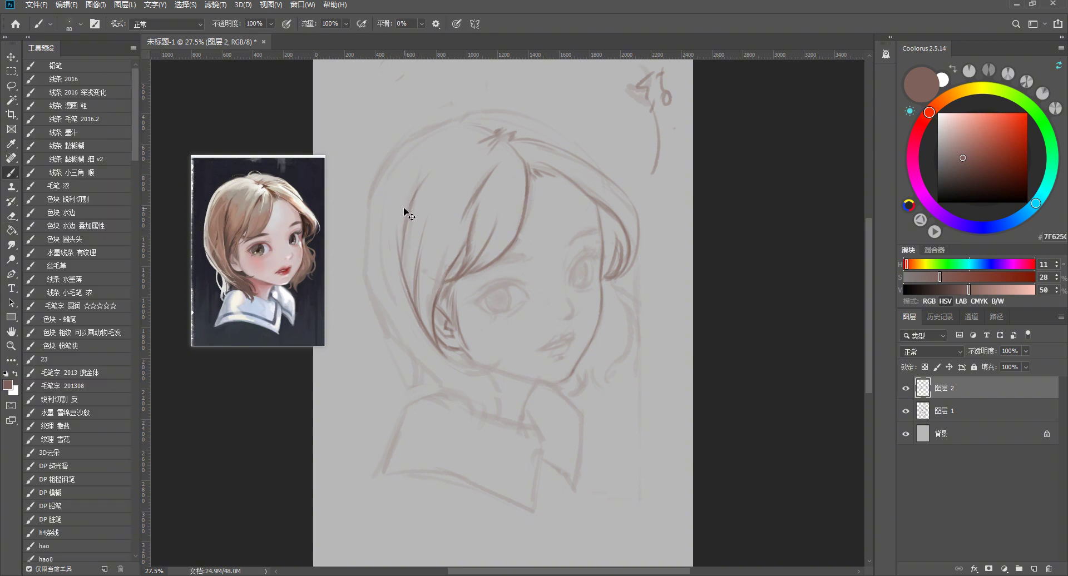
# Redraw the upper and lower hair strands left of the face and a shorter face outline
pyautogui.moveTo(403, 202); pyautogui.dragTo(417, 322)
pyautogui.press('e')
pyautogui.press('b')
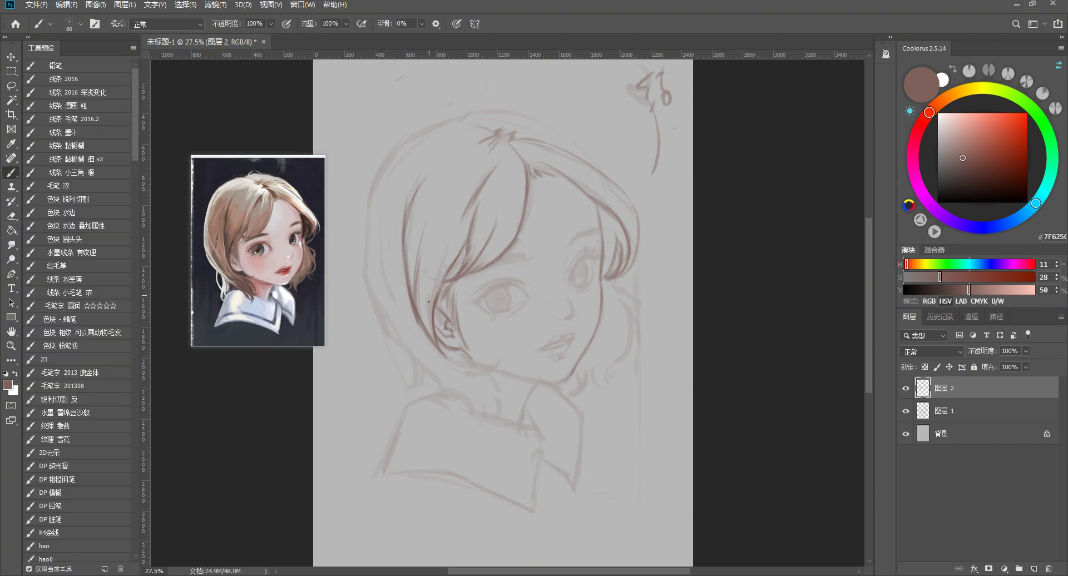
pyautogui.moveTo(419, 284); pyautogui.dragTo(411, 348)
pyautogui.hotkey('ctrl', 'z')
pyautogui.hotkey('ctrl', 'z')
# Compare the jaw and left outline strokes via undo/redo, keep them, and darken the left hair outline
pyautogui.hotkey('ctrl', 'z')
pyautogui.hotkey('ctrl', 'z')
pyautogui.hotkey('ctrl', 'z')
pyautogui.hotkey('ctrl', 'z')
pyautogui.hotkey('ctrl', 'z')
pyautogui.hotkey('ctrl', 'z')
pyautogui.hotkey('ctrl', 'z')
pyautogui.hotkey('ctrl', 'z')
pyautogui.moveTo(364, 225); pyautogui.dragTo(361, 284)
pyautogui.hotkey('ctrl', 'shift', 'z')
pyautogui.hotkey('ctrl', 'z')
pyautogui.hotkey('ctrl', 'shift', 'z')
pyautogui.hotkey('ctrl', 'z')
pyautogui.hotkey('ctrl', 'shift', 'z')
pyautogui.hotkey('ctrl', 'shift', 'z')
pyautogui.hotkey('ctrl', 'shift', 'z')
pyautogui.hotkey('ctrl', 'z')
pyautogui.hotkey('ctrl', 'shift', 'z')
pyautogui.hotkey('ctrl', 'z')
pyautogui.hotkey('ctrl', 'shift', 'z')
pyautogui.hotkey('ctrl', 'z')
pyautogui.hotkey('ctrl', 'shift', 'z')
pyautogui.hotkey('ctrl', 'z')
pyautogui.hotkey('ctrl', 'shift', 'z')
pyautogui.hotkey('ctrl', 'z')
pyautogui.hotkey('ctrl', 'shift', 'z')
pyautogui.hotkey('ctrl', 'z')
pyautogui.hotkey('ctrl', 'shift', 'z')
pyautogui.moveTo(409, 134); pyautogui.dragTo(368, 208)
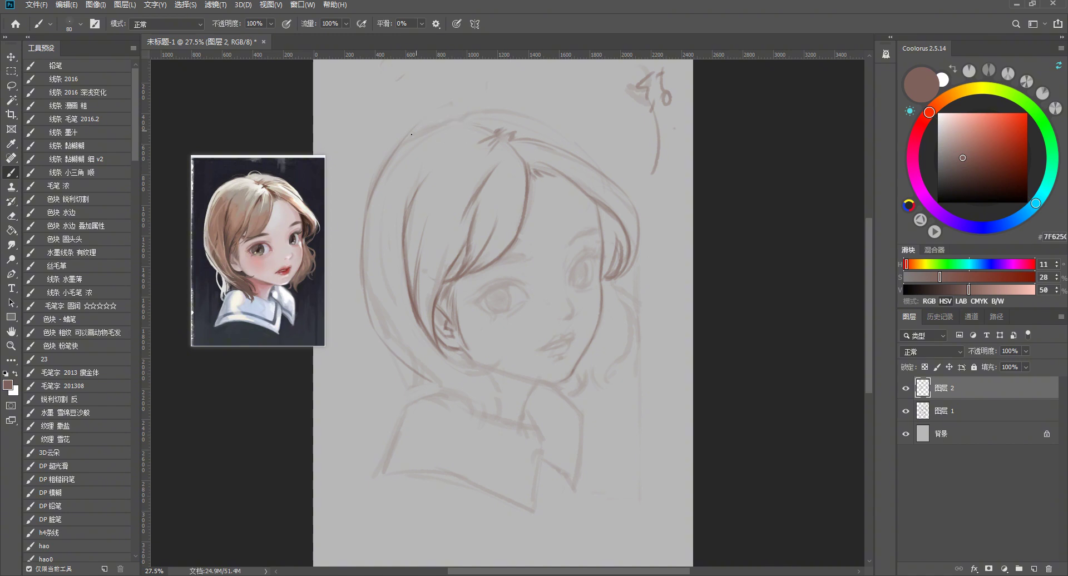
# Darken the upper-right hair outline
pyautogui.press('e')
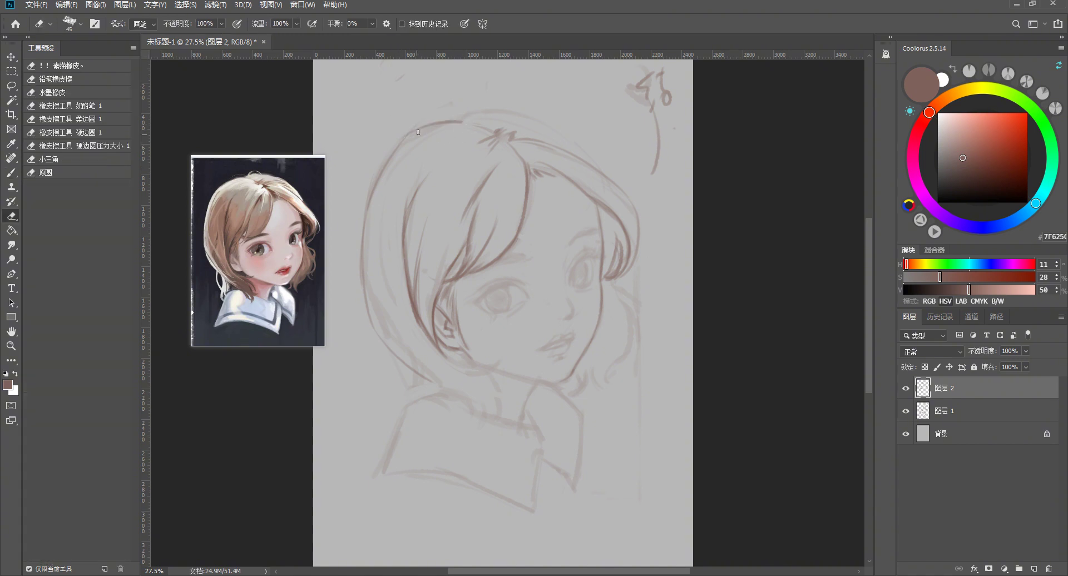
pyautogui.press('b')
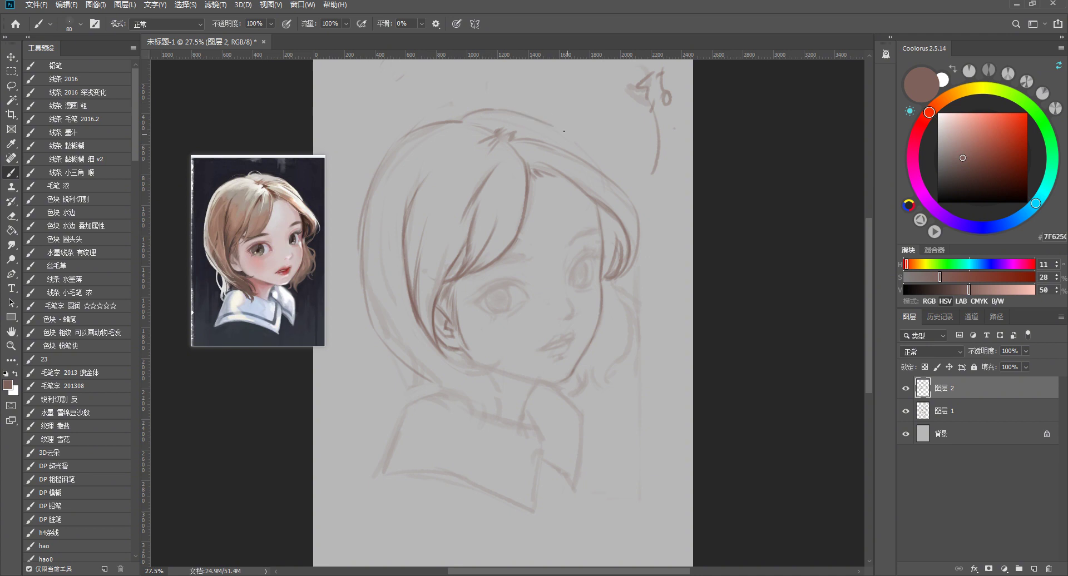
pyautogui.moveTo(564, 133)
pyautogui.mouseDown()
pyautogui.moveTo(602, 176)
pyautogui.moveTo(555, 129)
pyautogui.mouseUp()
pyautogui.moveTo(562, 133)
pyautogui.mouseDown()
pyautogui.moveTo(612, 180)
pyautogui.moveTo(599, 166)
pyautogui.mouseUp()
# Draw the right hair edge beside the cheek with short curled strands by the jaw
pyautogui.moveTo(607, 285); pyautogui.dragTo(629, 317)
pyautogui.moveTo(594, 374)
pyautogui.mouseDown()
pyautogui.moveTo(585, 394)
pyautogui.moveTo(599, 396)
pyautogui.moveTo(584, 383)
pyautogui.moveTo(623, 369)
pyautogui.mouseUp()
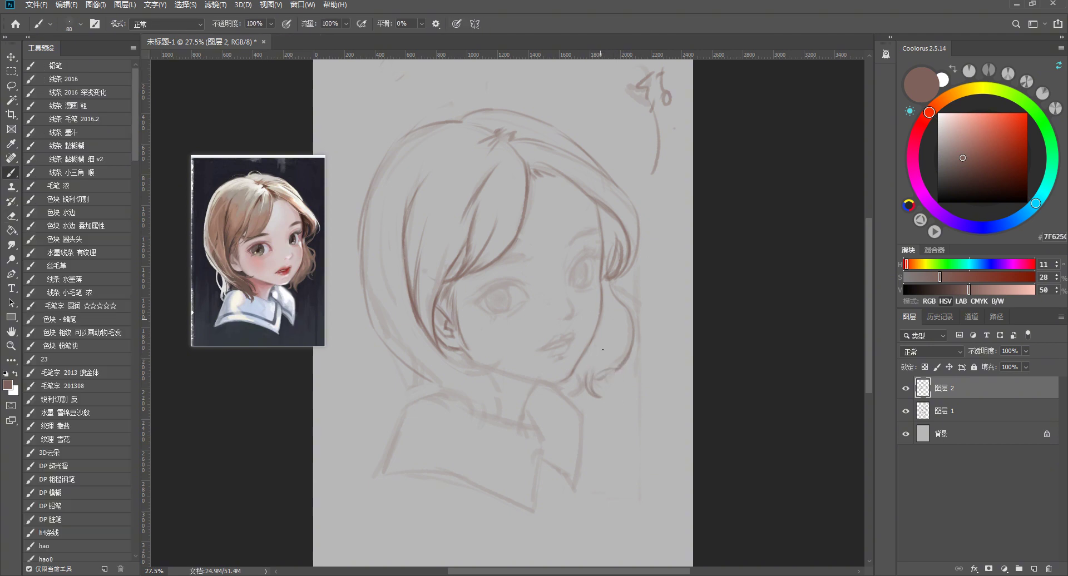
pyautogui.moveTo(601, 350)
pyautogui.mouseDown()
pyautogui.moveTo(595, 397)
pyautogui.moveTo(621, 372)
pyautogui.mouseUp()
pyautogui.press('e')
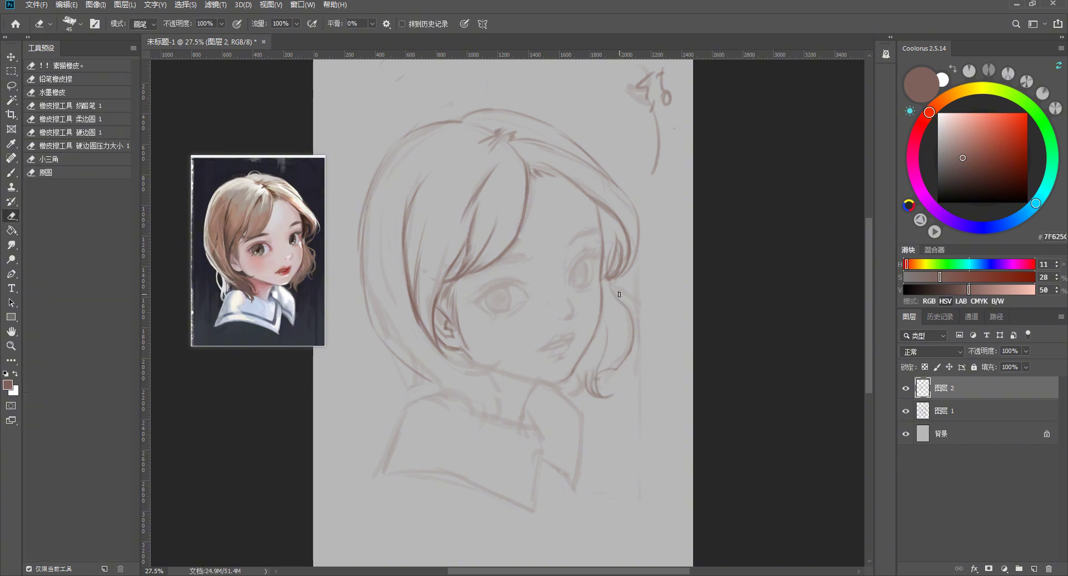
pyautogui.press('b')
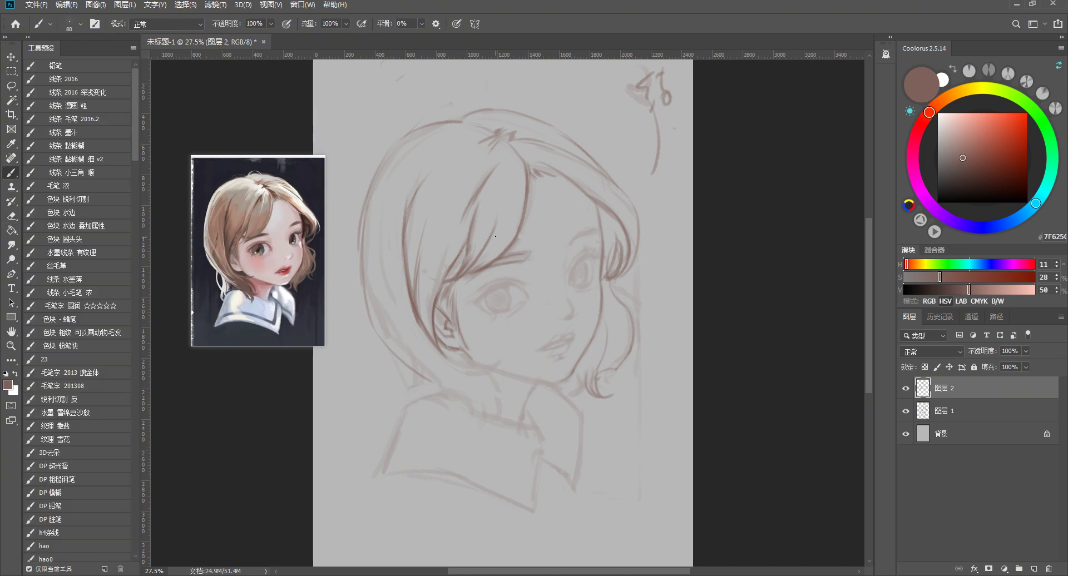
# Touch up lines with the eraser and darken the left eye's upper eyelid
pyautogui.press('e')
pyautogui.press('b')
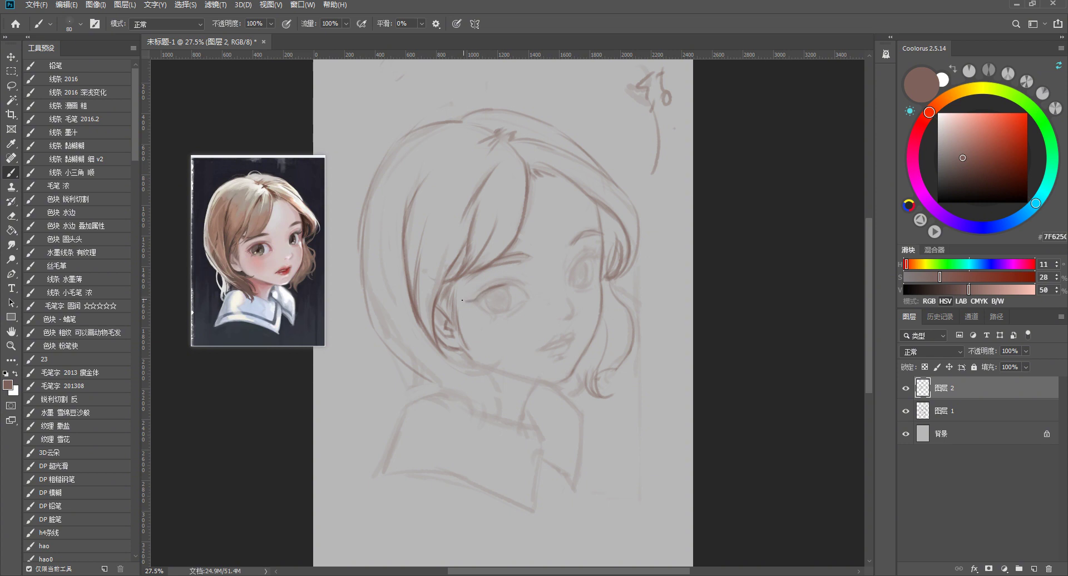
pyautogui.press('e')
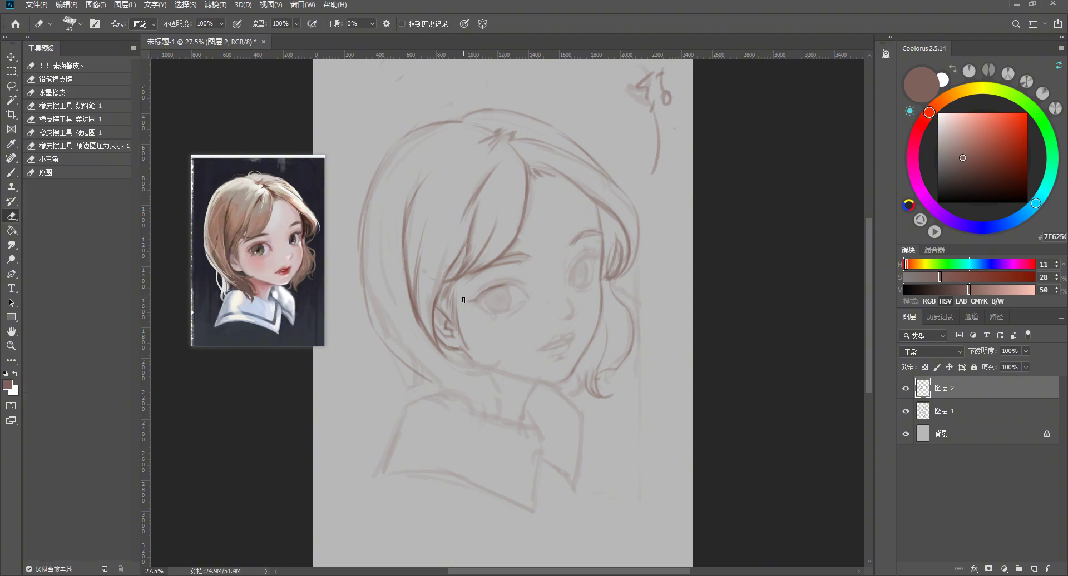
pyautogui.press('b')
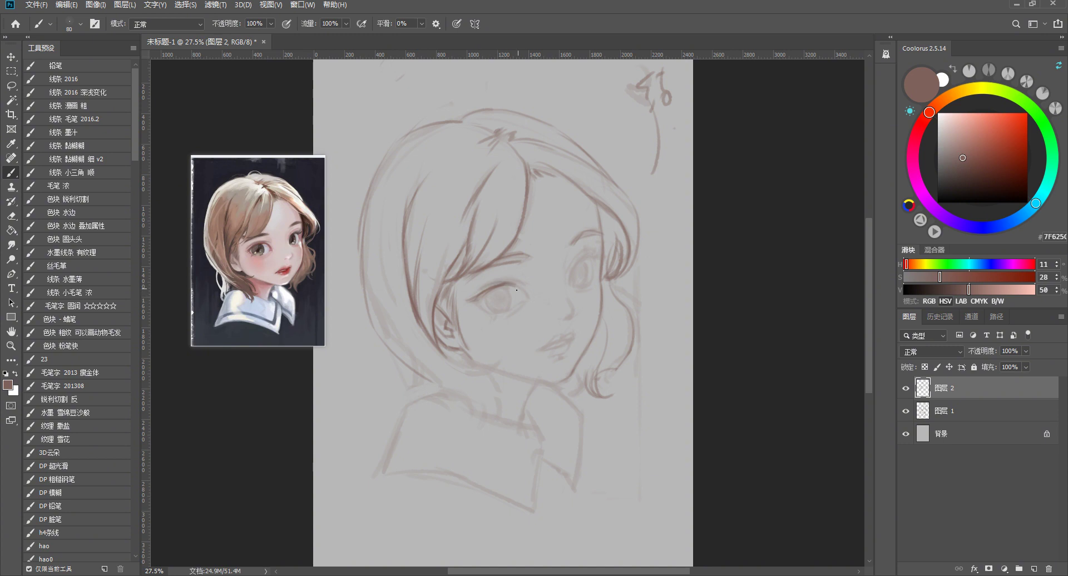
pyautogui.moveTo(502, 284); pyautogui.dragTo(468, 299)
# With a smaller brush, draw the left eye's iris ring and darken the iris
pyautogui.scroll(5, 532, 231)
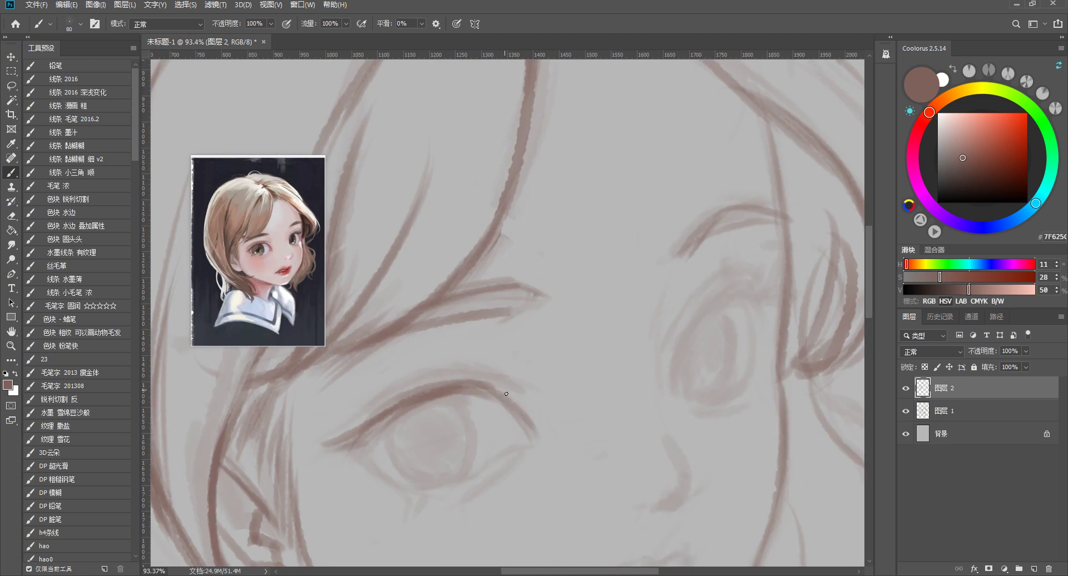
pyautogui.scroll(-3, 513, 351)
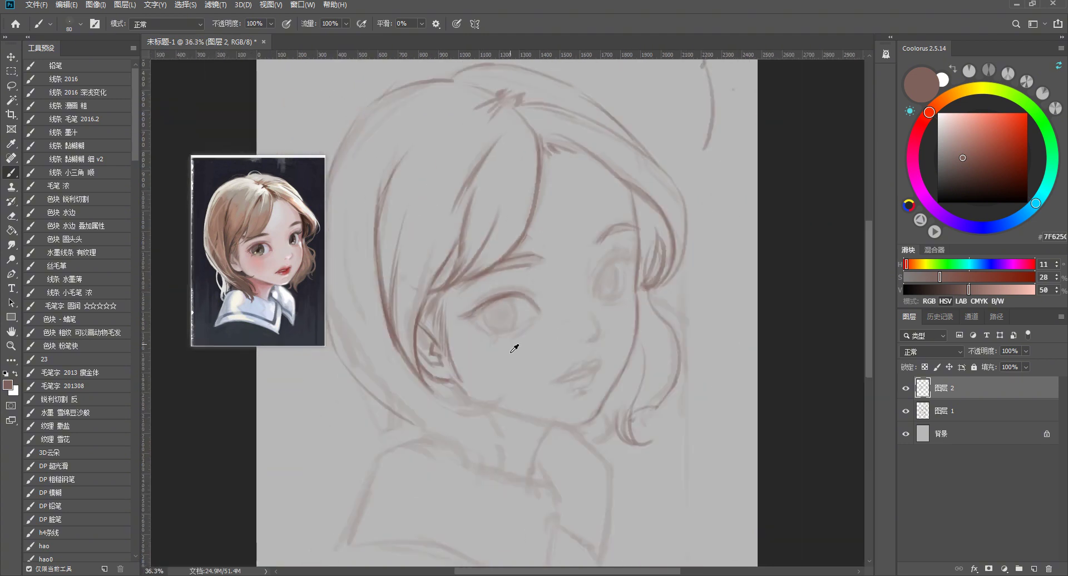
pyautogui.scroll(2, 514, 349)
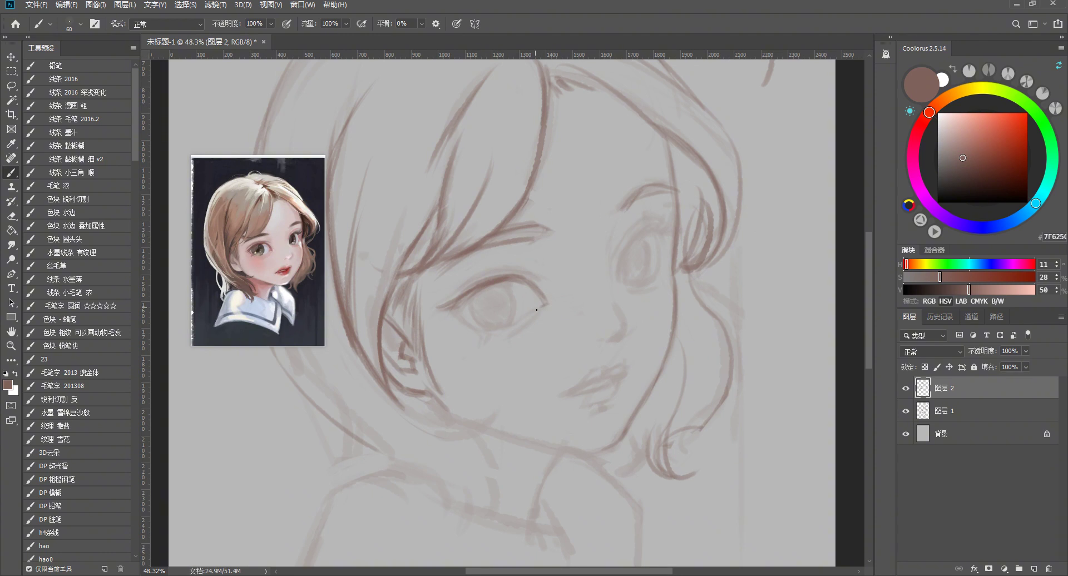
pyautogui.press('[')
pyautogui.press('[')
pyautogui.scroll(-1, 545, 269)
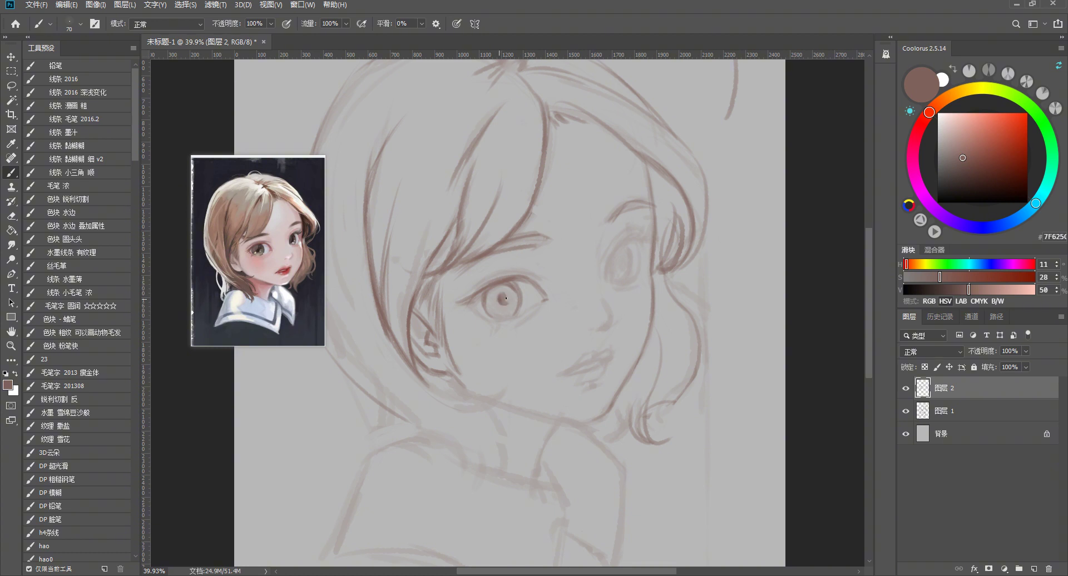
pyautogui.moveTo(509, 300); pyautogui.dragTo(515, 311)
pyautogui.moveTo(492, 292); pyautogui.dragTo(512, 290)
# Shrink the eraser for finer cleanup, adjust the zoom, and return to the brush
pyautogui.press('e')
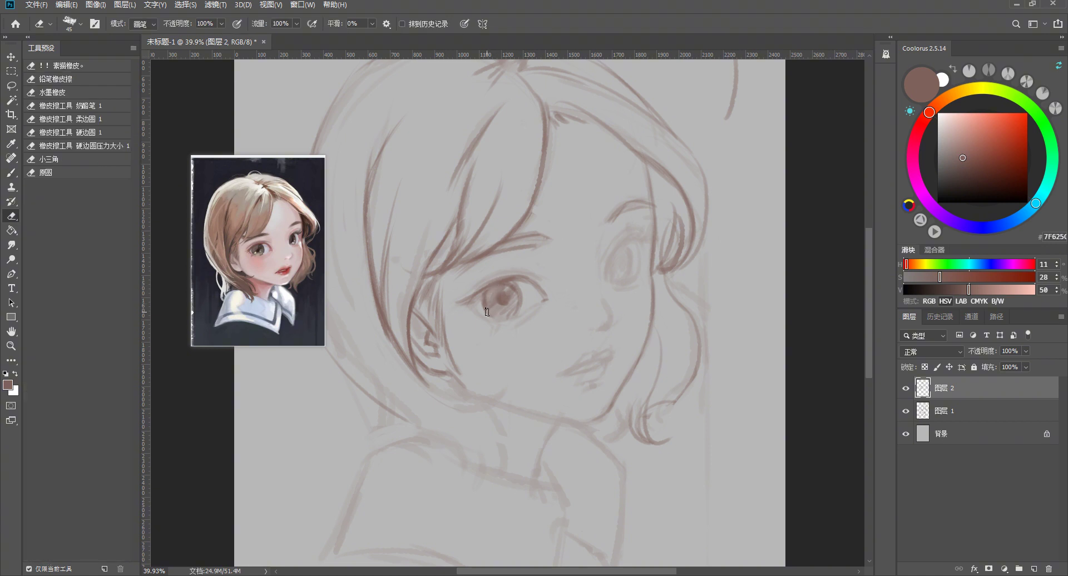
pyautogui.press('[')
pyautogui.press('[')
pyautogui.scroll(-3, 558, 248)
pyautogui.scroll(5, 502, 311)
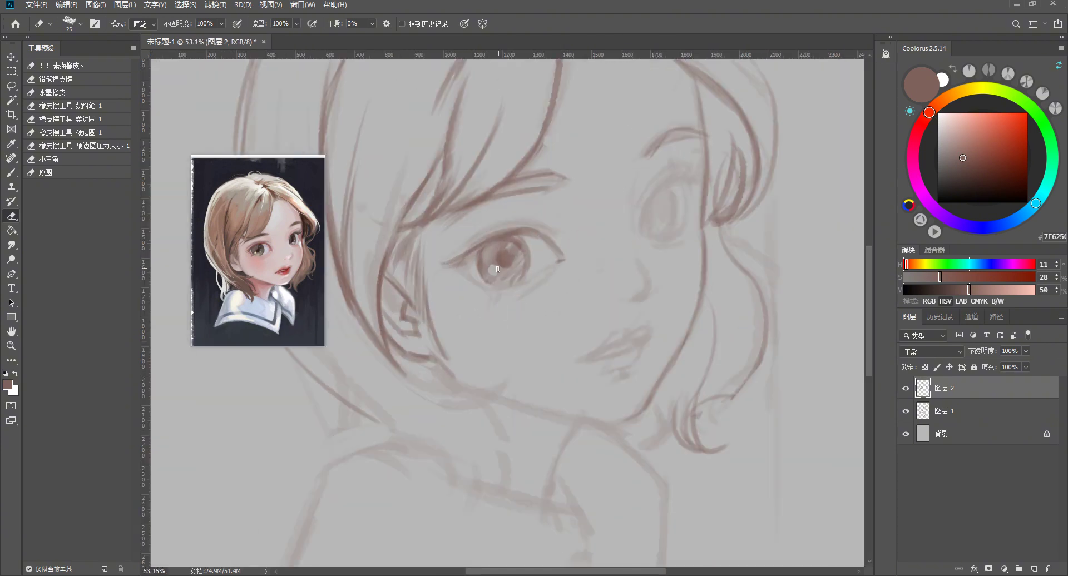
pyautogui.press('b')
pyautogui.scroll(-3, 732, 227)
pyautogui.scroll(1, 745, 212)
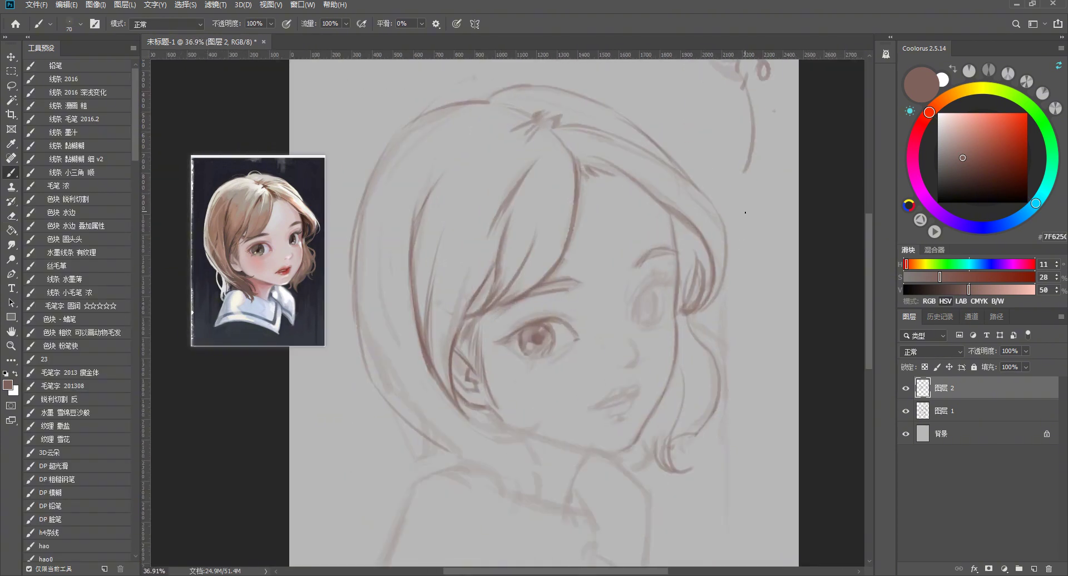
# Choose a hard-edged line-drawing brush preset, undoing the stray hair stroke and test strokes
pyautogui.rightClick(522, 328)
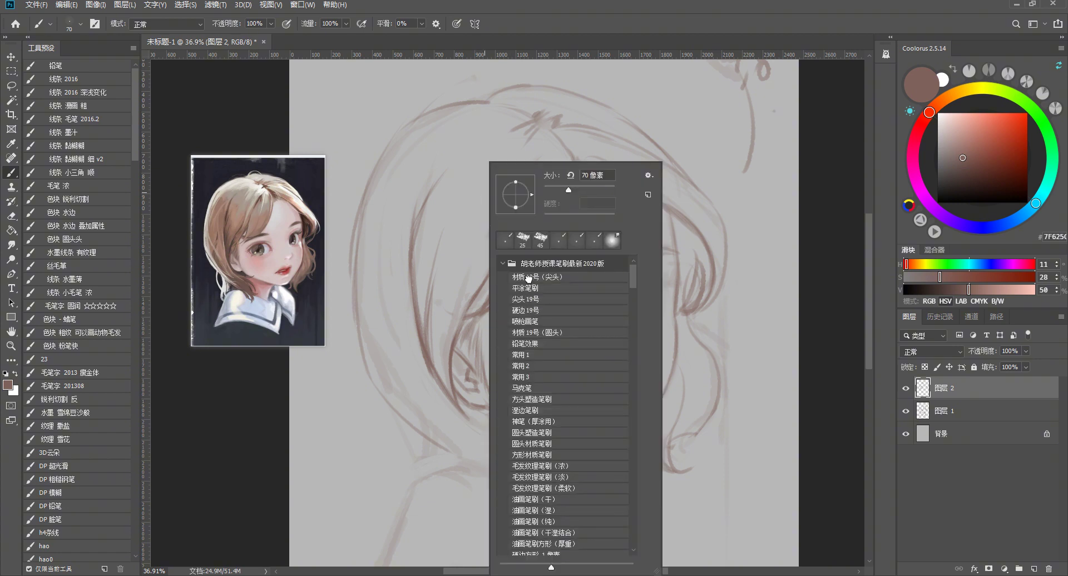
pyautogui.doubleClick(529, 277)
pyautogui.rightClick(501, 225)
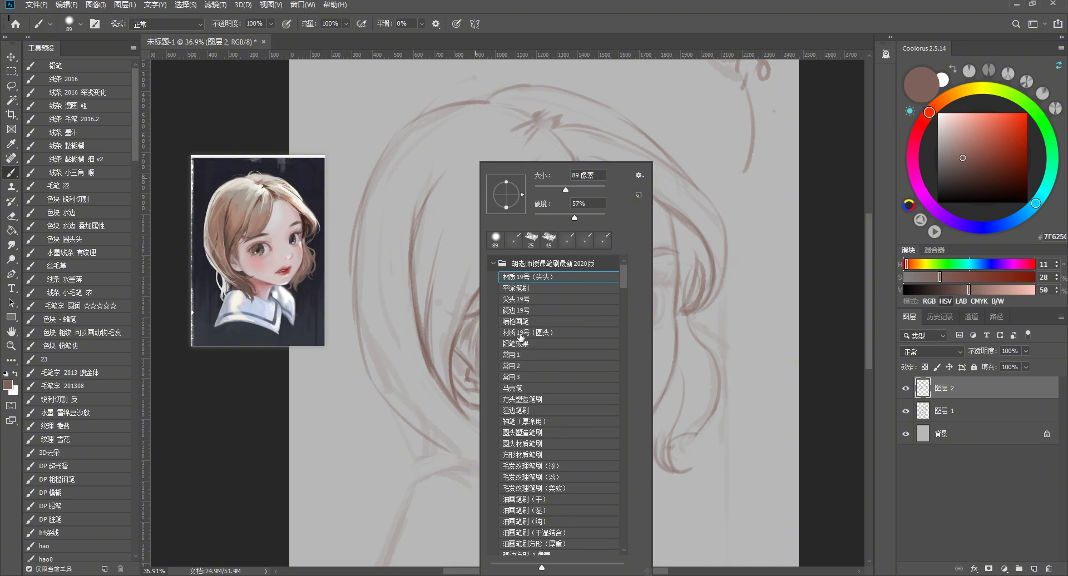
pyautogui.doubleClick(522, 308)
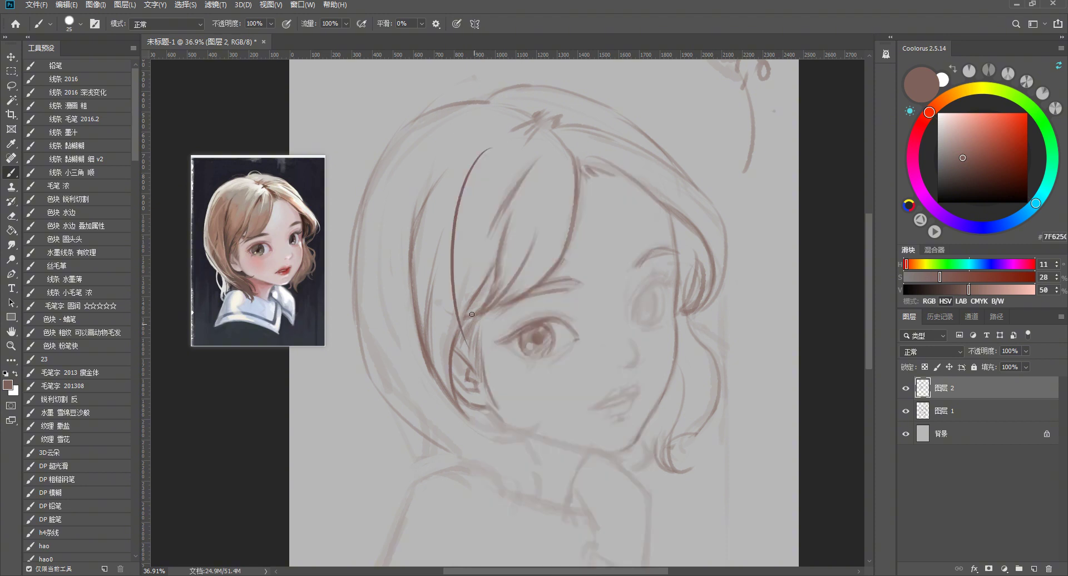
pyautogui.hotkey('ctrl', 'z')
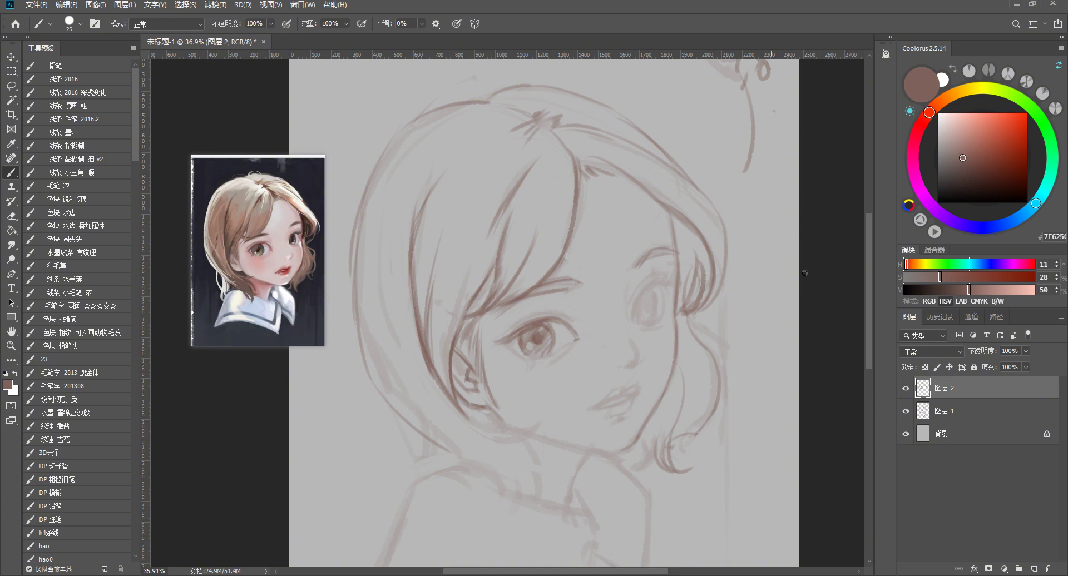
pyautogui.rightClick(644, 232)
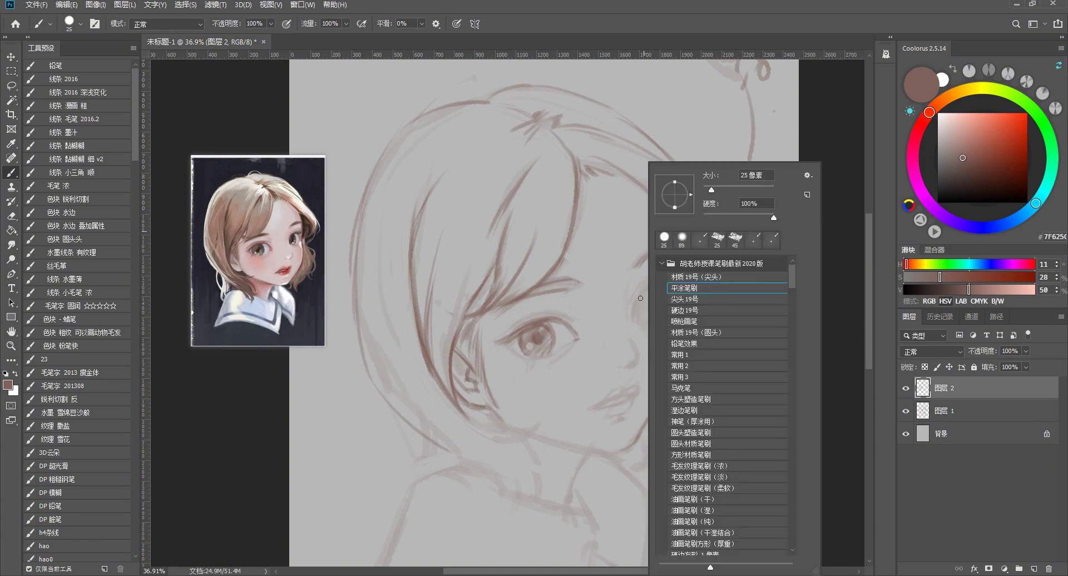
pyautogui.click(117, 93)
pyautogui.moveTo(497, 179)
pyautogui.mouseDown()
pyautogui.moveTo(476, 218)
pyautogui.moveTo(557, 292)
pyautogui.mouseUp()
pyautogui.hotkey('ctrl', 'z')
pyautogui.hotkey('ctrl', 'z')
pyautogui.press(']')
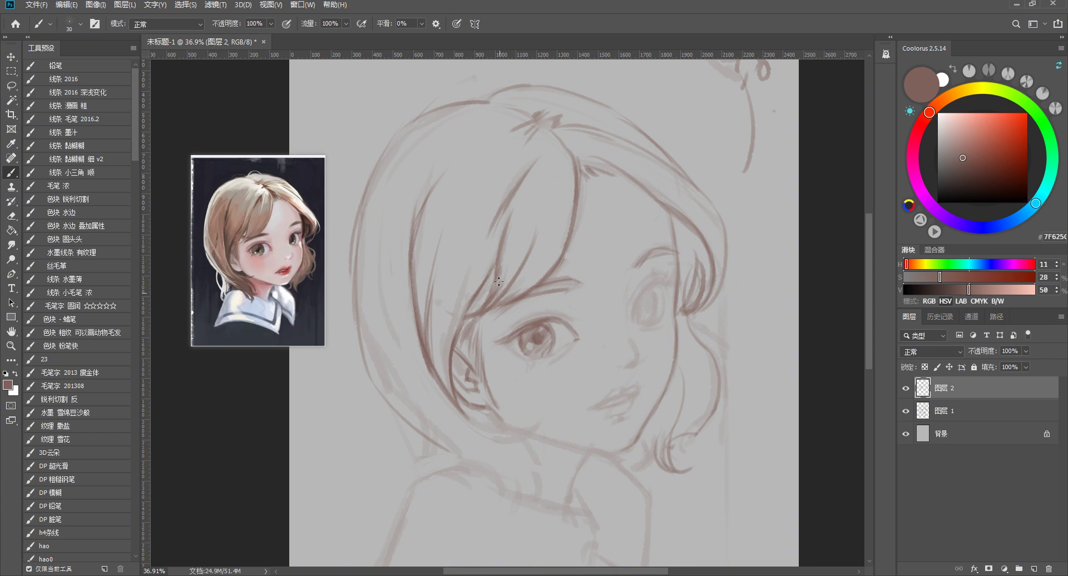
# Lighten the eyelid's left end and extend the upper eyelid line leftward with a smaller brush
pyautogui.scroll(-3, 517, 247)
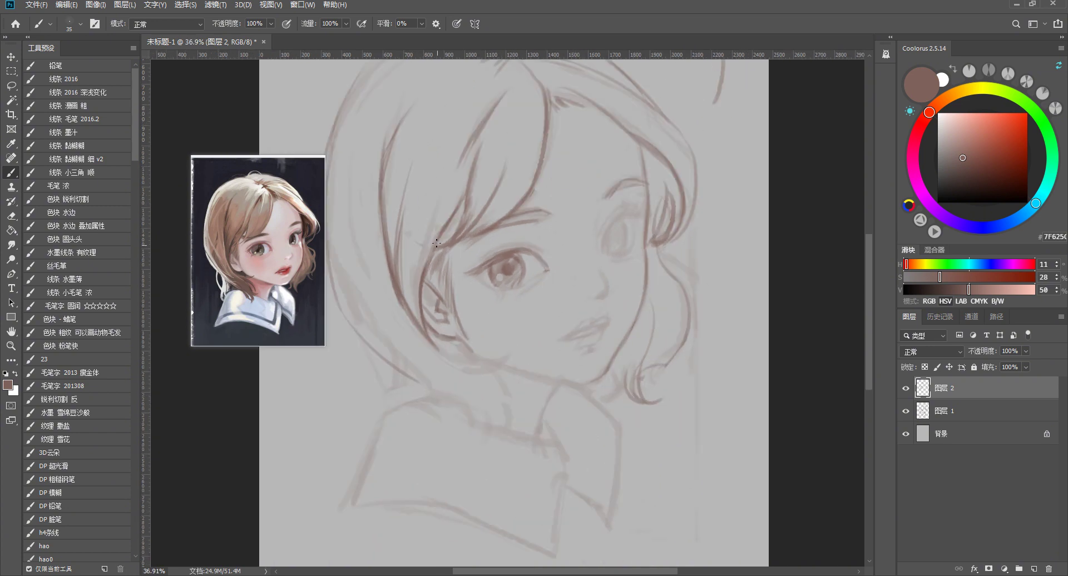
pyautogui.press('e')
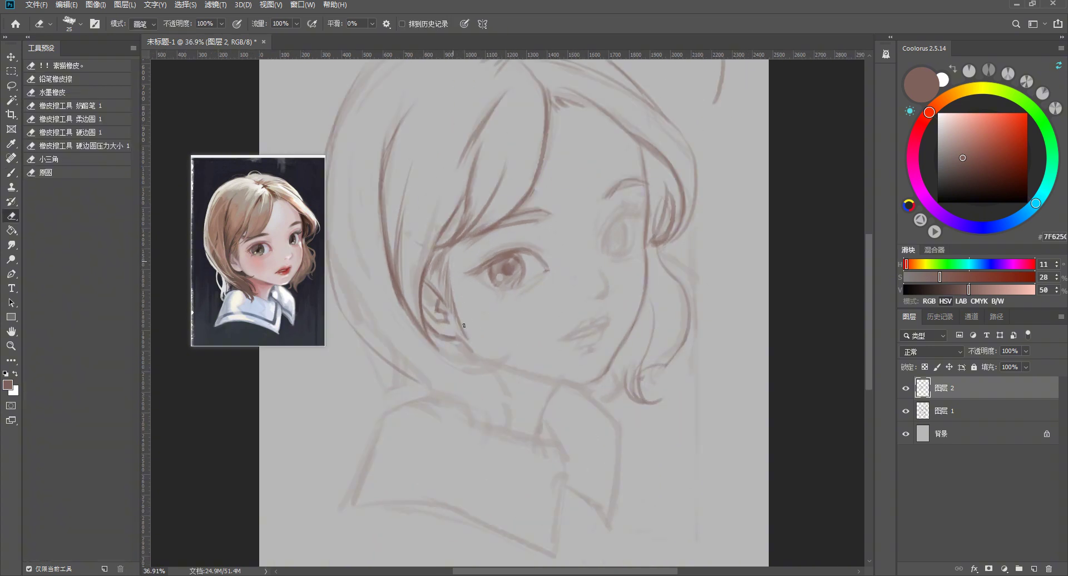
pyautogui.scroll(3, 534, 321)
pyautogui.scroll(-1, 534, 322)
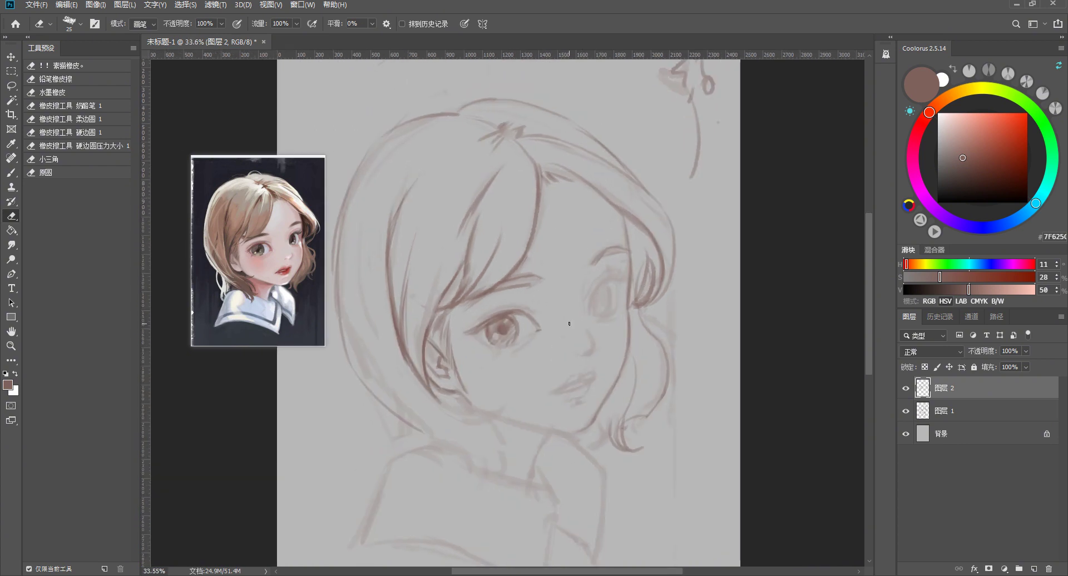
pyautogui.press('b')
pyautogui.press('e')
pyautogui.press('b')
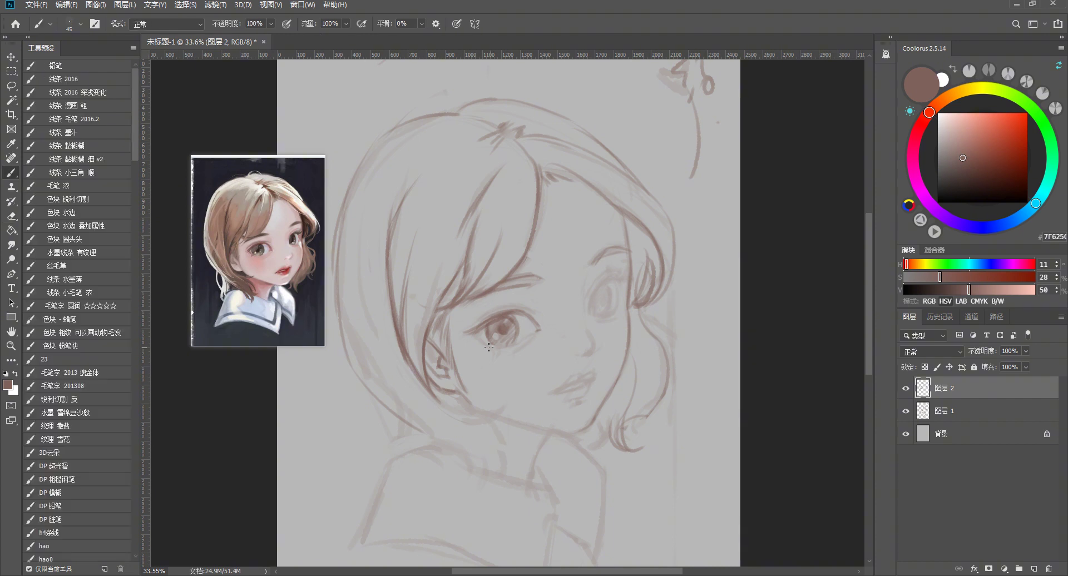
pyautogui.press('e')
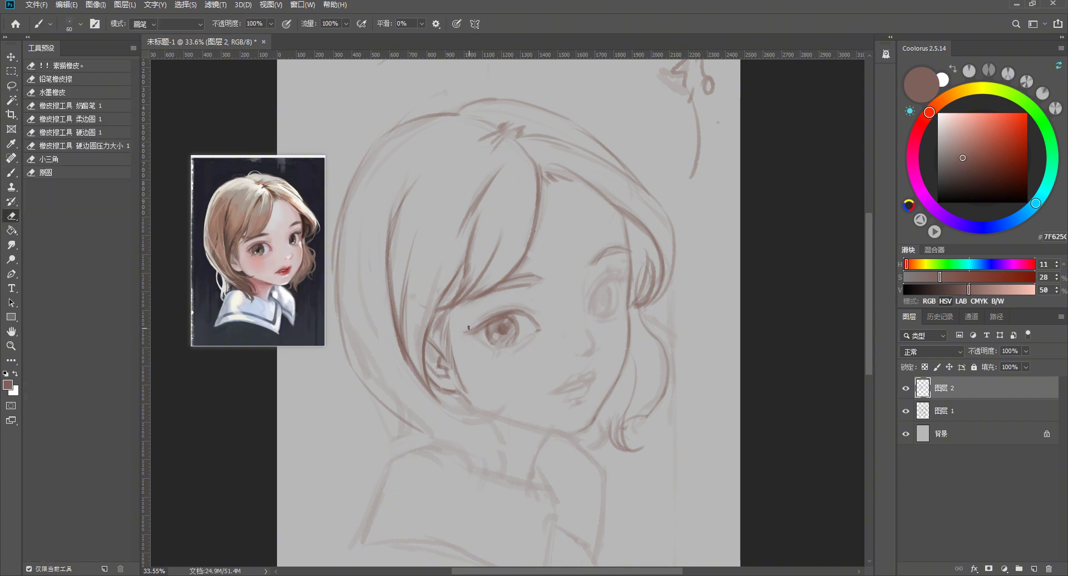
pyautogui.moveTo(463, 329)
pyautogui.mouseDown()
pyautogui.moveTo(479, 325)
pyautogui.moveTo(467, 331)
pyautogui.mouseUp()
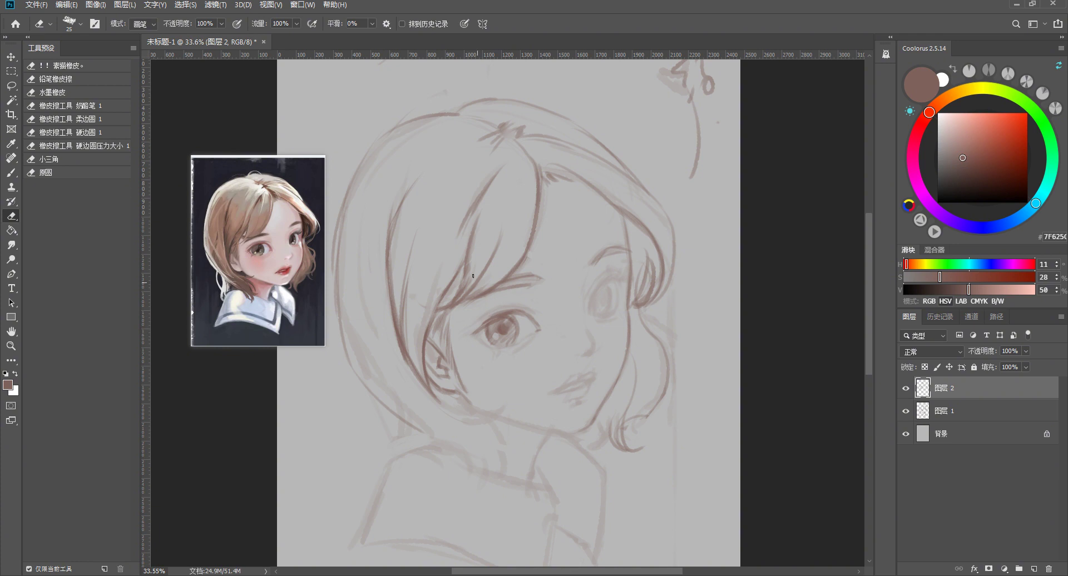
pyautogui.press('b')
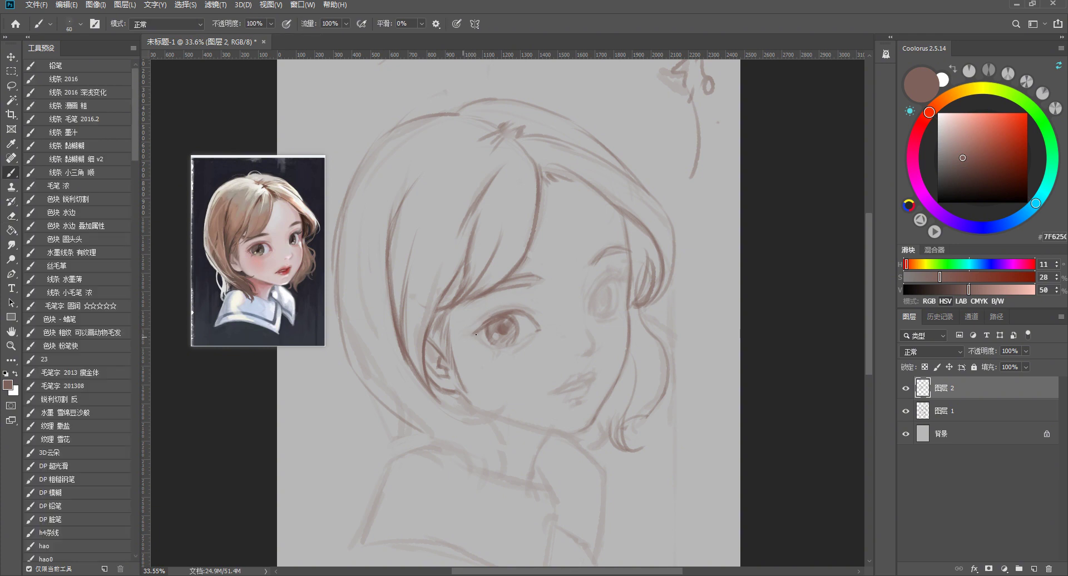
pyautogui.moveTo(465, 335); pyautogui.dragTo(485, 326)
pyautogui.press('[')
pyautogui.moveTo(472, 334); pyautogui.dragTo(465, 337)
# Darken the upper eyelid with a short stroke, redrawing it after an undo
pyautogui.press('e')
pyautogui.press('b')
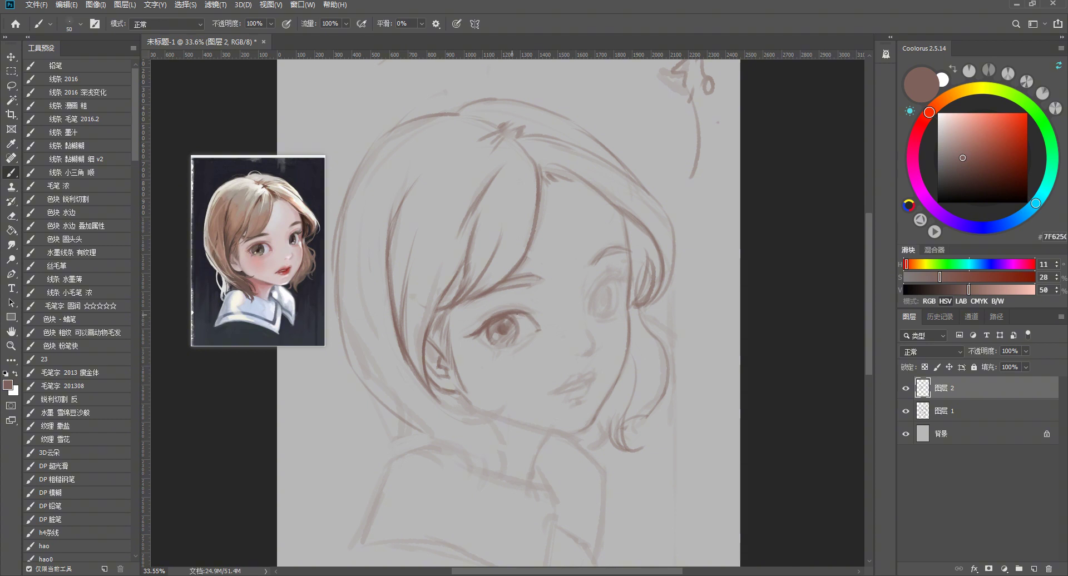
pyautogui.press('e')
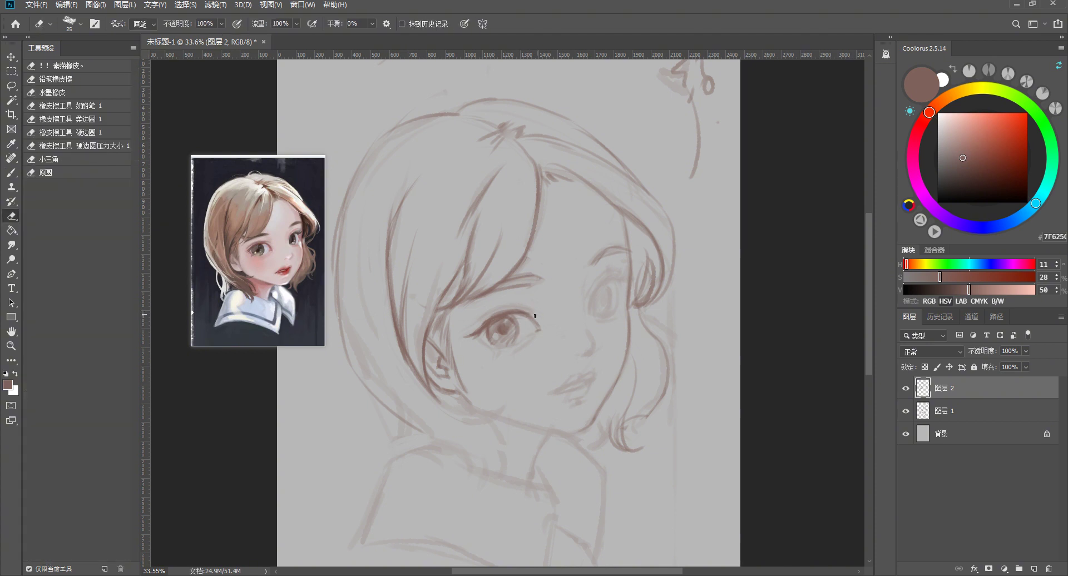
pyautogui.scroll(-2, 556, 314)
pyautogui.scroll(3, 504, 265)
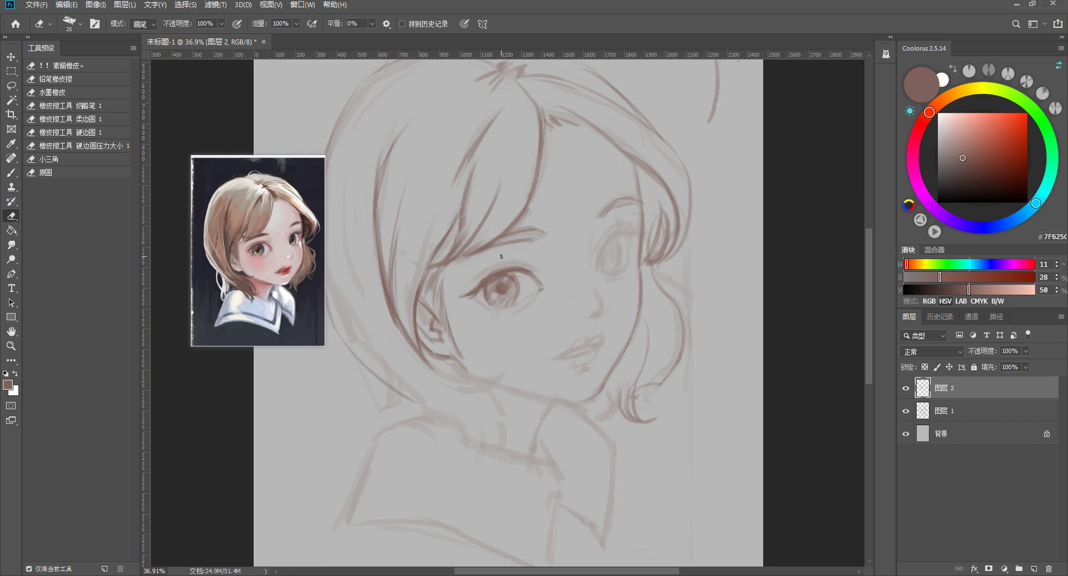
pyautogui.press('b')
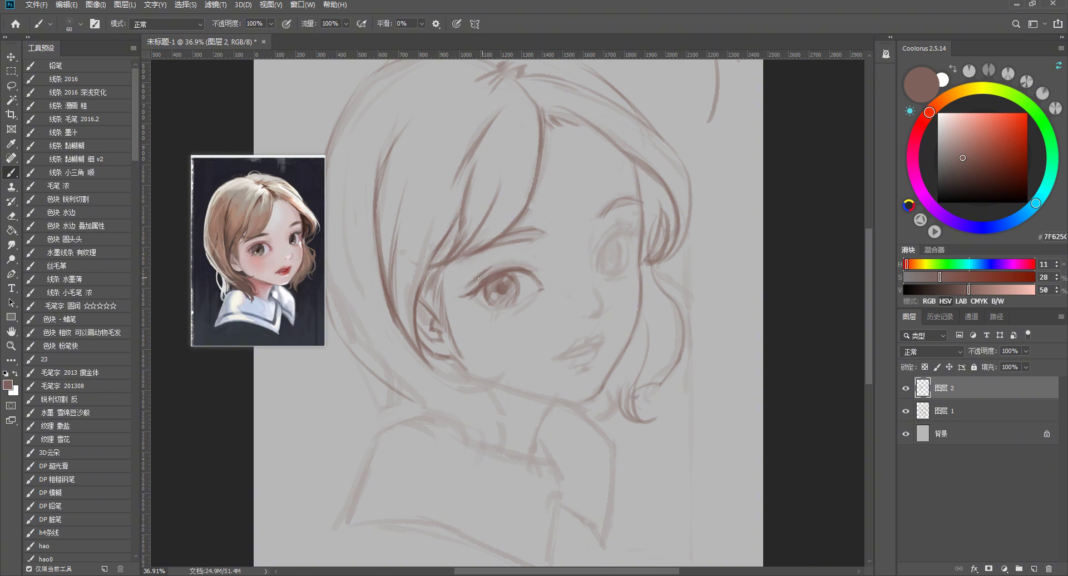
pyautogui.moveTo(490, 266)
pyautogui.mouseDown()
pyautogui.moveTo(522, 258)
pyautogui.moveTo(491, 265)
pyautogui.mouseUp()
pyautogui.hotkey('ctrl', 'z')
pyautogui.hotkey('ctrl', 'z')
pyautogui.hotkey('ctrl', 'z')
pyautogui.moveTo(484, 268); pyautogui.dragTo(498, 262)
# Keep refining the eyelid, undoing a stray long vertical stroke down the face
pyautogui.press('e')
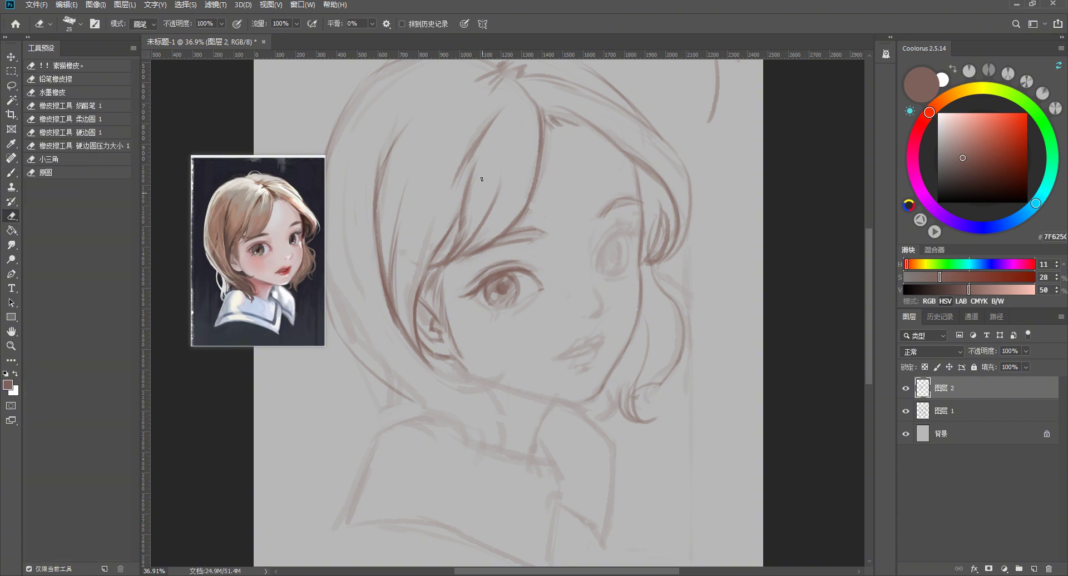
pyautogui.press('b')
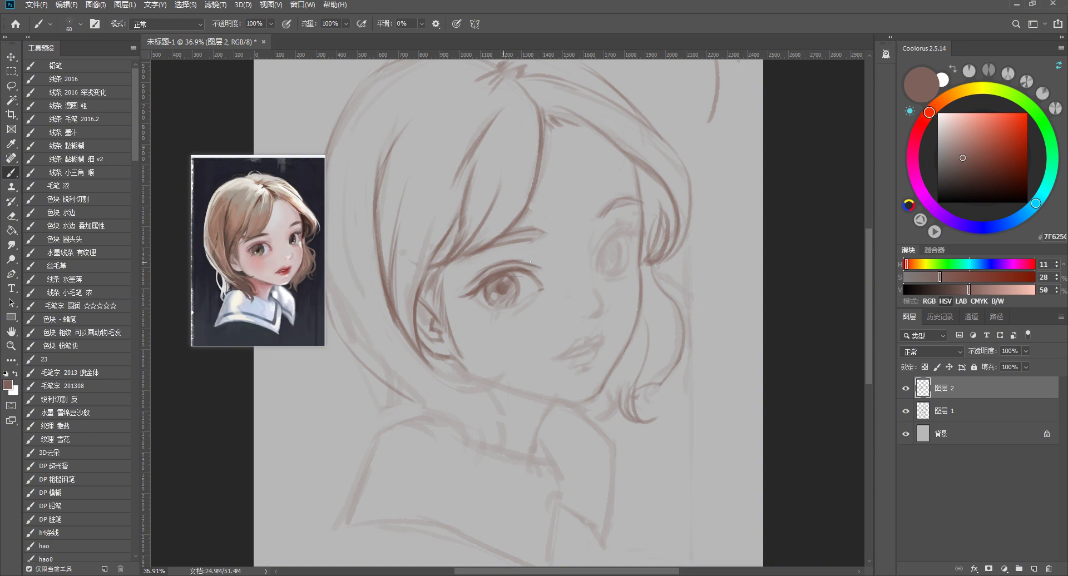
pyautogui.scroll(-2, 541, 251)
pyautogui.scroll(2, 534, 256)
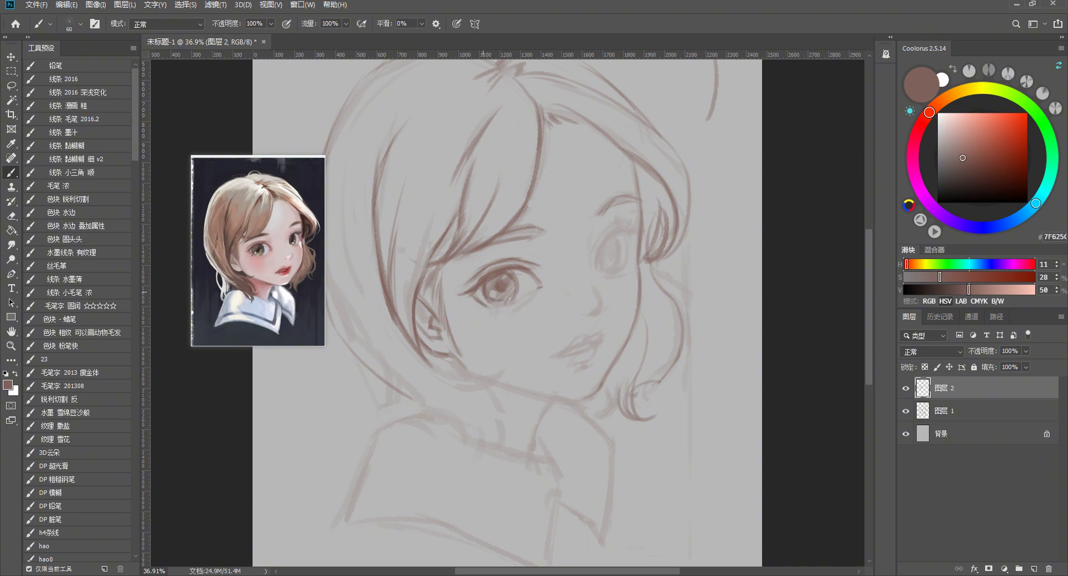
pyautogui.press('e')
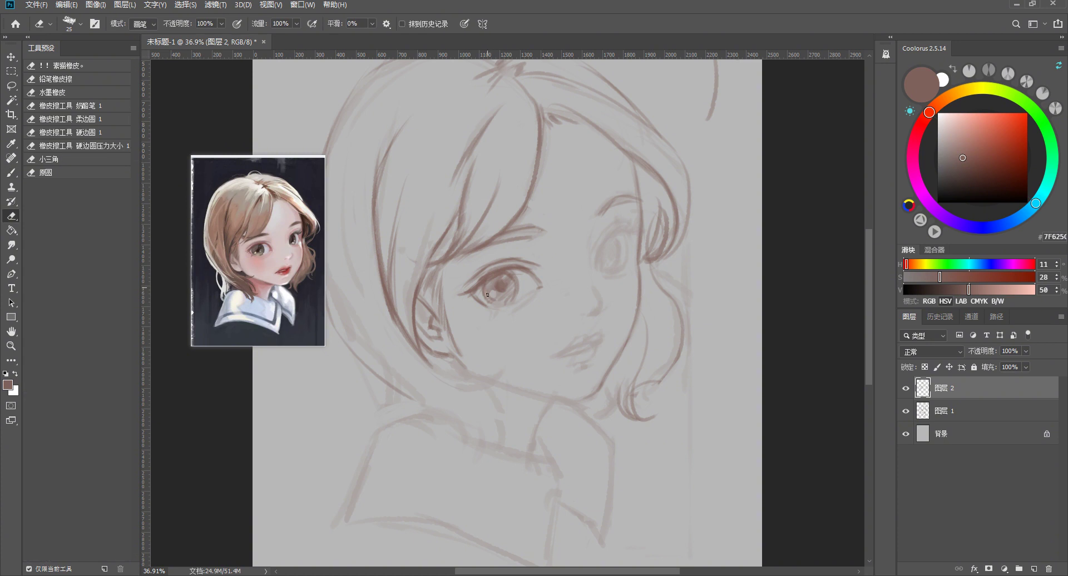
pyautogui.press('b')
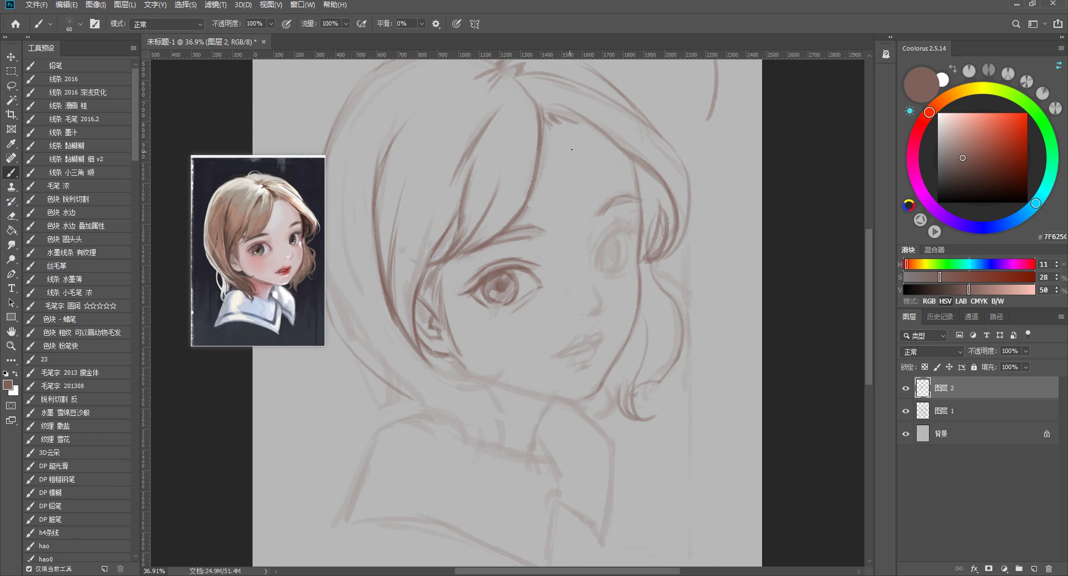
pyautogui.moveTo(575, 109); pyautogui.dragTo(594, 474)
pyautogui.hotkey('ctrl', 'z')
# Draw one short eyelash stroke beneath the girl's left eye on Layer 2
pyautogui.press('e')
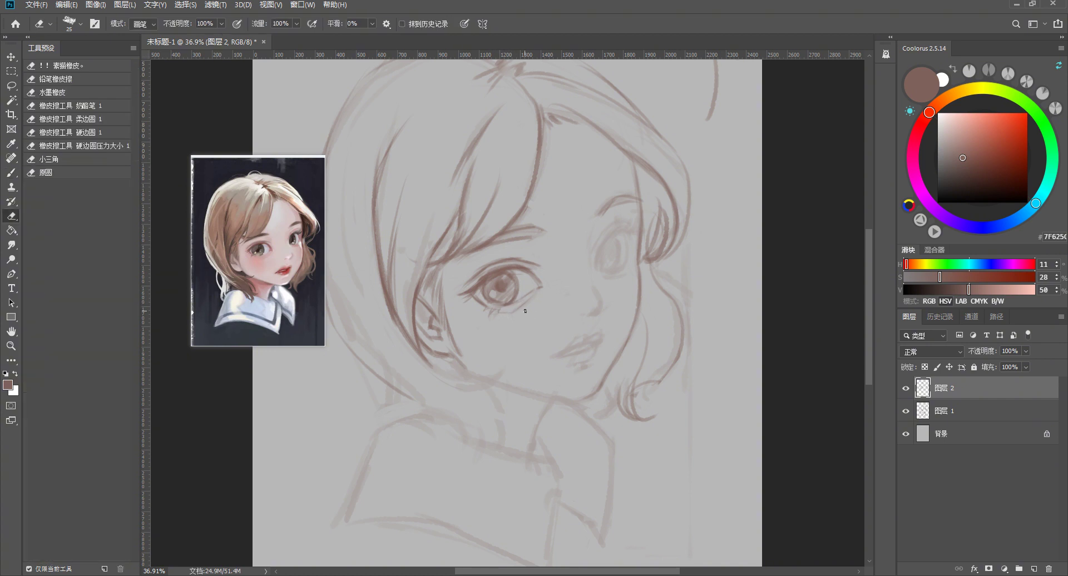
pyautogui.scroll(-2, 550, 307)
pyautogui.scroll(4, 442, 301)
pyautogui.press('b')
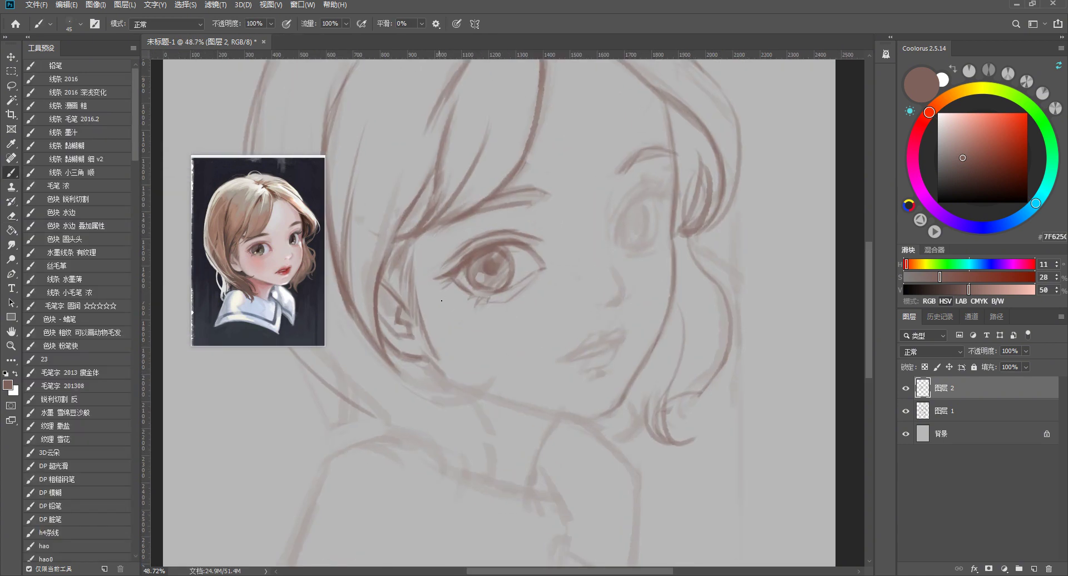
pyautogui.press('v')
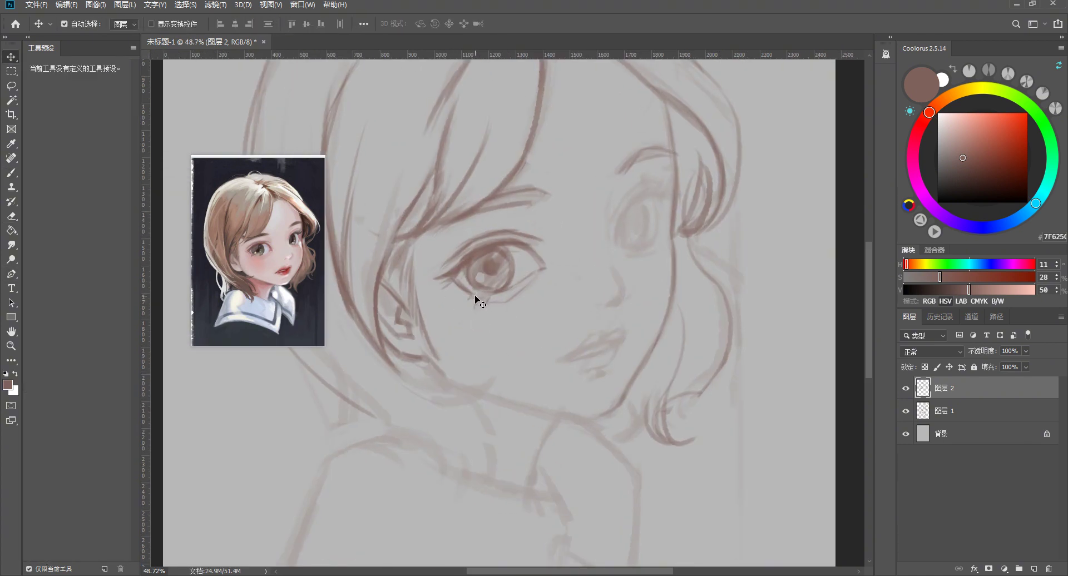
pyautogui.press('b')
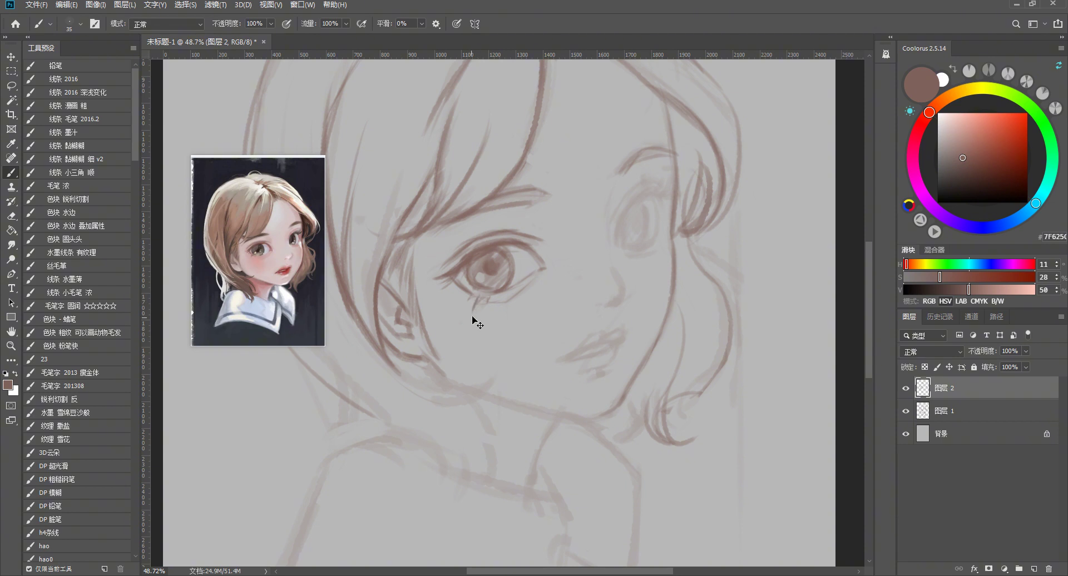
pyautogui.moveTo(478, 299); pyautogui.dragTo(473, 309)
pyautogui.scroll(-2, 489, 227)
# With a smaller brush, extend and darken the nose line
pyautogui.scroll(-2, 525, 279)
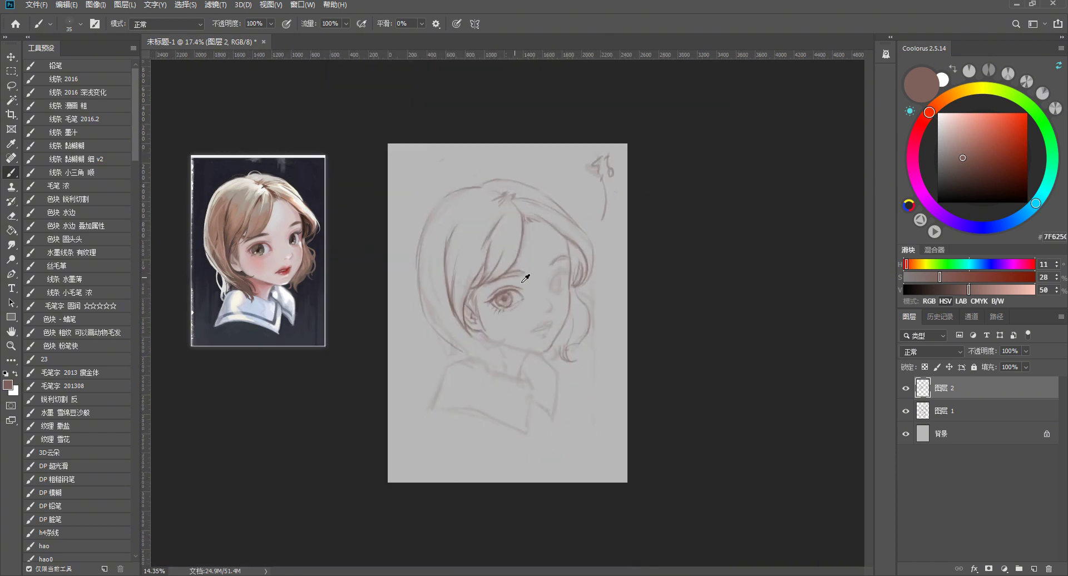
pyautogui.scroll(-1, 592, 295)
pyautogui.scroll(2, 579, 291)
pyautogui.scroll(1, 573, 290)
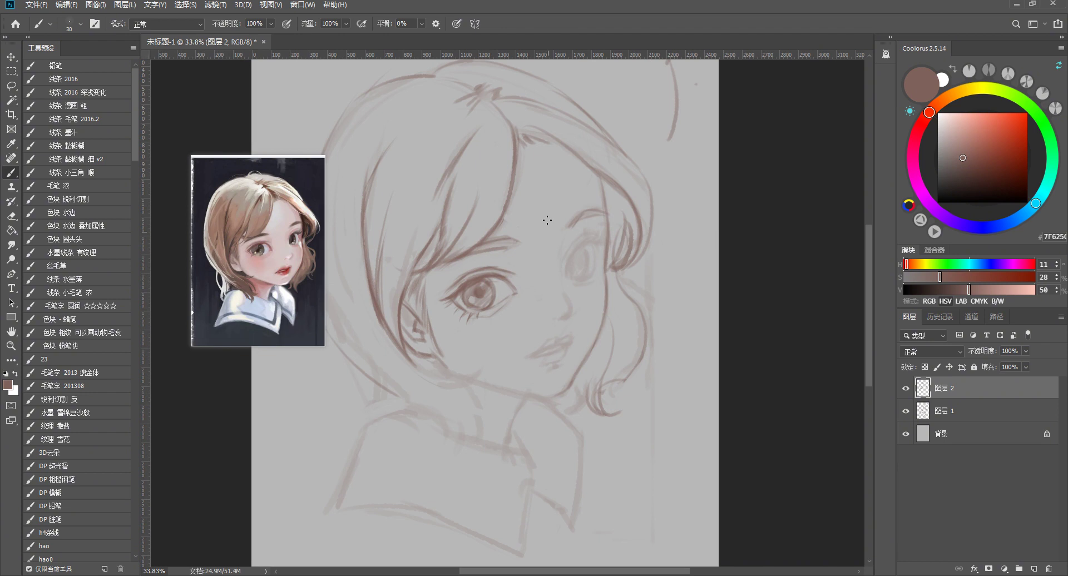
pyautogui.press('[')
pyautogui.press('e')
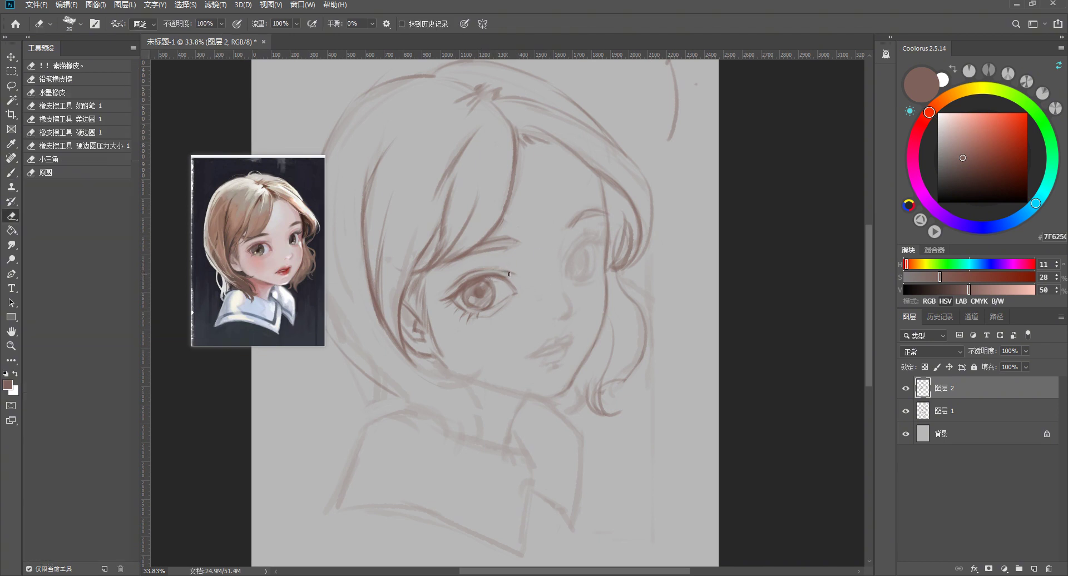
pyautogui.press('b')
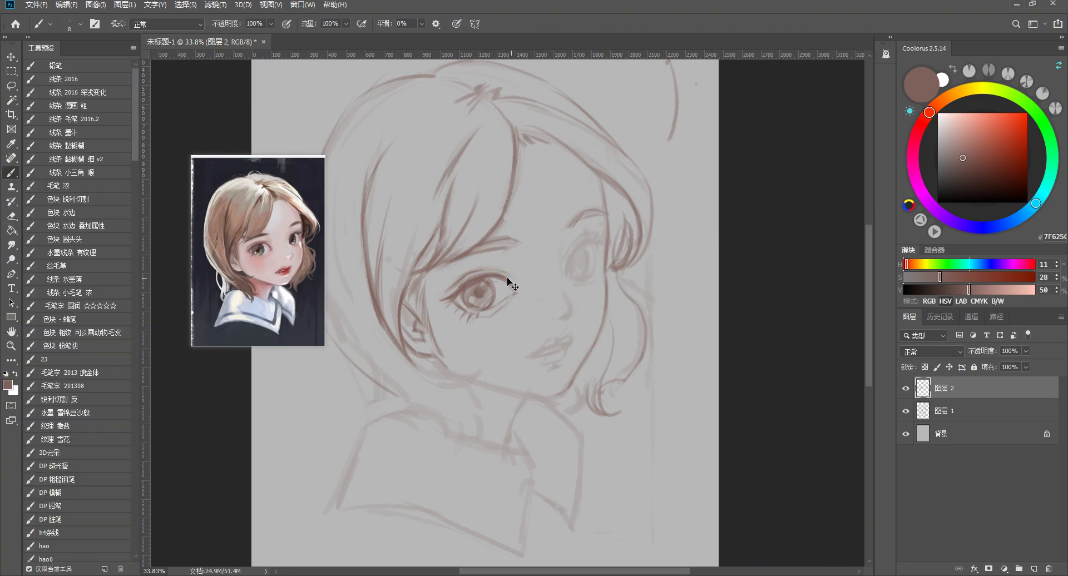
pyautogui.press('e')
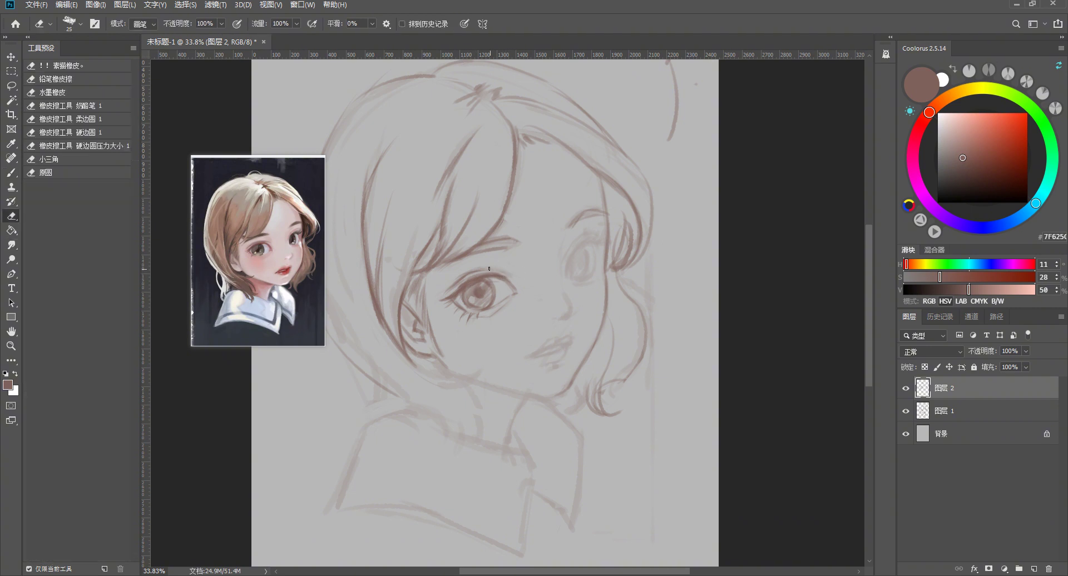
pyautogui.press('b')
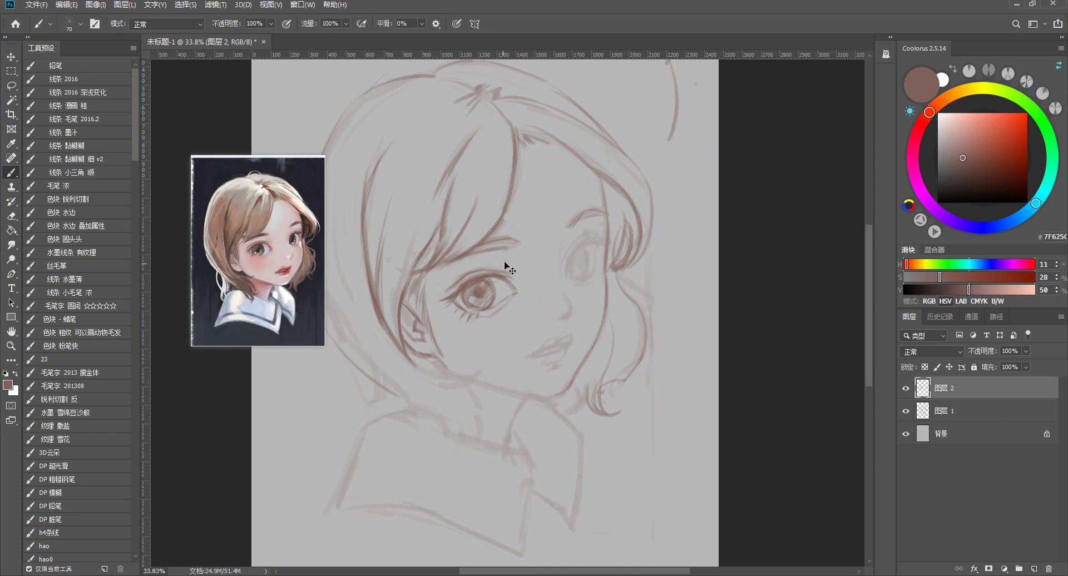
pyautogui.moveTo(489, 271); pyautogui.dragTo(650, 226)
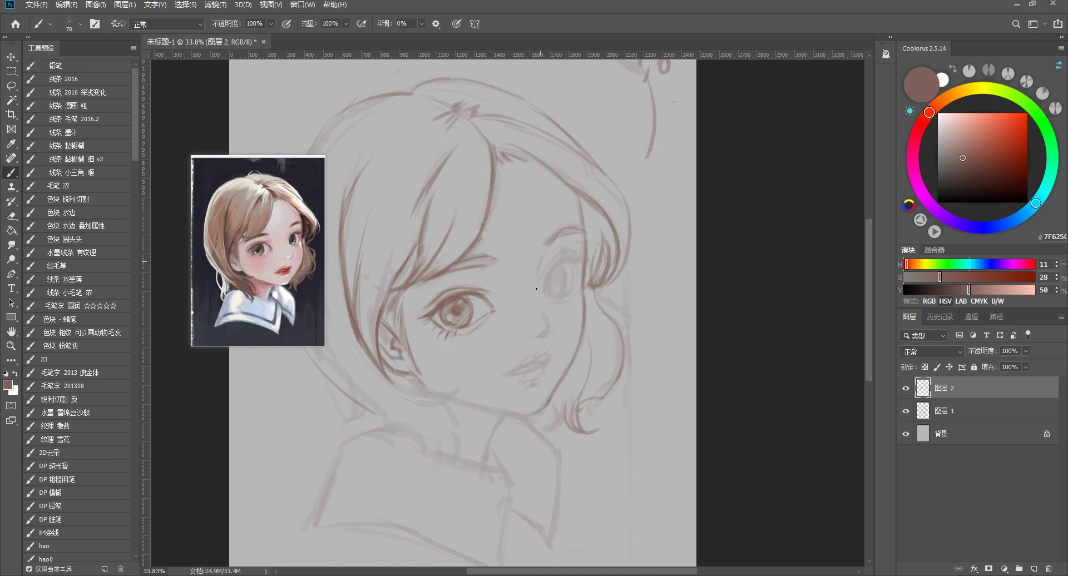
pyautogui.press('e')
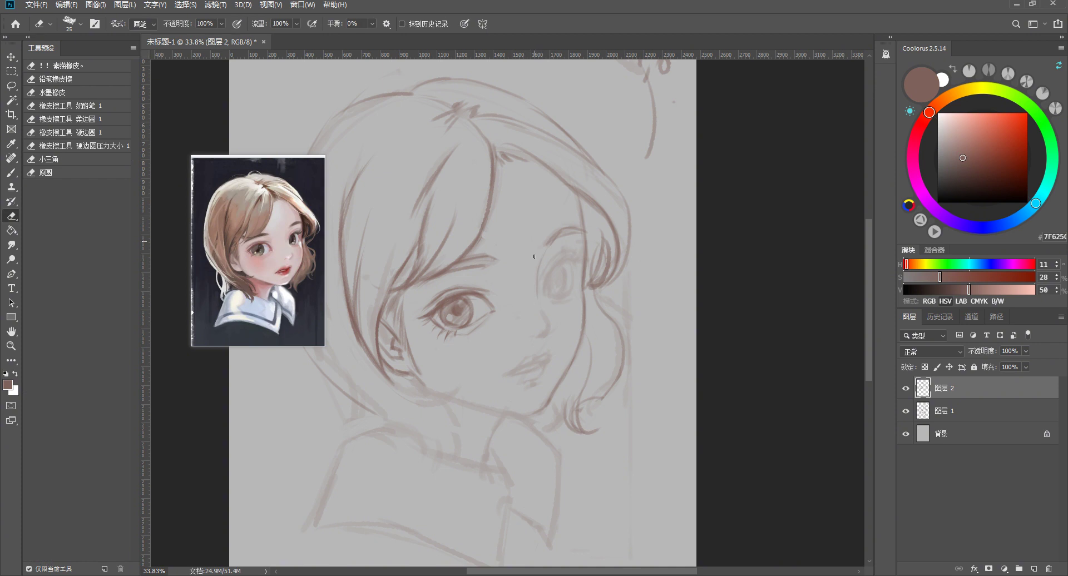
pyautogui.press('b')
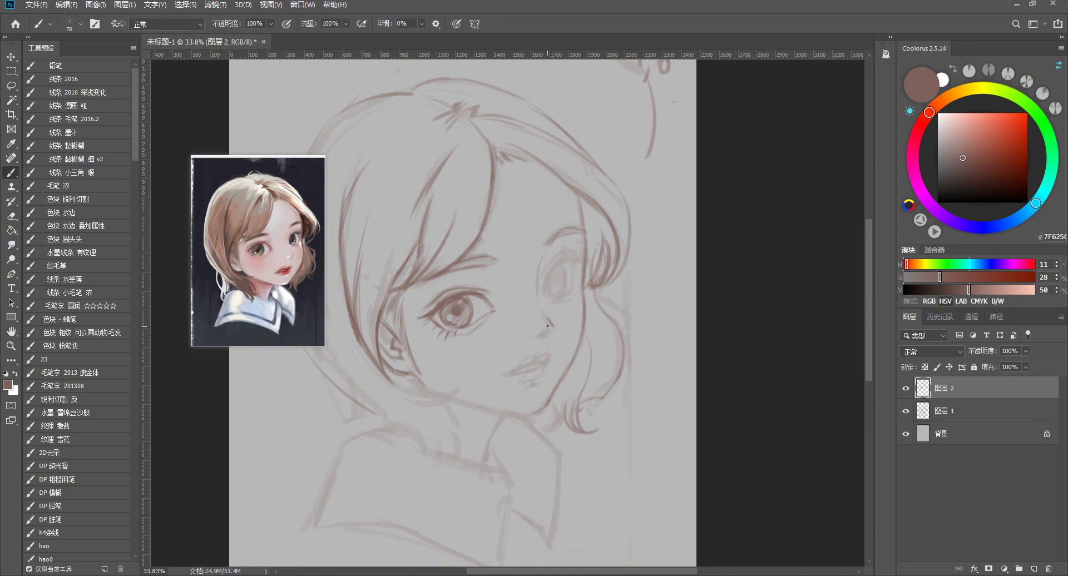
pyautogui.moveTo(548, 322); pyautogui.dragTo(542, 340)
pyautogui.press('e')
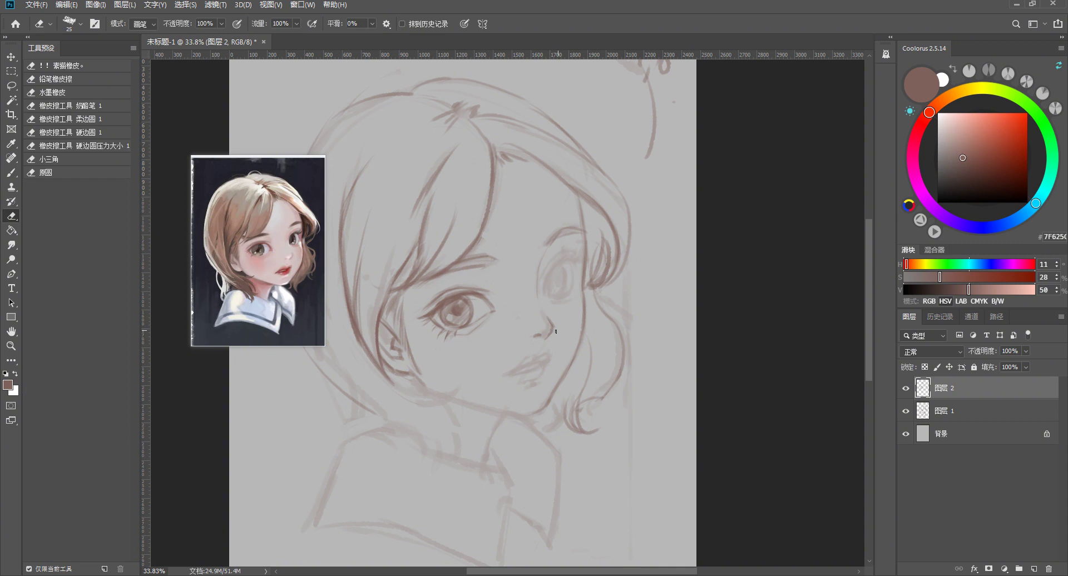
pyautogui.press('b')
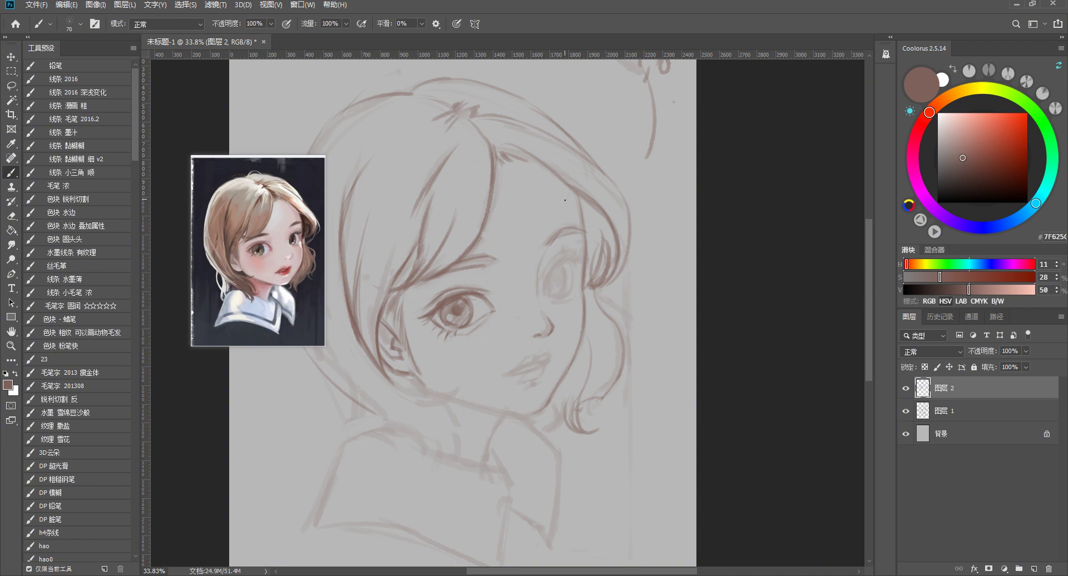
# Lasso the nose, move it slightly right and down, and deselect
pyautogui.scroll(-2, 564, 200)
pyautogui.scroll(1, 564, 201)
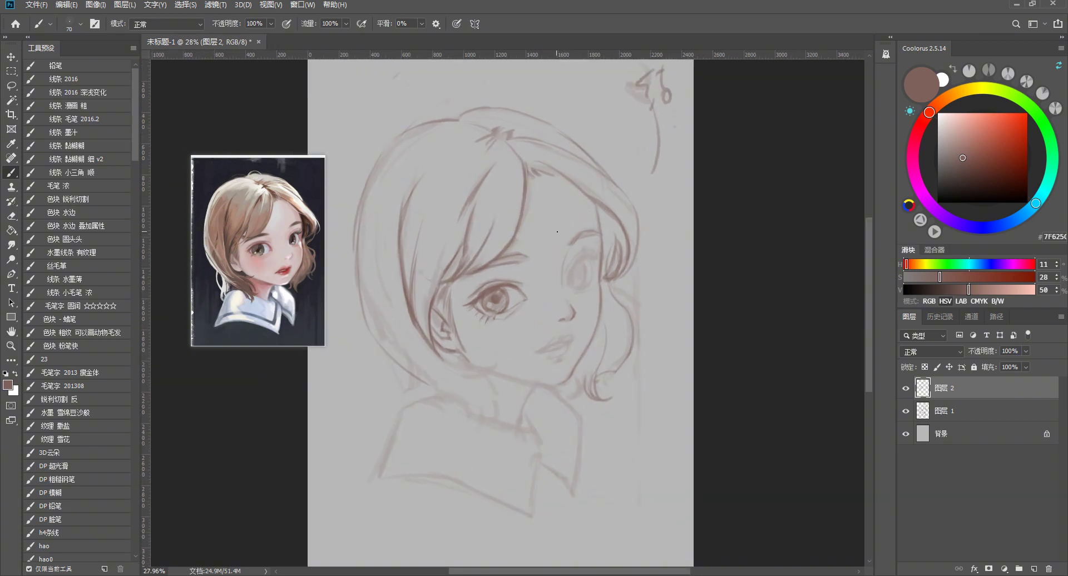
pyautogui.scroll(1, 618, 230)
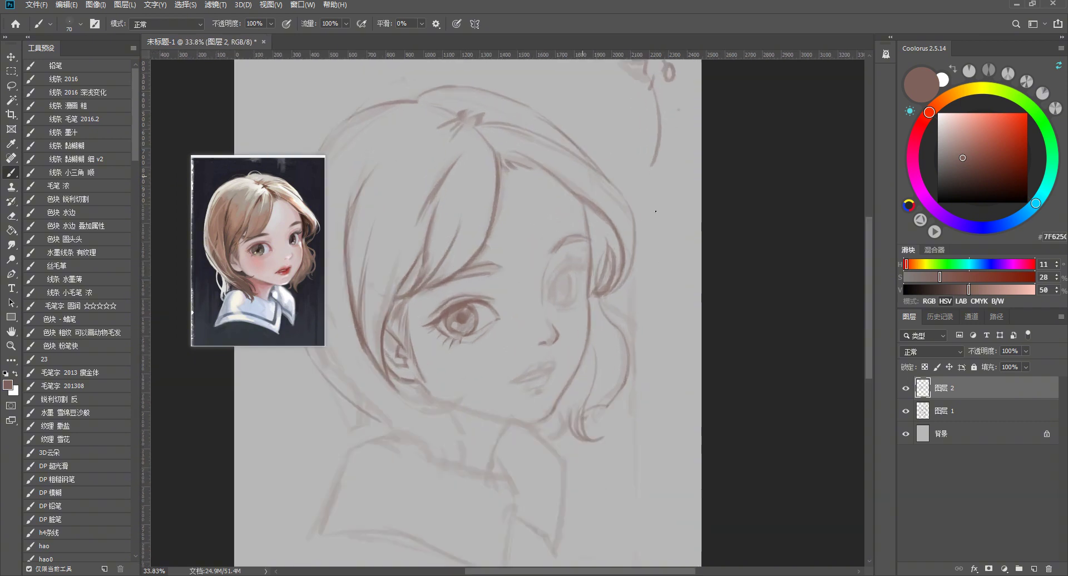
pyautogui.scroll(-1, 619, 229)
pyautogui.scroll(1, 619, 229)
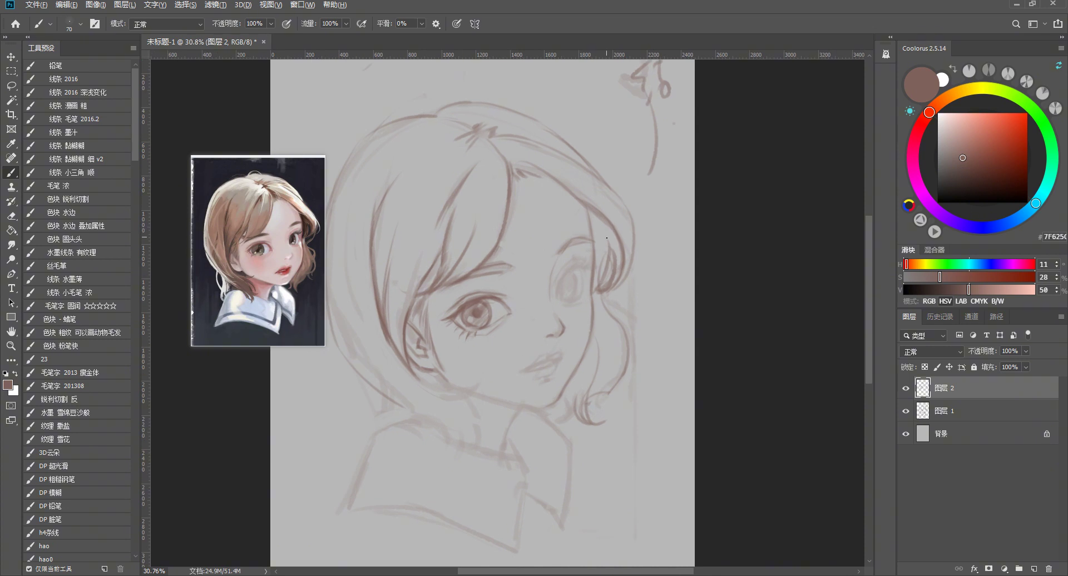
pyautogui.scroll(3, 607, 238)
pyautogui.press('l')
pyautogui.moveTo(529, 279)
pyautogui.mouseDown()
pyautogui.moveTo(571, 361)
pyautogui.moveTo(531, 274)
pyautogui.mouseUp()
pyautogui.press('v')
pyautogui.moveTo(545, 354); pyautogui.dragTo(554, 355)
pyautogui.hotkey('ctrl', 'd')
pyautogui.scroll(-5, 569, 222)
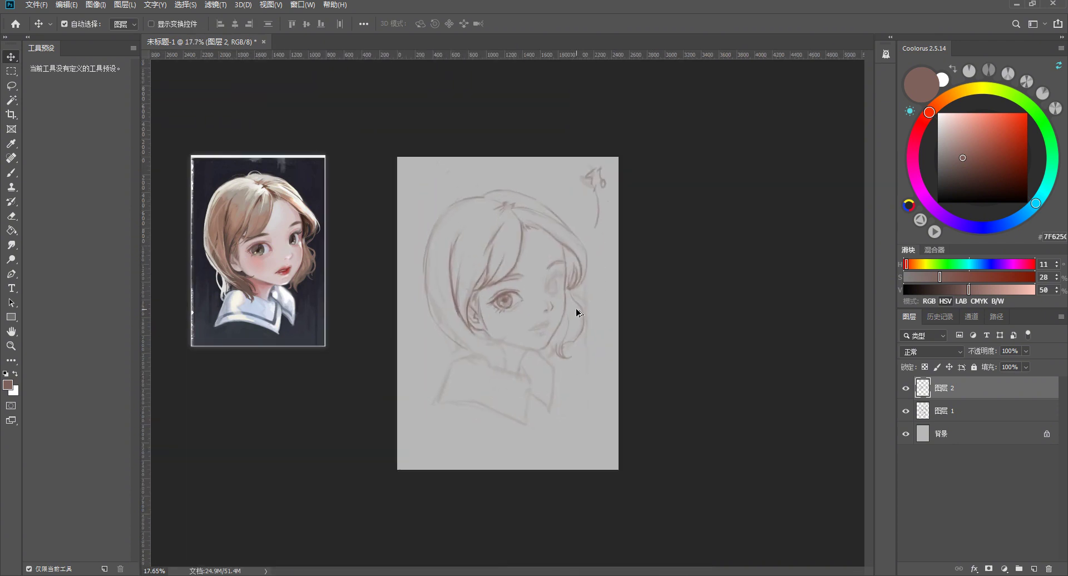
# On the lower sketch layer, lasso the cheek line beside the nose and move it into place
pyautogui.scroll(5, 575, 308)
pyautogui.click(951, 412)
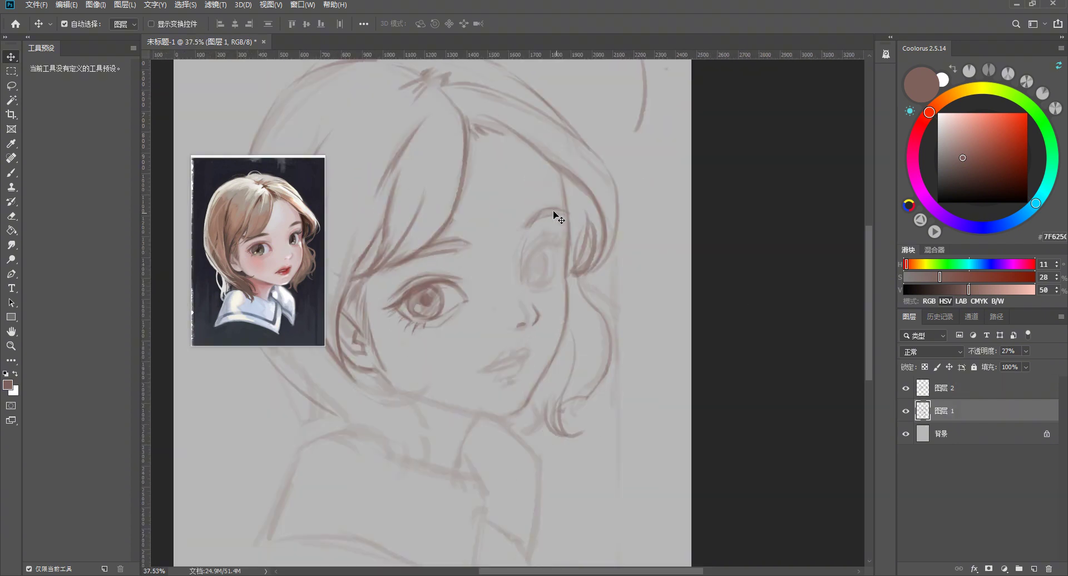
pyautogui.press('l')
pyautogui.moveTo(512, 237); pyautogui.dragTo(510, 239)
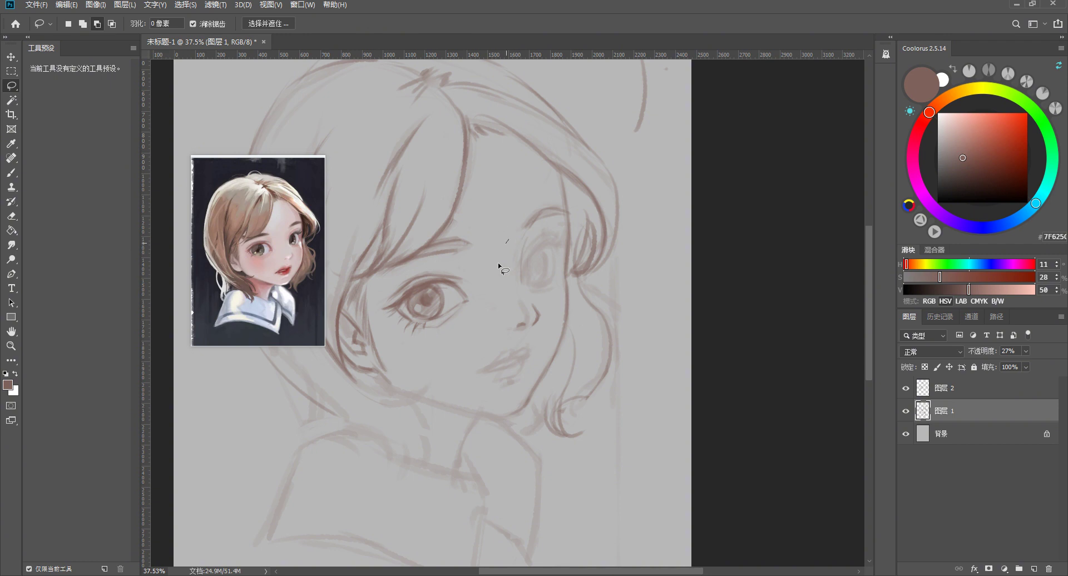
pyautogui.press('v')
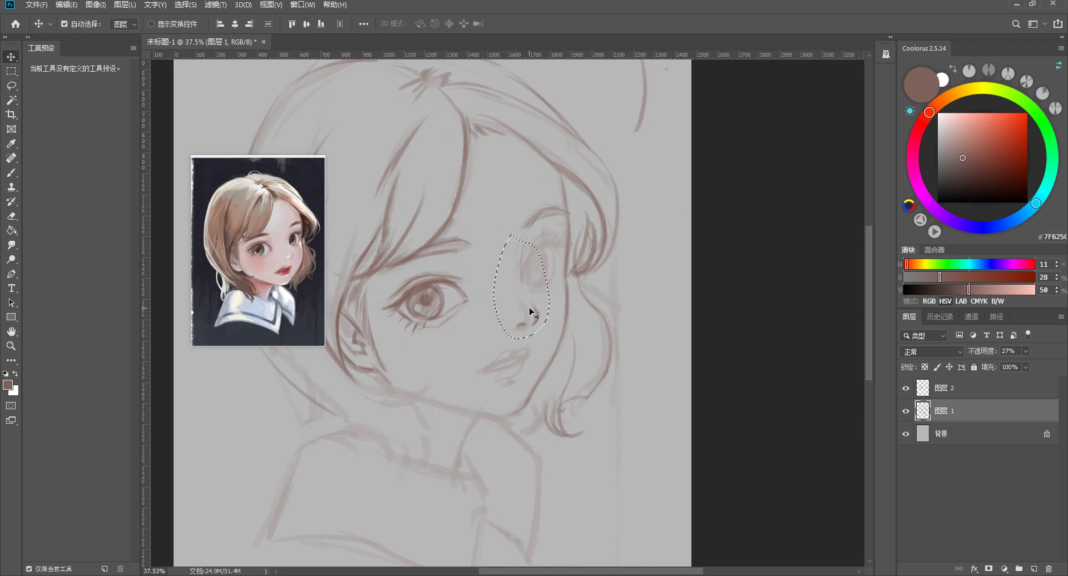
pyautogui.moveTo(525, 311); pyautogui.dragTo(533, 283)
pyautogui.hotkey('ctrl', 'd')
# Switch to the Brush with 图层 2 as the active drawing layer
pyautogui.scroll(-3, 573, 259)
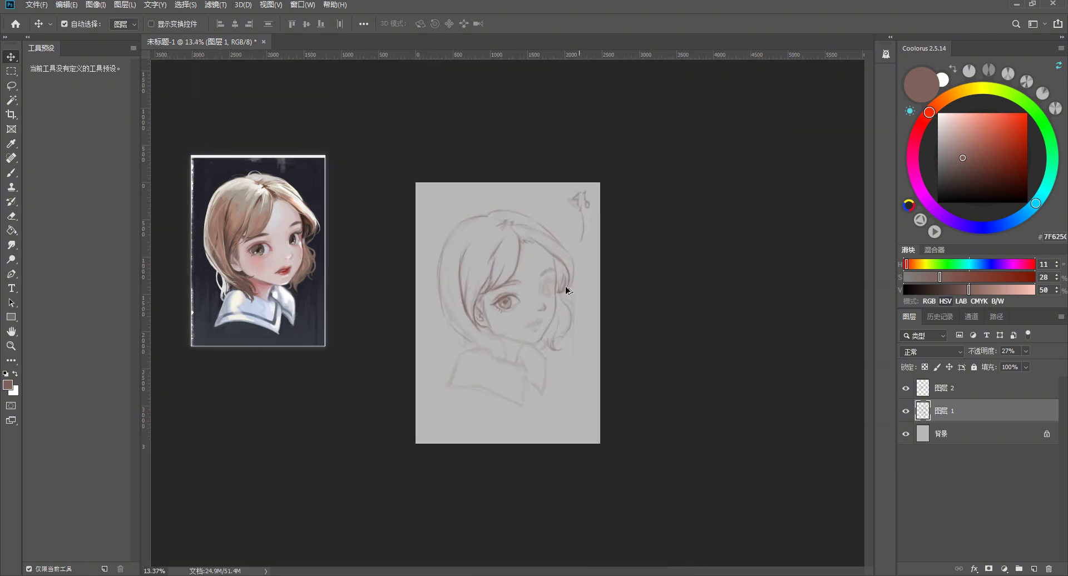
pyautogui.scroll(-1, 566, 286)
pyautogui.scroll(2, 545, 276)
pyautogui.scroll(1, 584, 269)
pyautogui.scroll(1, 594, 233)
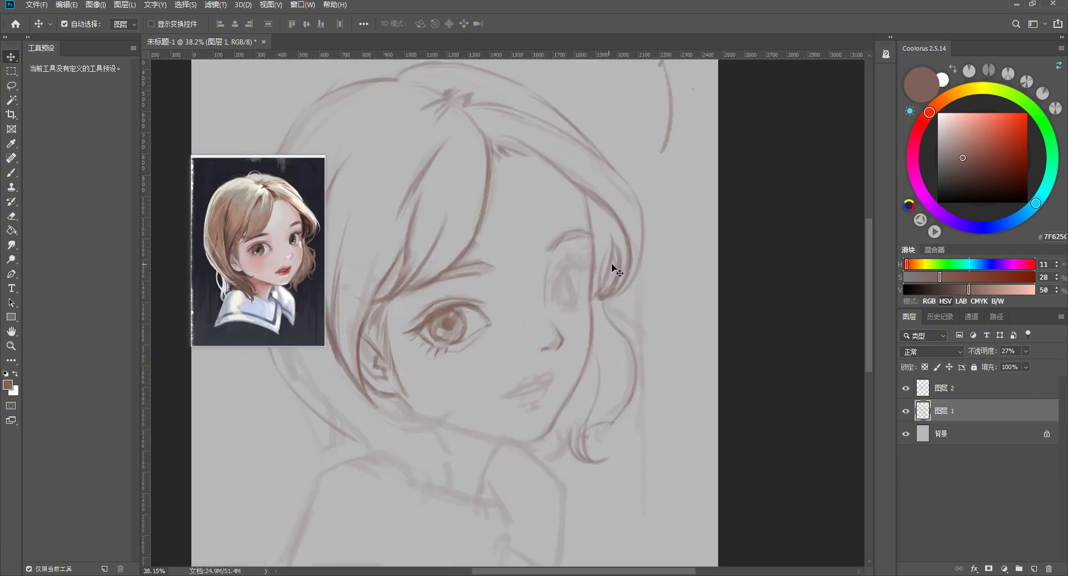
pyautogui.press('b')
pyautogui.click(954, 390)
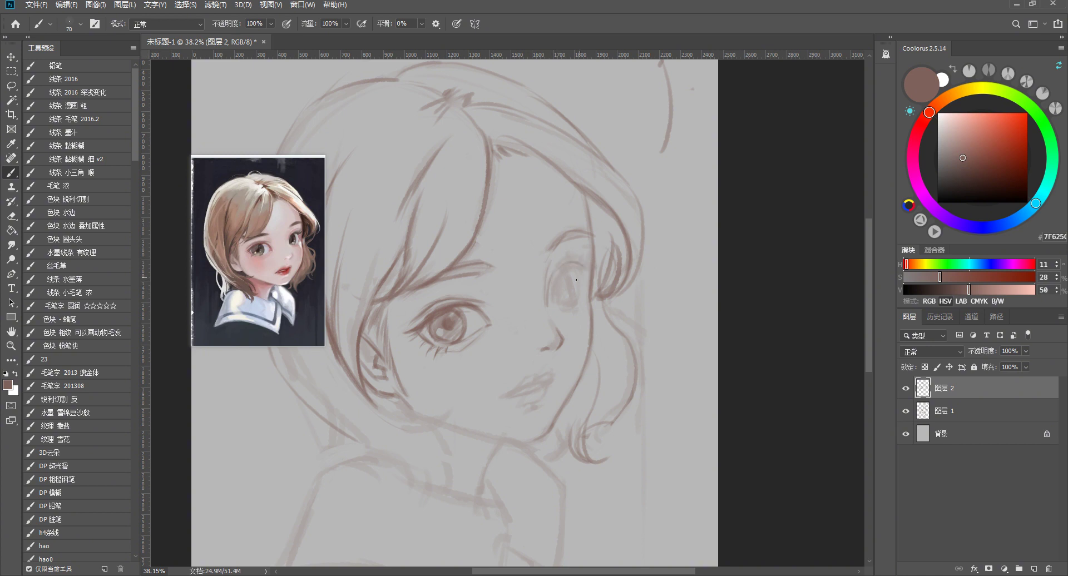
# Flip the canvas horizontally and rotate the pinned reference photo a quarter turn
pyautogui.scroll(-4, 588, 262)
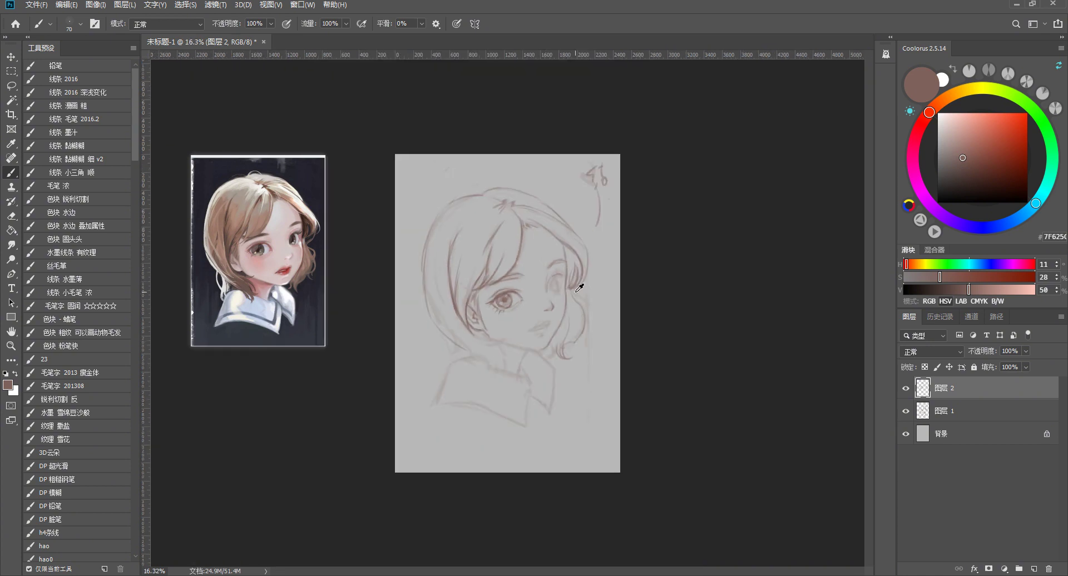
pyautogui.press('h')
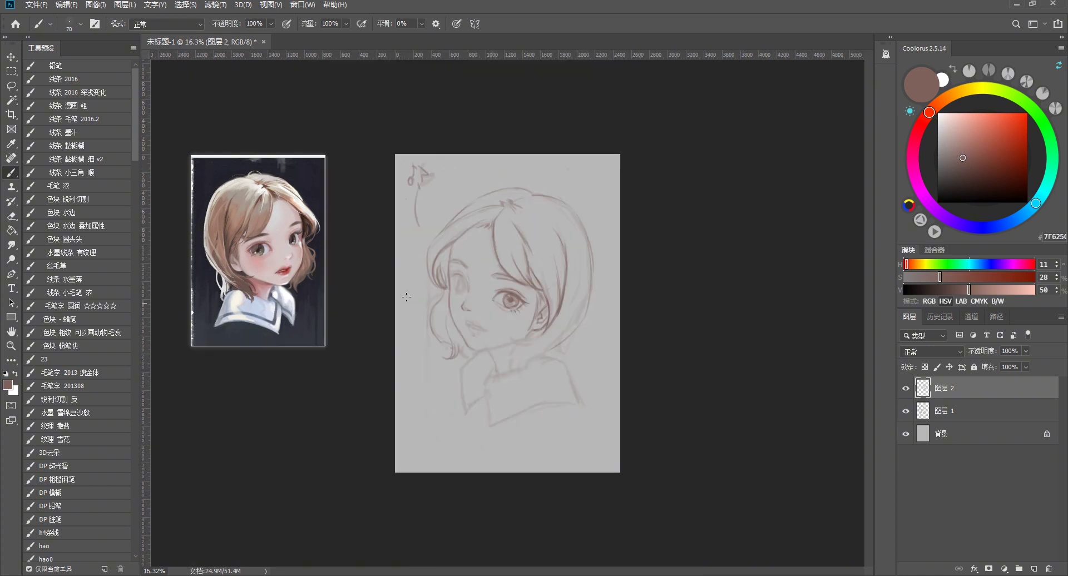
pyautogui.rightClick(246, 228)
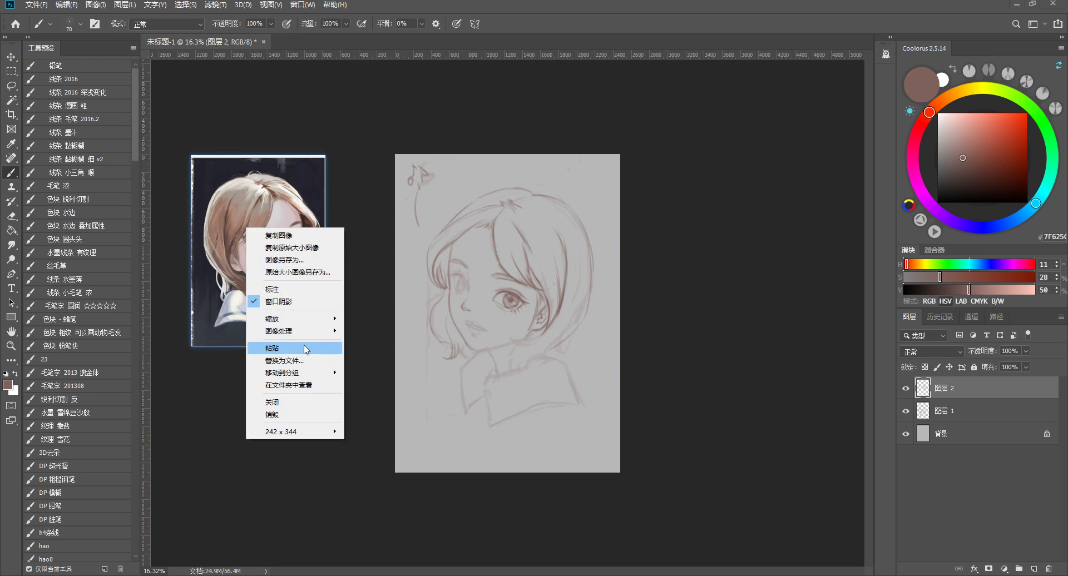
pyautogui.click(300, 331)
pyautogui.click(373, 343)
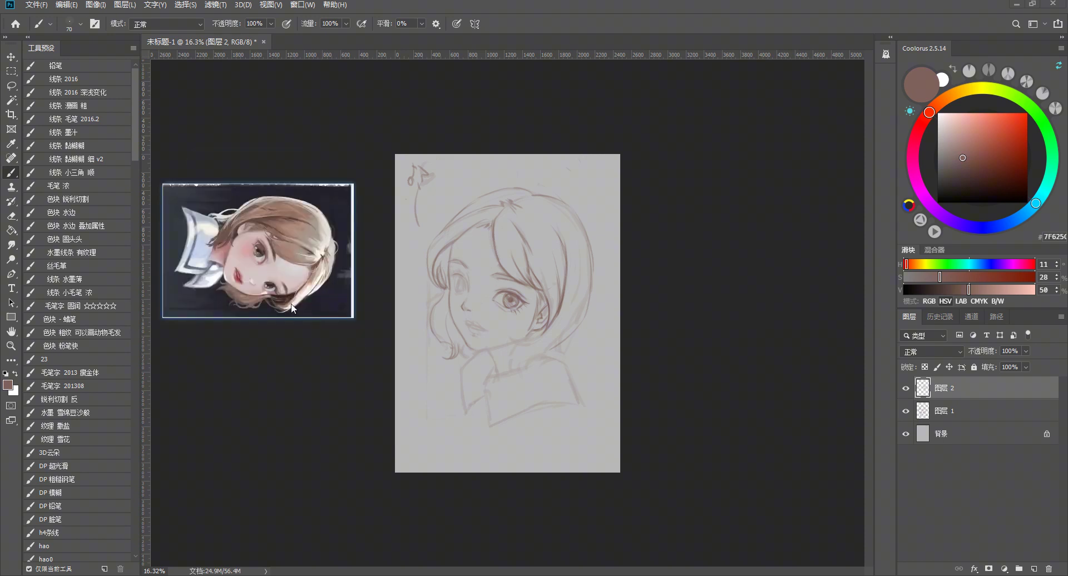
# Rotate and flip the reference photo upright, then place it beside the sketch
pyautogui.rightClick(272, 263)
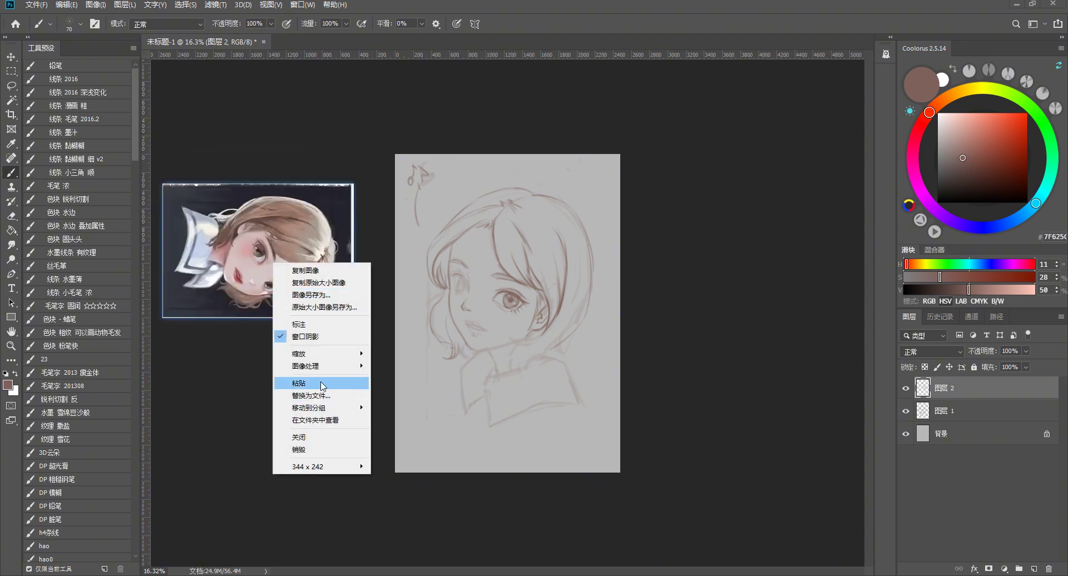
pyautogui.click(387, 379)
pyautogui.rightClick(325, 331)
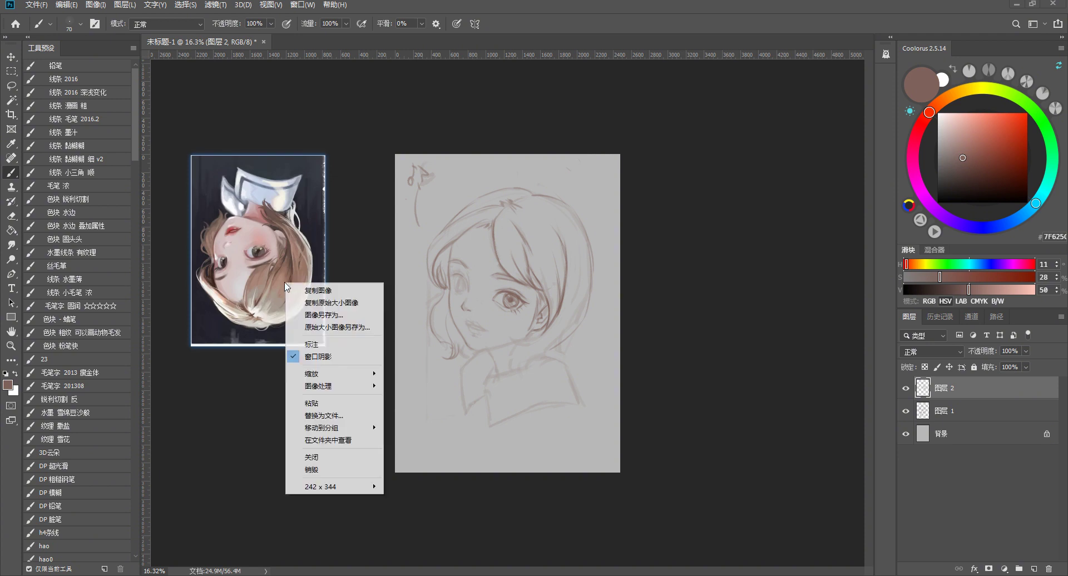
pyautogui.moveTo(330, 386)
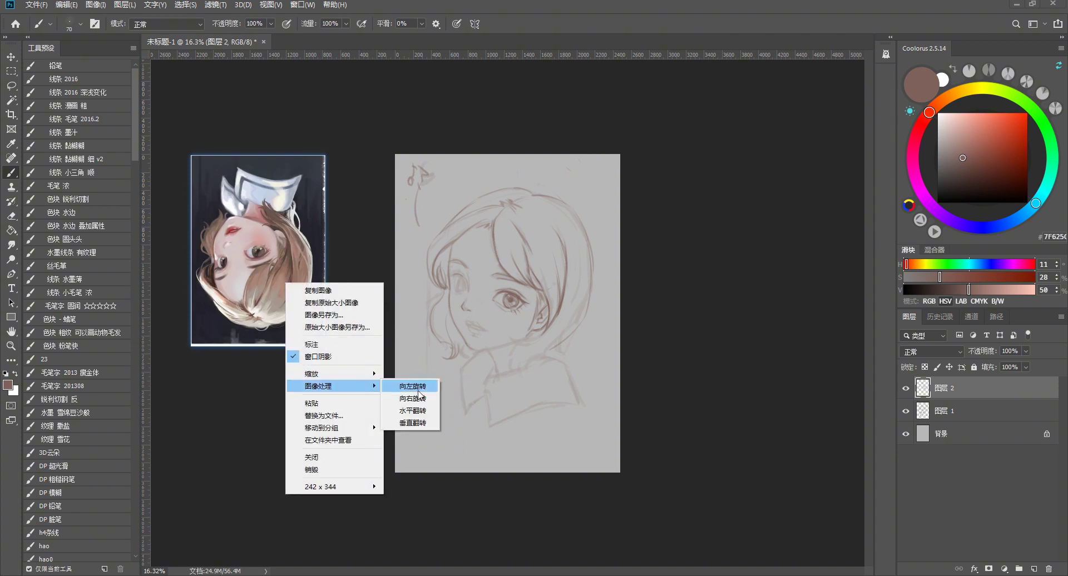
pyautogui.click(405, 416)
pyautogui.moveTo(250, 276); pyautogui.dragTo(321, 268)
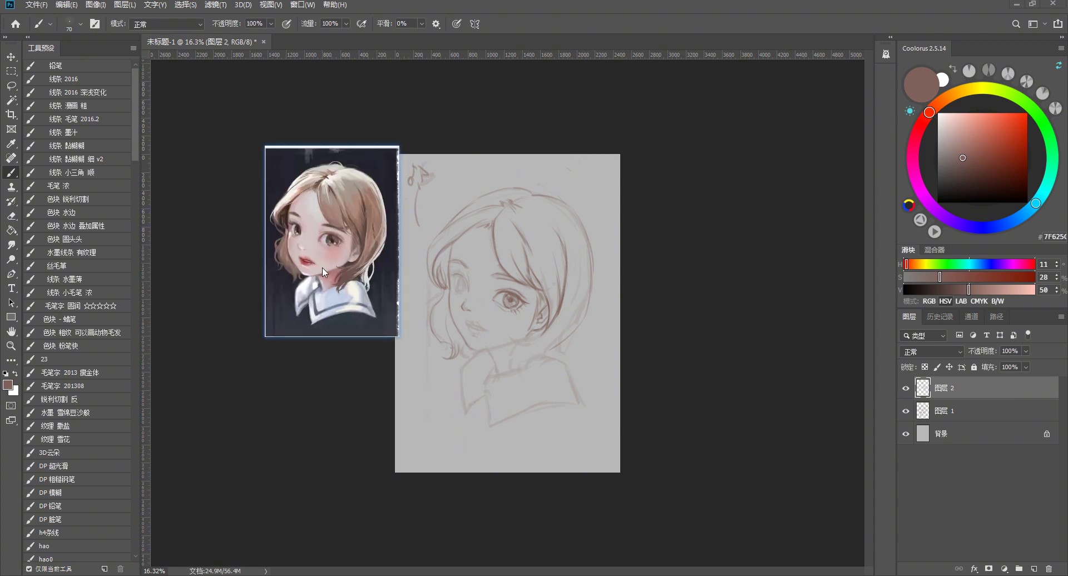
pyautogui.scroll(1, 287, 292)
# Erase and redraw face and hair lines on 图层 2, resizing brush and eraser as needed
pyautogui.scroll(5, 472, 350)
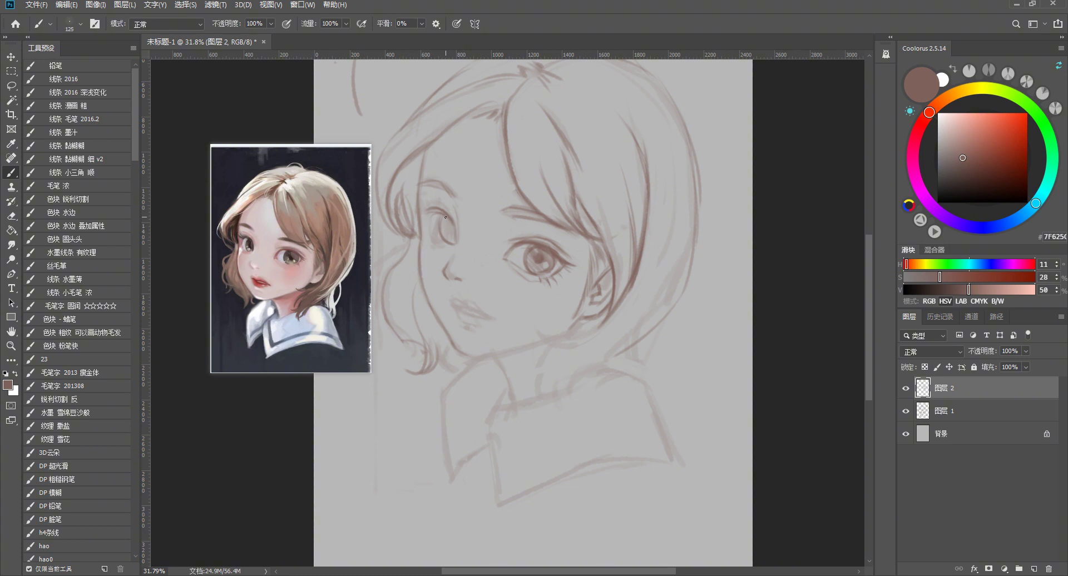
pyautogui.press('e')
pyautogui.press('b')
pyautogui.press('e')
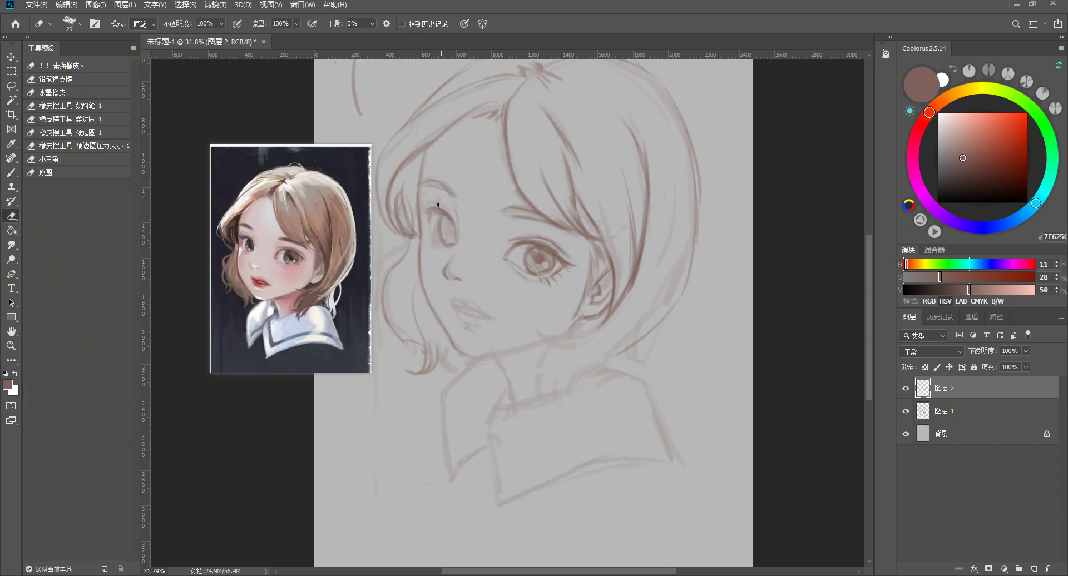
pyautogui.press('[')
pyautogui.press('[')
pyautogui.press('[')
pyautogui.press('b')
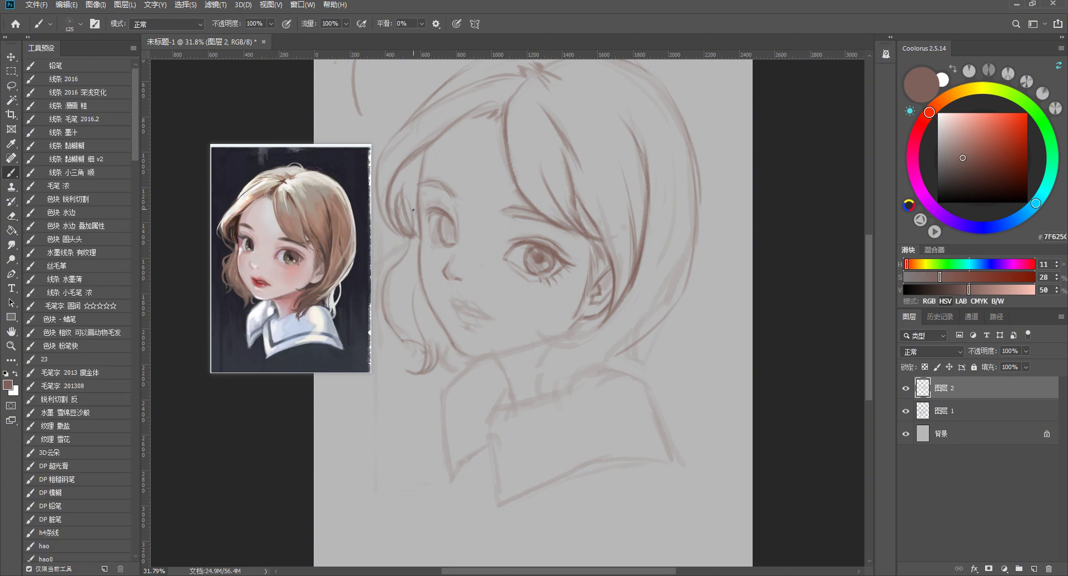
pyautogui.press('[')
pyautogui.press('[')
pyautogui.press('p')
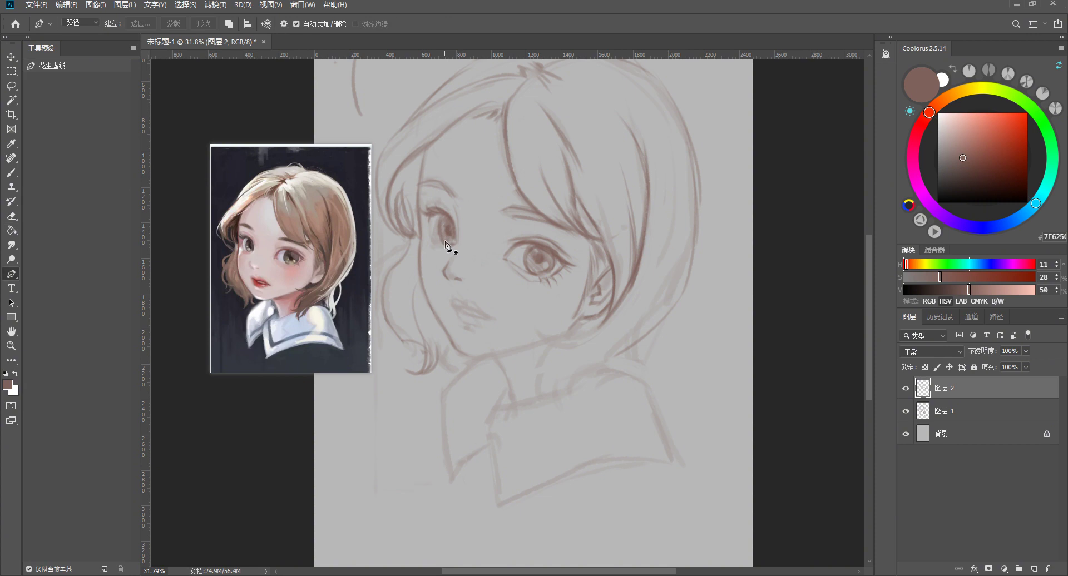
pyautogui.press('e')
pyautogui.press(']')
pyautogui.press(']')
pyautogui.press(']')
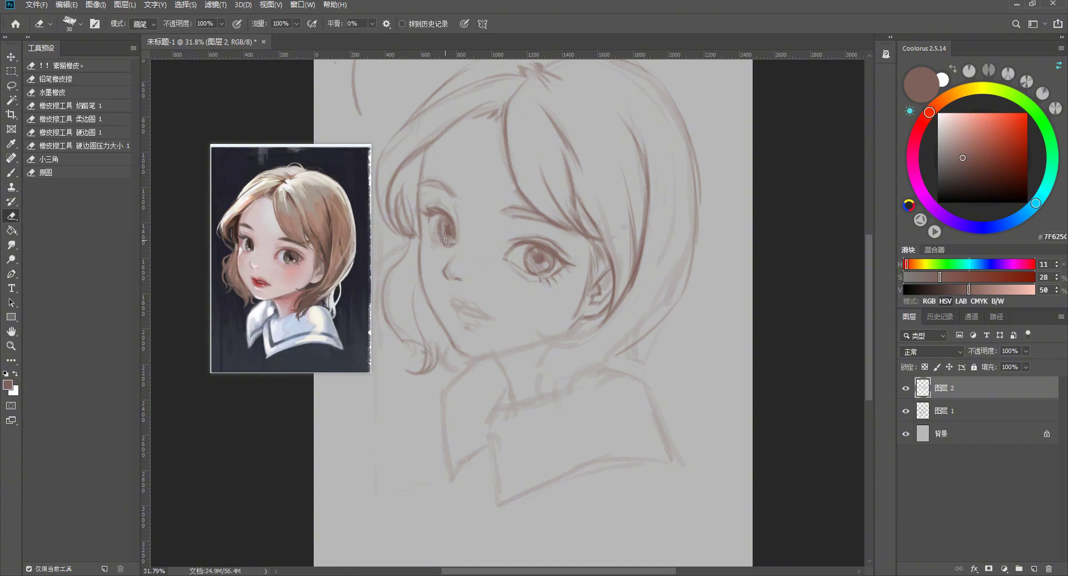
pyautogui.press('[')
pyautogui.press('[')
pyautogui.press('[')
pyautogui.scroll(-3, 492, 230)
pyautogui.scroll(3, 391, 221)
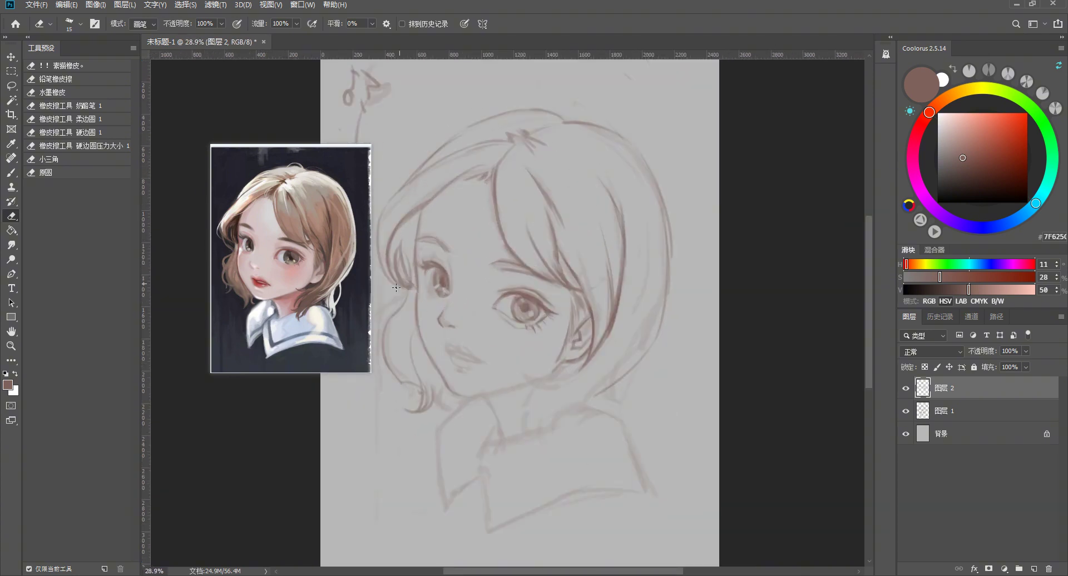
pyautogui.press(']')
pyautogui.press(']')
pyautogui.press(']')
pyautogui.scroll(-2, 482, 252)
# Lasso the left-side hair strokes, nudge them two steps right, and deselect
pyautogui.press('l')
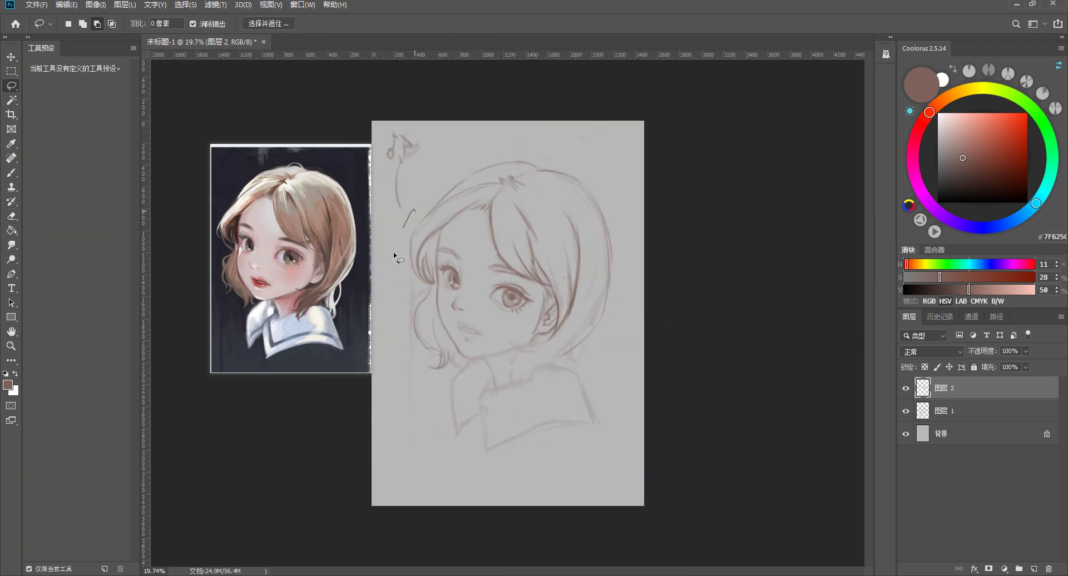
pyautogui.moveTo(394, 254)
pyautogui.mouseDown()
pyautogui.moveTo(454, 370)
pyautogui.moveTo(444, 288)
pyautogui.moveTo(409, 205)
pyautogui.mouseUp()
pyautogui.press('v')
pyautogui.press('Right')
pyautogui.press('Right')
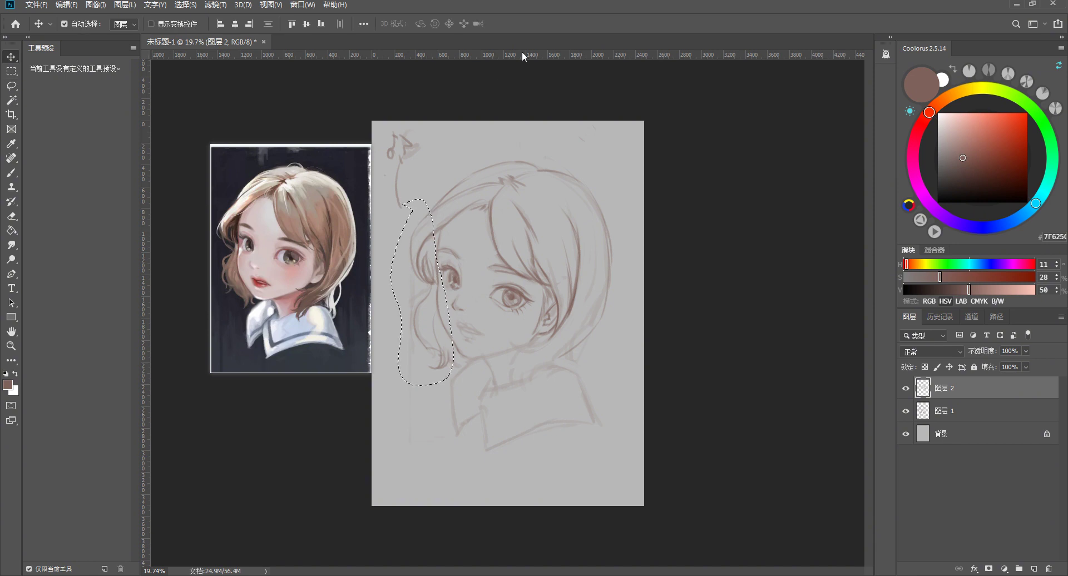
pyautogui.press('Right')
pyautogui.press('Right')
pyautogui.press('Right')
pyautogui.press('Right')
pyautogui.press('Right')
pyautogui.press('Right')
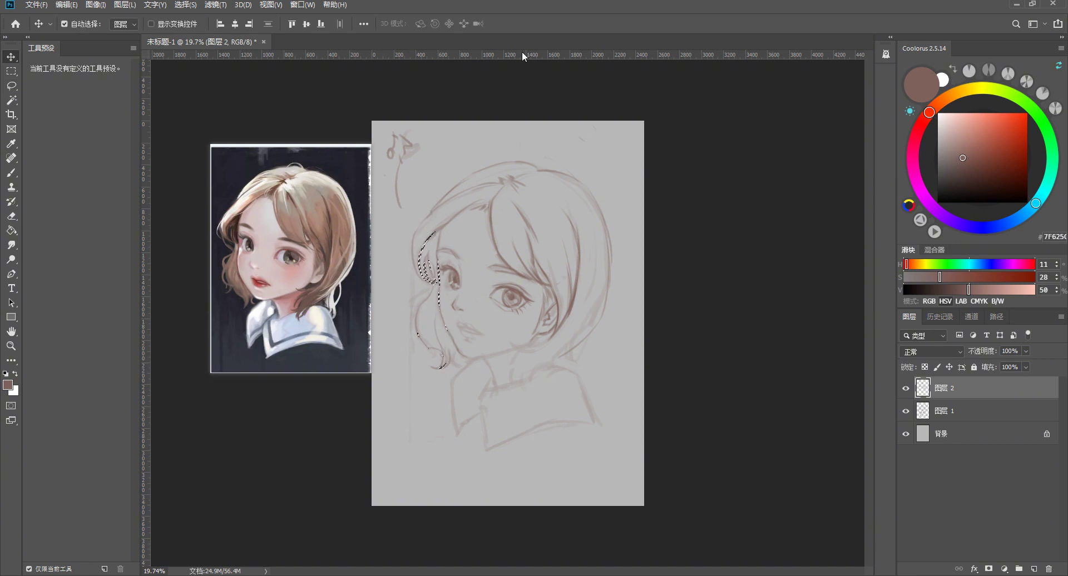
pyautogui.hotkey('ctrl', 'd')
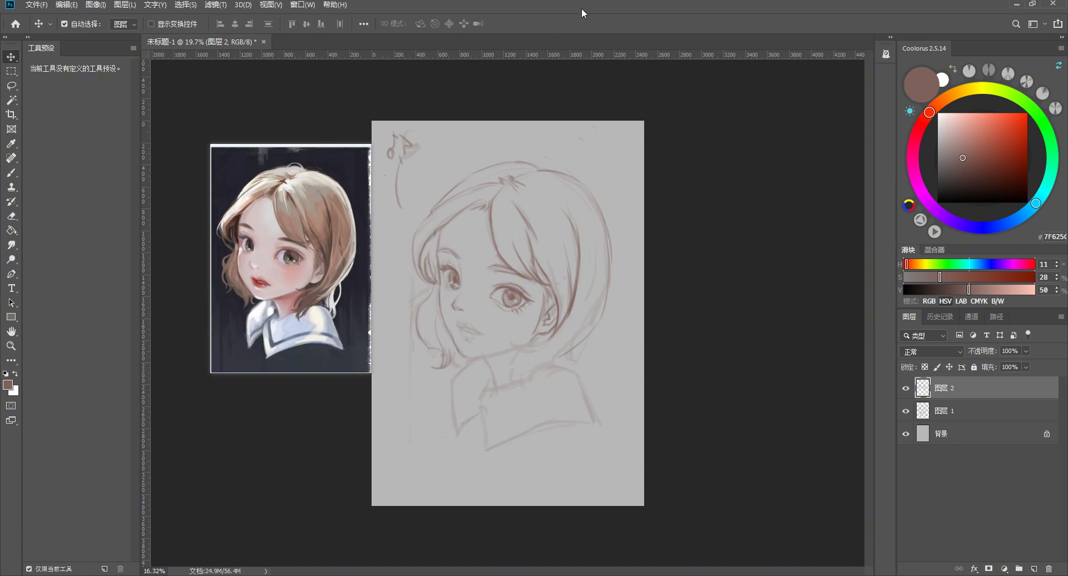
# Redraw the hair line beside the girl's left cheek
pyautogui.scroll(3, 392, 256)
pyautogui.press('e')
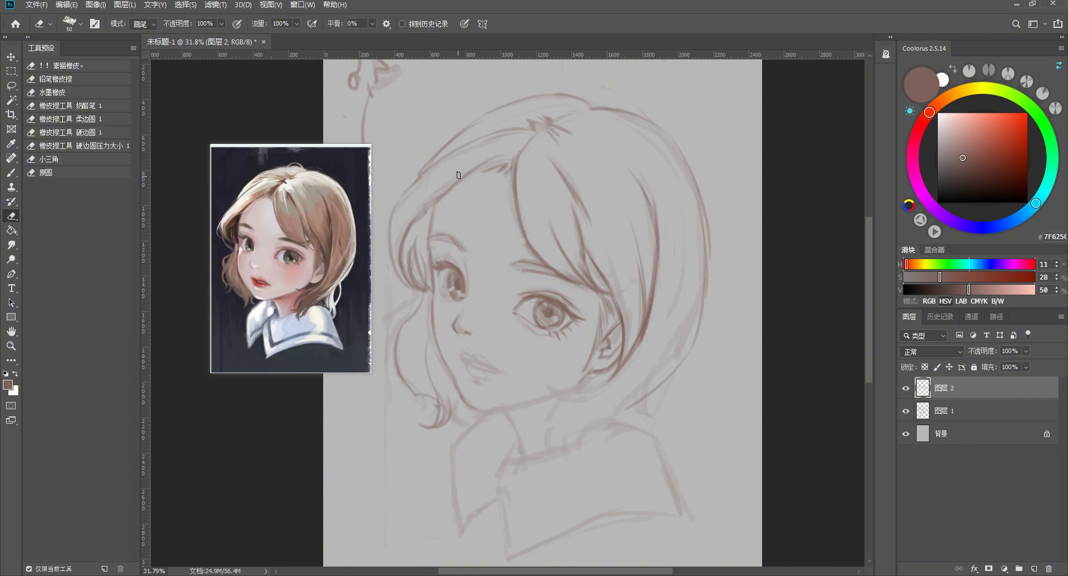
pyautogui.press('b')
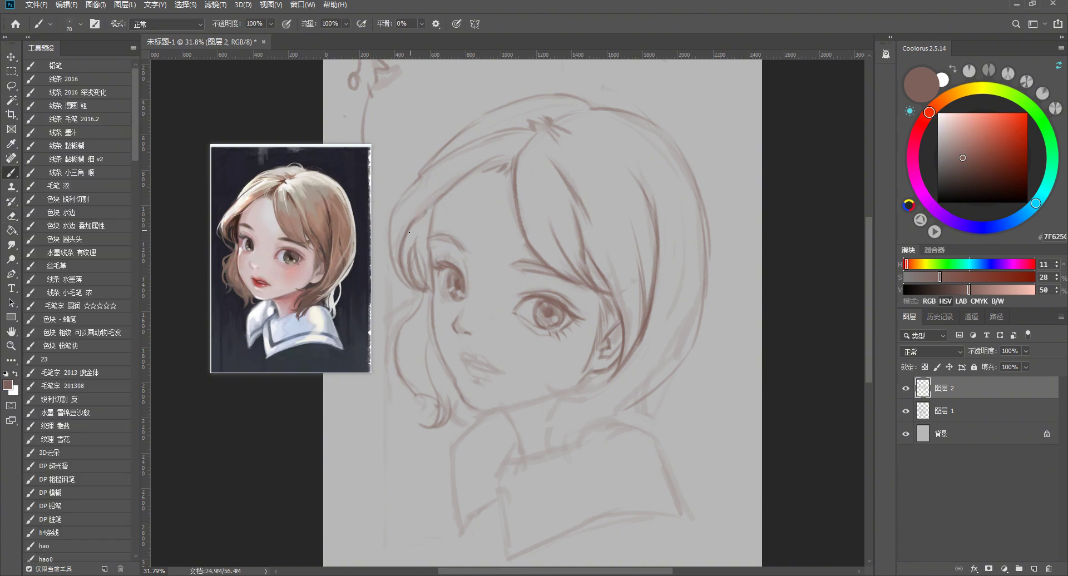
pyautogui.press('e')
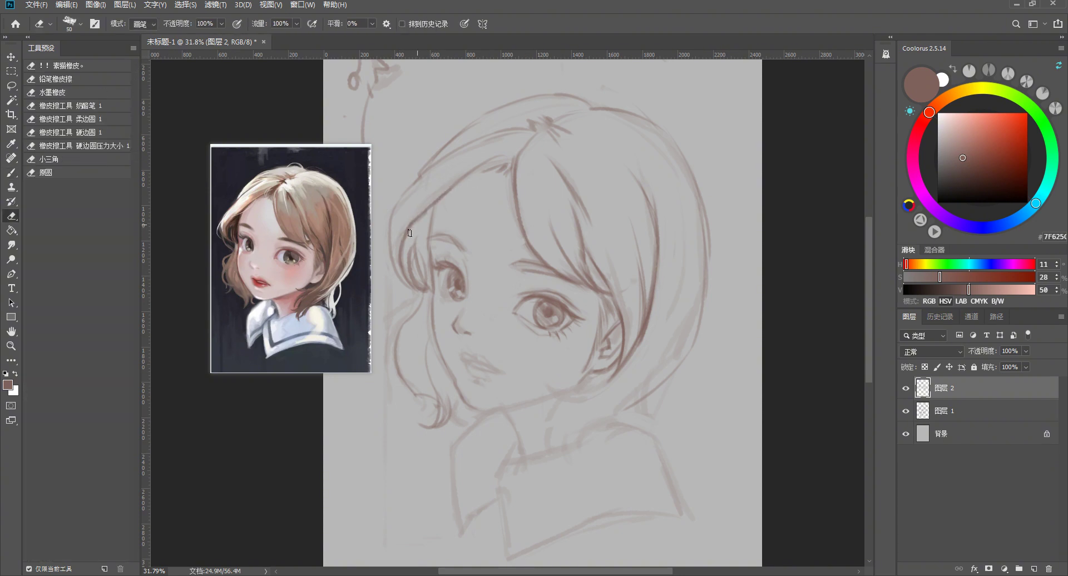
pyautogui.press('b')
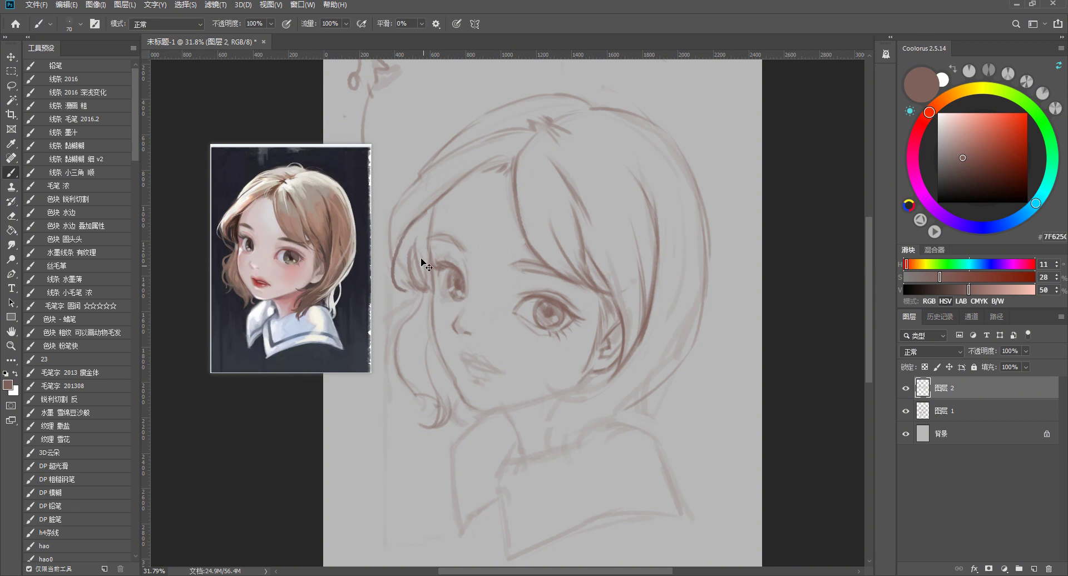
pyautogui.hotkey('ctrl', 'z')
pyautogui.moveTo(404, 227); pyautogui.dragTo(393, 287)
# Refine the hair and face outline strokes, shifting the reference photo further left
pyautogui.press('e')
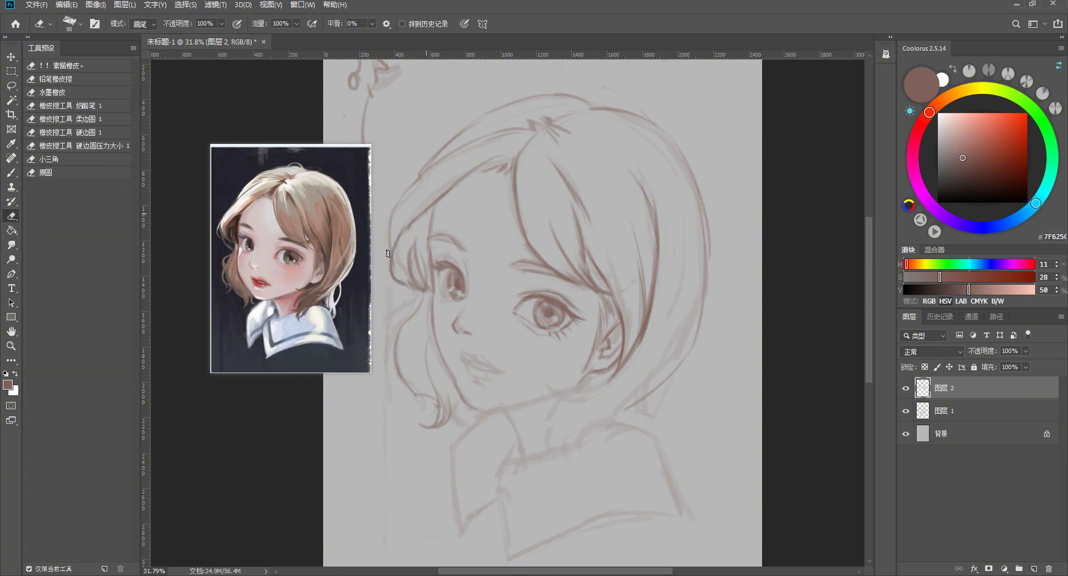
pyautogui.press('b')
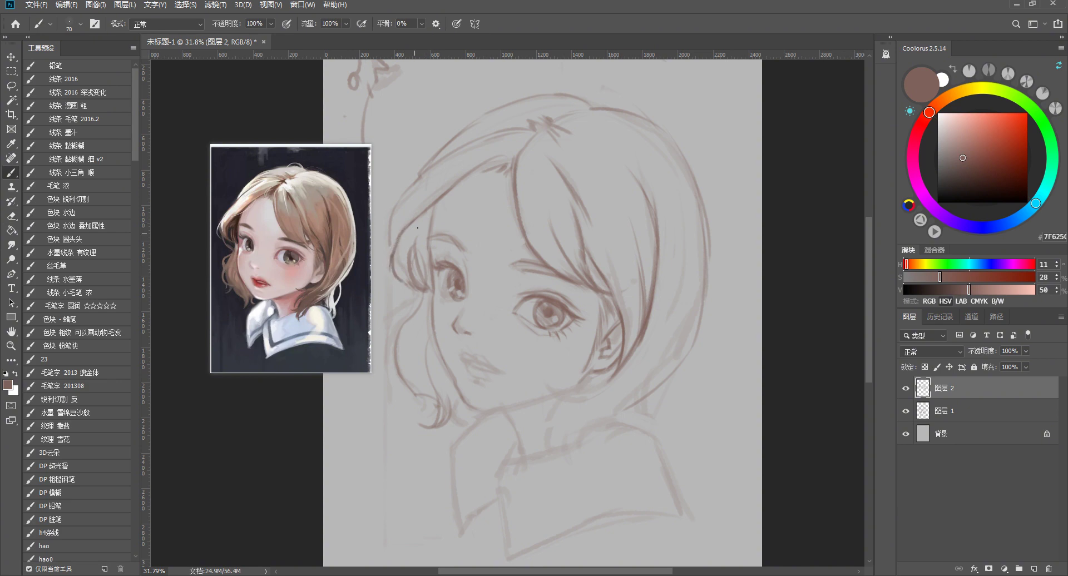
pyautogui.press('e')
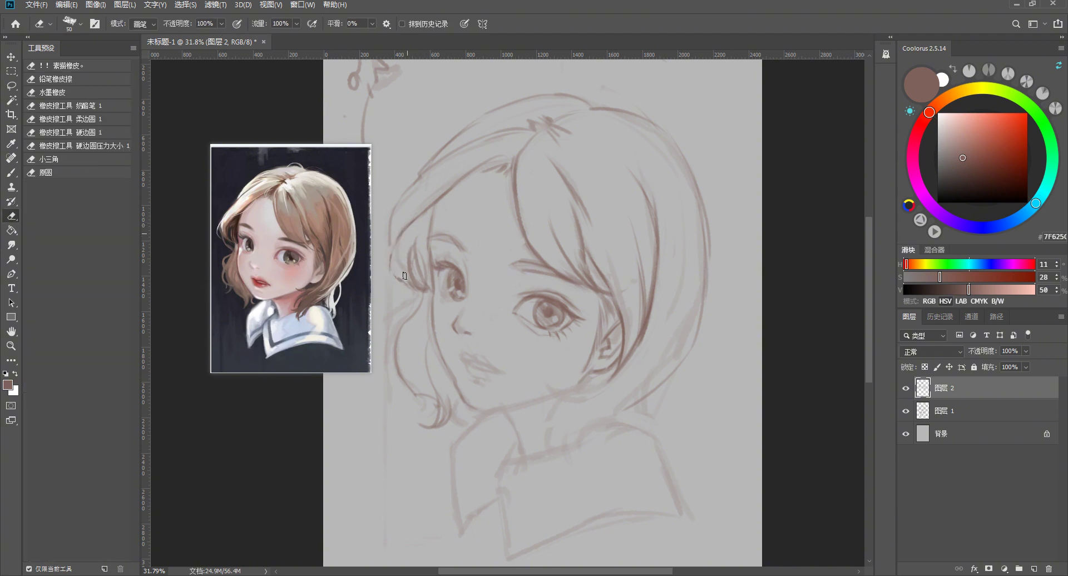
pyautogui.press('b')
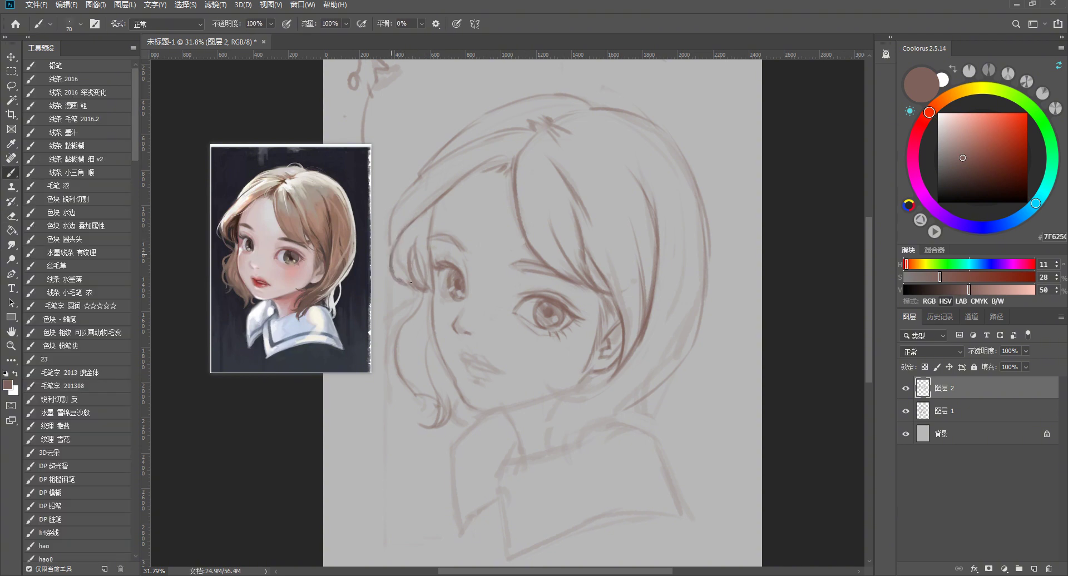
pyautogui.moveTo(400, 241); pyautogui.dragTo(390, 285)
pyautogui.moveTo(398, 235); pyautogui.dragTo(389, 273)
pyautogui.moveTo(290, 213); pyautogui.dragTo(258, 199)
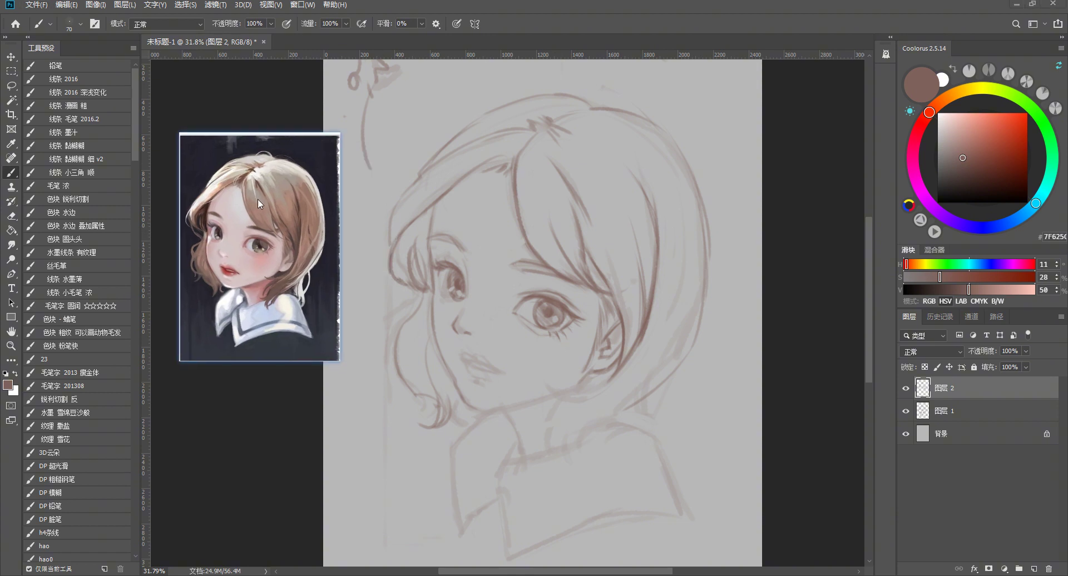
pyautogui.scroll(-3, 410, 224)
pyautogui.scroll(1, 410, 224)
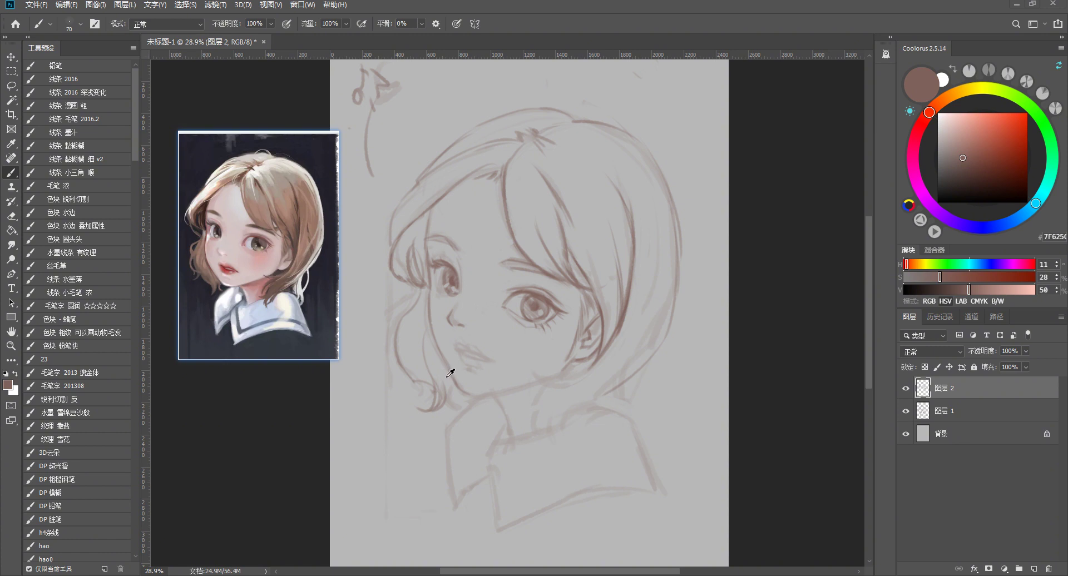
# Draw the chin line below the mouth, undoing and retrying the stroke
pyautogui.press('e')
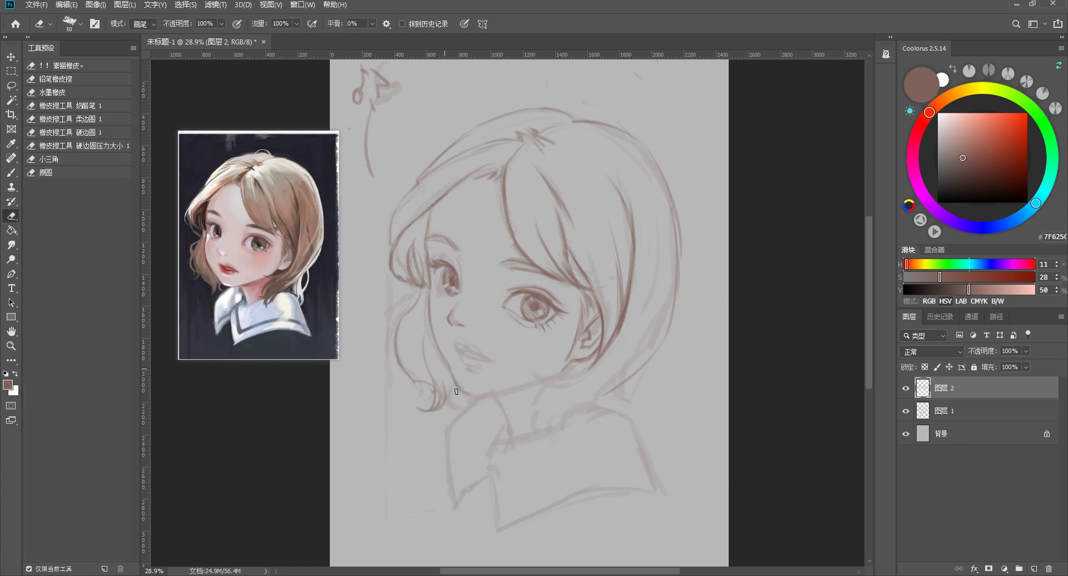
pyautogui.press('b')
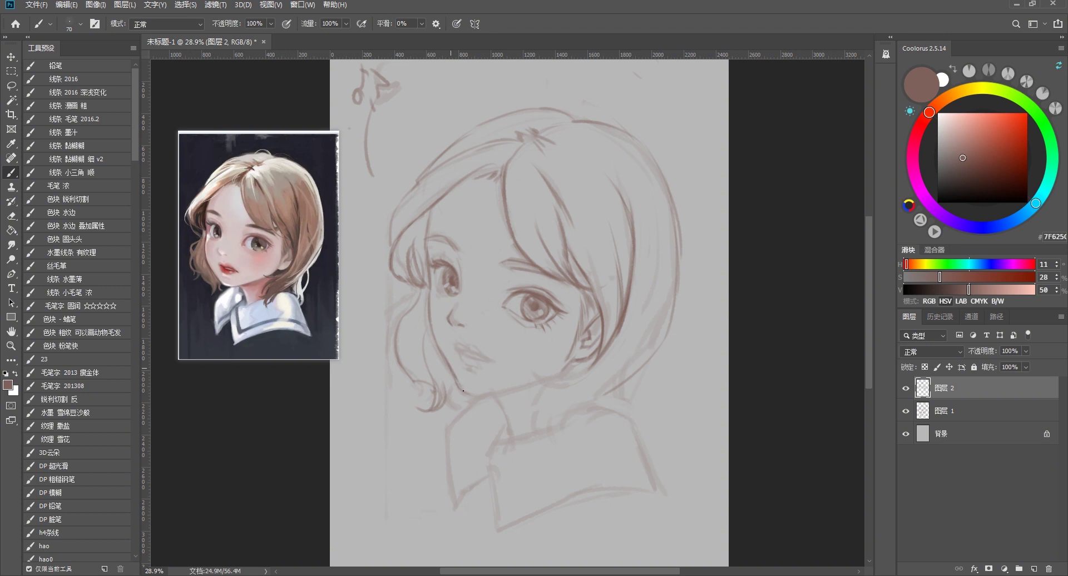
pyautogui.press('e')
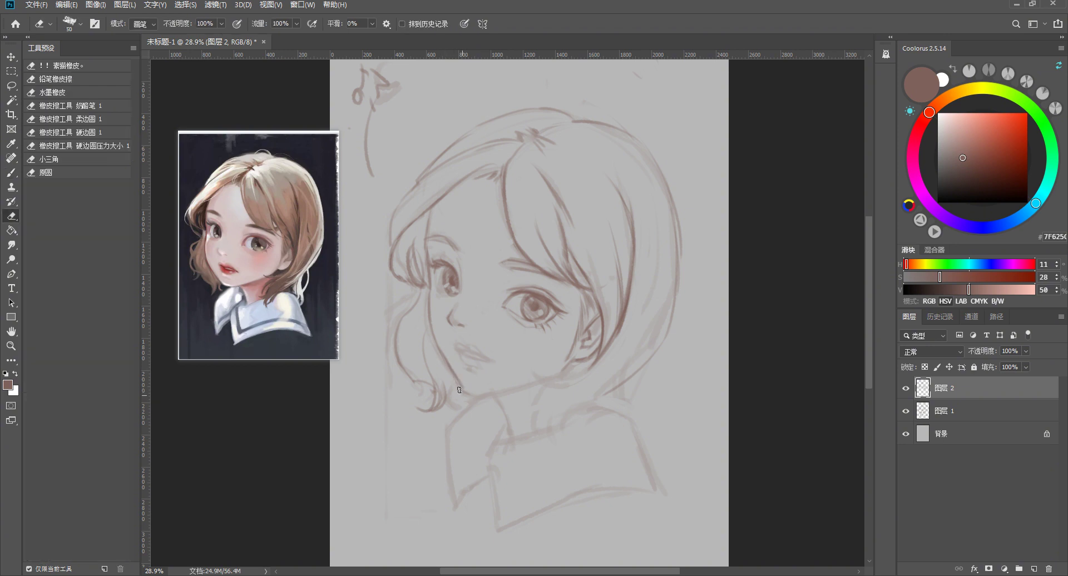
pyautogui.press('b')
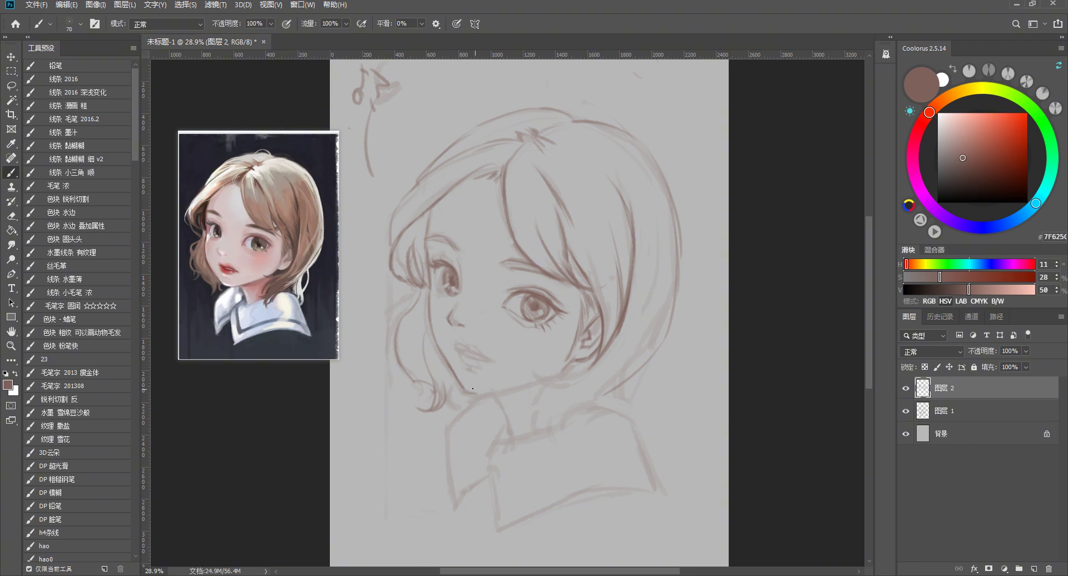
pyautogui.press('e')
pyautogui.press('b')
pyautogui.moveTo(478, 395); pyautogui.dragTo(538, 382)
pyautogui.hotkey('ctrl', 'z')
pyautogui.hotkey('ctrl', 'z')
pyautogui.moveTo(479, 395); pyautogui.dragTo(542, 381)
# Settle on a longer, darker final chin stroke beneath the mouth
pyautogui.hotkey('ctrl', 'z')
pyautogui.hotkey('ctrl', 'z')
pyautogui.hotkey('ctrl', 'z')
pyautogui.moveTo(475, 396); pyautogui.dragTo(559, 375)
pyautogui.hotkey('ctrl', 'z')
pyautogui.hotkey('ctrl', 'z')
pyautogui.hotkey('ctrl', 'z')
pyautogui.moveTo(477, 396)
pyautogui.mouseDown()
pyautogui.moveTo(573, 358)
pyautogui.moveTo(556, 378)
pyautogui.mouseUp()
pyautogui.hotkey('ctrl', 'z')
pyautogui.hotkey('ctrl', 'z')
pyautogui.moveTo(479, 394); pyautogui.dragTo(553, 378)
pyautogui.hotkey('ctrl', 'z')
pyautogui.hotkey('ctrl', 'z')
pyautogui.moveTo(477, 396)
pyautogui.mouseDown()
pyautogui.moveTo(559, 371)
pyautogui.moveTo(553, 381)
pyautogui.moveTo(603, 353)
pyautogui.moveTo(586, 361)
pyautogui.mouseUp()
pyautogui.hotkey('ctrl', 'z')
pyautogui.hotkey('ctrl', 'z')
pyautogui.hotkey('ctrl', 'z')
pyautogui.hotkey('ctrl', 'z')
pyautogui.hotkey('ctrl', 'z')
pyautogui.hotkey('ctrl', 'z')
pyautogui.hotkey('ctrl', 'z')
pyautogui.scroll(-2, 518, 360)
pyautogui.scroll(1, 445, 278)
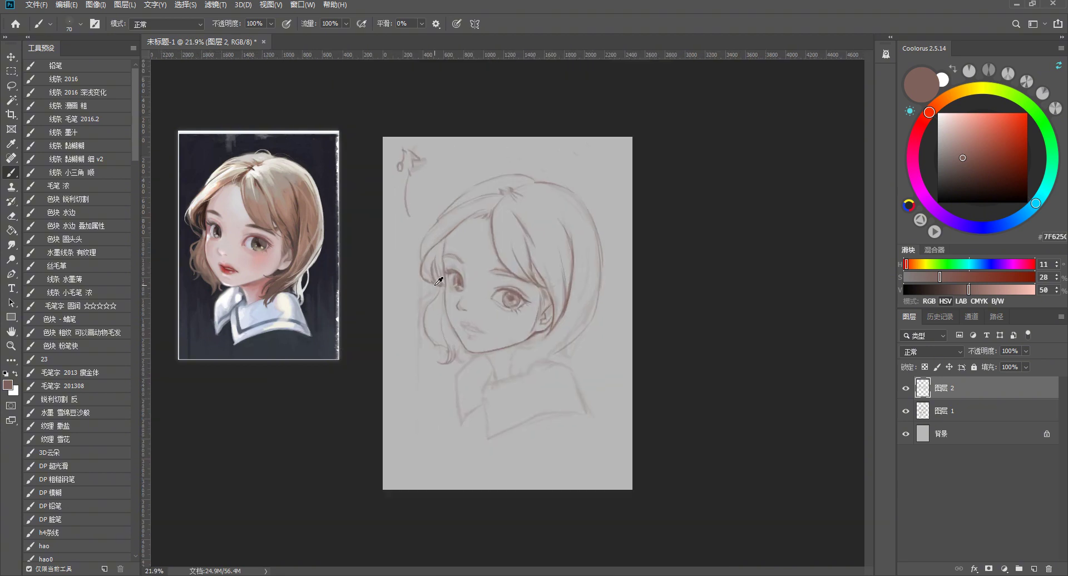
pyautogui.scroll(3, 433, 264)
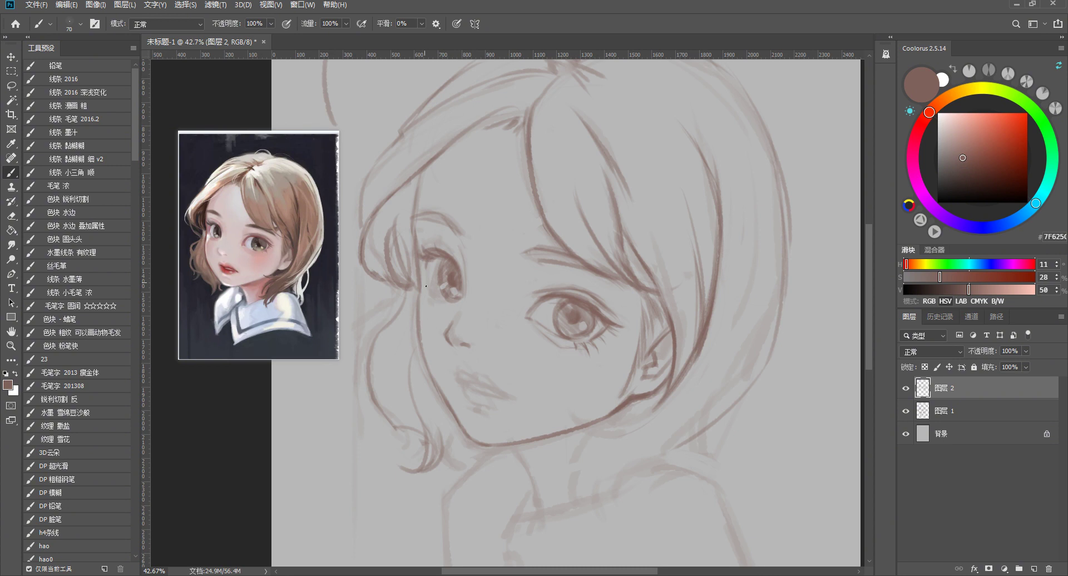
pyautogui.hotkey('ctrl', 'z')
pyautogui.moveTo(431, 292); pyautogui.dragTo(471, 309)
pyautogui.hotkey('ctrl', 'z')
pyautogui.moveTo(432, 256); pyautogui.dragTo(464, 300)
pyautogui.hotkey('ctrl', 'z')
pyautogui.moveTo(450, 304); pyautogui.dragTo(463, 309)
pyautogui.hotkey('ctrl', 'z')
pyautogui.hotkey('ctrl', 'z')
pyautogui.moveTo(455, 286); pyautogui.dragTo(454, 303)
pyautogui.hotkey('ctrl', 'z')
pyautogui.moveTo(458, 268); pyautogui.dragTo(466, 311)
pyautogui.hotkey('ctrl', 'z')
pyautogui.moveTo(460, 270)
pyautogui.mouseDown()
pyautogui.moveTo(455, 314)
pyautogui.moveTo(467, 310)
pyautogui.mouseUp()
pyautogui.hotkey('ctrl', 'z')
pyautogui.hotkey('ctrl', 'z')
pyautogui.moveTo(457, 274); pyautogui.dragTo(465, 315)
pyautogui.hotkey('ctrl', 'z')
pyautogui.hotkey('ctrl', 'z')
pyautogui.moveTo(426, 261); pyautogui.dragTo(440, 301)
pyautogui.hotkey('ctrl', 'z')
pyautogui.hotkey('ctrl', 'z')
pyautogui.hotkey('ctrl', 'z')
pyautogui.moveTo(429, 261); pyautogui.dragTo(431, 283)
pyautogui.moveTo(433, 288); pyautogui.dragTo(443, 300)
pyautogui.hotkey('ctrl', 'z')
pyautogui.hotkey('ctrl', 'z')
pyautogui.press('[')
pyautogui.hotkey('ctrl', 'z')
pyautogui.moveTo(448, 298)
pyautogui.mouseDown()
pyautogui.moveTo(459, 311)
pyautogui.moveTo(449, 301)
pyautogui.mouseUp()
pyautogui.hotkey('ctrl', 'z')
pyautogui.moveTo(426, 294); pyautogui.dragTo(437, 309)
pyautogui.hotkey('ctrl', 'z')
pyautogui.press('r')
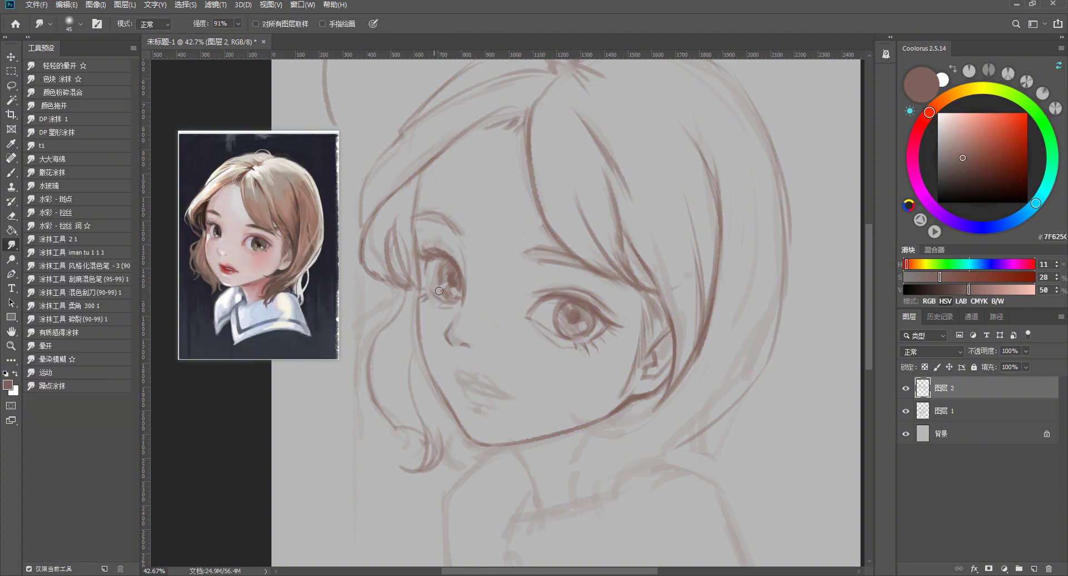
# Make Layer 1 active and lasso a freehand selection around the sketched mouth
pyautogui.press('b')
pyautogui.scroll(-6, 486, 298)
pyautogui.scroll(3, 508, 303)
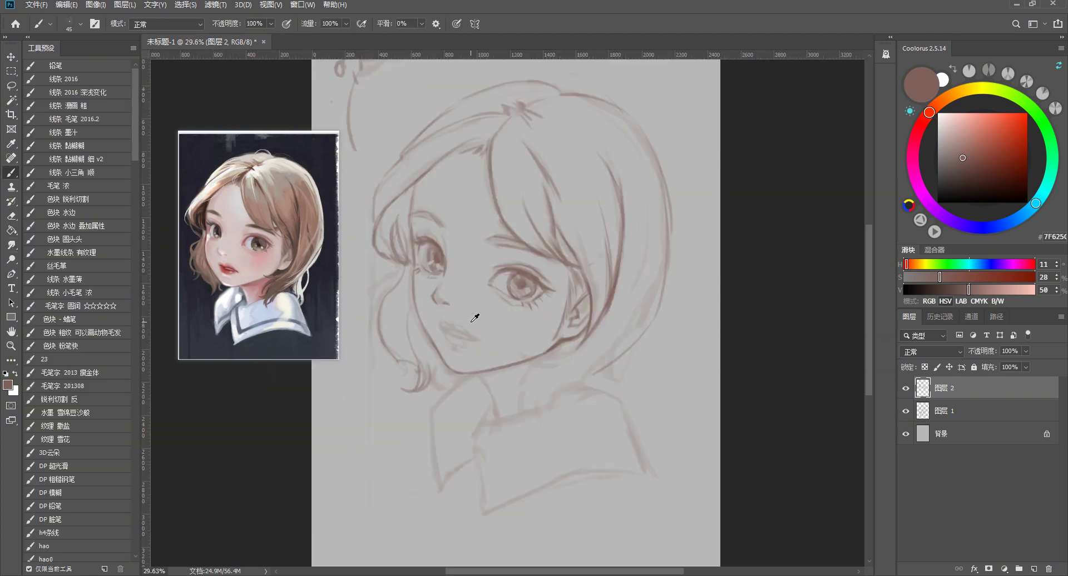
pyautogui.scroll(1, 497, 287)
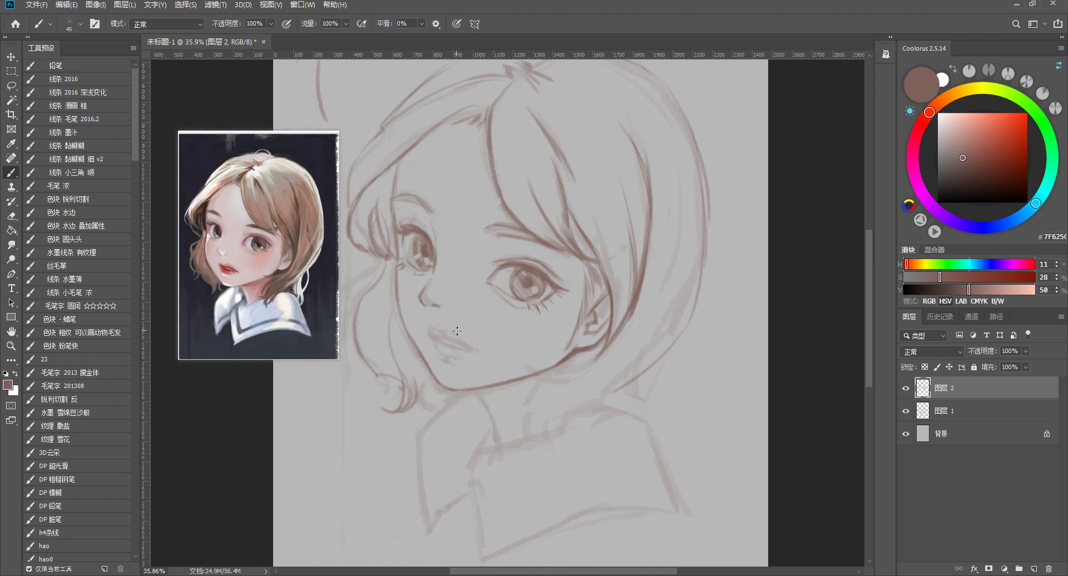
pyautogui.click(932, 416)
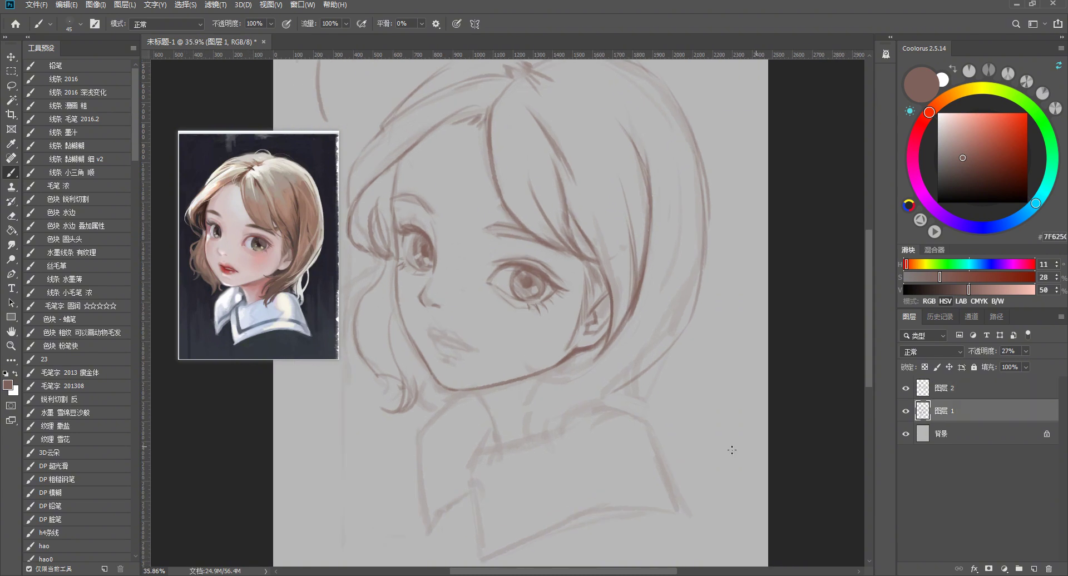
pyautogui.press('o')
pyautogui.press('l')
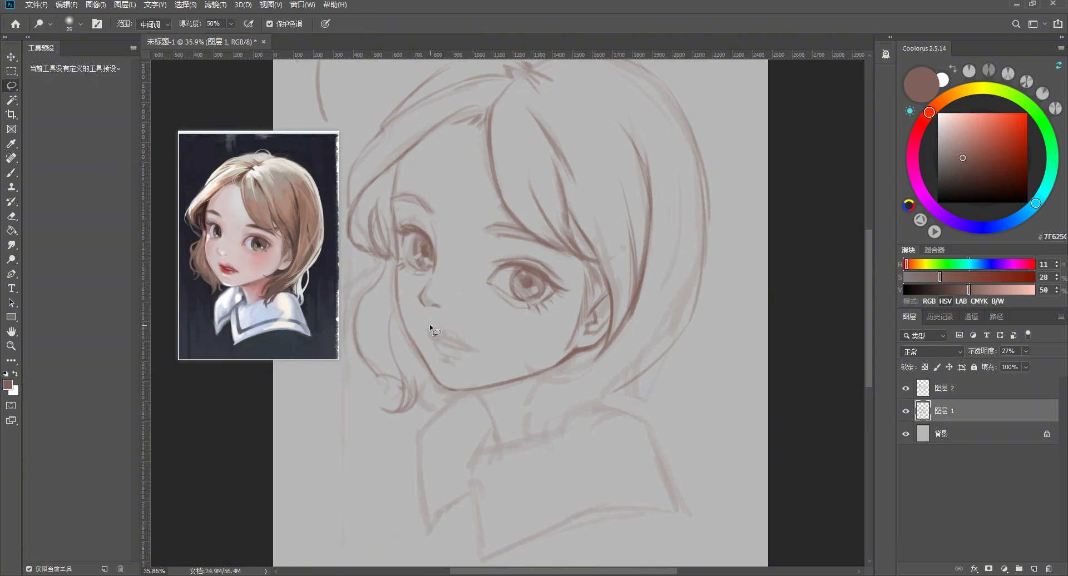
pyautogui.moveTo(430, 319); pyautogui.dragTo(436, 319)
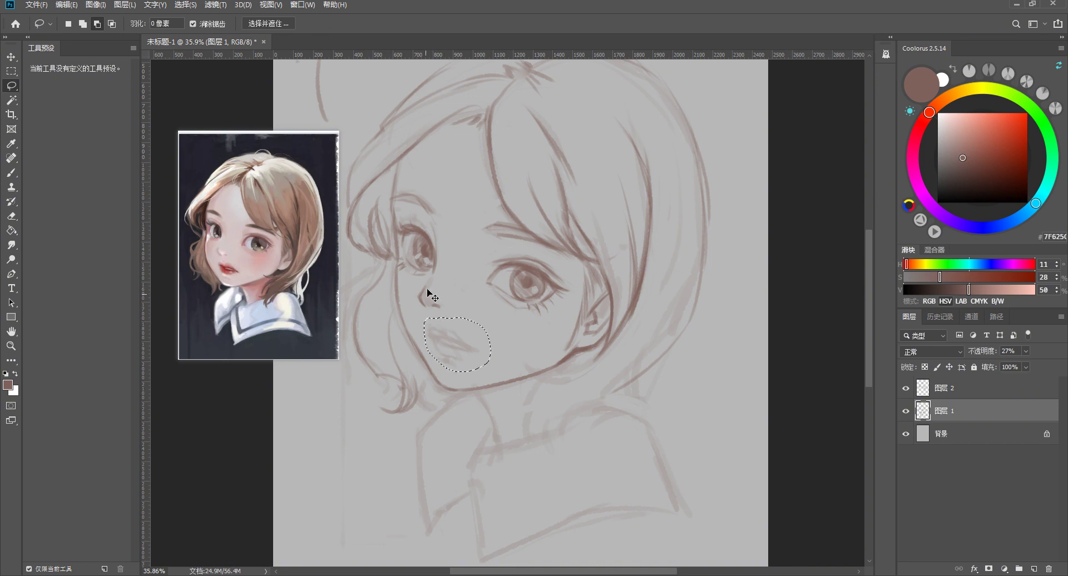
# Scale the selected mouth to about 92.5%, nudge it up-left, then deselect
pyautogui.hotkey('ctrl', 't')
pyautogui.moveTo(490, 372); pyautogui.dragTo(486, 370)
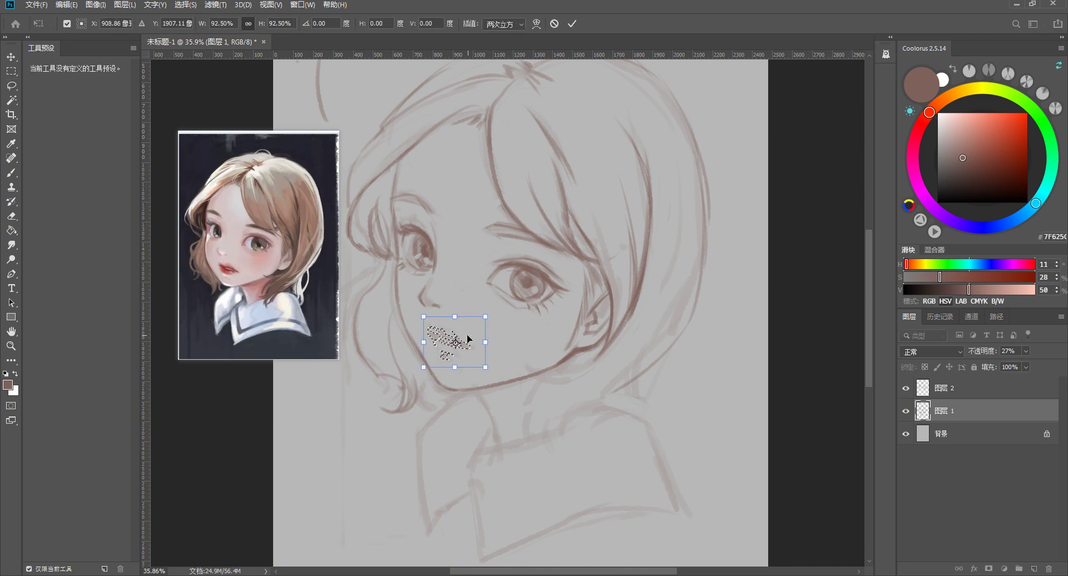
pyautogui.moveTo(465, 329); pyautogui.dragTo(463, 323)
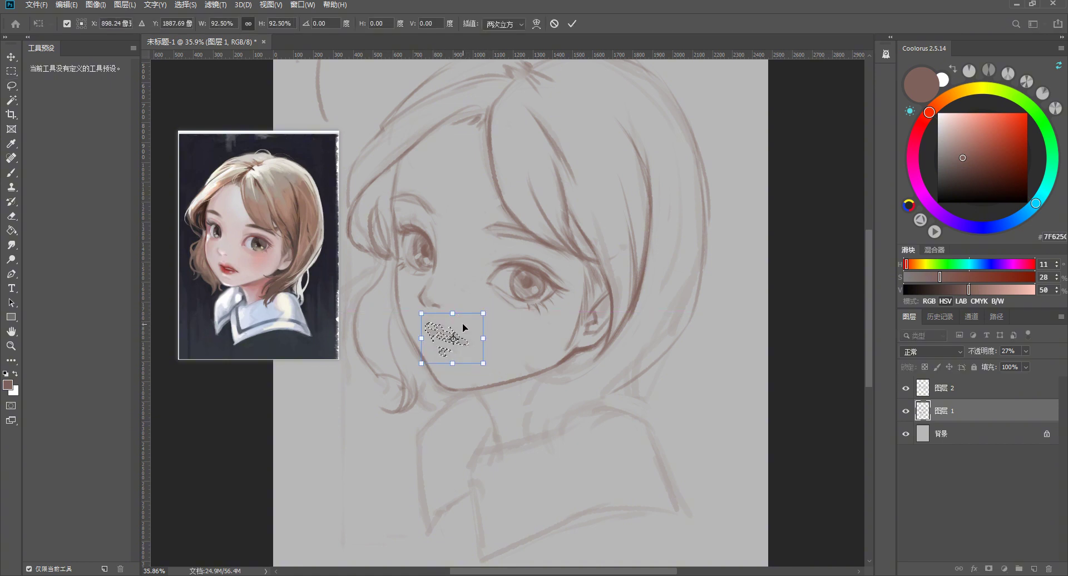
pyautogui.press('Return')
pyautogui.hotkey('ctrl', 'd')
pyautogui.scroll(-3, 519, 305)
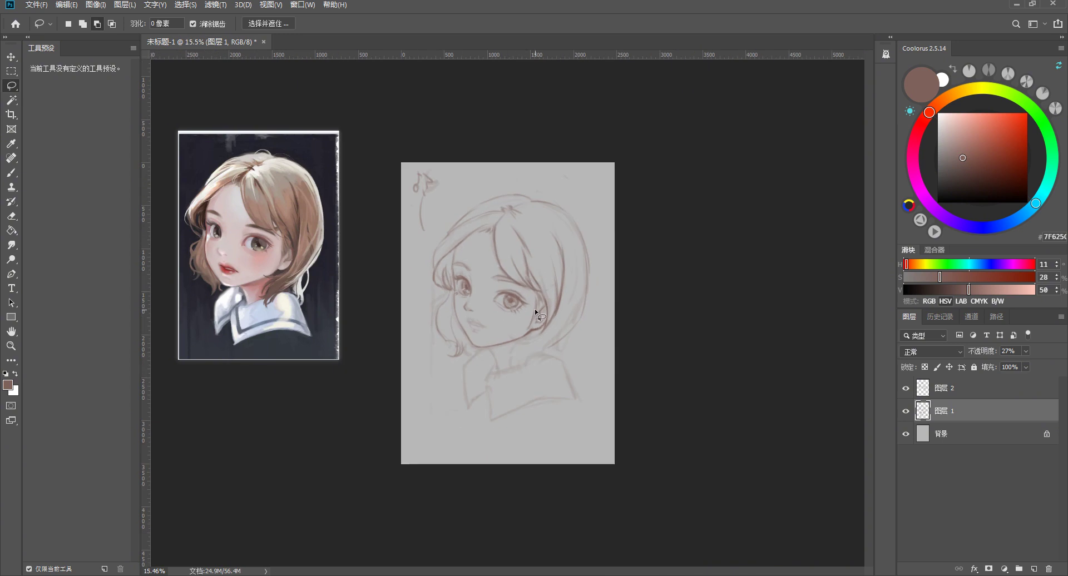
pyautogui.scroll(2, 475, 336)
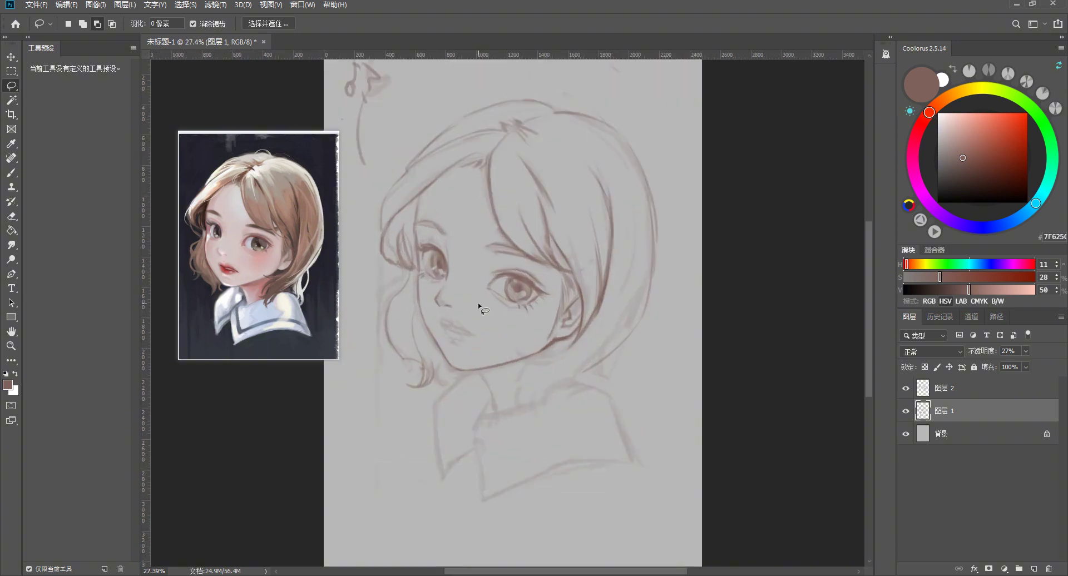
pyautogui.scroll(1, 424, 269)
# On Layer 2, darken the cheek line running from the eye toward the mouth
pyautogui.click(923, 388)
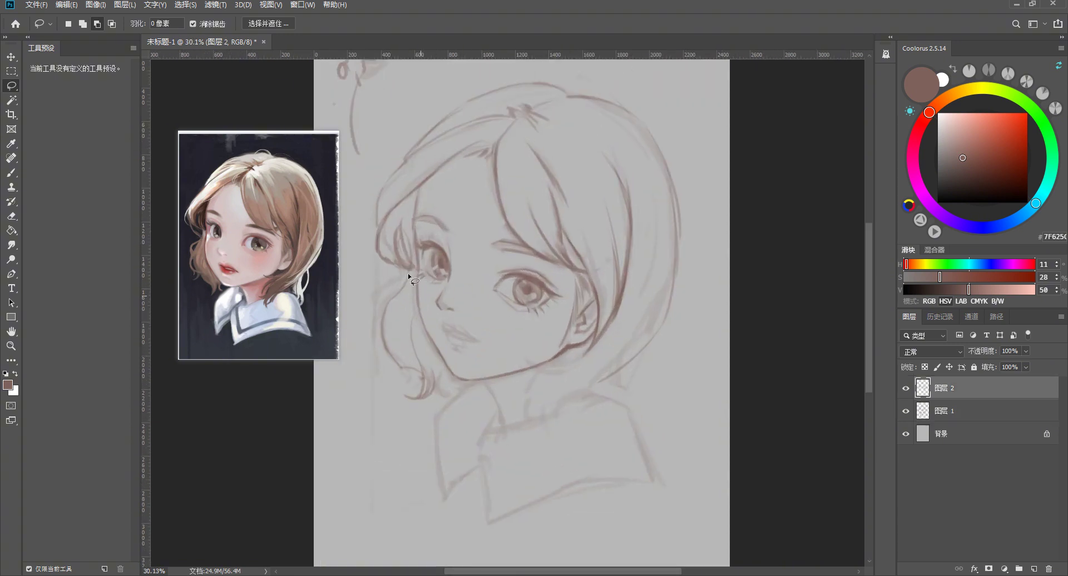
pyautogui.press('e')
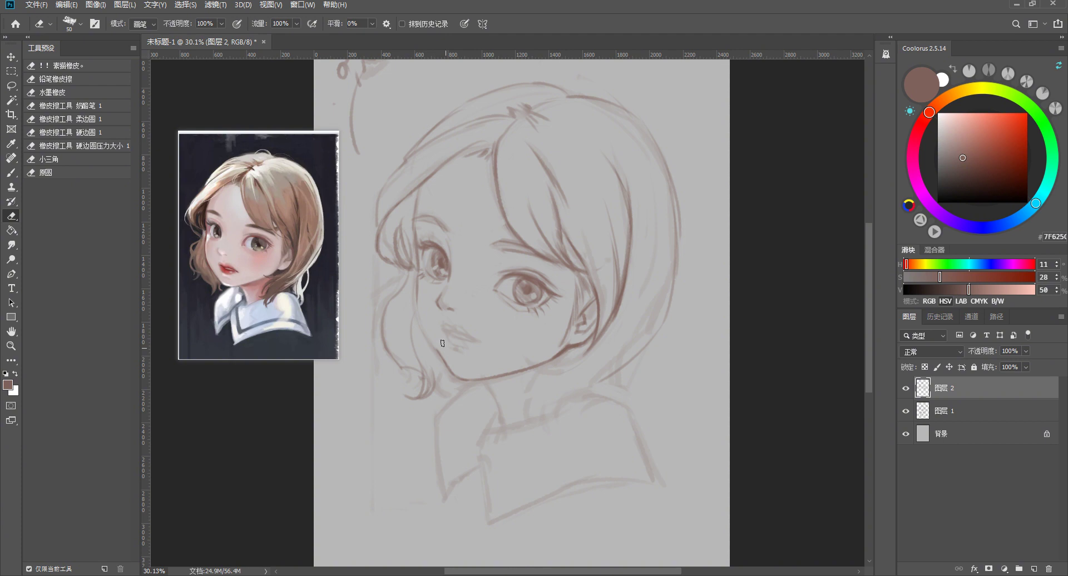
pyautogui.scroll(1, 455, 254)
pyautogui.press('b')
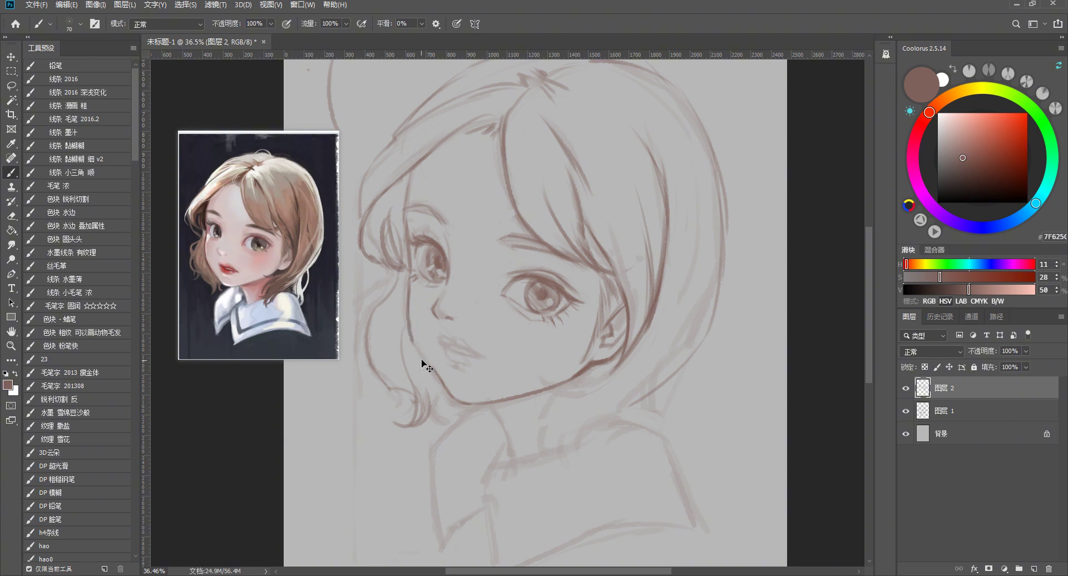
pyautogui.moveTo(408, 286); pyautogui.dragTo(416, 334)
pyautogui.hotkey('ctrl', 'z')
pyautogui.moveTo(408, 290); pyautogui.dragTo(417, 340)
# Add a short dark brush stroke at the corner of the lips
pyautogui.press('e')
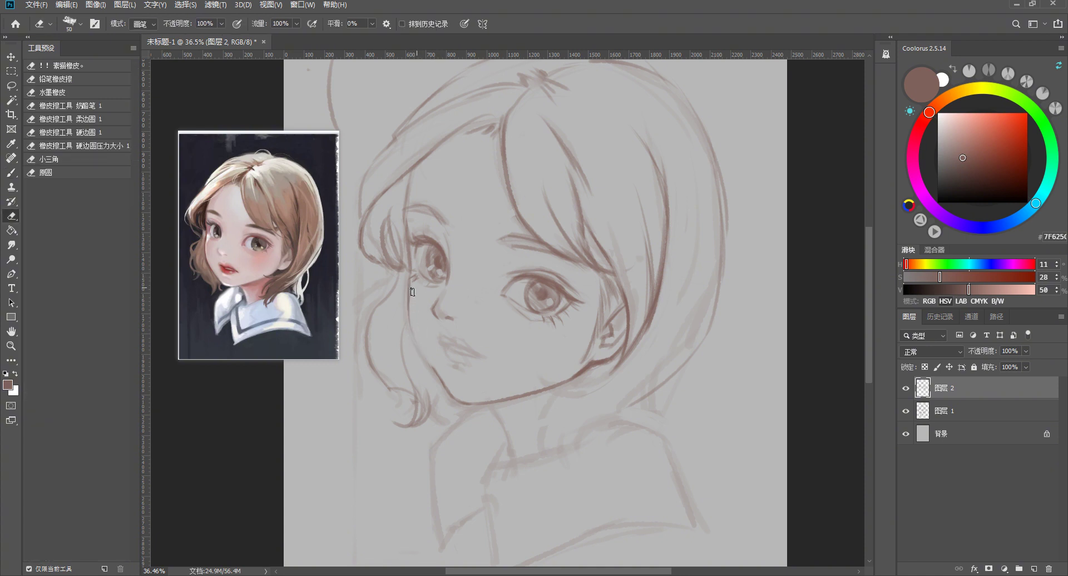
pyautogui.press('b')
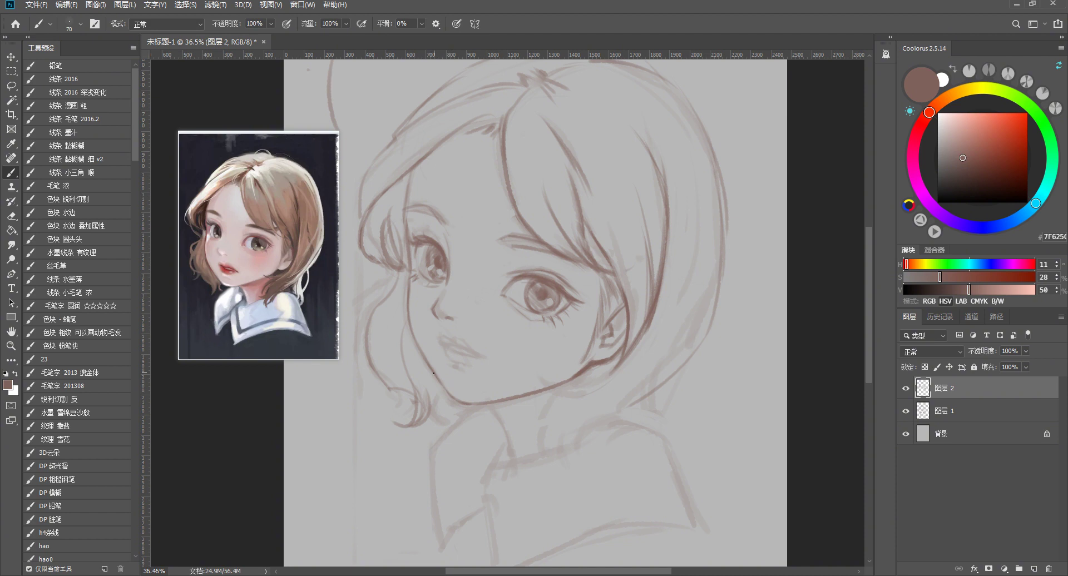
pyautogui.press('e')
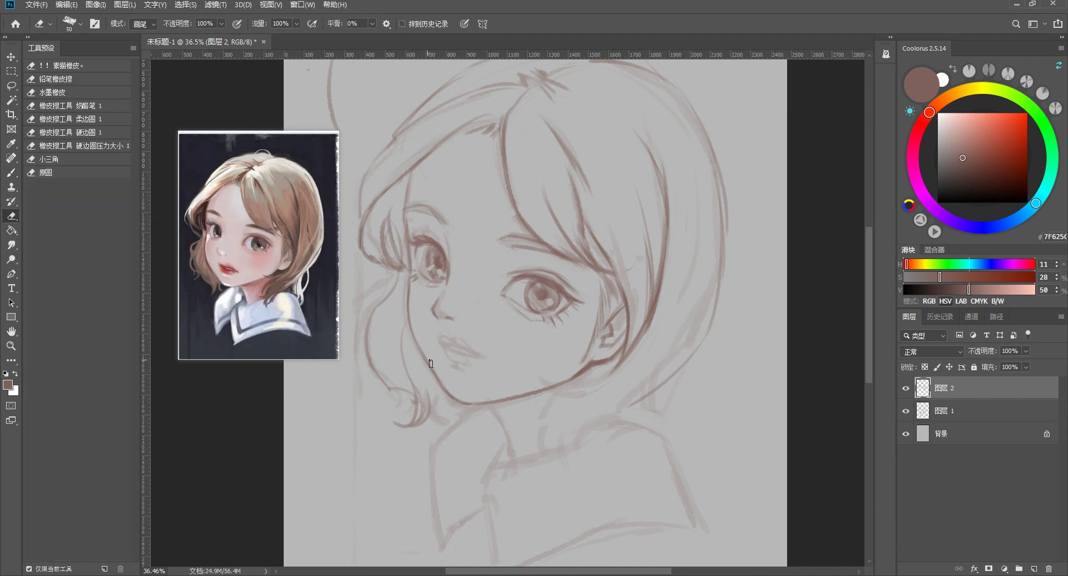
pyautogui.press('b')
pyautogui.scroll(-3, 581, 345)
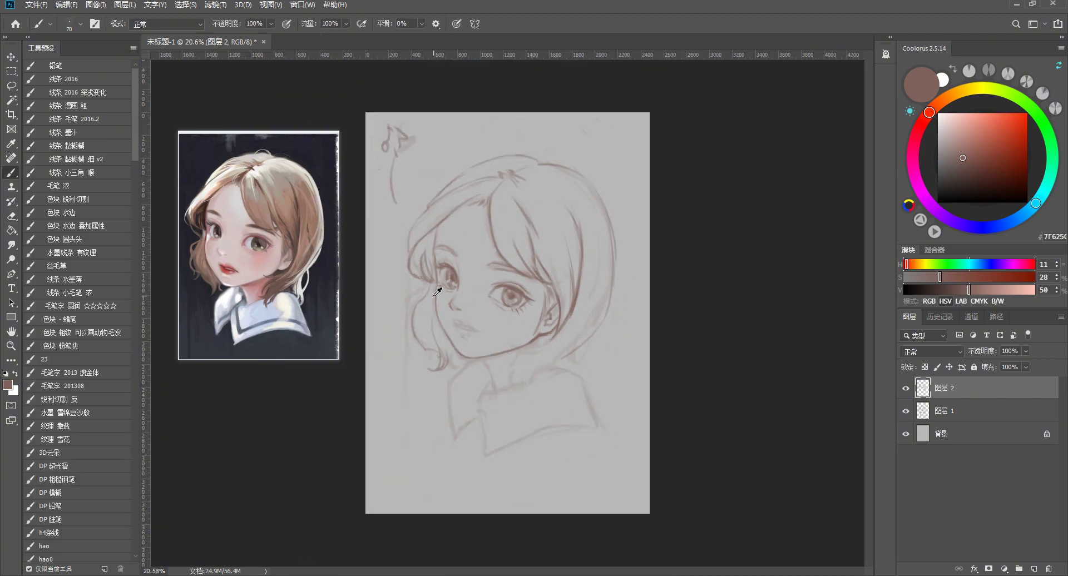
pyautogui.scroll(3, 437, 292)
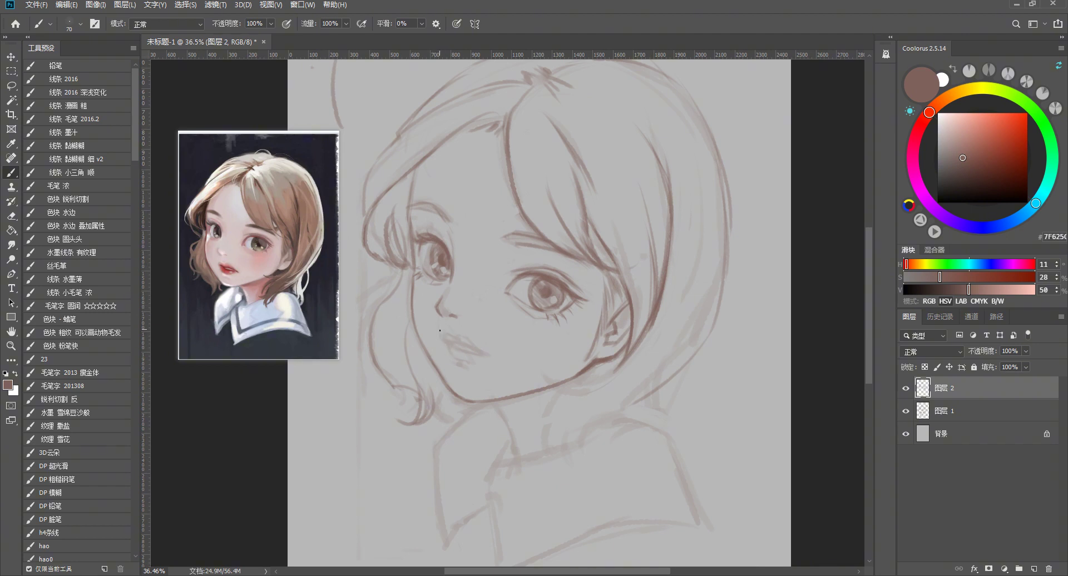
pyautogui.moveTo(440, 331); pyautogui.dragTo(444, 340)
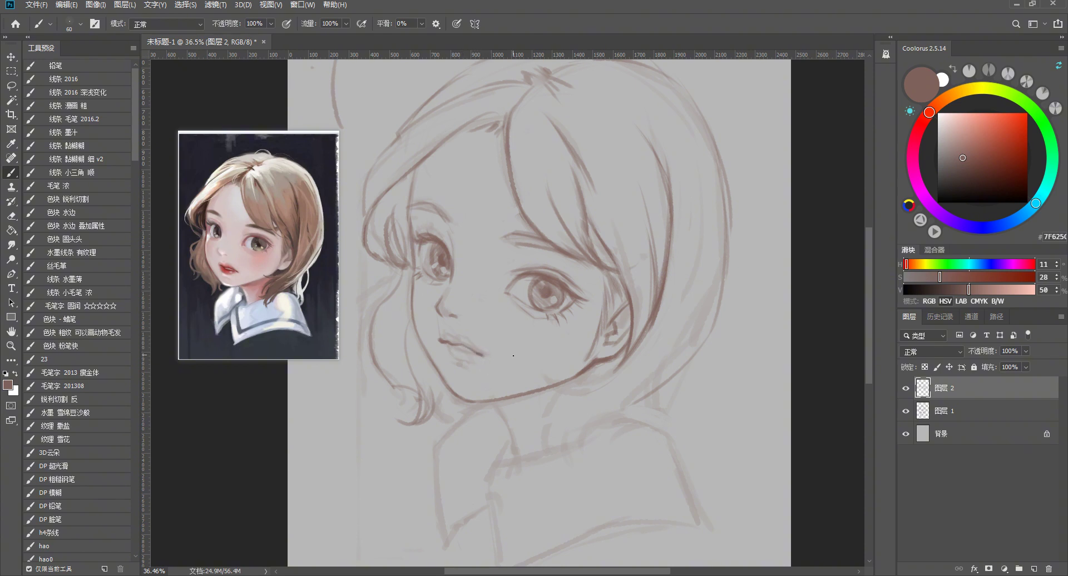
# Redraw the outer hair outline with a darker brown brush stroke
pyautogui.scroll(-3, 513, 355)
pyautogui.scroll(-2, 513, 333)
pyautogui.scroll(3, 434, 302)
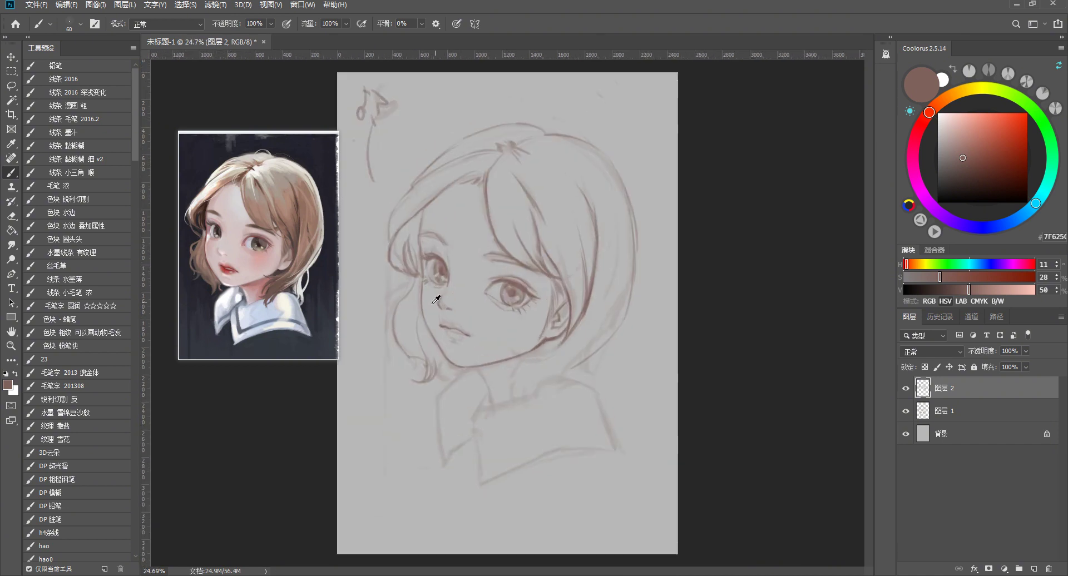
pyautogui.scroll(3, 435, 300)
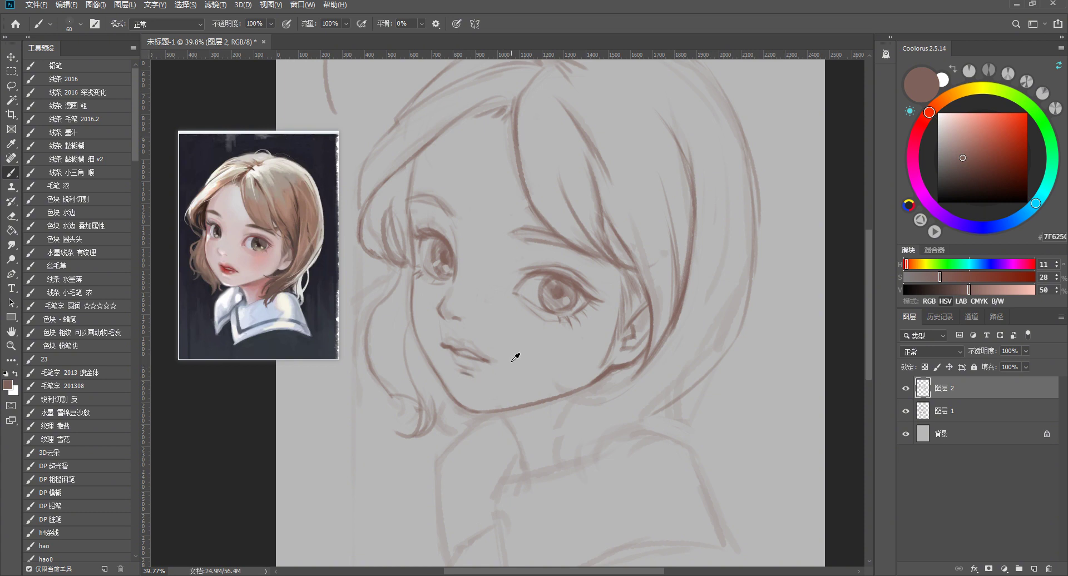
pyautogui.scroll(-2, 495, 376)
pyautogui.scroll(-2, 508, 353)
pyautogui.scroll(-1, 469, 224)
pyautogui.scroll(2, 469, 225)
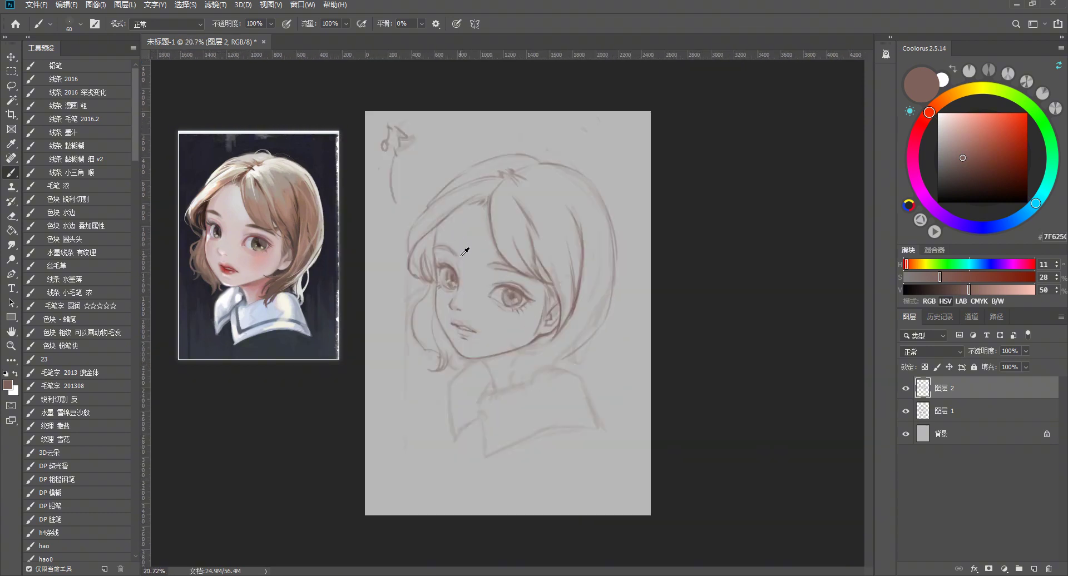
pyautogui.scroll(2, 415, 241)
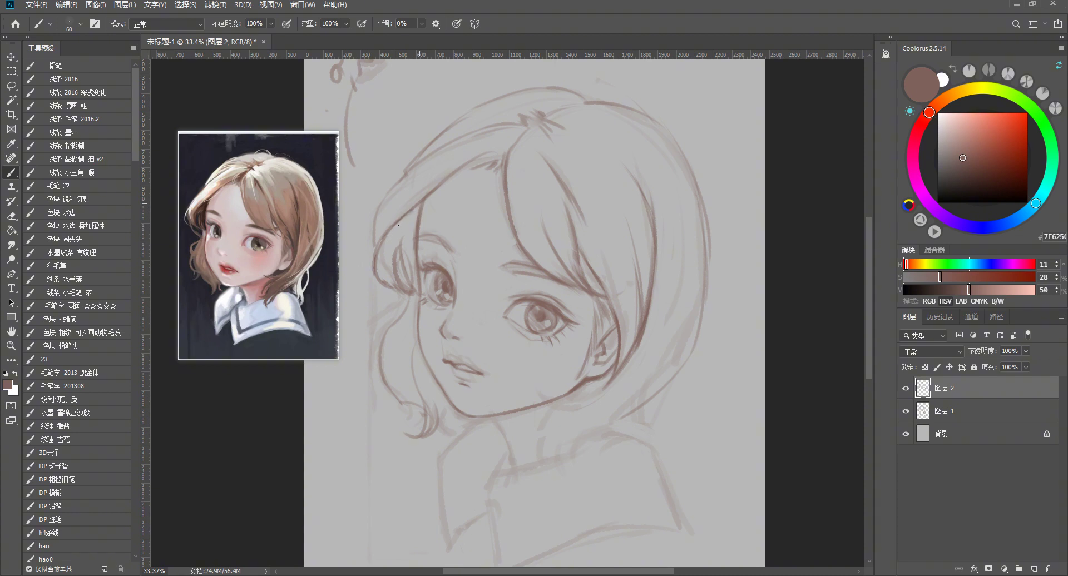
pyautogui.press('e')
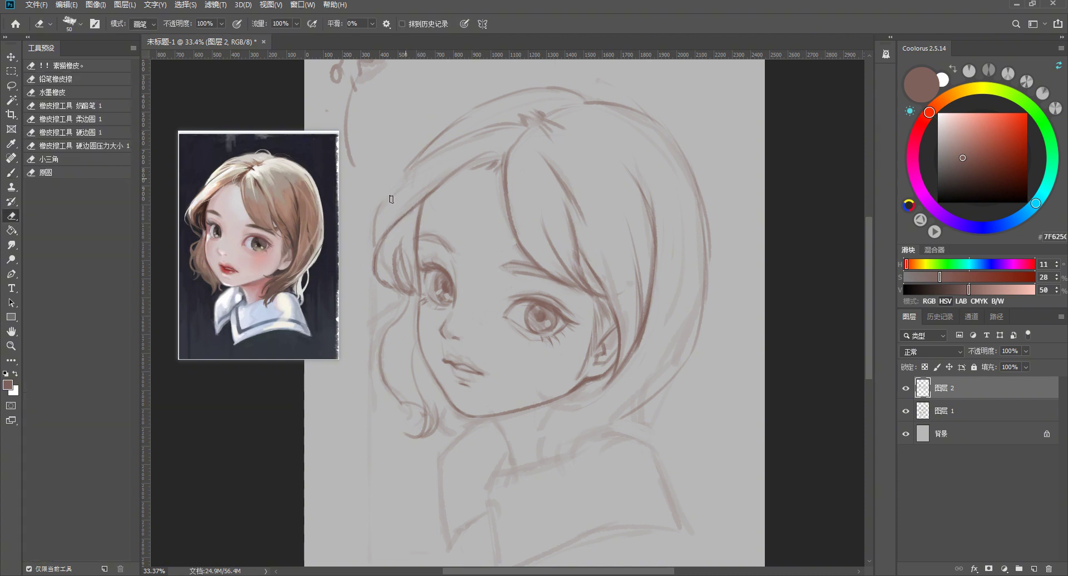
pyautogui.press('b')
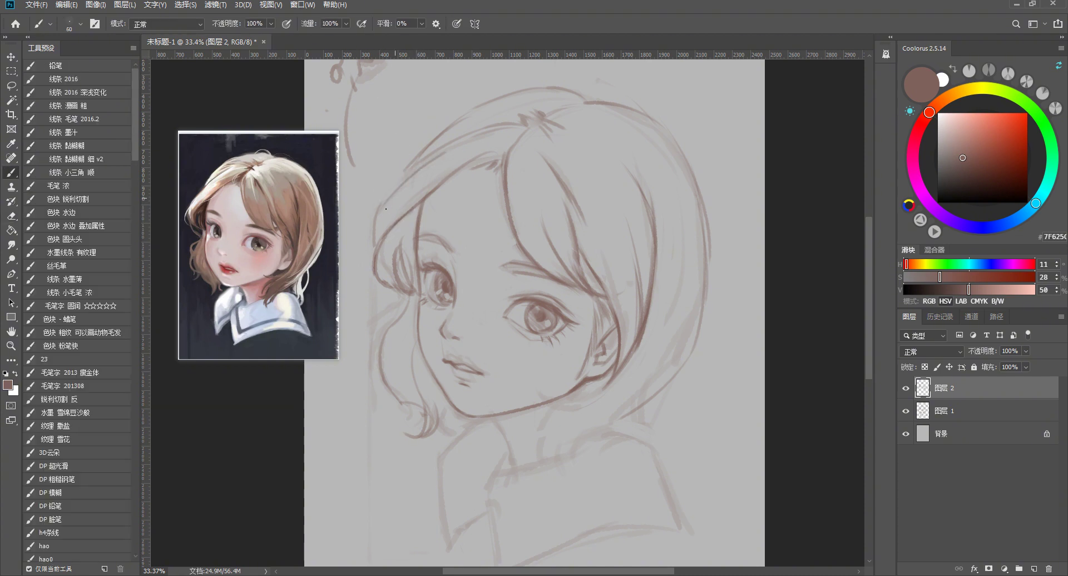
pyautogui.moveTo(383, 205)
pyautogui.mouseDown()
pyautogui.moveTo(442, 153)
pyautogui.moveTo(373, 207)
pyautogui.moveTo(425, 149)
pyautogui.moveTo(382, 202)
pyautogui.moveTo(425, 159)
pyautogui.mouseUp()
# Ink a darker jawline, retrying the cheek and jaw strokes several times with undo
pyautogui.scroll(1, 361, 317)
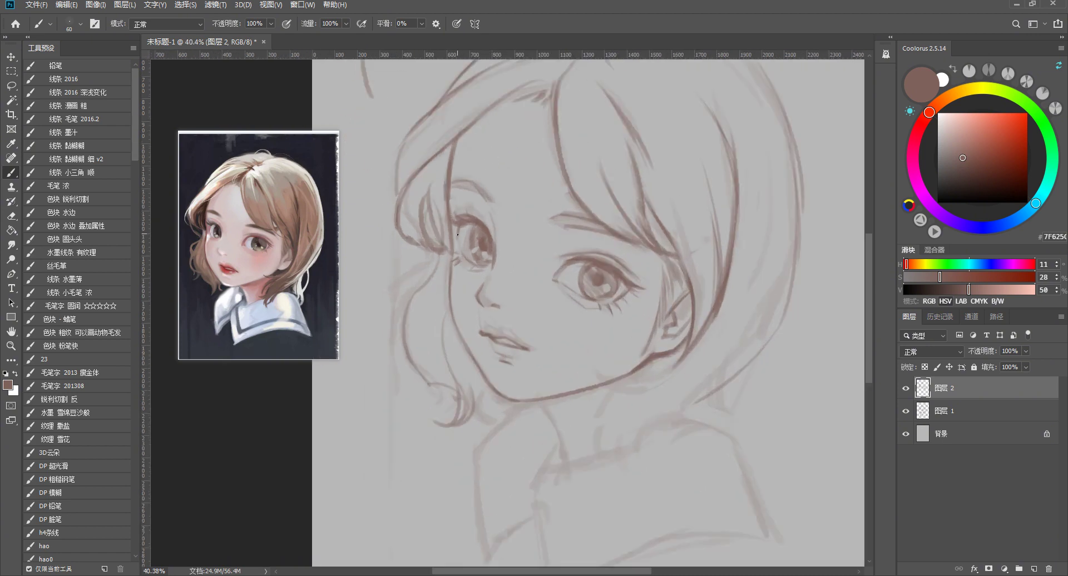
pyautogui.moveTo(457, 234); pyautogui.dragTo(448, 307)
pyautogui.hotkey('ctrl', 'z')
pyautogui.moveTo(452, 254); pyautogui.dragTo(456, 320)
pyautogui.hotkey('ctrl', 'z')
pyautogui.hotkey('ctrl', 'z')
pyautogui.moveTo(528, 409)
pyautogui.mouseDown()
pyautogui.moveTo(614, 383)
pyautogui.moveTo(522, 402)
pyautogui.mouseUp()
pyautogui.hotkey('ctrl', 'z')
pyautogui.hotkey('ctrl', 'z')
pyautogui.moveTo(594, 386)
pyautogui.mouseDown()
pyautogui.moveTo(527, 405)
pyautogui.moveTo(588, 386)
pyautogui.mouseUp()
pyautogui.hotkey('ctrl', 'z')
pyautogui.moveTo(647, 354)
pyautogui.mouseDown()
pyautogui.moveTo(576, 386)
pyautogui.moveTo(595, 384)
pyautogui.mouseUp()
pyautogui.hotkey('ctrl', 'z')
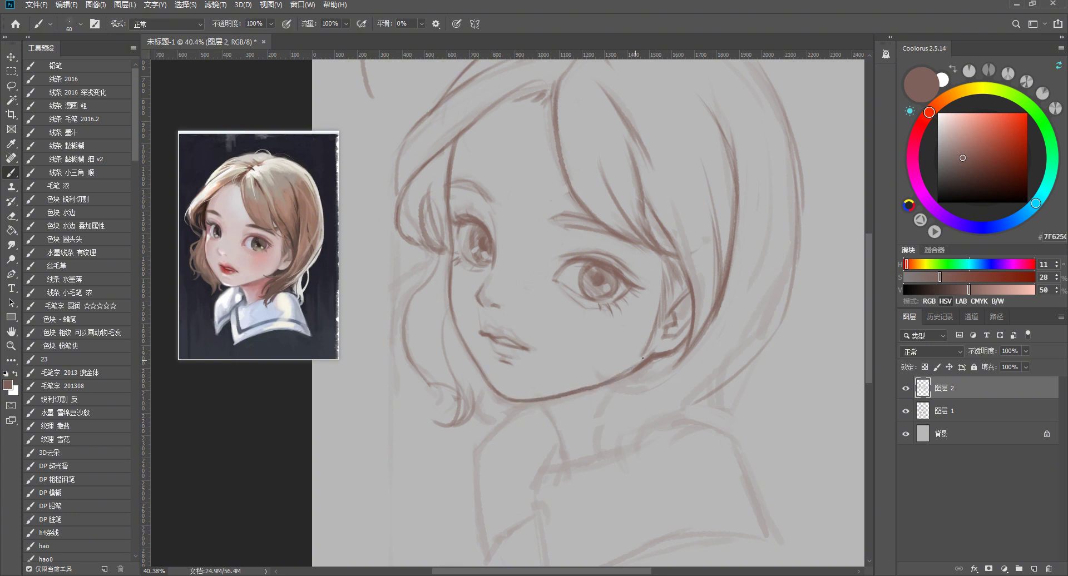
# Draw the neck line running down from the chin
pyautogui.scroll(-2, 612, 334)
pyautogui.scroll(1, 591, 348)
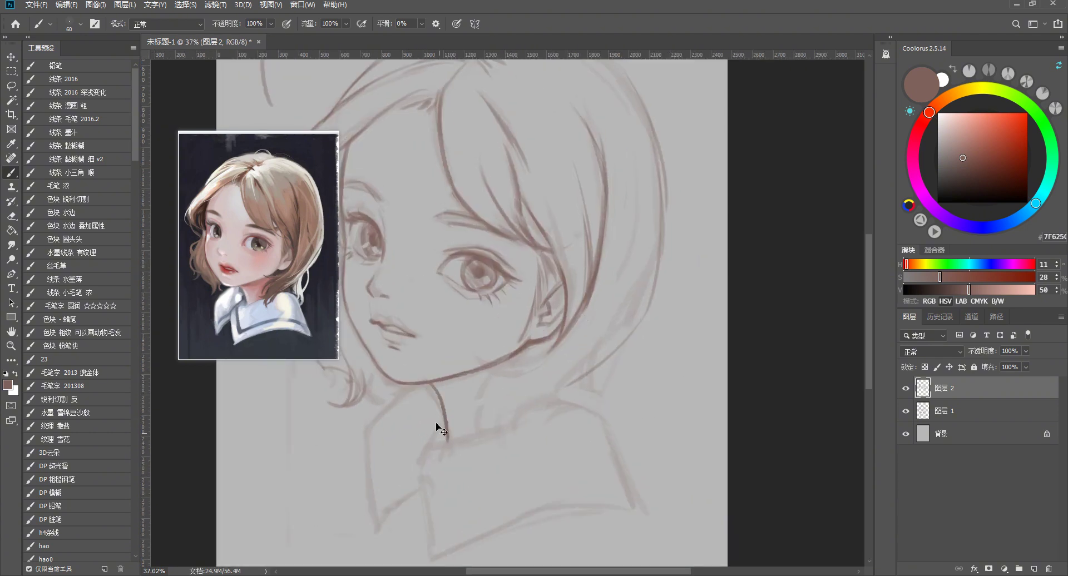
pyautogui.moveTo(426, 387); pyautogui.dragTo(448, 439)
pyautogui.hotkey('ctrl', 'z')
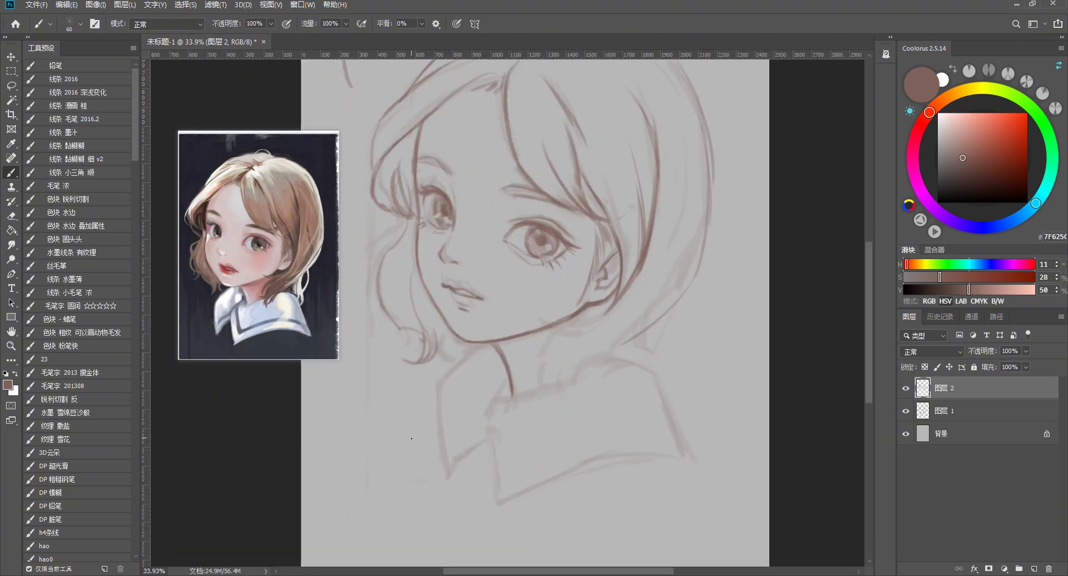
pyautogui.press('e')
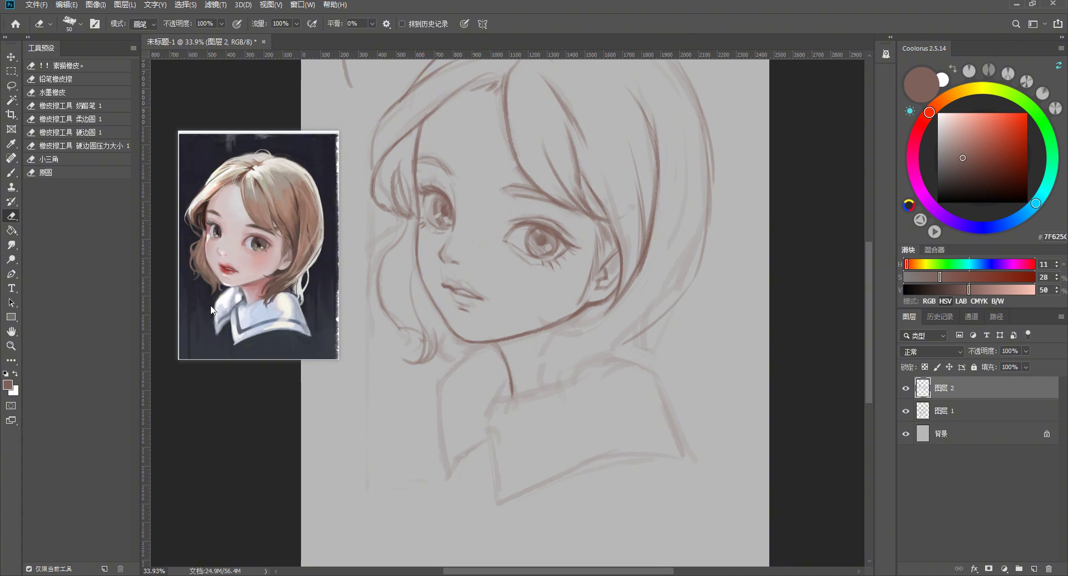
pyautogui.press('b')
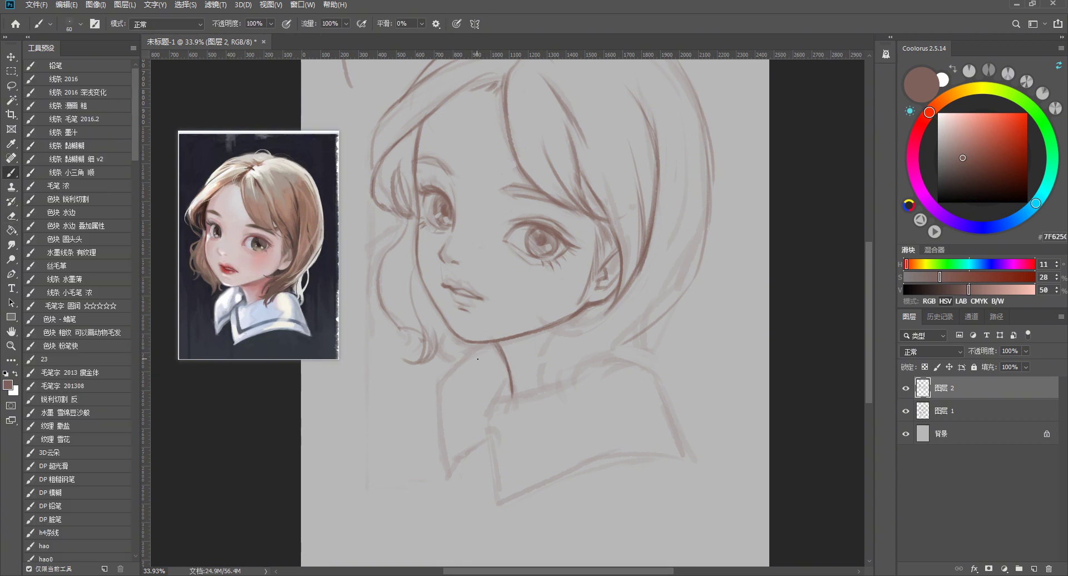
# Ink the collar line beside the neck and the left collar edge running downward
pyautogui.moveTo(485, 346); pyautogui.dragTo(438, 382)
pyautogui.hotkey('ctrl', 'z')
pyautogui.hotkey('ctrl', 'z')
pyautogui.hotkey('ctrl', 'z')
pyautogui.hotkey('ctrl', 'z')
pyautogui.moveTo(480, 342); pyautogui.dragTo(440, 377)
pyautogui.hotkey('ctrl', 'z')
pyautogui.moveTo(439, 381); pyautogui.dragTo(449, 467)
pyautogui.moveTo(438, 381)
pyautogui.mouseDown()
pyautogui.moveTo(441, 449)
pyautogui.moveTo(484, 446)
pyautogui.moveTo(451, 477)
pyautogui.mouseUp()
pyautogui.hotkey('ctrl', 'z')
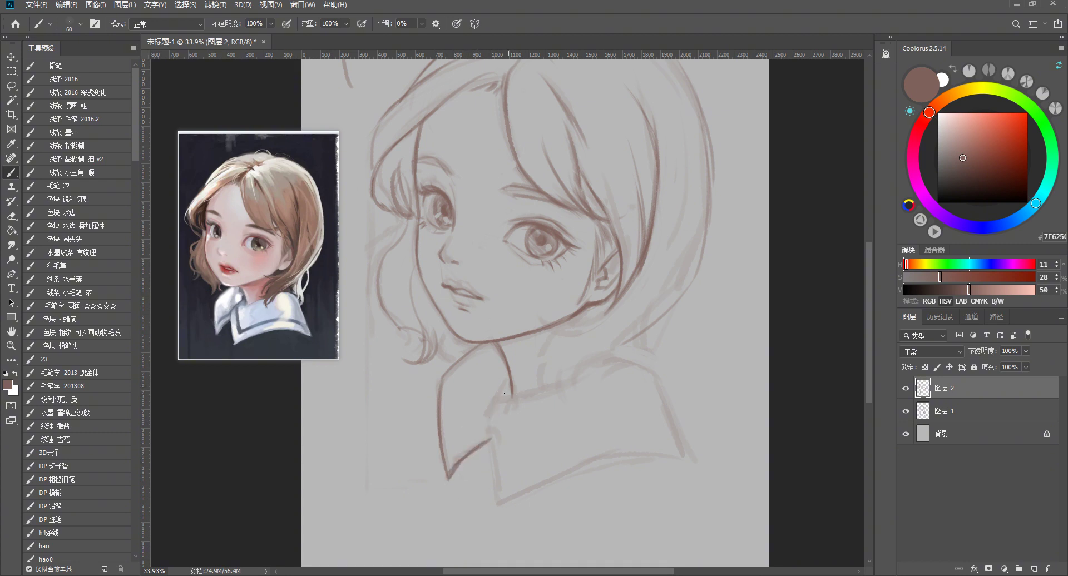
pyautogui.hotkey('ctrl', 'z')
# Trace the left collar flap edge below the neck line, retrying strokes until smooth
pyautogui.moveTo(510, 384)
pyautogui.mouseDown()
pyautogui.moveTo(482, 425)
pyautogui.moveTo(486, 488)
pyautogui.mouseUp()
pyautogui.hotkey('ctrl', 'z')
pyautogui.hotkey('ctrl', 'z')
pyautogui.hotkey('ctrl', 'z')
pyautogui.hotkey('ctrl', 'z')
pyautogui.hotkey('ctrl', 'z')
pyautogui.moveTo(488, 414)
pyautogui.mouseDown()
pyautogui.moveTo(495, 507)
pyautogui.moveTo(497, 497)
pyautogui.mouseUp()
pyautogui.hotkey('ctrl', 'z')
pyautogui.moveTo(511, 386); pyautogui.dragTo(501, 417)
pyautogui.hotkey('ctrl', 'z')
pyautogui.moveTo(509, 381); pyautogui.dragTo(520, 406)
pyautogui.hotkey('ctrl', 'z')
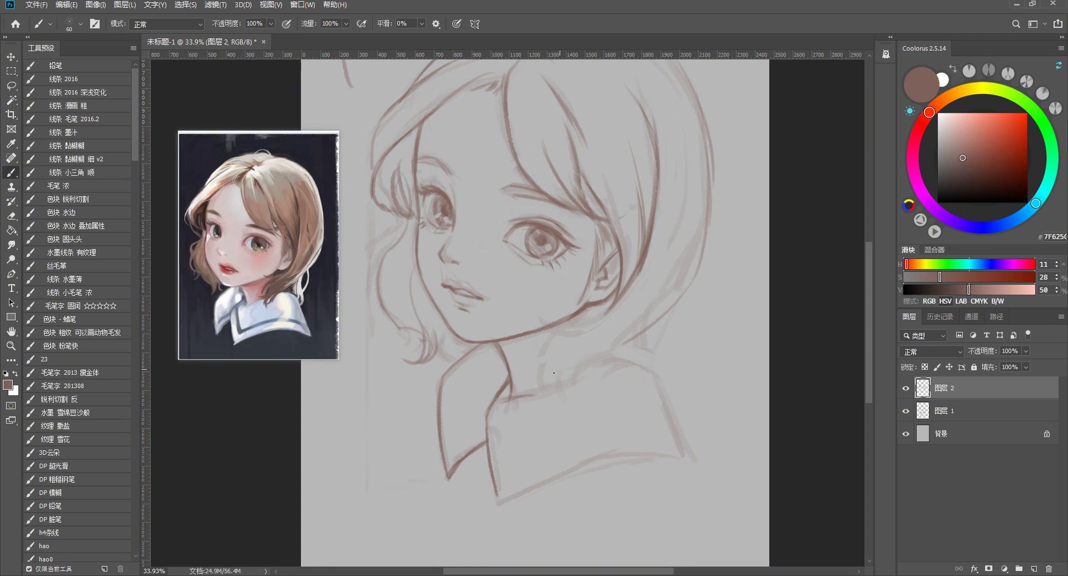
# Ink the collar neckline toward the right and the right collar edge downward
pyautogui.moveTo(542, 387)
pyautogui.mouseDown()
pyautogui.moveTo(606, 363)
pyautogui.moveTo(655, 371)
pyautogui.mouseUp()
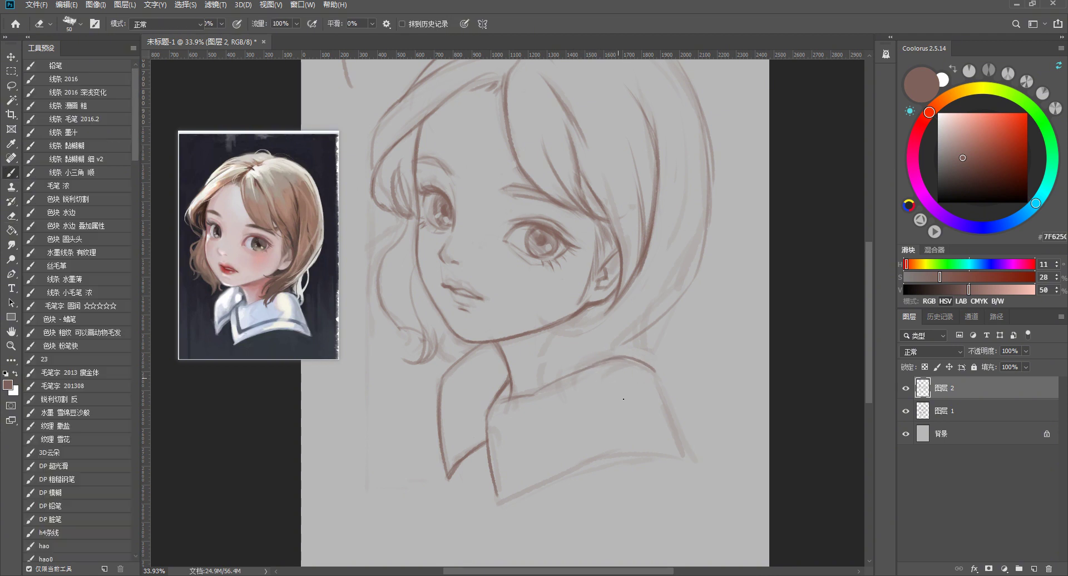
pyautogui.moveTo(640, 358); pyautogui.dragTo(685, 457)
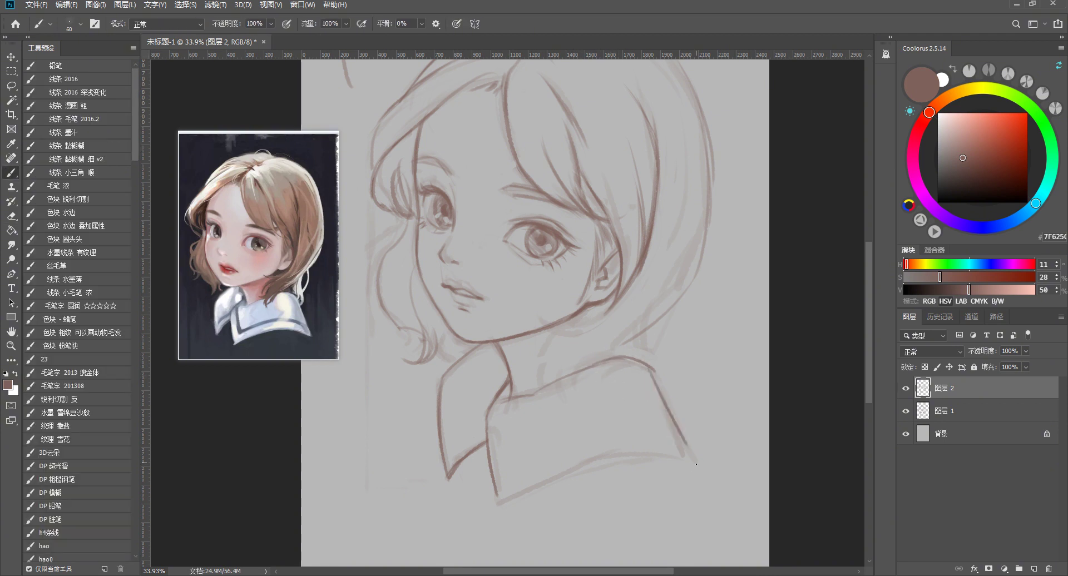
pyautogui.hotkey('ctrl', 'z')
pyautogui.hotkey('ctrl', 'shift', 'z')
pyautogui.hotkey('ctrl', 'z')
pyautogui.hotkey('ctrl', 'shift', 'z')
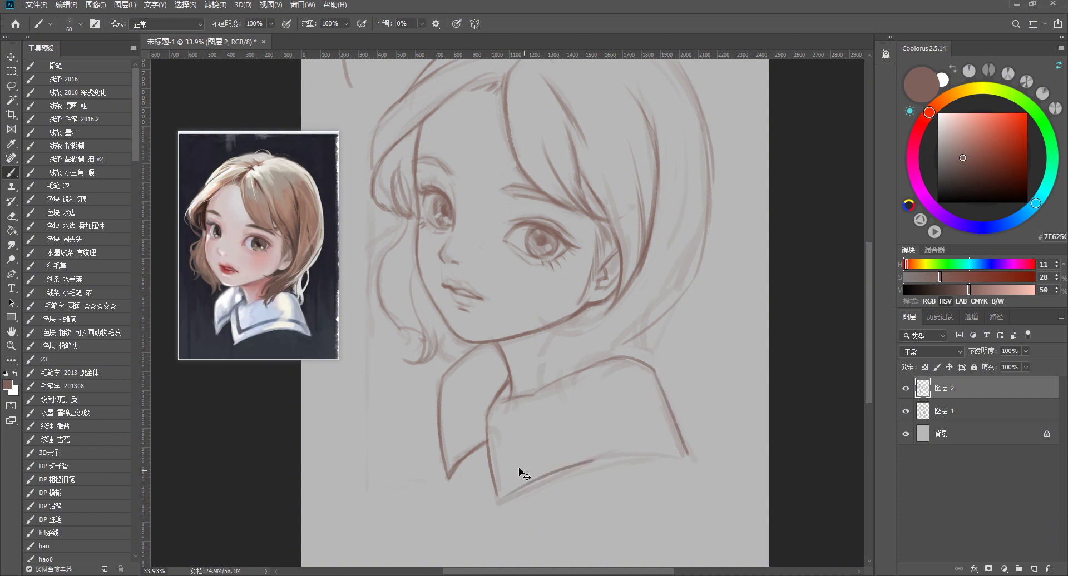
# Draw a smoother bottom edge along the collar
pyautogui.press('e')
pyautogui.moveTo(502, 502)
pyautogui.mouseDown()
pyautogui.moveTo(628, 454)
pyautogui.moveTo(693, 461)
pyautogui.mouseUp()
pyautogui.hotkey('ctrl', 'z')
pyautogui.moveTo(625, 452); pyautogui.dragTo(692, 458)
pyautogui.hotkey('ctrl', 'z')
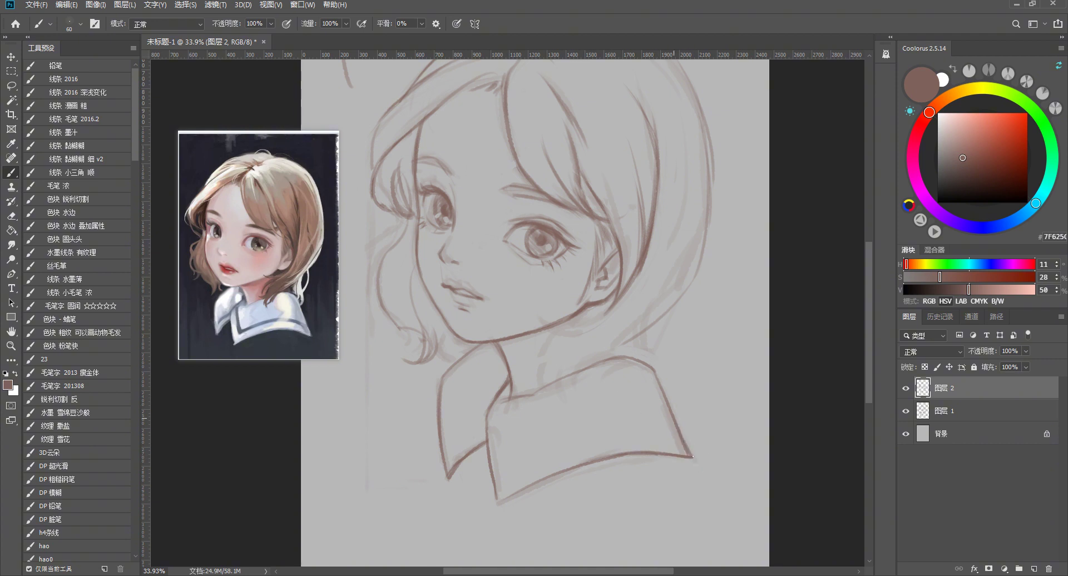
# Add a curved fold line on the collar
pyautogui.press('e')
pyautogui.press('b')
pyautogui.scroll(-1, 674, 398)
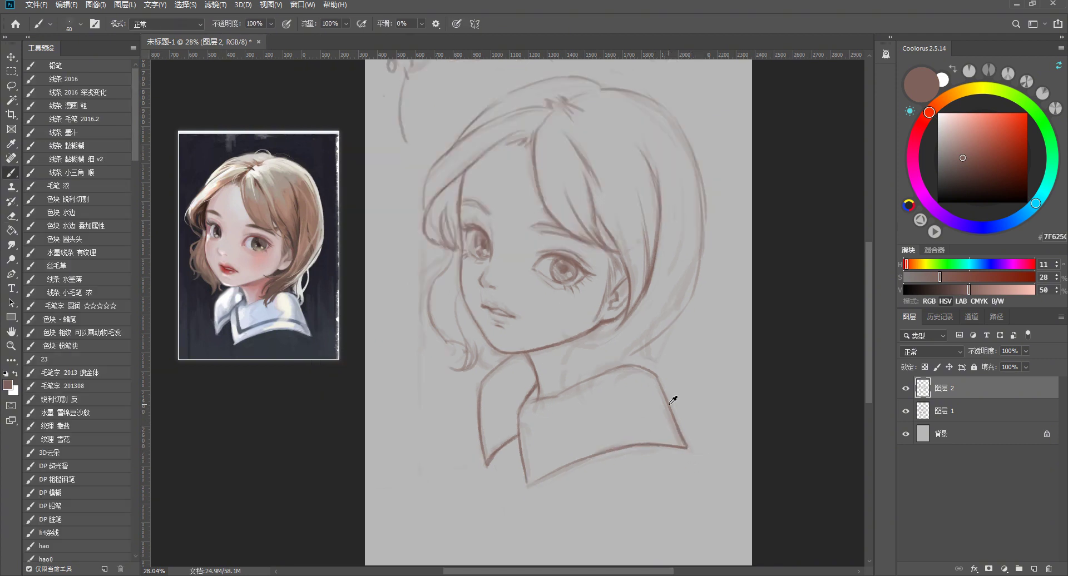
pyautogui.scroll(-3, 524, 436)
pyautogui.scroll(2, 431, 289)
pyautogui.scroll(2, 432, 289)
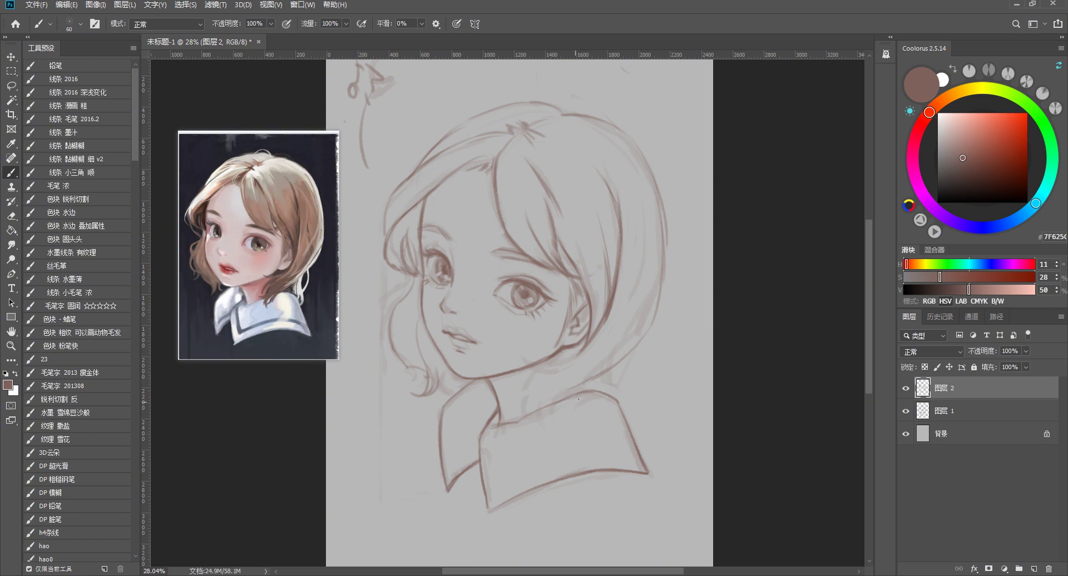
pyautogui.moveTo(586, 392); pyautogui.dragTo(554, 418)
# Add a faint mark below the jaw and a line down the right side of the neck
pyautogui.moveTo(517, 394); pyautogui.dragTo(568, 386)
pyautogui.hotkey('ctrl', 'z')
pyautogui.moveTo(522, 391); pyautogui.dragTo(571, 370)
pyautogui.hotkey('ctrl', 'z')
pyautogui.hotkey('ctrl', 'z')
pyautogui.hotkey('ctrl', 'z')
pyautogui.hotkey('ctrl', 'z')
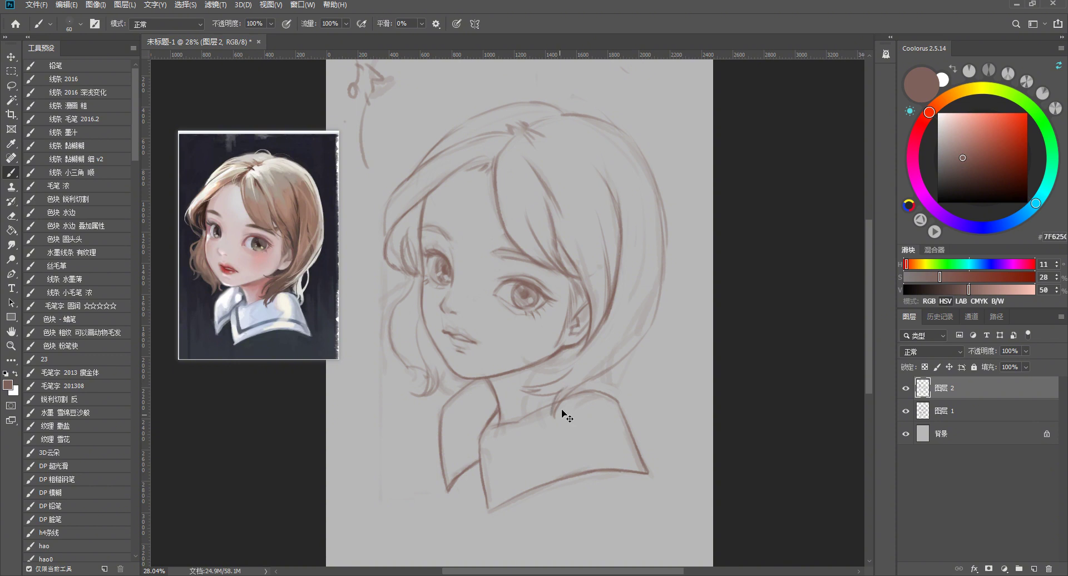
pyautogui.press('e')
pyautogui.press('b')
pyautogui.moveTo(527, 386); pyautogui.dragTo(548, 380)
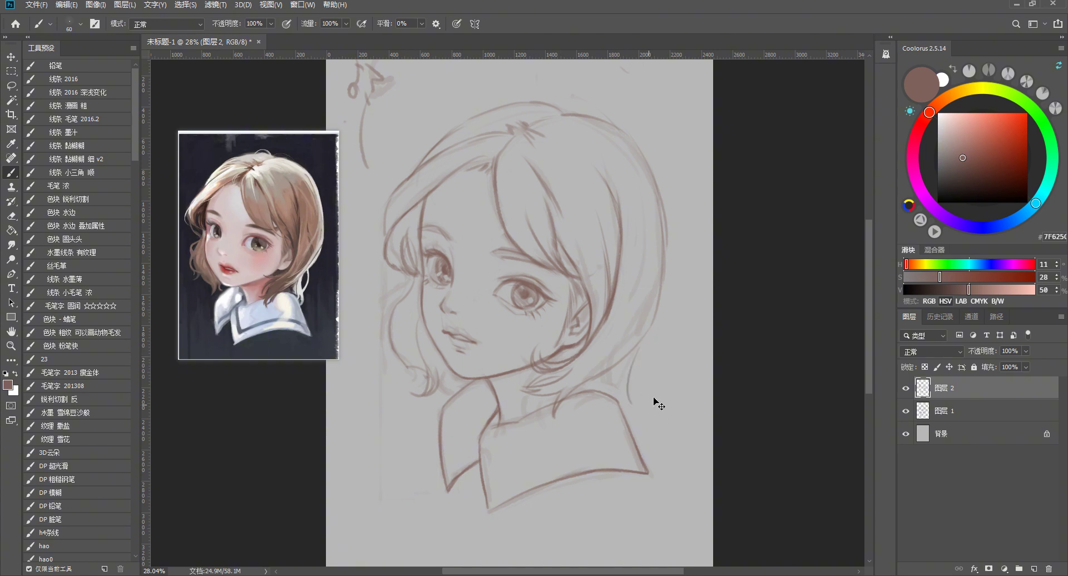
pyautogui.moveTo(628, 363); pyautogui.dragTo(618, 415)
# Move the enlarged painted reference to the upper left and draw a curve into the neck line
pyautogui.scroll(2, 280, 312)
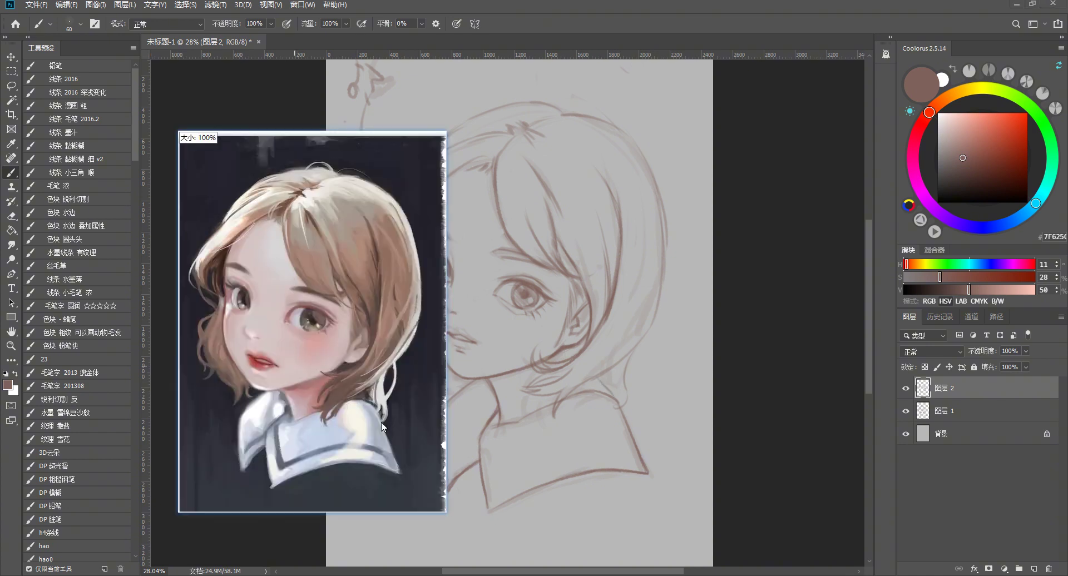
pyautogui.moveTo(380, 359); pyautogui.dragTo(266, 354)
pyautogui.scroll(2, 266, 353)
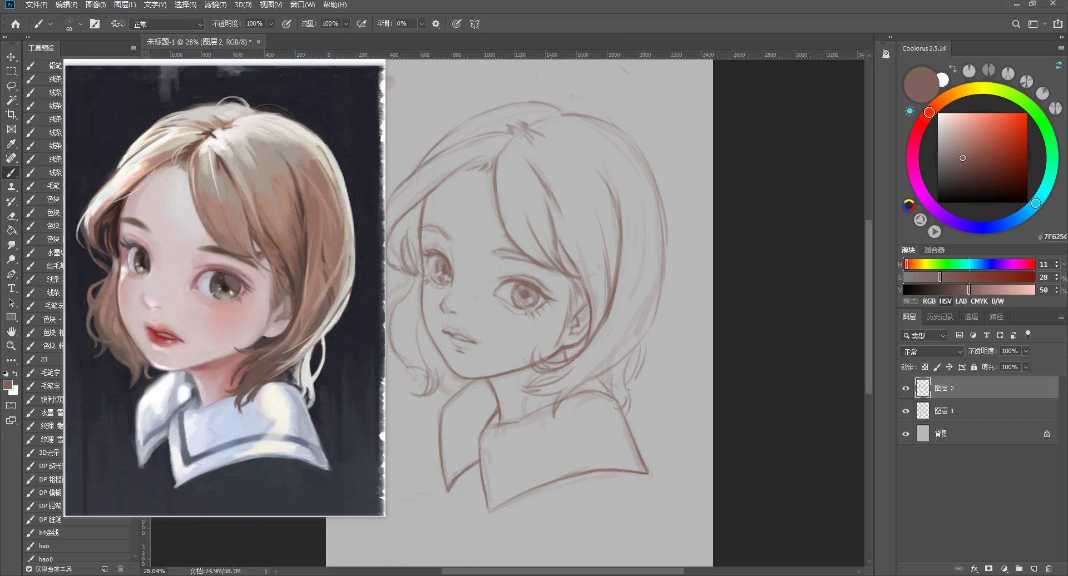
pyautogui.moveTo(624, 386); pyautogui.dragTo(640, 350)
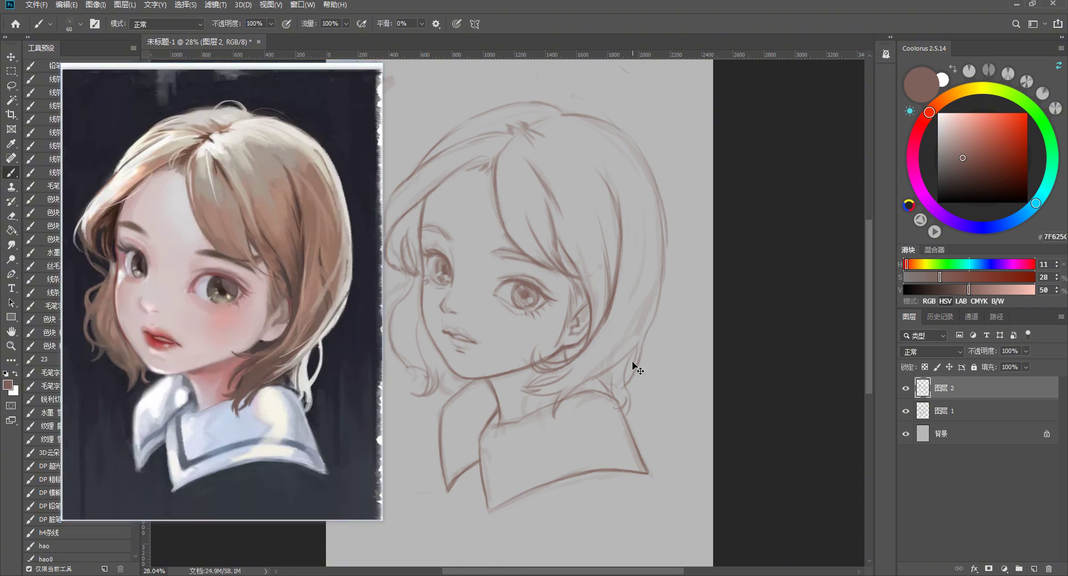
# Shrink and reposition the reference image, then zoom out to see the whole sketch
pyautogui.scroll(-3, 674, 404)
pyautogui.scroll(-1, 675, 405)
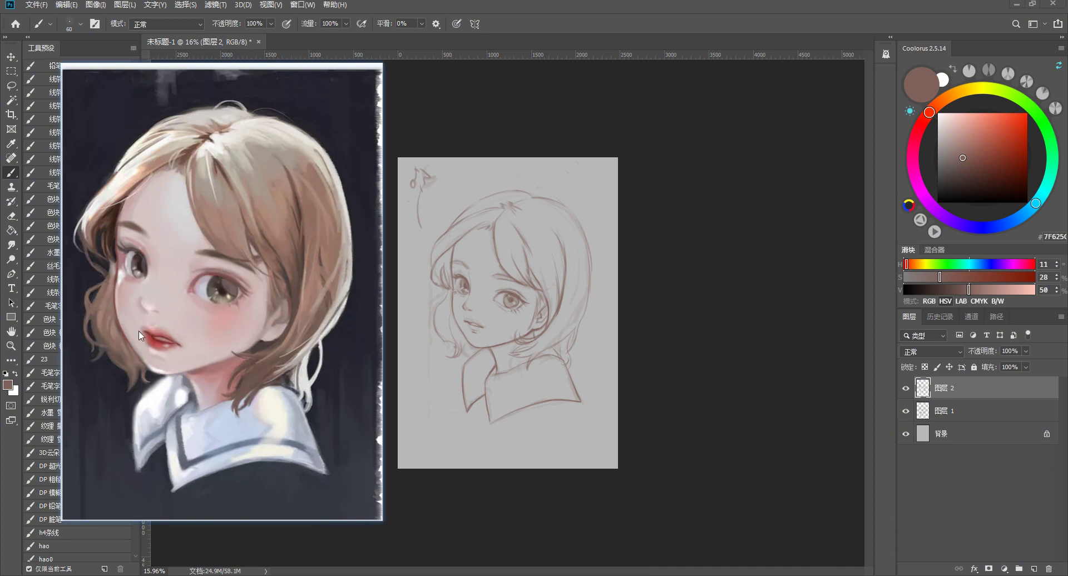
pyautogui.scroll(-4, 139, 333)
pyautogui.moveTo(131, 289); pyautogui.dragTo(178, 311)
pyautogui.scroll(-1, 178, 312)
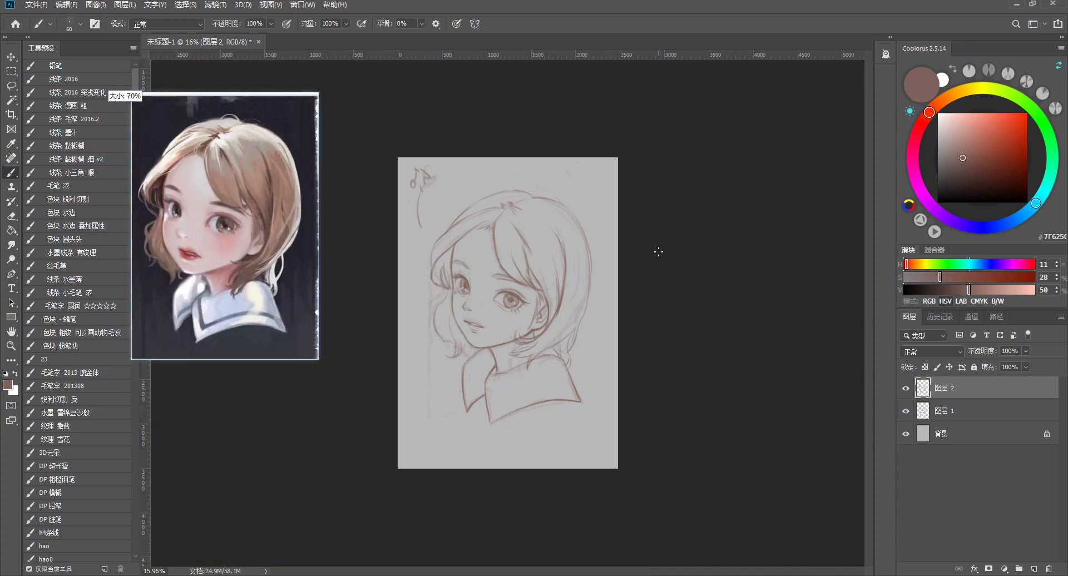
pyautogui.scroll(2, 562, 226)
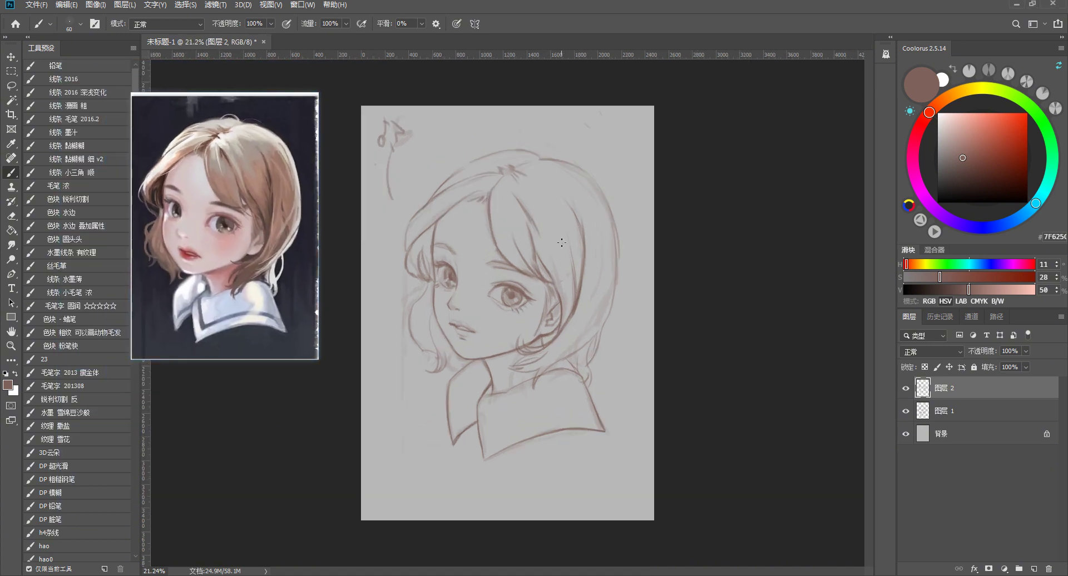
# Hide the faint sketch on Layer 1 and try a short hair stroke left of the eye
pyautogui.click(902, 414)
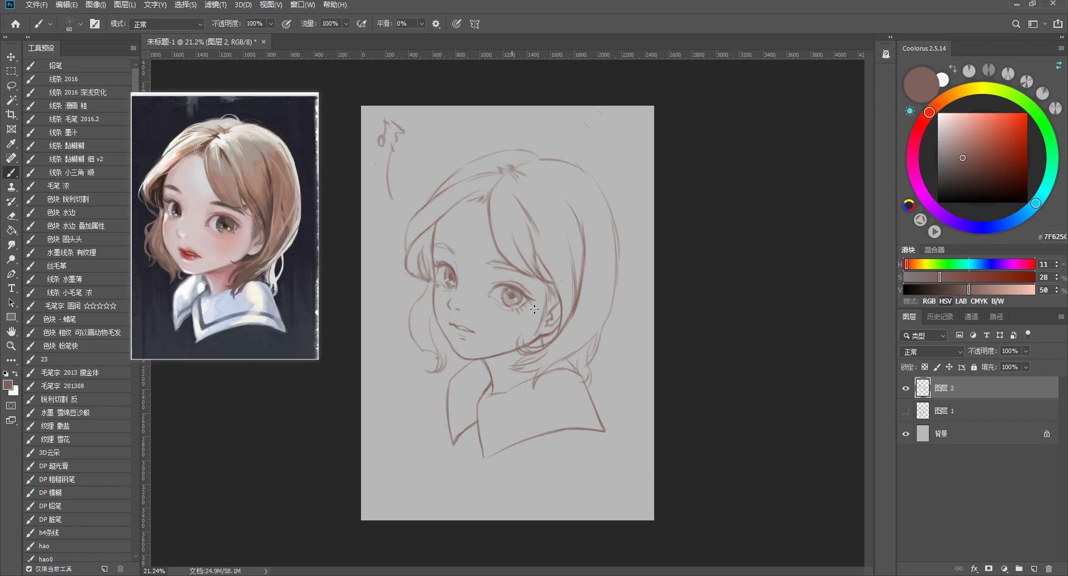
pyautogui.scroll(2, 431, 262)
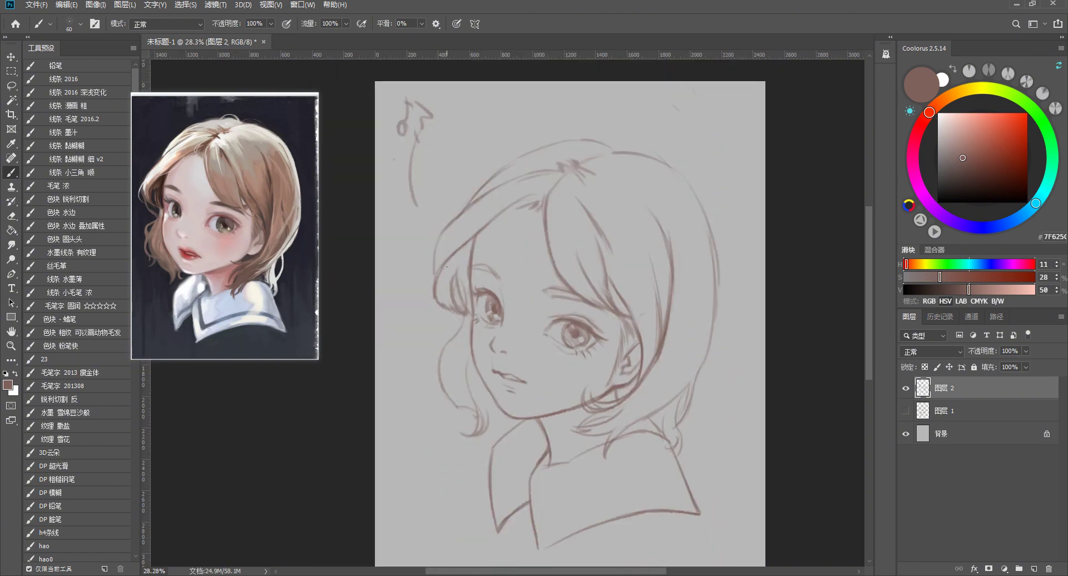
pyautogui.press('e')
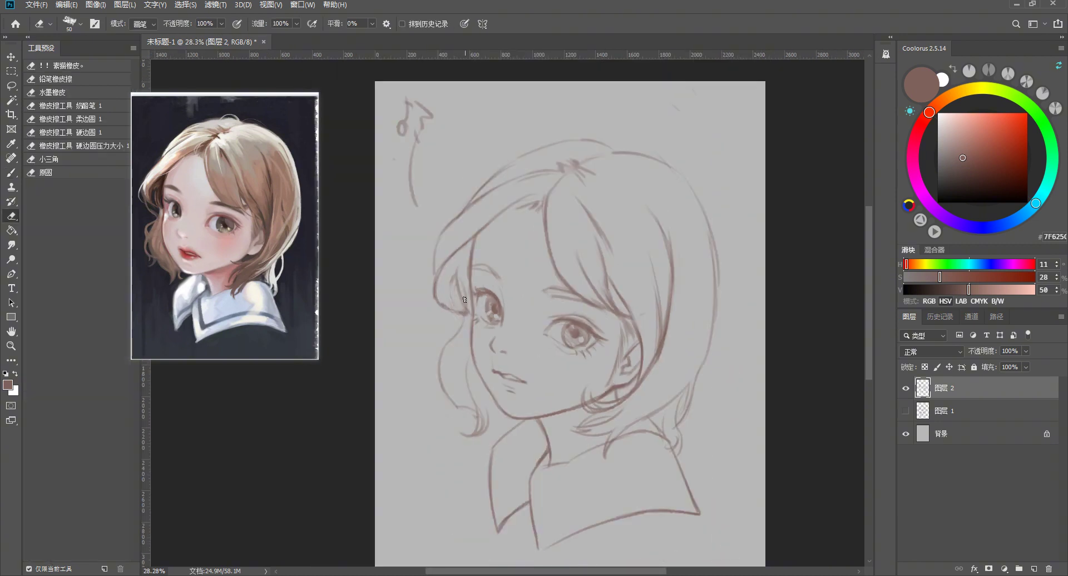
pyautogui.press('b')
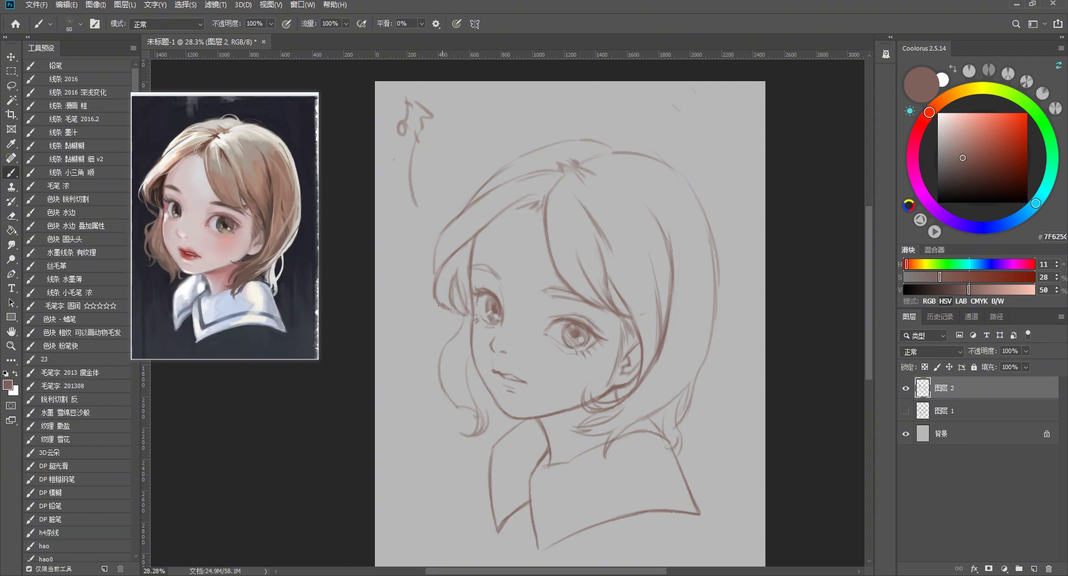
pyautogui.press('e')
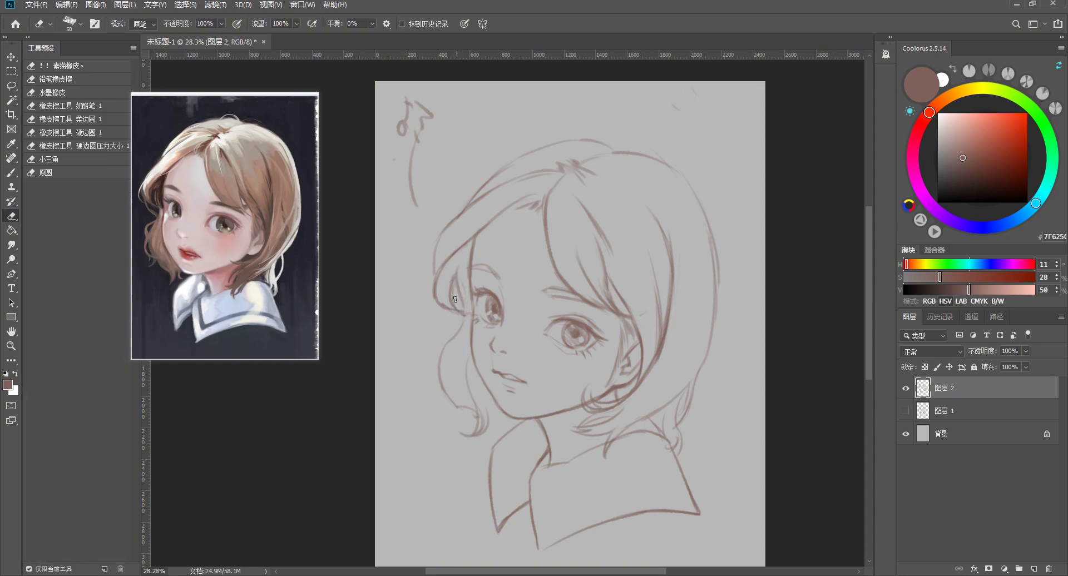
pyautogui.press('b')
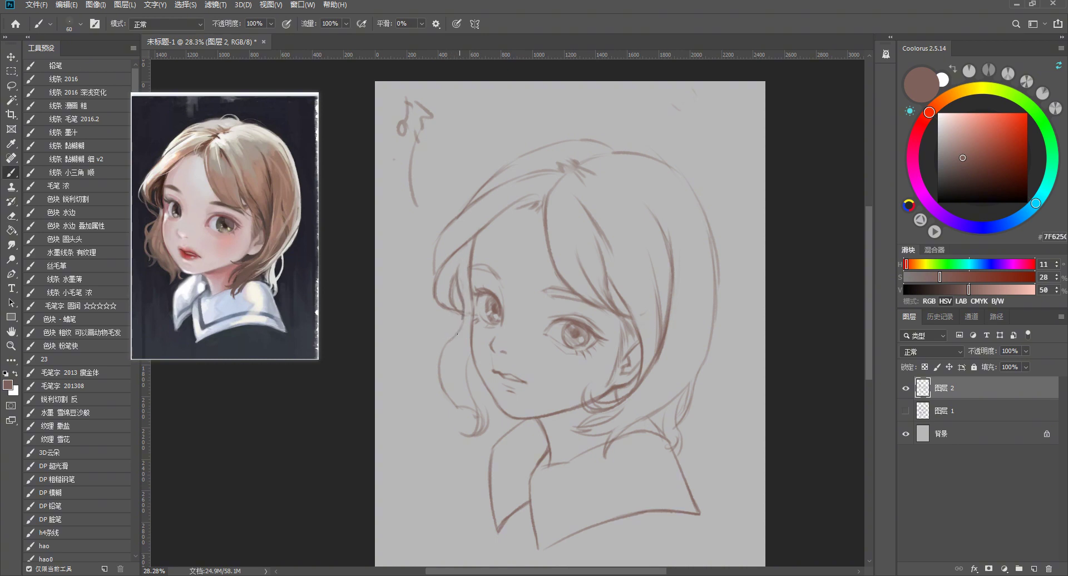
pyautogui.moveTo(464, 302)
pyautogui.mouseDown()
pyautogui.moveTo(444, 328)
pyautogui.moveTo(449, 340)
pyautogui.mouseUp()
pyautogui.hotkey('ctrl', 'z')
# Draw a curved line along the hair's left edge
pyautogui.scroll(-2, 493, 312)
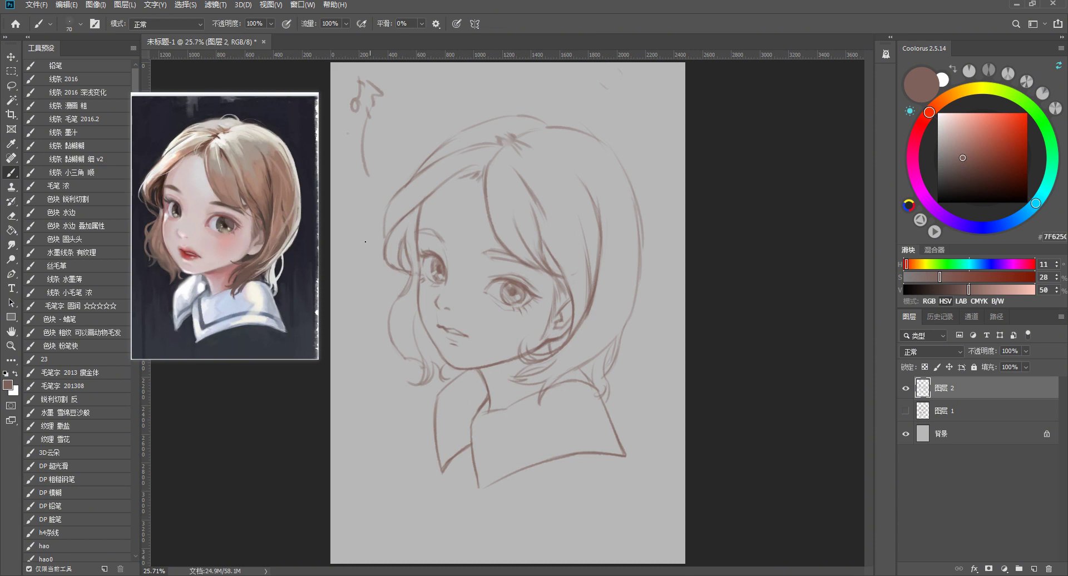
pyautogui.press('e')
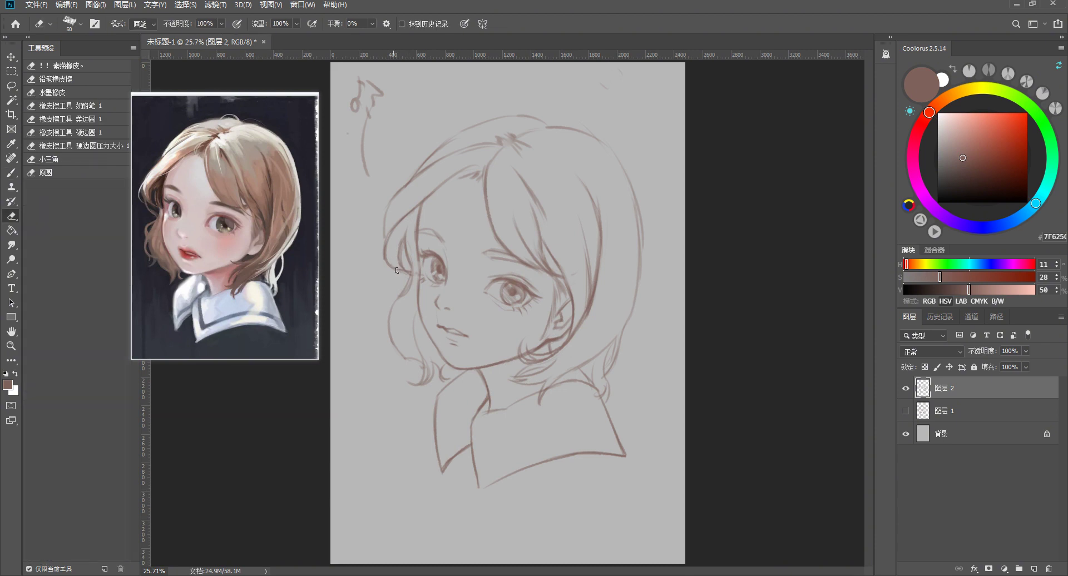
pyautogui.press('b')
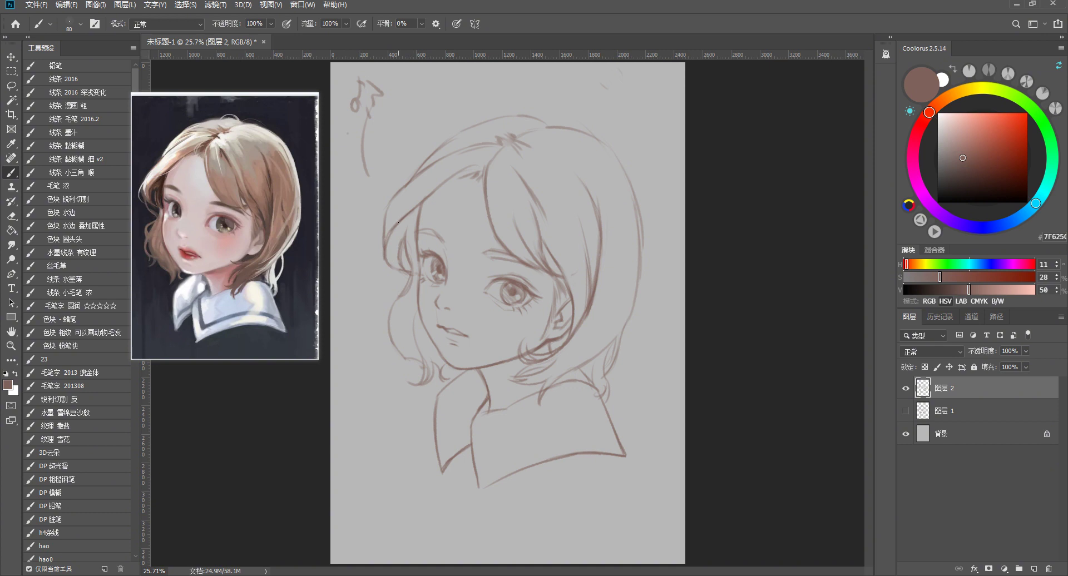
pyautogui.hotkey('ctrl', 'z')
pyautogui.press('e')
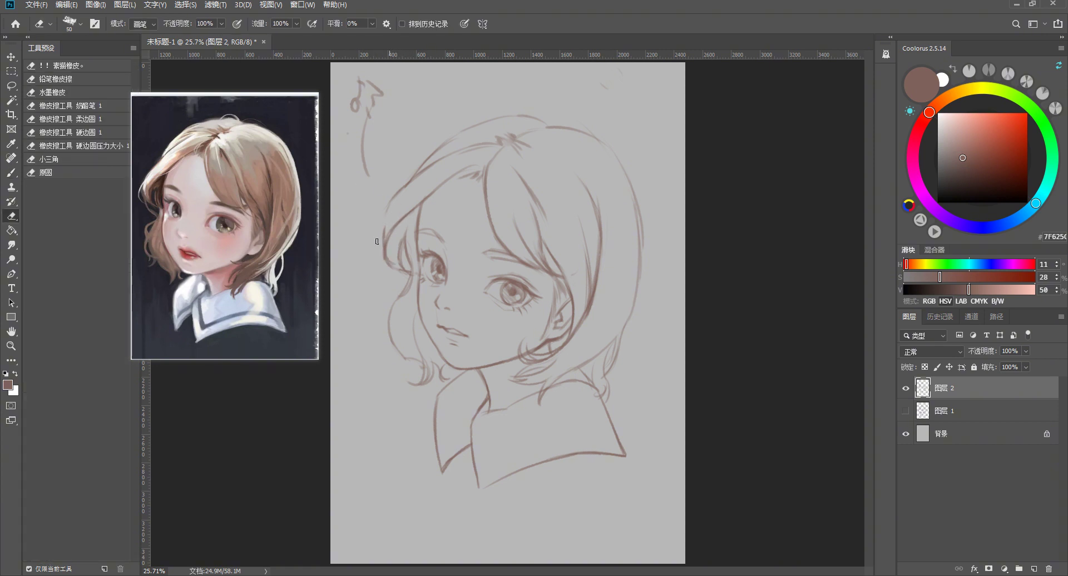
pyautogui.press('b')
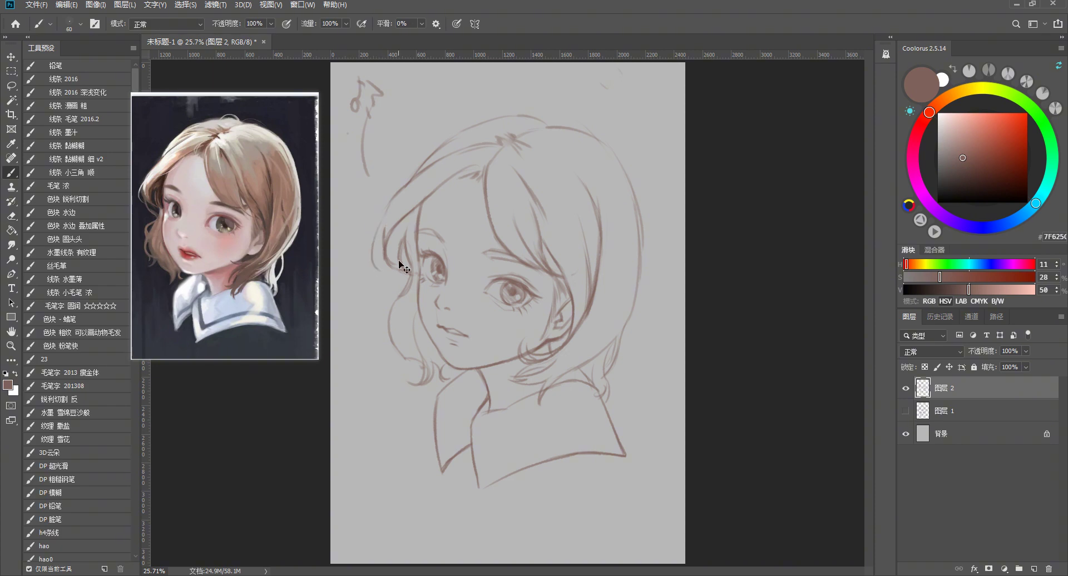
pyautogui.moveTo(384, 221); pyautogui.dragTo(375, 255)
# Draw wavy hair strands left of the face, redoing the inner strand with a hooked end
pyautogui.keyDown('alt'); pyautogui.scroll(3, 406, 205); pyautogui.keyUp('alt')
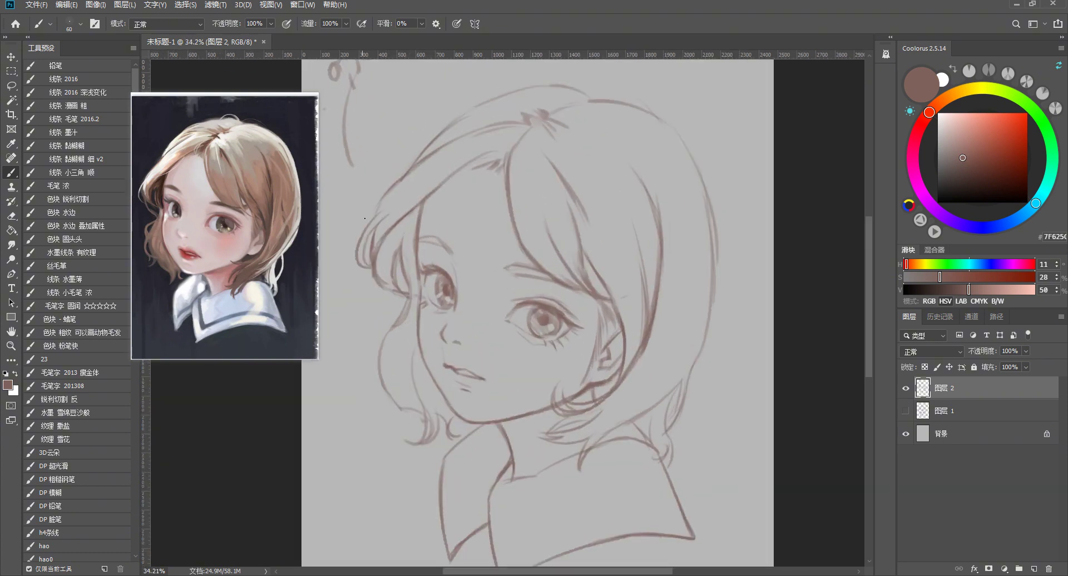
pyautogui.press('e')
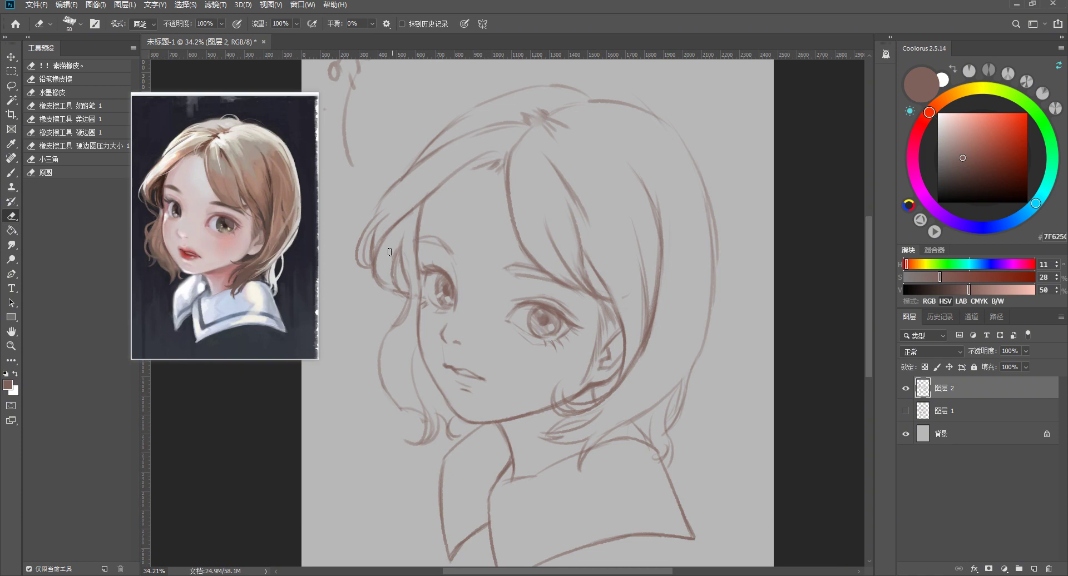
pyautogui.press('b')
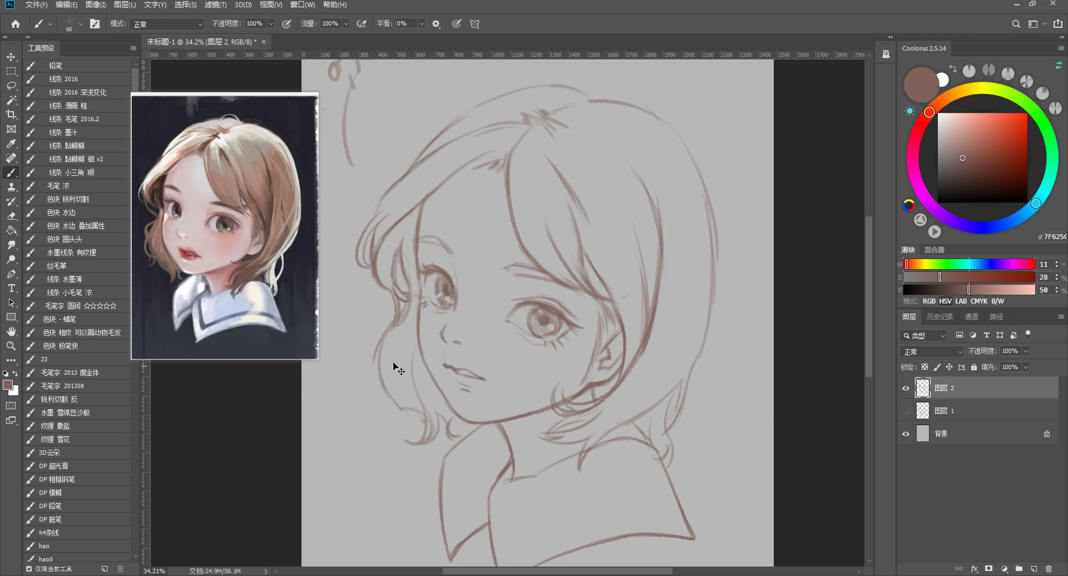
pyautogui.moveTo(391, 323); pyautogui.dragTo(361, 387)
pyautogui.moveTo(373, 352); pyautogui.dragTo(374, 388)
pyautogui.hotkey('ctrl', 'z')
pyautogui.moveTo(372, 350); pyautogui.dragTo(382, 389)
pyautogui.press('e')
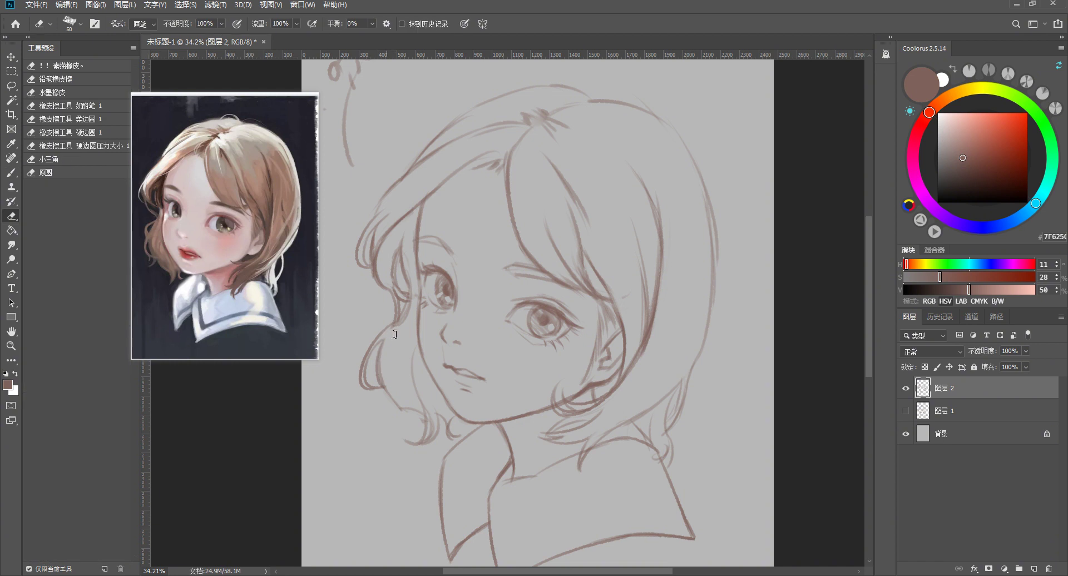
pyautogui.press('b')
pyautogui.scroll(-3, 458, 316)
# Add a short stroke to the lower-left hair curl and erase part of it
pyautogui.scroll(-2, 459, 316)
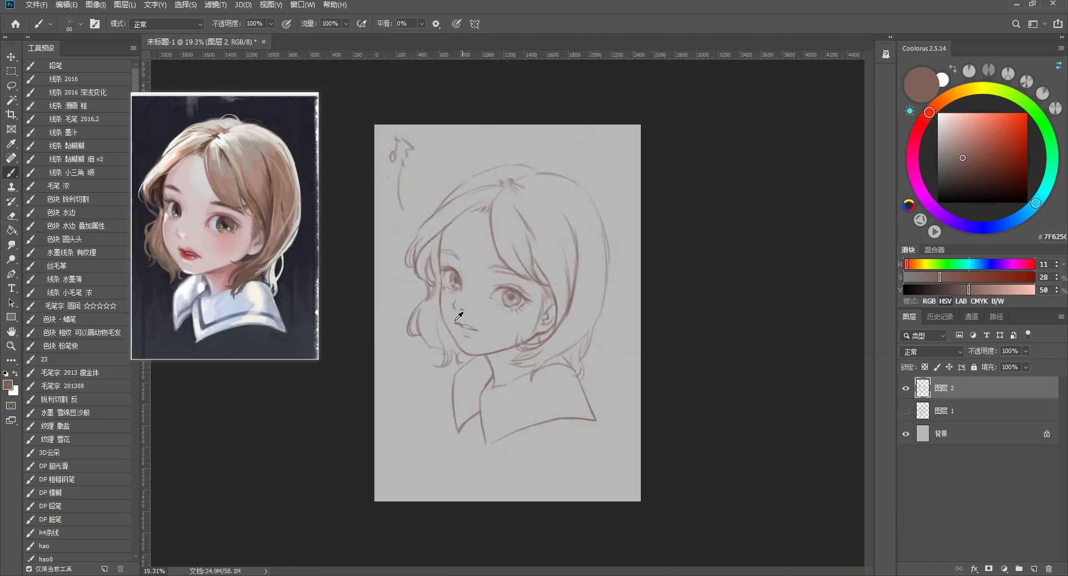
pyautogui.scroll(4, 458, 316)
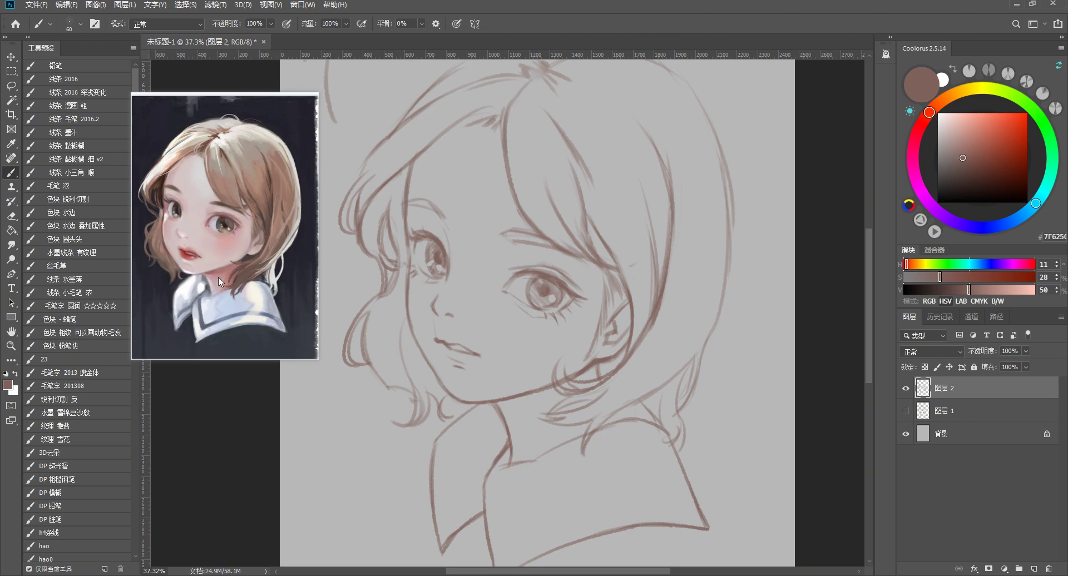
pyautogui.press('e')
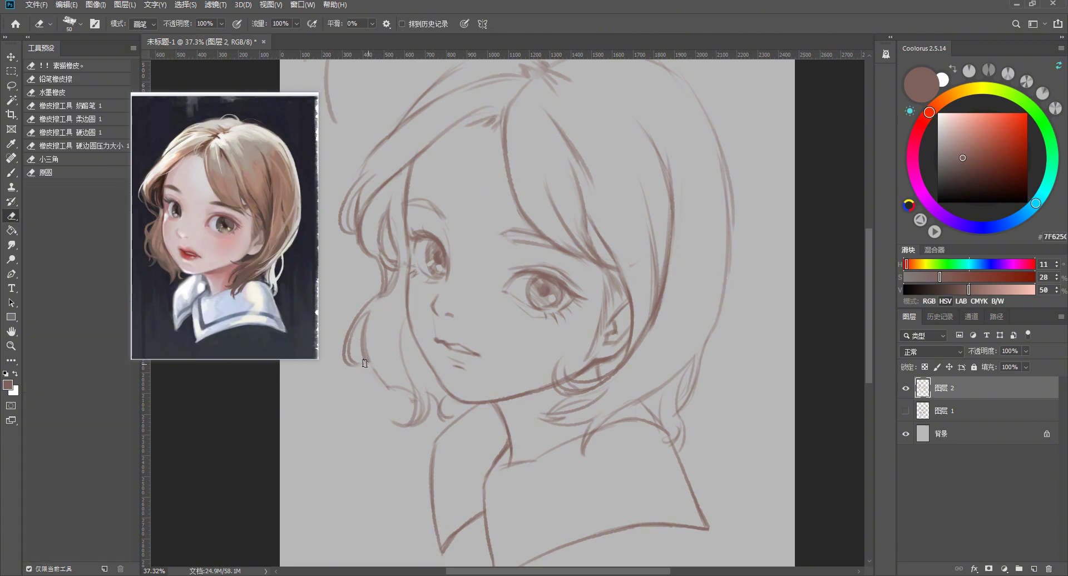
pyautogui.press('b')
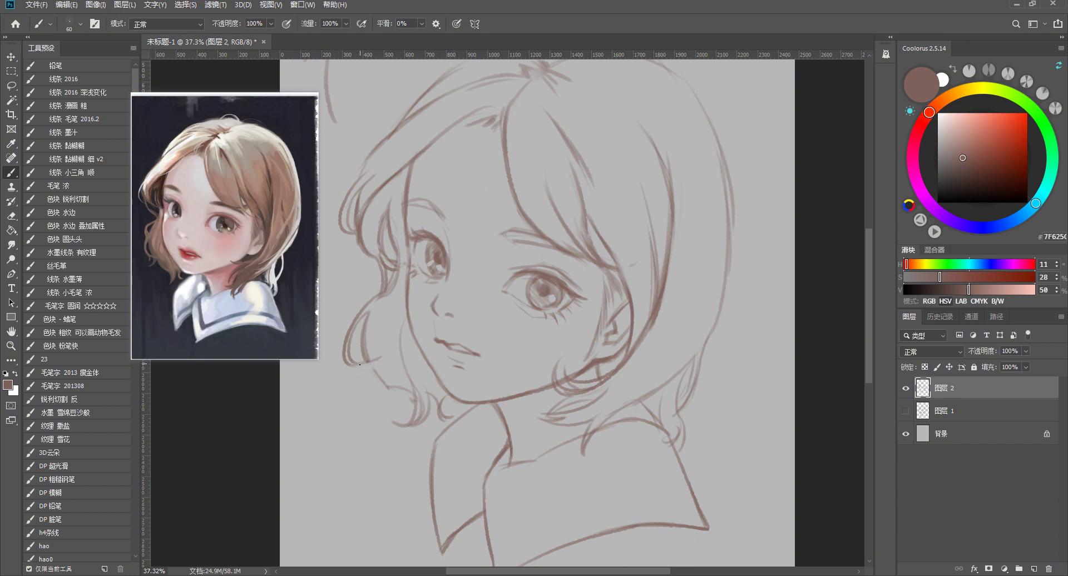
pyautogui.moveTo(379, 359); pyautogui.dragTo(359, 362)
pyautogui.press('e')
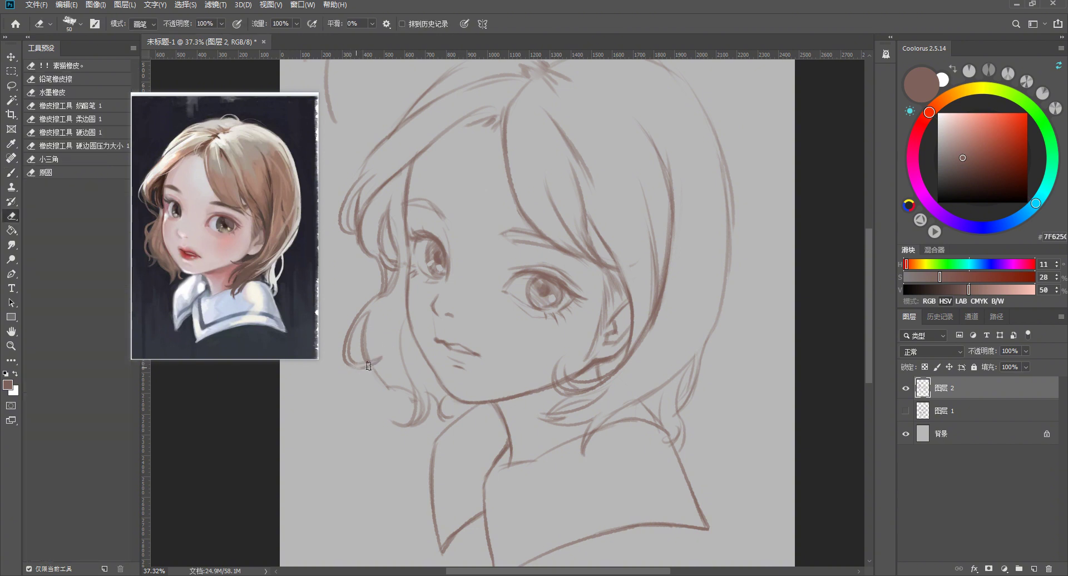
pyautogui.press('b')
pyautogui.press('e')
pyautogui.moveTo(381, 342); pyautogui.dragTo(358, 366)
pyautogui.press('b')
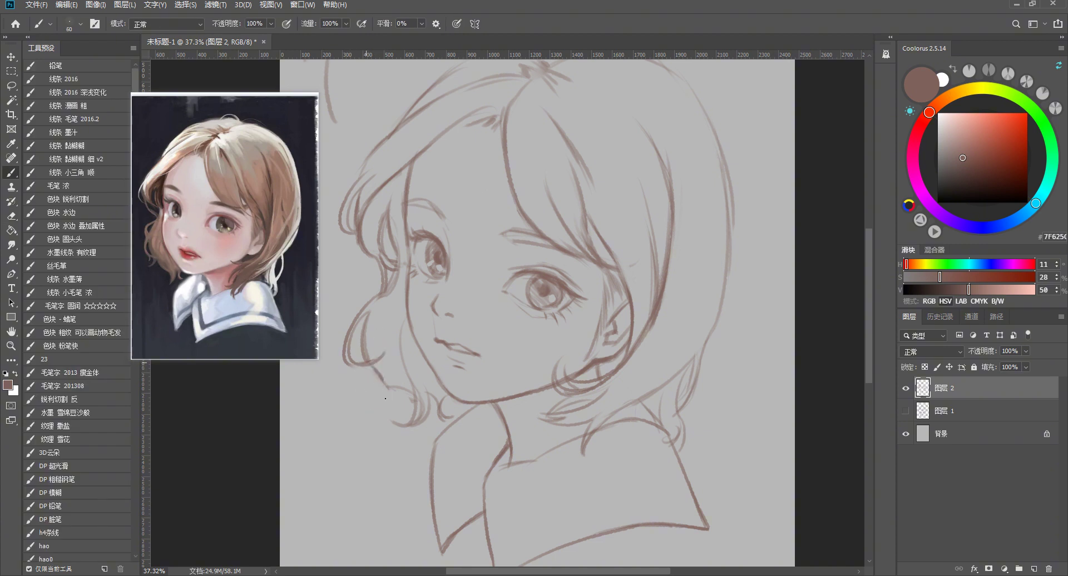
# Draw a new curl and a curved stroke on the lower-left hair
pyautogui.moveTo(369, 368); pyautogui.dragTo(365, 406)
pyautogui.press('e')
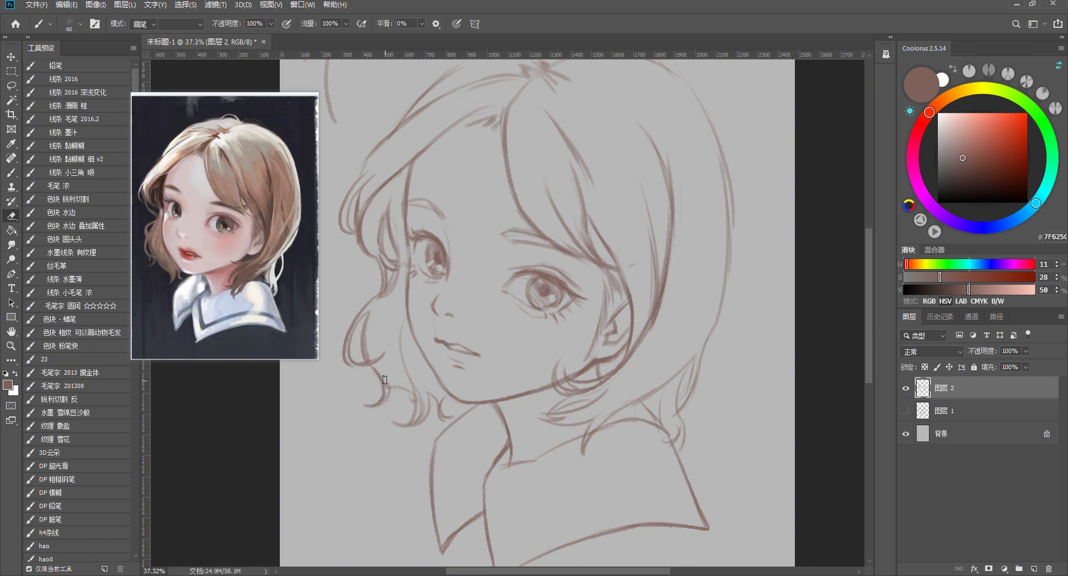
pyautogui.press('b')
pyautogui.moveTo(389, 384); pyautogui.dragTo(412, 421)
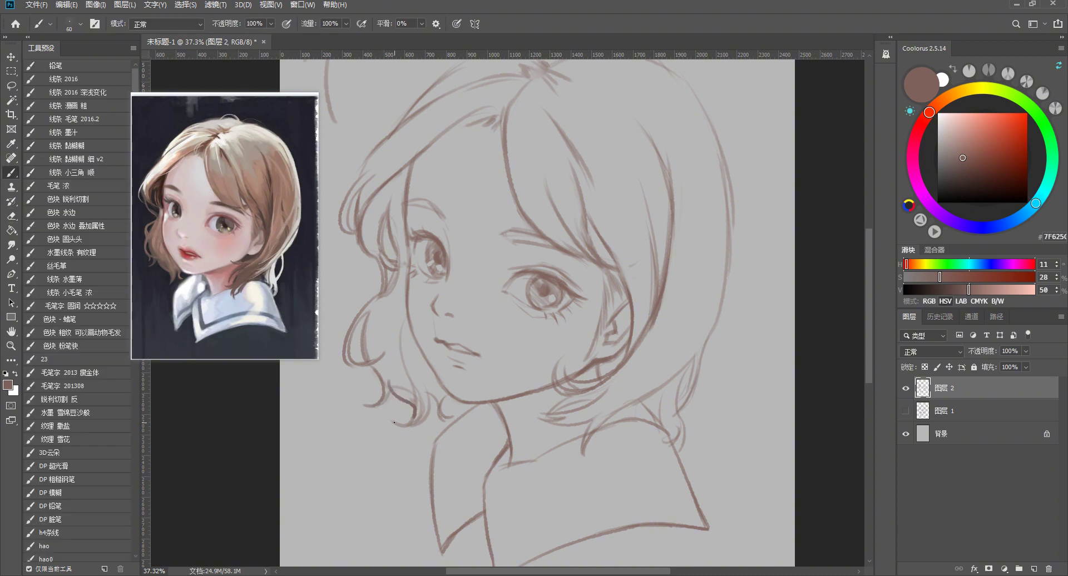
pyautogui.hotkey('ctrl', 'z')
pyautogui.moveTo(389, 387); pyautogui.dragTo(414, 409)
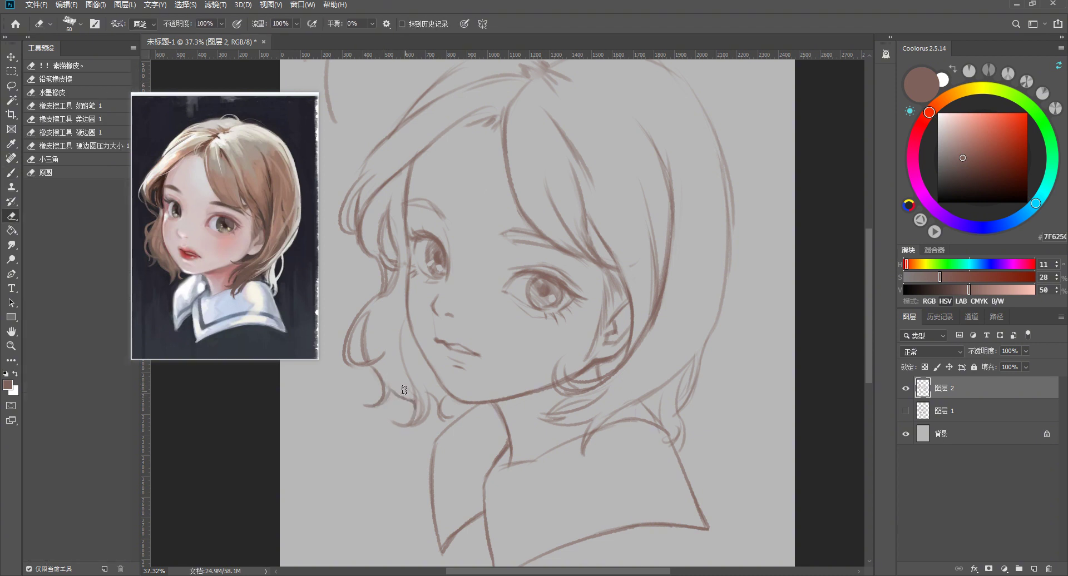
pyautogui.press('e')
pyautogui.press('b')
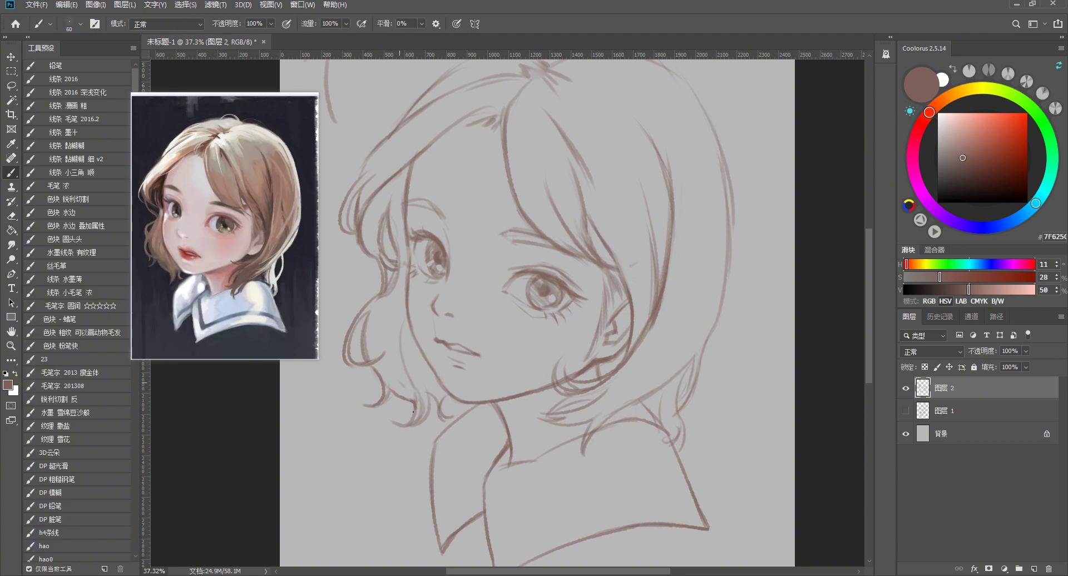
pyautogui.press('e')
pyautogui.press('b')
# Draw a hair strand beside the cheek, trying several strokes with undo
pyautogui.hotkey('ctrl', 'z')
pyautogui.moveTo(408, 349)
pyautogui.mouseDown()
pyautogui.moveTo(427, 399)
pyautogui.moveTo(422, 349)
pyautogui.moveTo(406, 326)
pyautogui.mouseUp()
pyautogui.hotkey('ctrl', 'z')
pyautogui.hotkey('ctrl', 'z')
pyautogui.hotkey('ctrl', 'z')
pyautogui.hotkey('ctrl', 'z')
pyautogui.moveTo(428, 361); pyautogui.dragTo(419, 414)
pyautogui.hotkey('ctrl', 'z')
pyautogui.hotkey('ctrl', 'z')
pyautogui.moveTo(410, 330); pyautogui.dragTo(433, 377)
pyautogui.hotkey('ctrl', 'z')
pyautogui.moveTo(404, 285)
pyautogui.mouseDown()
pyautogui.moveTo(396, 351)
pyautogui.moveTo(424, 365)
pyautogui.moveTo(413, 370)
pyautogui.mouseUp()
pyautogui.hotkey('ctrl', 'z')
pyautogui.hotkey('ctrl', 'z')
pyautogui.hotkey('ctrl', 'z')
pyautogui.hotkey('ctrl', 'z')
pyautogui.moveTo(405, 321); pyautogui.dragTo(405, 368)
pyautogui.moveTo(413, 322); pyautogui.dragTo(439, 378)
pyautogui.hotkey('ctrl', 'z')
# Try drawing a hair strand beside the left face line, undoing each failed attempt
pyautogui.press('e')
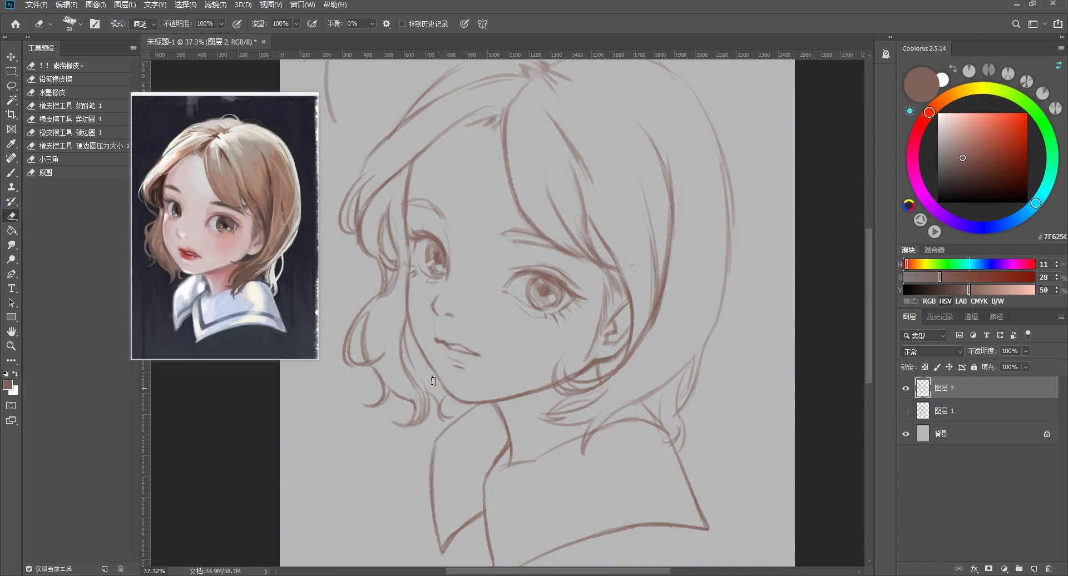
pyautogui.press('b')
pyautogui.scroll(-5, 490, 306)
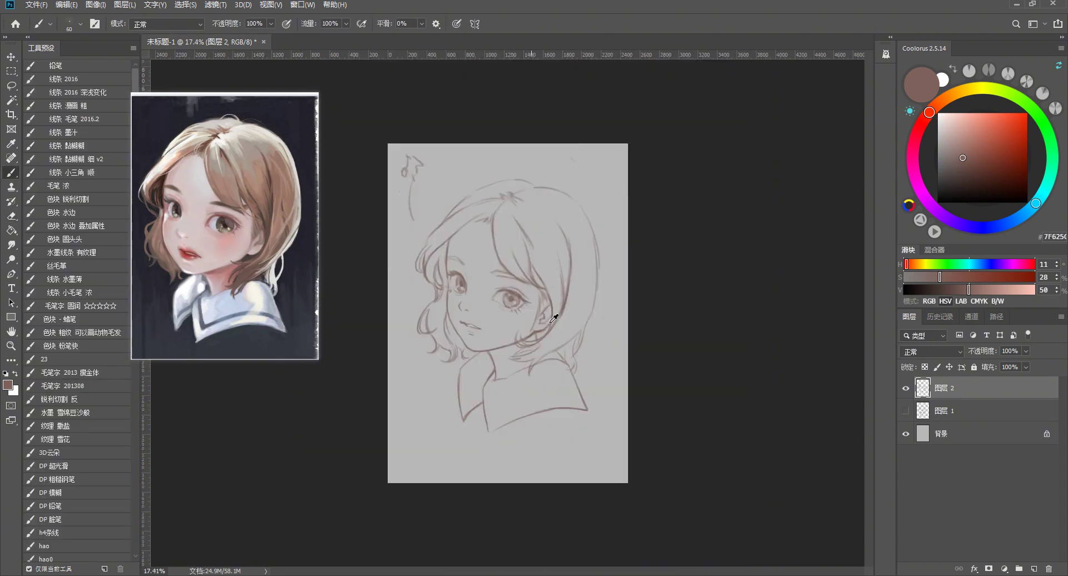
pyautogui.scroll(4, 472, 251)
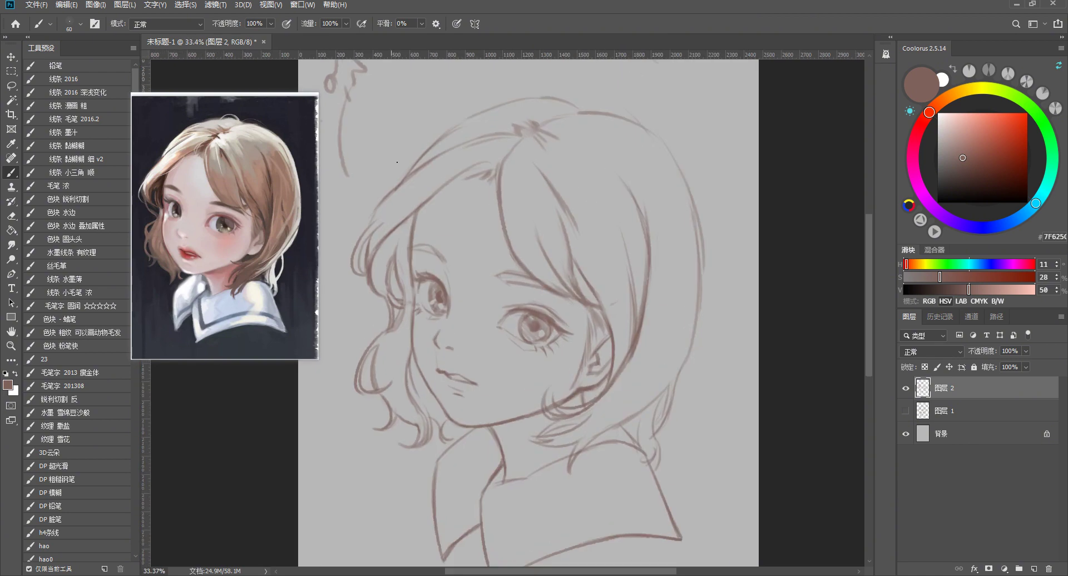
pyautogui.press('e')
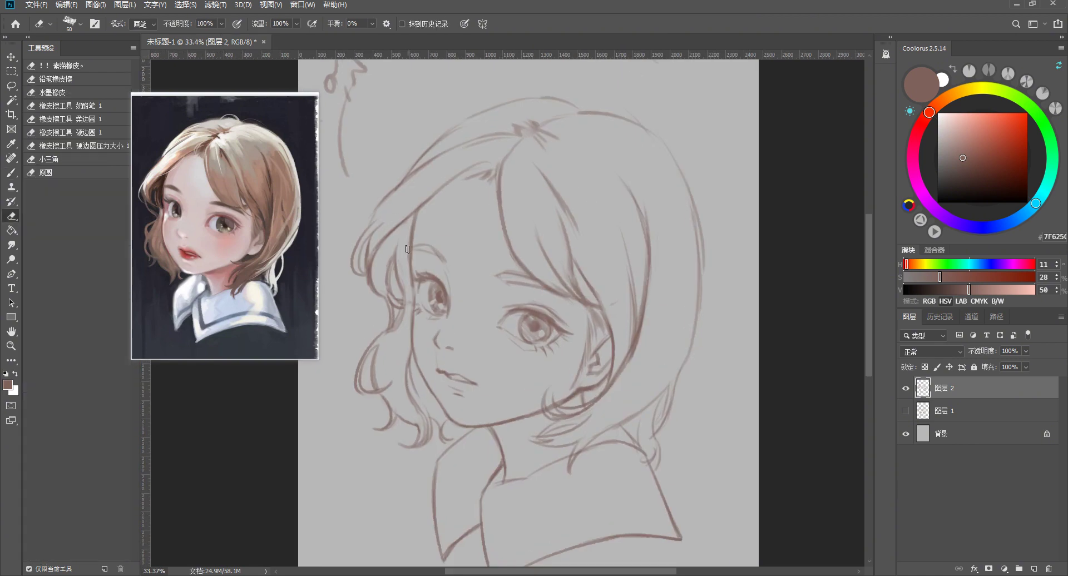
pyautogui.press('b')
pyautogui.moveTo(400, 225); pyautogui.dragTo(405, 283)
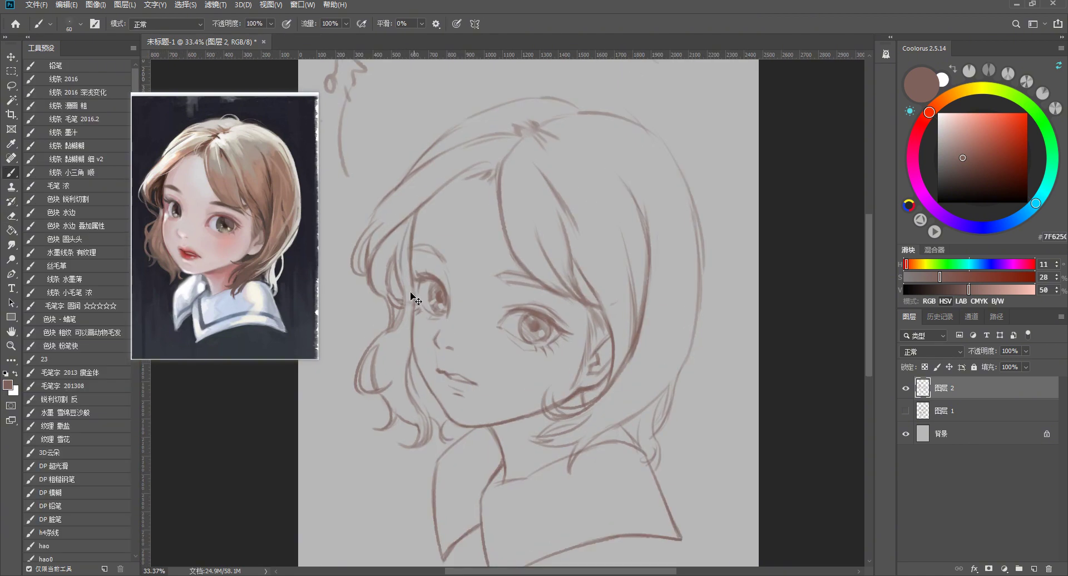
pyautogui.hotkey('ctrl', 'z')
pyautogui.moveTo(407, 225); pyautogui.dragTo(408, 285)
pyautogui.hotkey('ctrl', 'z')
pyautogui.moveTo(409, 251); pyautogui.dragTo(411, 282)
pyautogui.moveTo(402, 224); pyautogui.dragTo(406, 252)
pyautogui.hotkey('ctrl', 'z')
pyautogui.hotkey('ctrl', 'z')
# Add short flyaway strands rising from the crown and top tuft of the head
pyautogui.scroll(1, 528, 204)
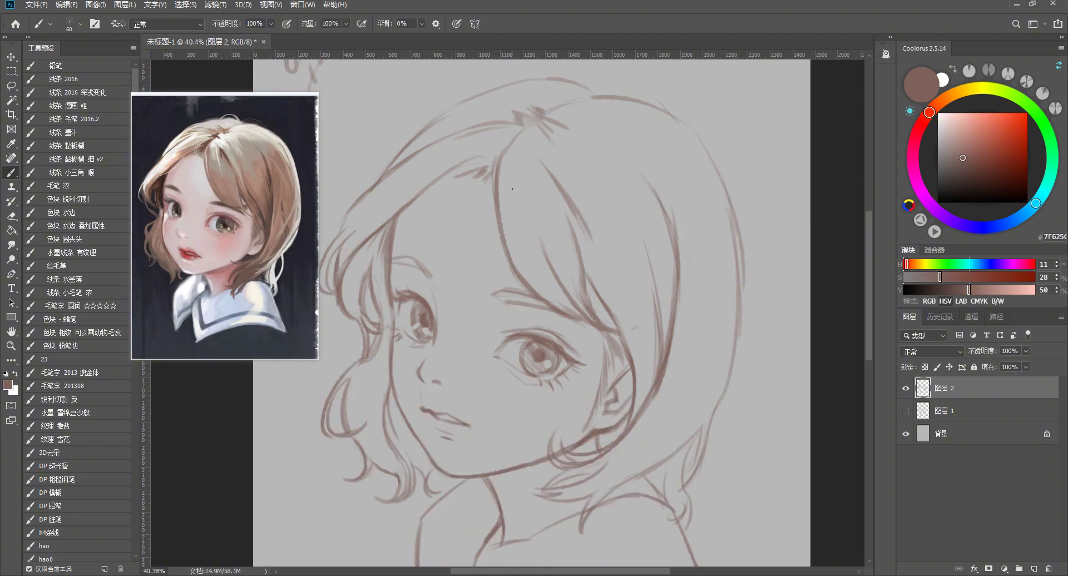
pyautogui.moveTo(439, 187)
pyautogui.mouseDown()
pyautogui.moveTo(476, 178)
pyautogui.moveTo(459, 168)
pyautogui.mouseUp()
pyautogui.hotkey('ctrl', 'z')
pyautogui.moveTo(474, 120)
pyautogui.mouseDown()
pyautogui.moveTo(527, 126)
pyautogui.moveTo(442, 120)
pyautogui.moveTo(510, 101)
pyautogui.mouseUp()
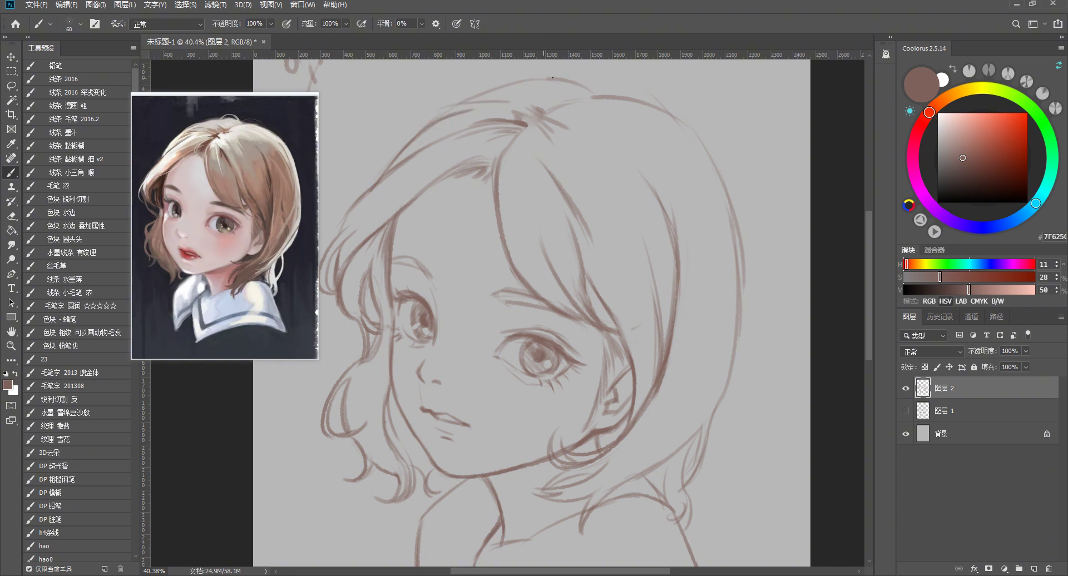
pyautogui.moveTo(536, 71); pyautogui.dragTo(590, 84)
pyautogui.press('e')
pyautogui.press('b')
pyautogui.scroll(-5, 588, 318)
# Draw thin hair strands just left of the central parting, discarding a stray curved stroke
pyautogui.scroll(2, 489, 198)
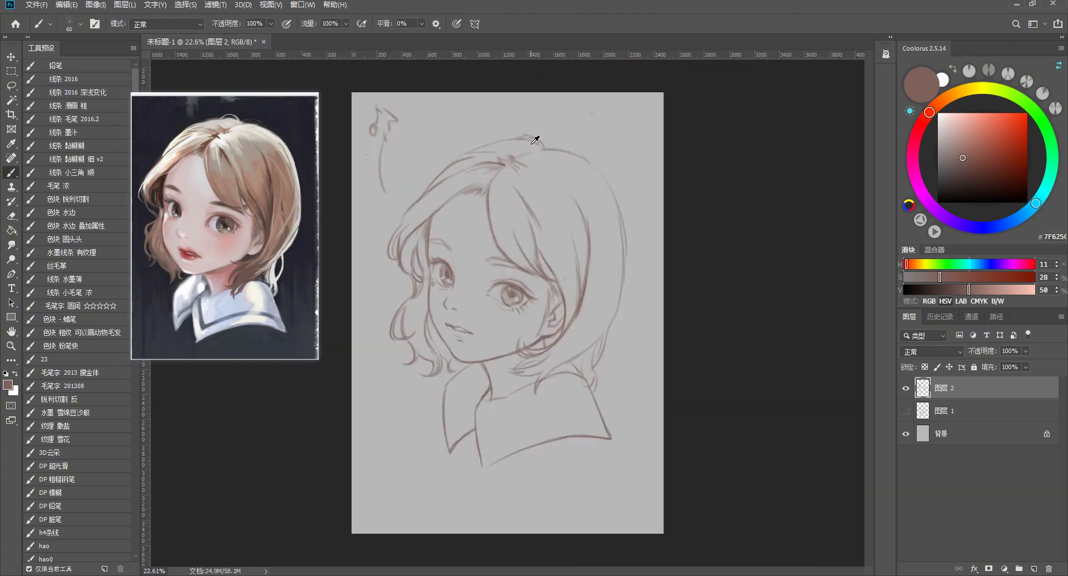
pyautogui.scroll(2, 485, 193)
pyautogui.scroll(1, 484, 192)
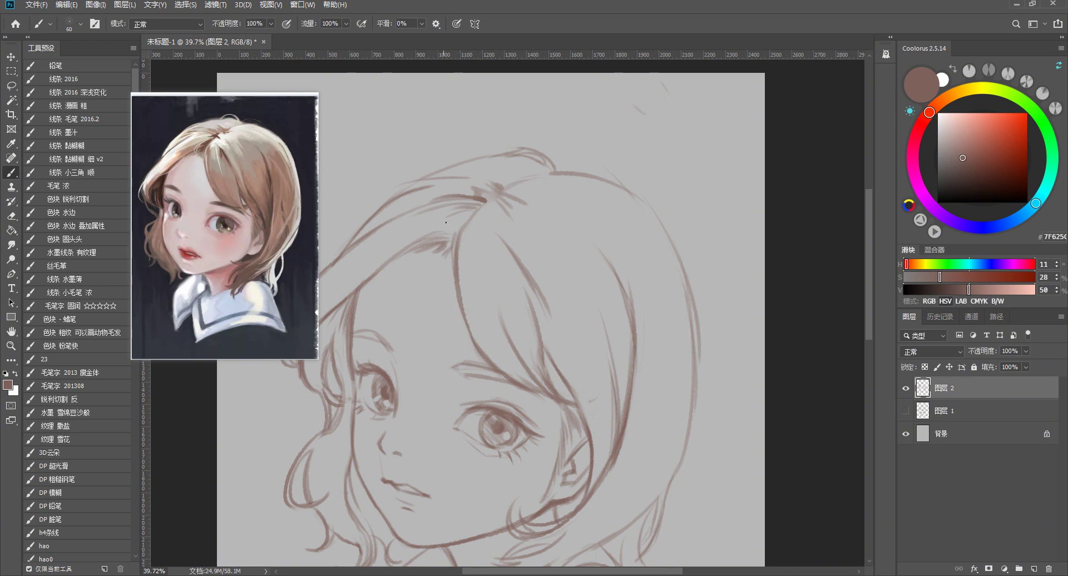
pyautogui.moveTo(422, 242); pyautogui.dragTo(416, 274)
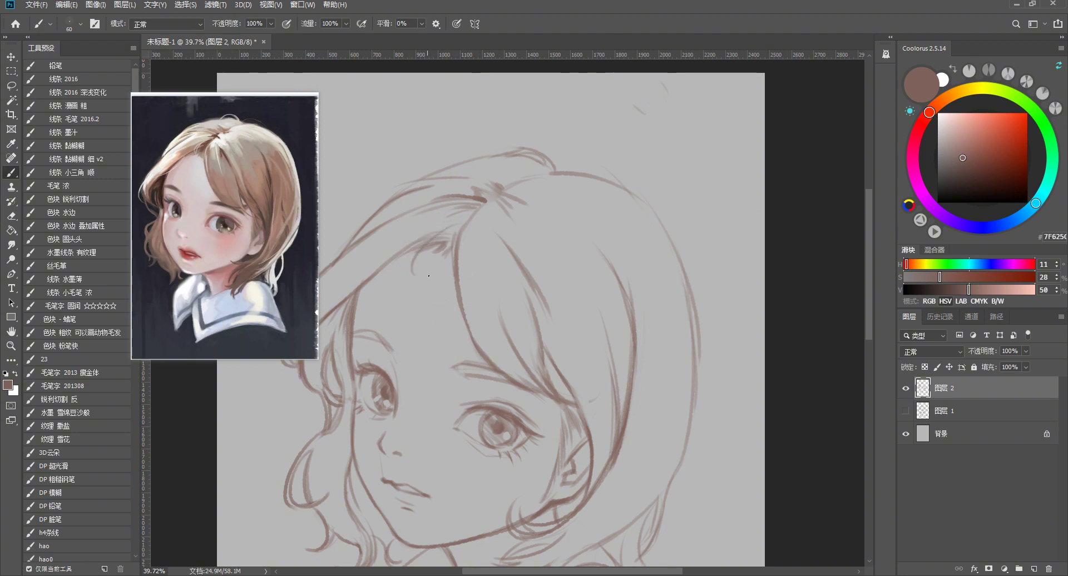
pyautogui.hotkey('ctrl', 'z')
pyautogui.moveTo(451, 238); pyautogui.dragTo(421, 276)
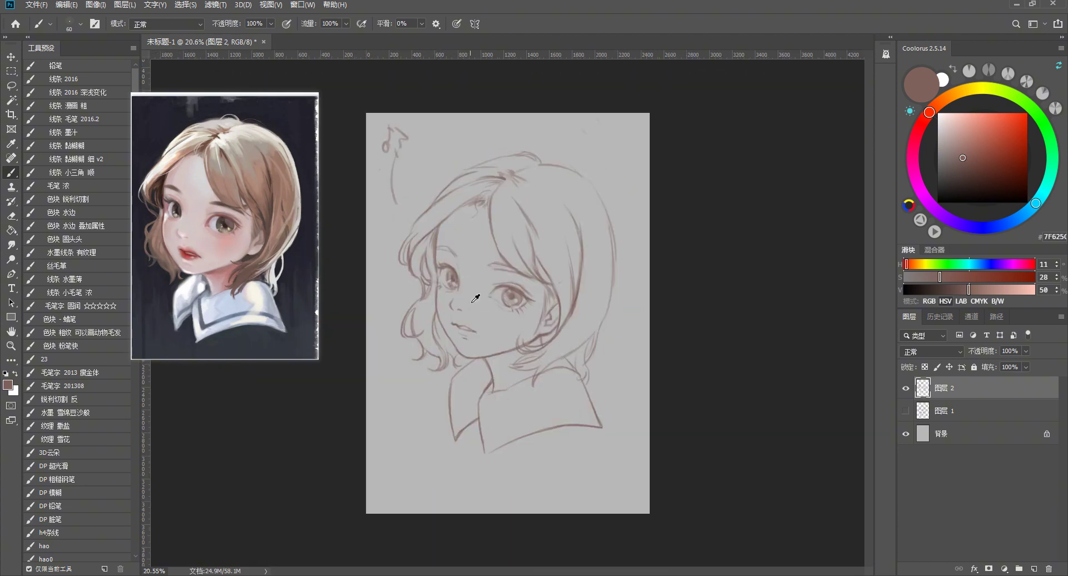
pyautogui.moveTo(443, 317); pyautogui.dragTo(482, 150)
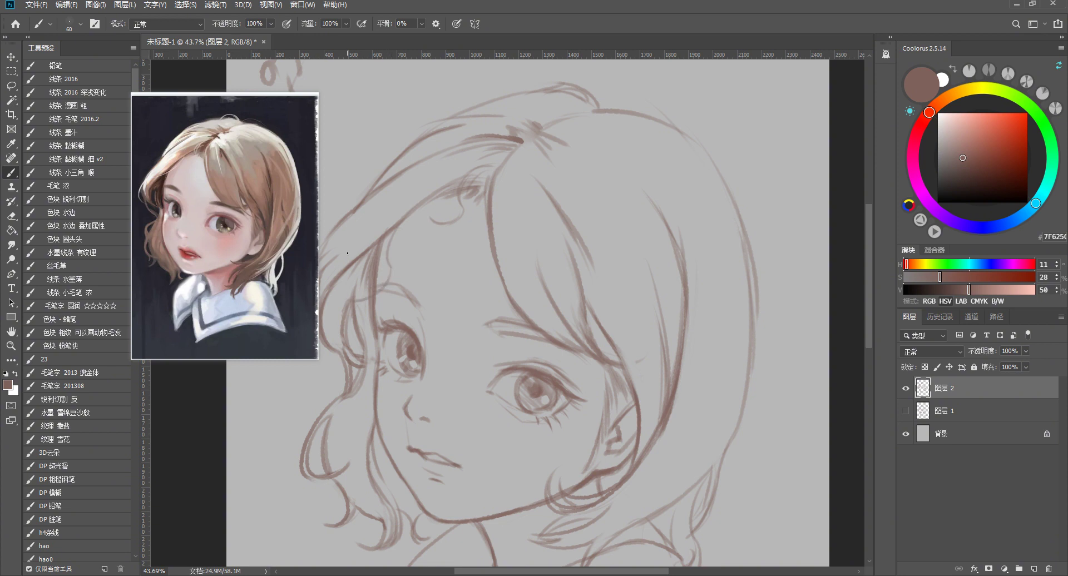
pyautogui.scroll(-5, 496, 252)
pyautogui.scroll(4, 464, 197)
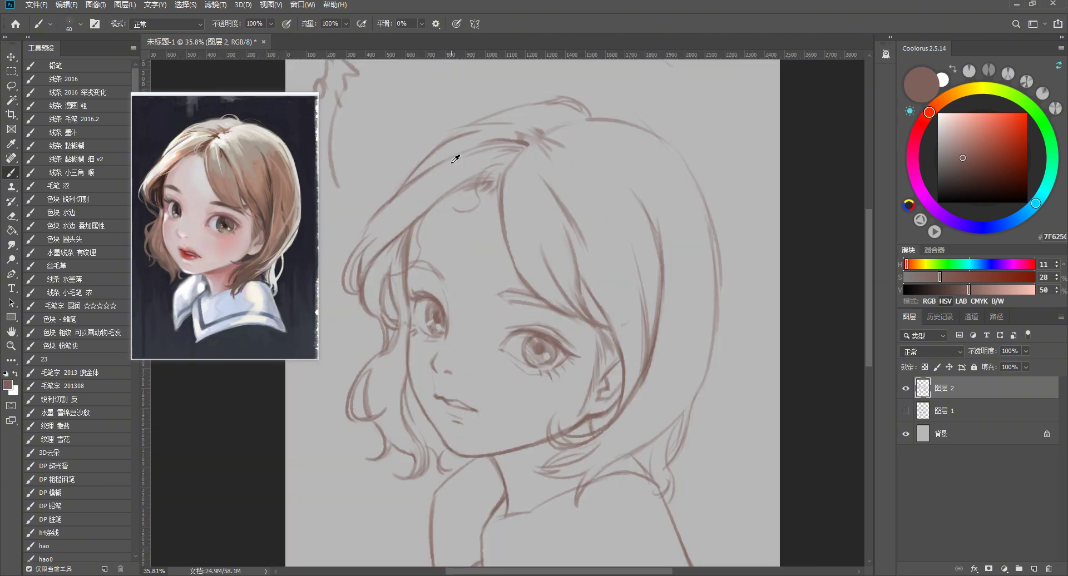
# Zoom out and flip the canvas horizontally with Ctrl+Shift+H to check the drawing
pyautogui.press('e')
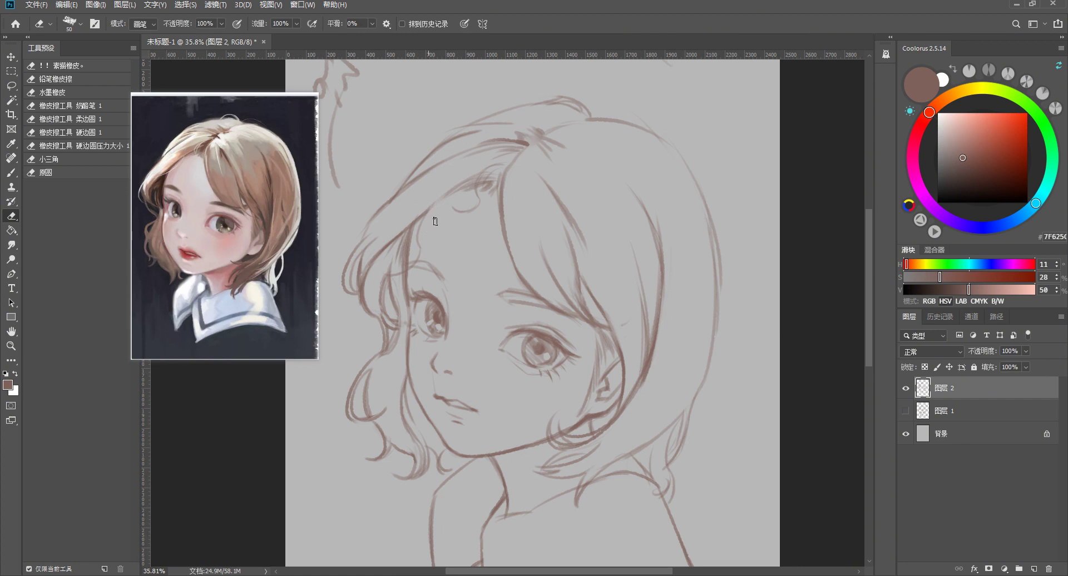
pyautogui.press('b')
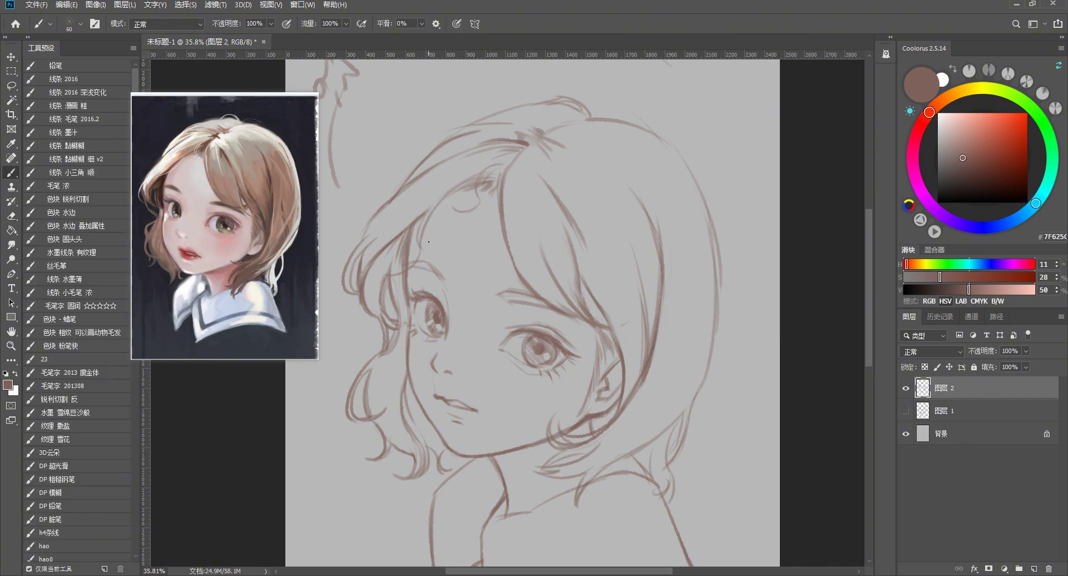
pyautogui.press('e')
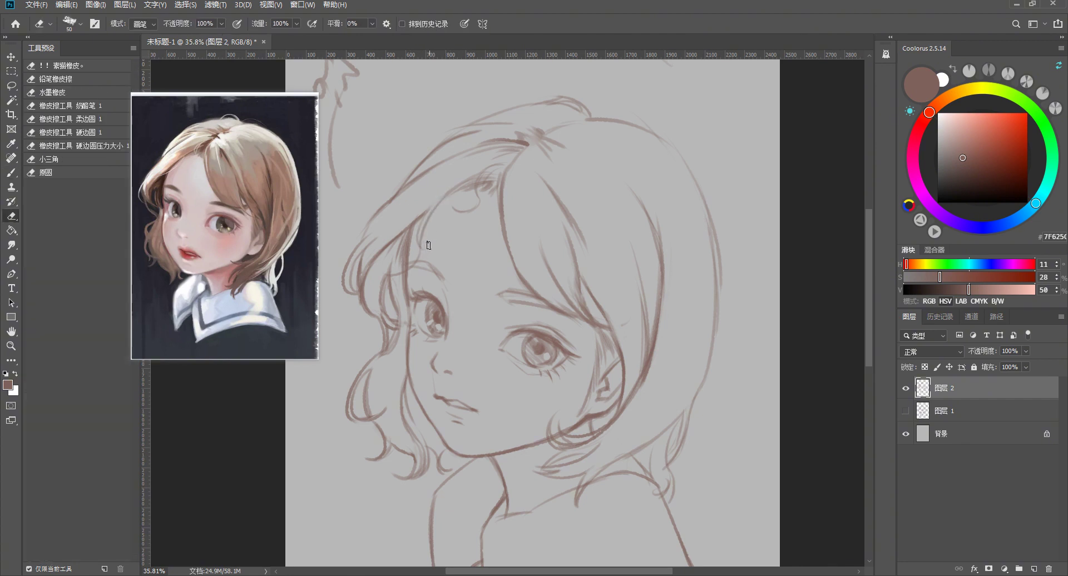
pyautogui.scroll(-1, 467, 166)
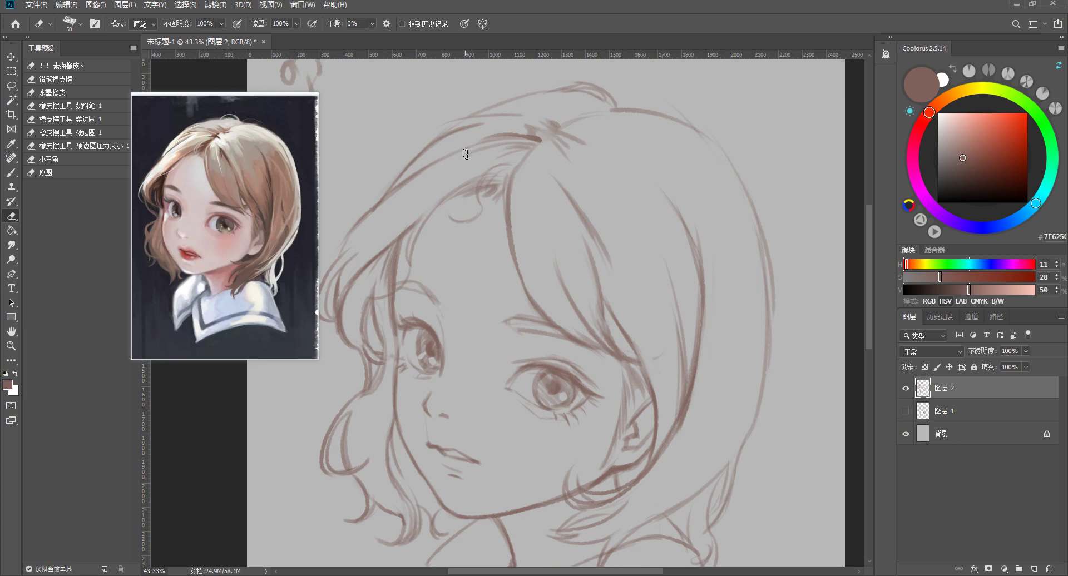
pyautogui.press('b')
pyautogui.scroll(-1, 689, 178)
pyautogui.moveTo(638, 249); pyautogui.dragTo(615, 291)
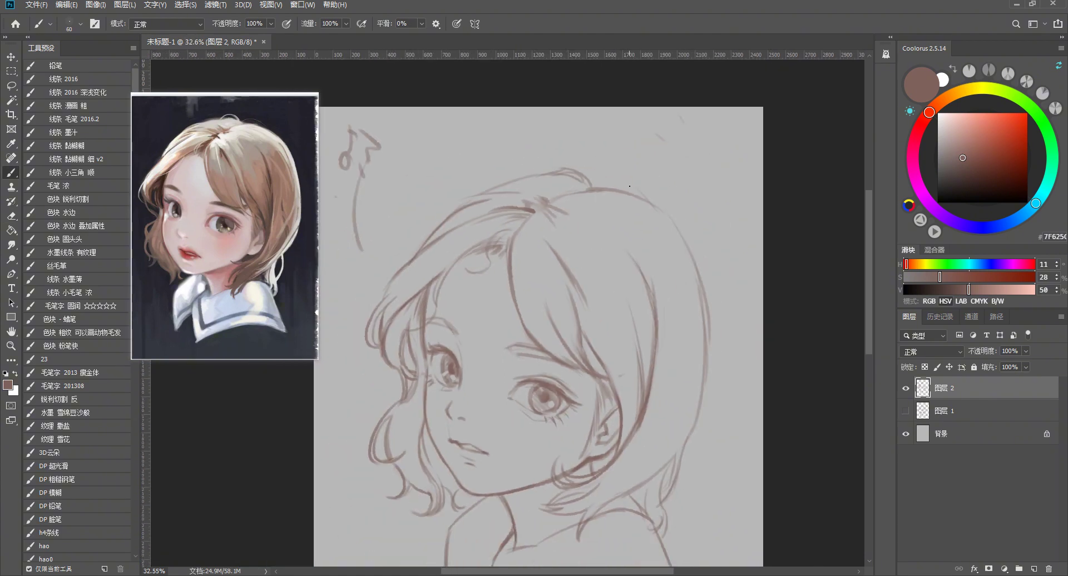
pyautogui.scroll(-4, 631, 194)
pyautogui.hotkey('ctrl', 'shift', 'h')
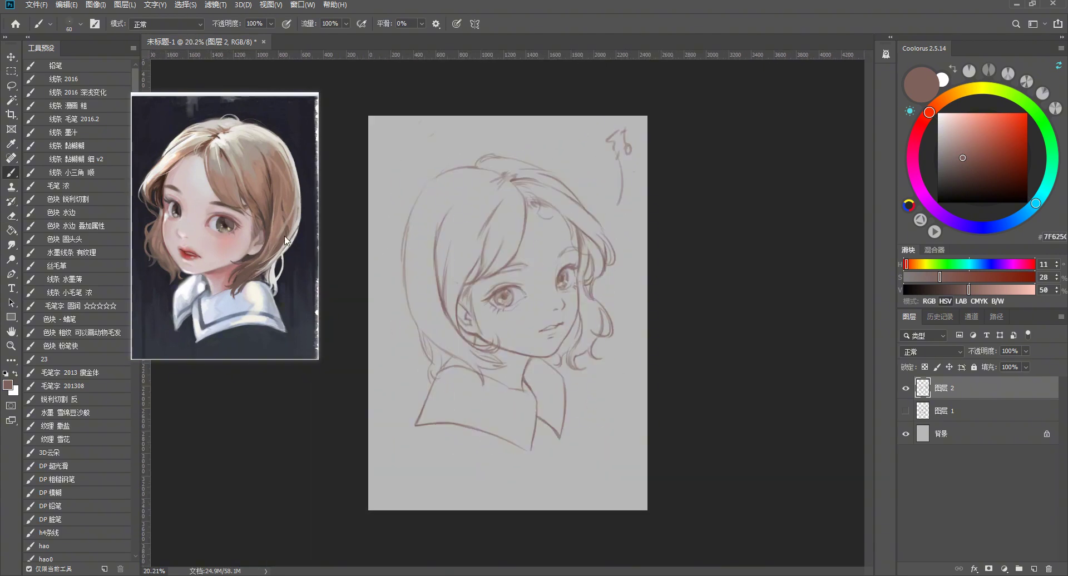
# Flip the painted reference image horizontally via 图像处理 > Flip Horizontal
pyautogui.rightClick(231, 218)
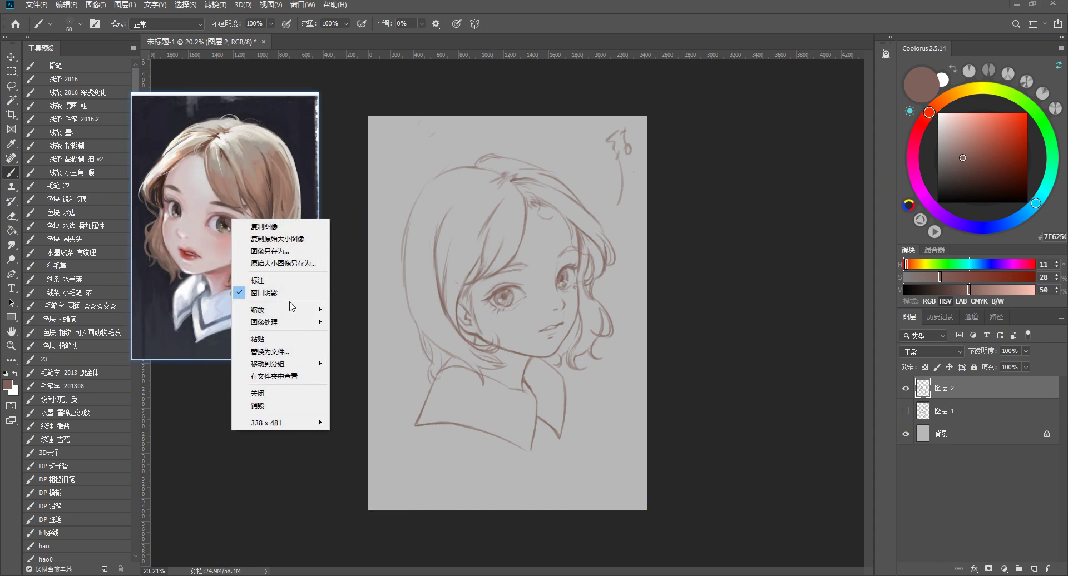
pyautogui.moveTo(276, 322)
pyautogui.click(350, 335)
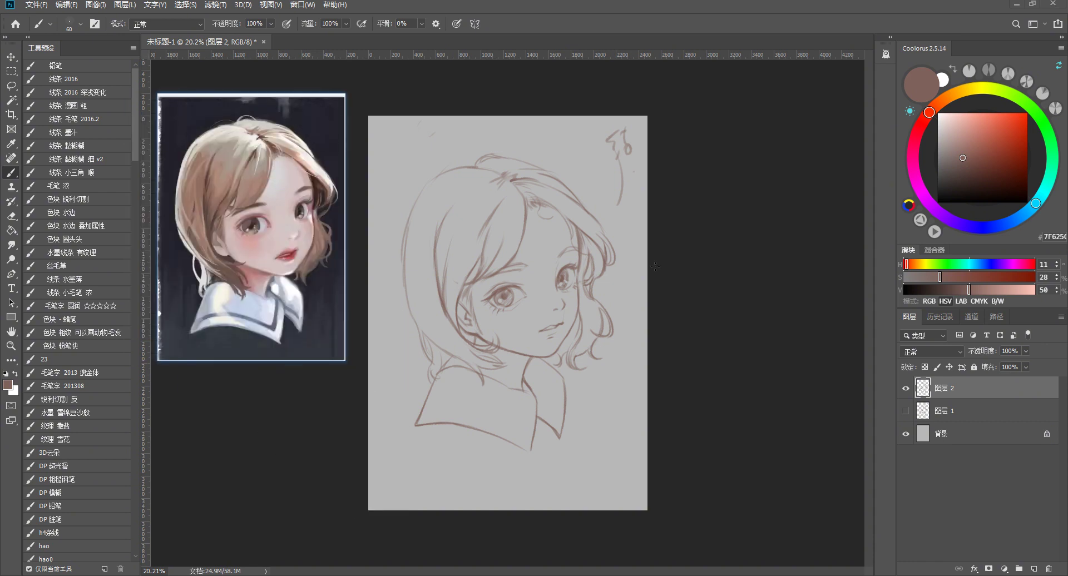
pyautogui.scroll(3, 654, 266)
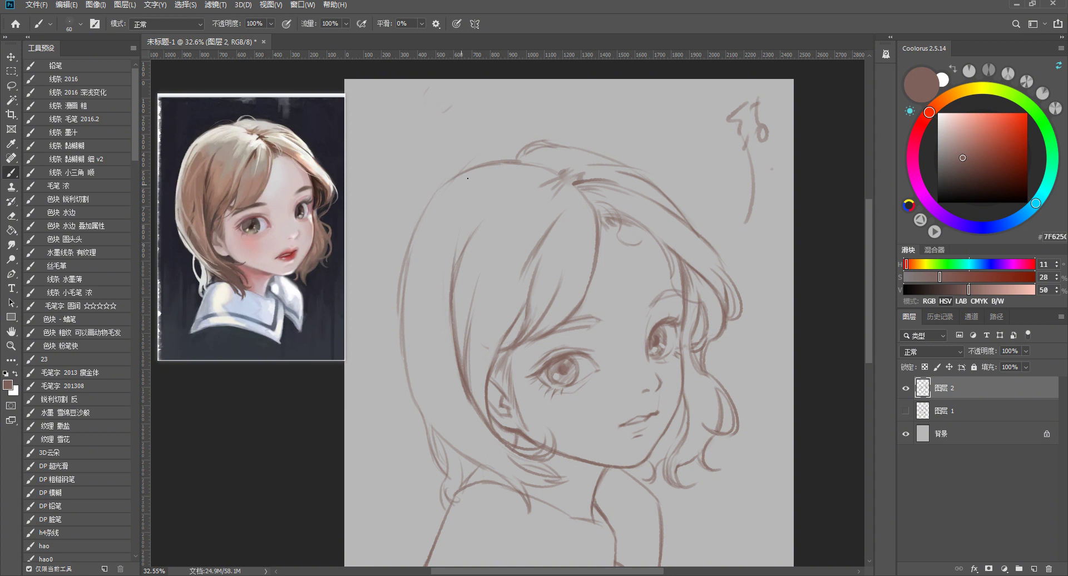
# Brush a thin strand and a line along the left outer hair edge
pyautogui.press('e')
pyautogui.press('b')
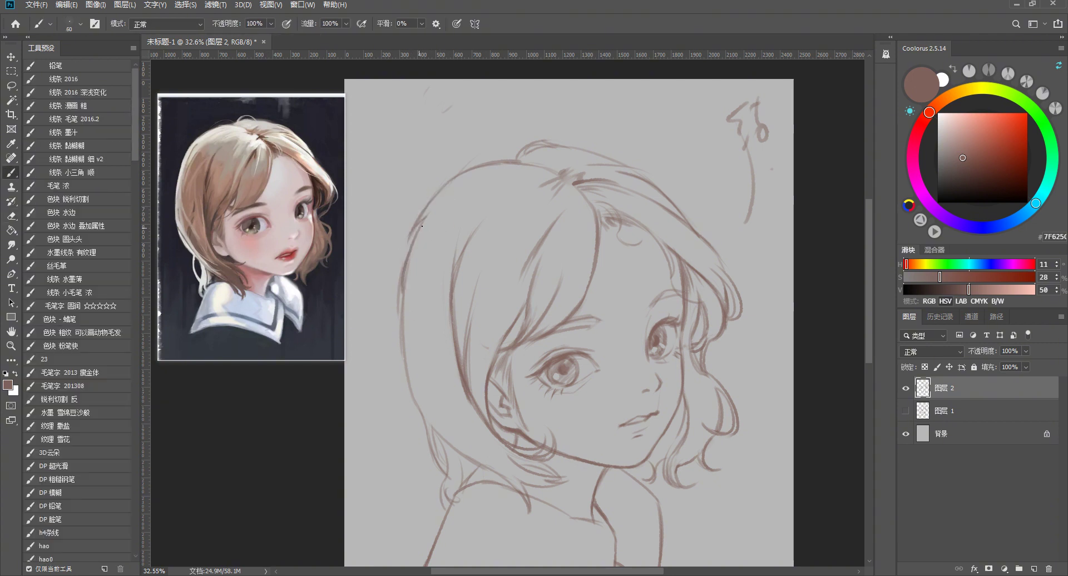
pyautogui.press('e')
pyautogui.press('b')
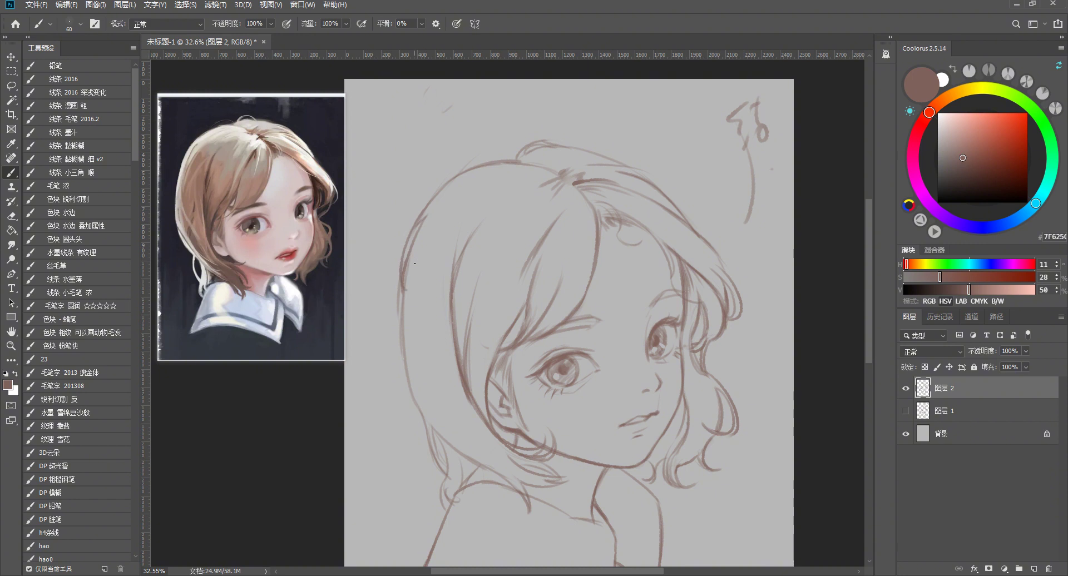
pyautogui.press('e')
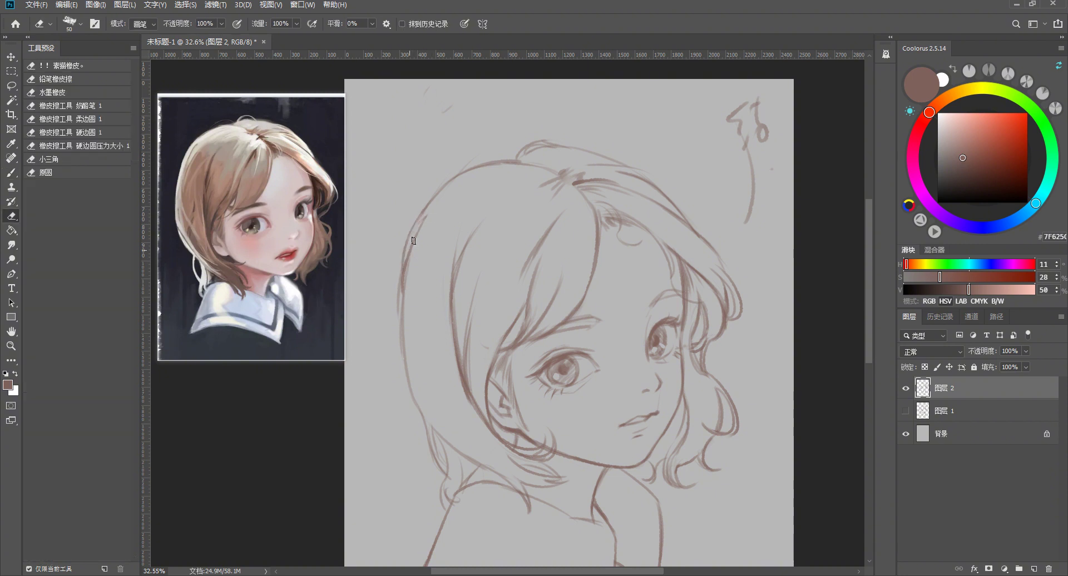
pyautogui.press('b')
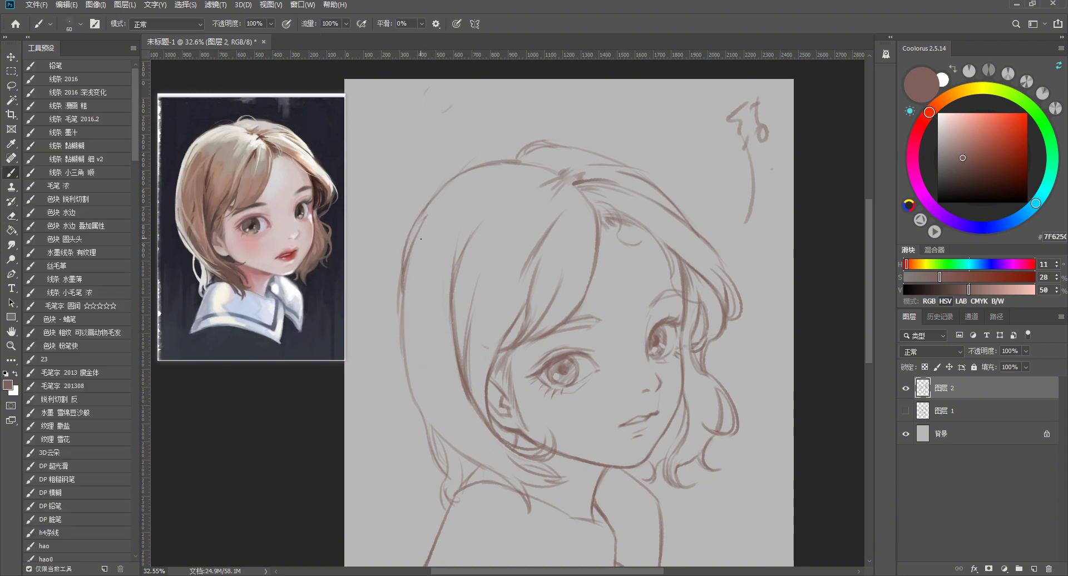
pyautogui.moveTo(413, 301); pyautogui.dragTo(430, 369)
pyautogui.press('e')
pyautogui.press('b')
pyautogui.moveTo(410, 272); pyautogui.dragTo(396, 369)
# Erase stray lines at the left hair edge and draw a curved strand by the neck
pyautogui.press('e')
pyautogui.moveTo(408, 291)
pyautogui.mouseDown()
pyautogui.moveTo(402, 257)
pyautogui.moveTo(399, 340)
pyautogui.mouseUp()
pyautogui.press('b')
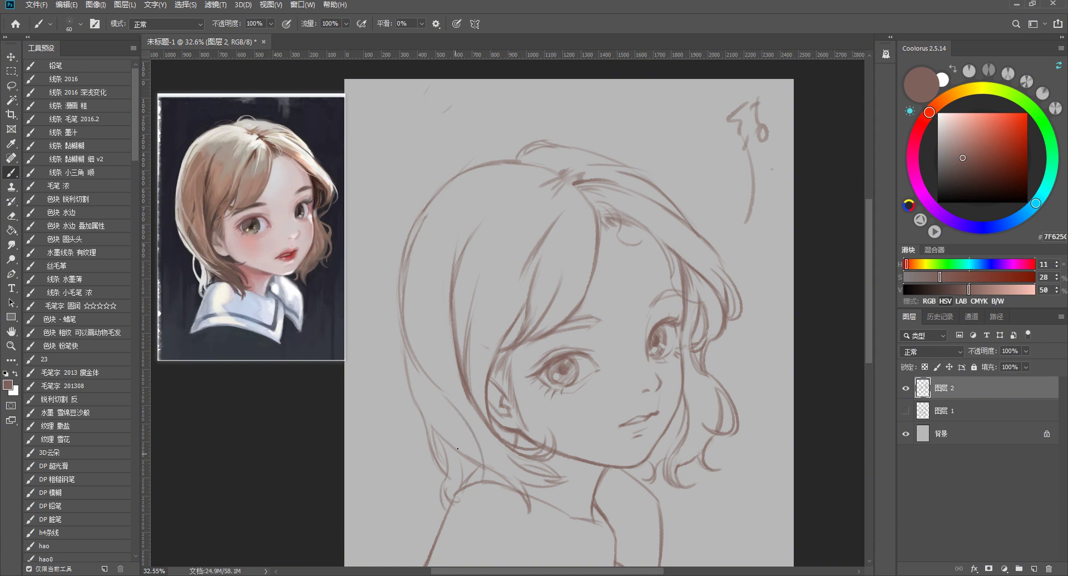
pyautogui.moveTo(443, 389); pyautogui.dragTo(485, 466)
pyautogui.hotkey('ctrl', 'z')
pyautogui.moveTo(443, 390); pyautogui.dragTo(485, 470)
pyautogui.moveTo(461, 414); pyautogui.dragTo(479, 475)
pyautogui.hotkey('ctrl', 'z')
pyautogui.moveTo(475, 437); pyautogui.dragTo(478, 481)
# Redraw the left hair outline, undoing the first attempts
pyautogui.press('e')
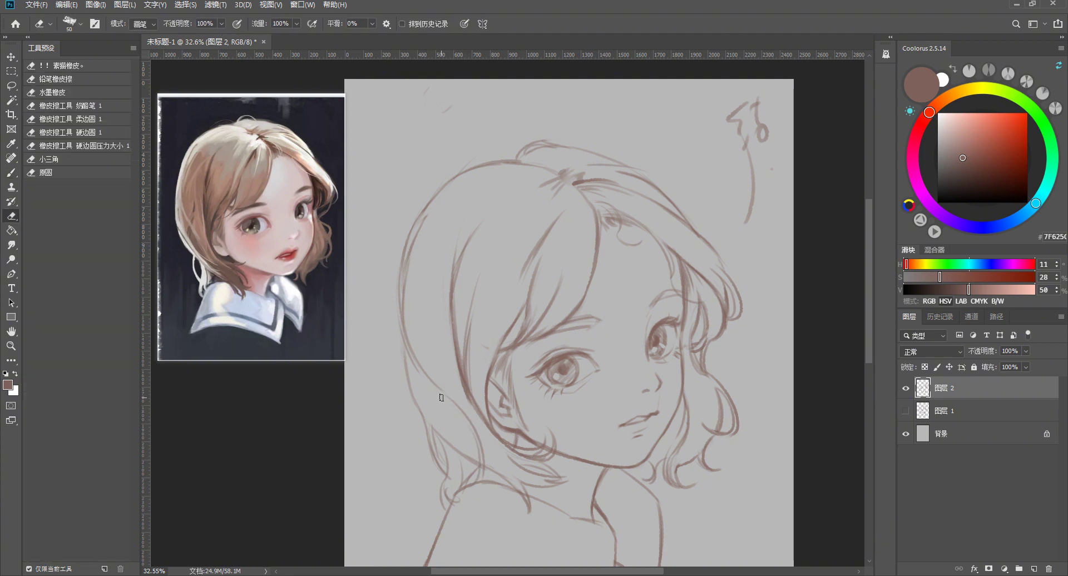
pyautogui.scroll(-2, 441, 397)
pyautogui.scroll(-3, 492, 251)
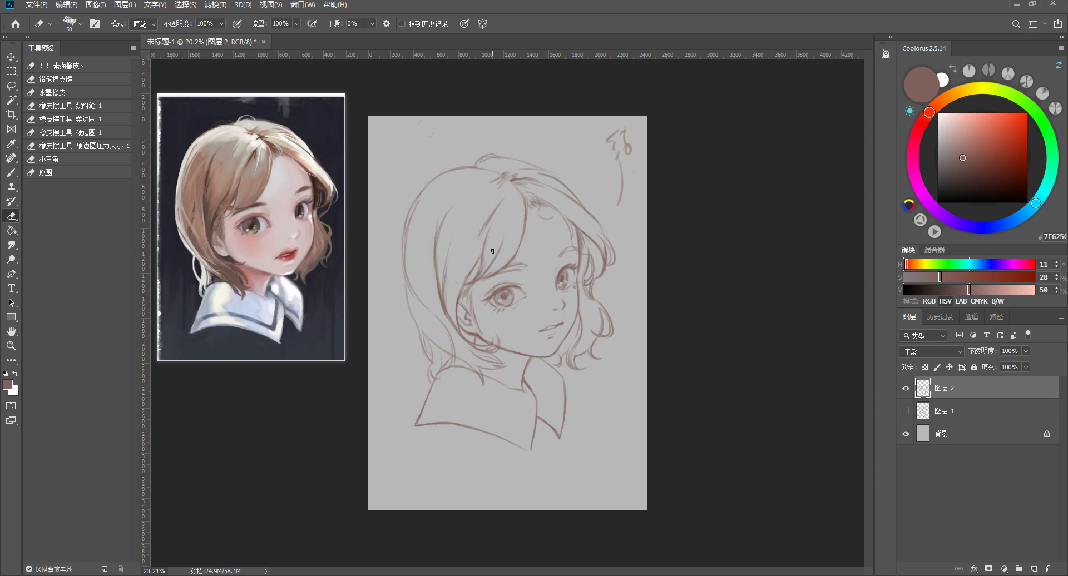
pyautogui.scroll(2, 492, 251)
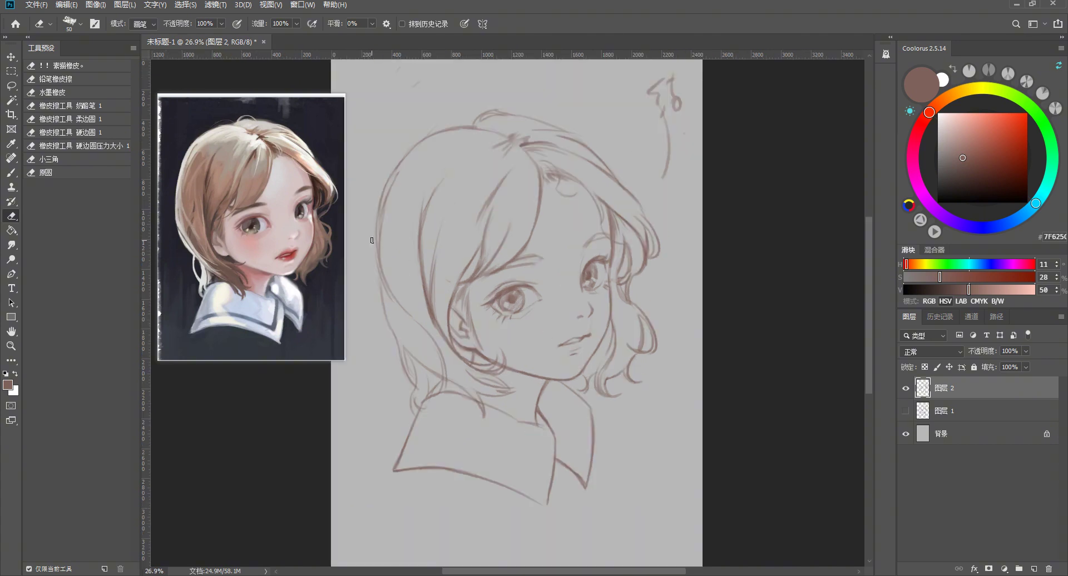
pyautogui.press('b')
pyautogui.moveTo(373, 239)
pyautogui.mouseDown()
pyautogui.moveTo(409, 364)
pyautogui.moveTo(396, 347)
pyautogui.mouseUp()
pyautogui.hotkey('ctrl', 'z')
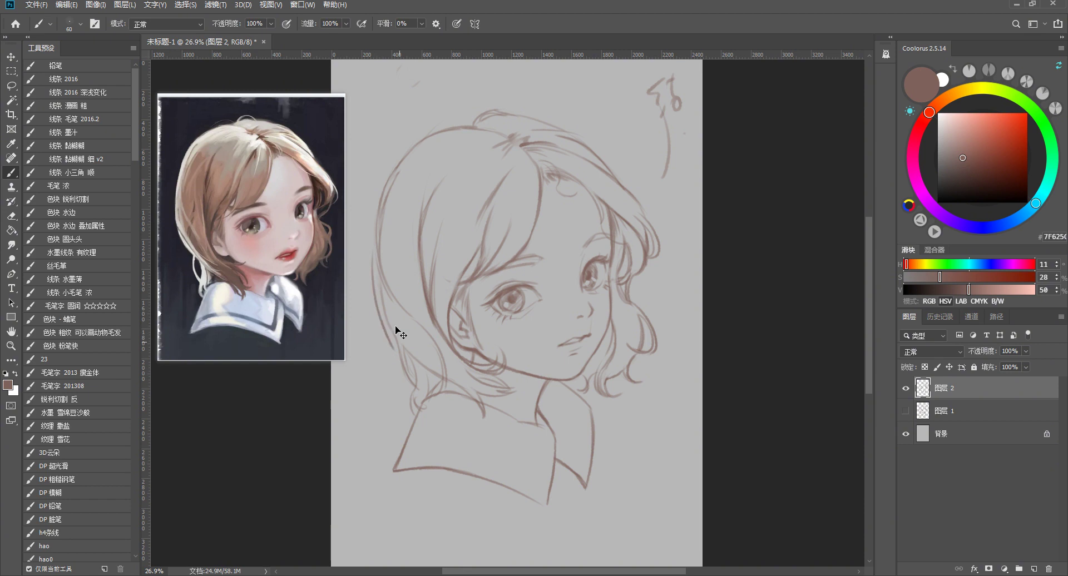
pyautogui.hotkey('ctrl', 'z')
pyautogui.moveTo(378, 262); pyautogui.dragTo(392, 340)
# Redraw the lower-left hair strand running down beside the neck
pyautogui.press('e')
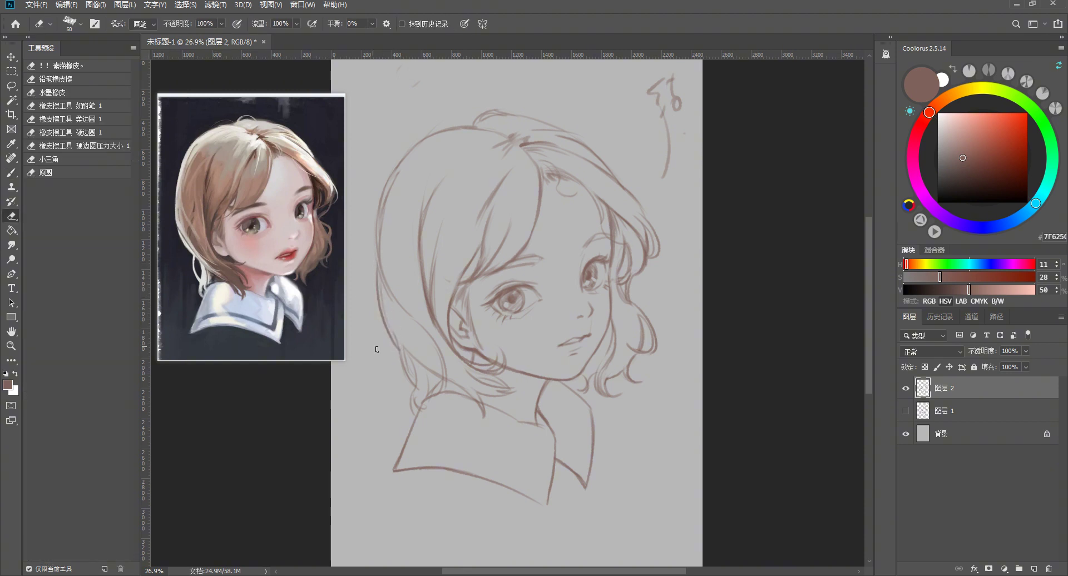
pyautogui.press('b')
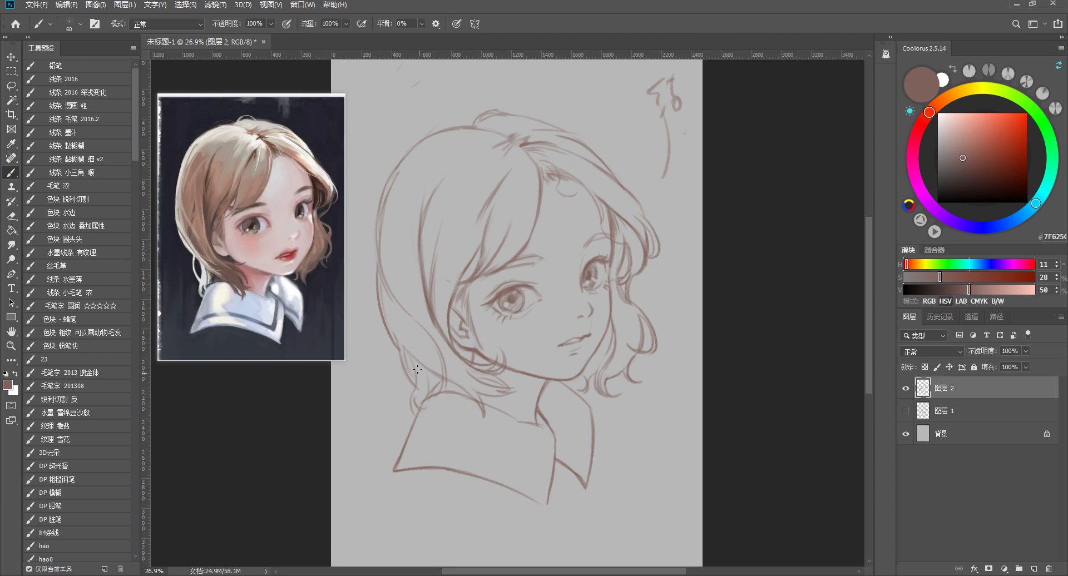
pyautogui.moveTo(417, 369); pyautogui.dragTo(409, 399)
pyautogui.hotkey('ctrl', 'z')
pyautogui.moveTo(408, 350); pyautogui.dragTo(416, 429)
# Erase part of the hair strand near the cheek and continue it down toward the cheek
pyautogui.scroll(-3, 484, 424)
pyautogui.scroll(3, 462, 367)
pyautogui.press('e')
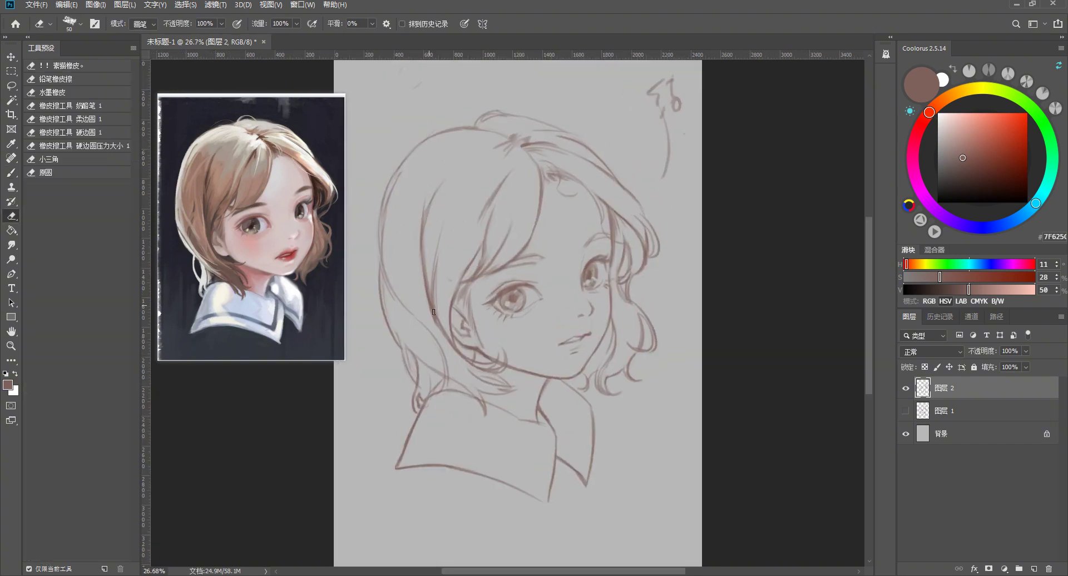
pyautogui.moveTo(423, 291); pyautogui.dragTo(446, 330)
pyautogui.press('b')
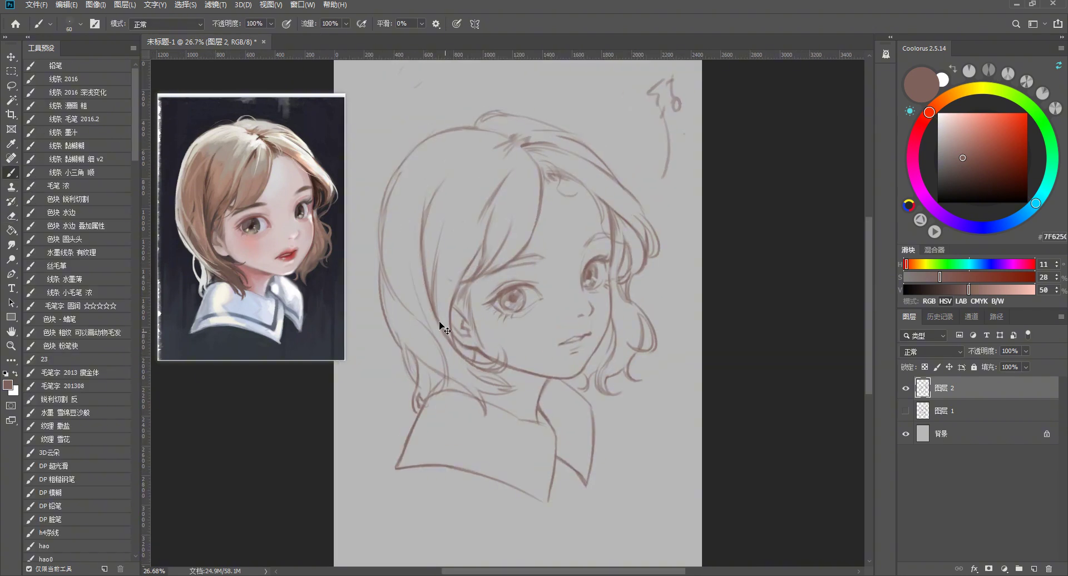
pyautogui.moveTo(448, 289); pyautogui.dragTo(470, 382)
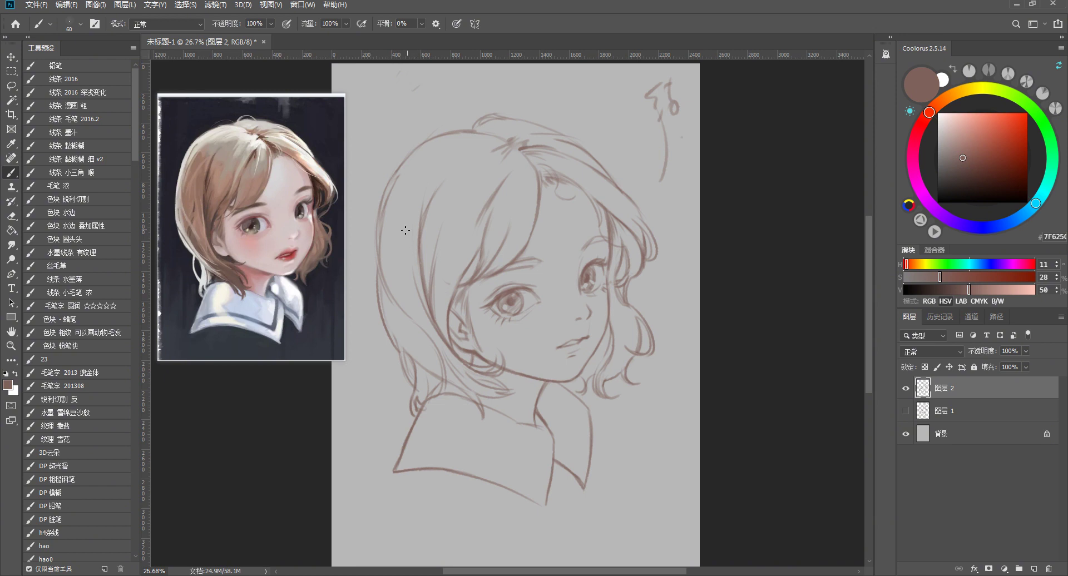
# Darken the hair line beside the cheek and add a short stroke along it
pyautogui.press('e')
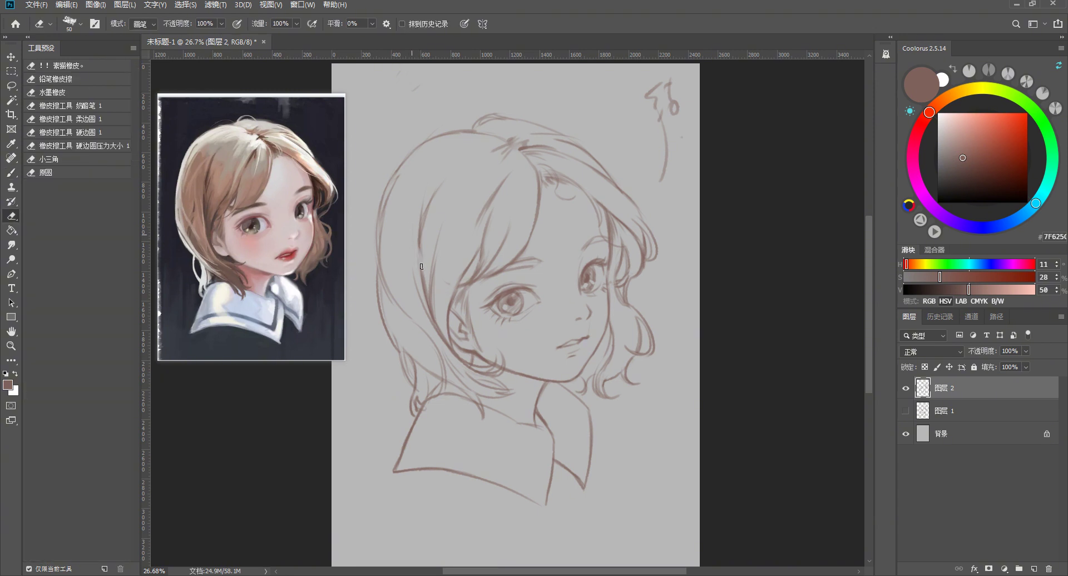
pyautogui.press('b')
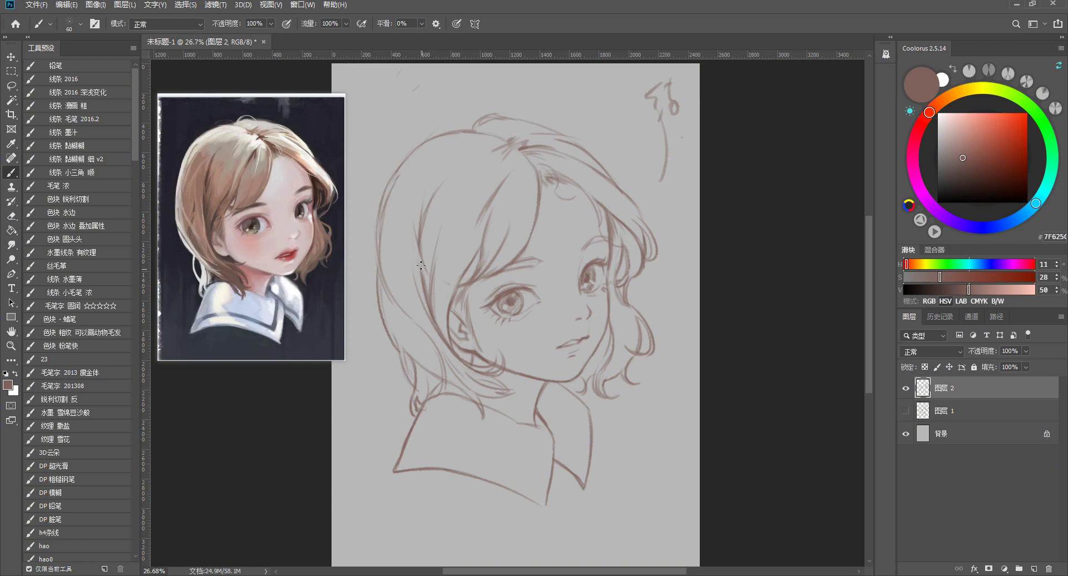
pyautogui.press('e')
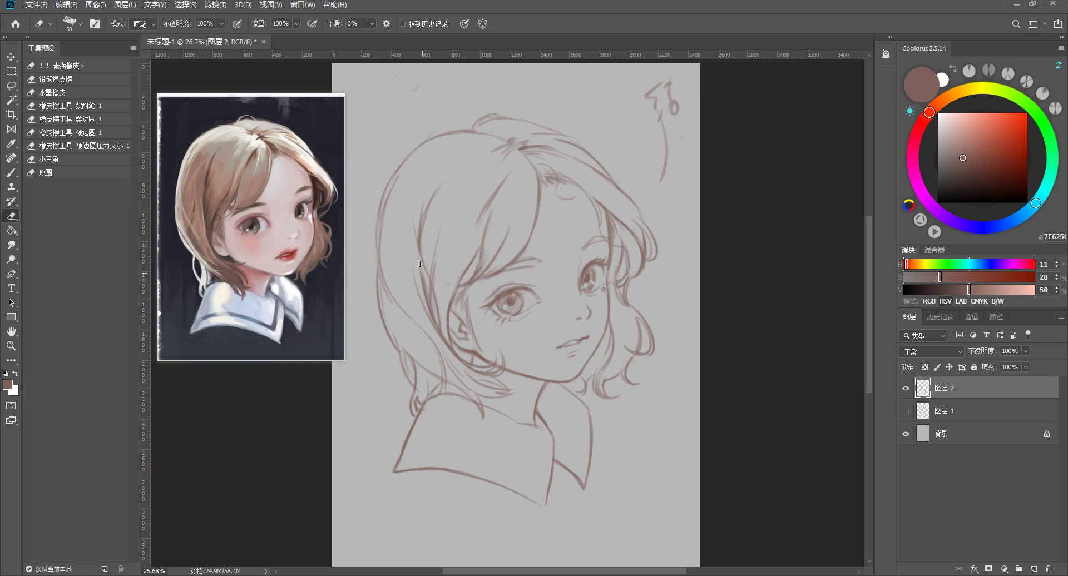
pyautogui.press('b')
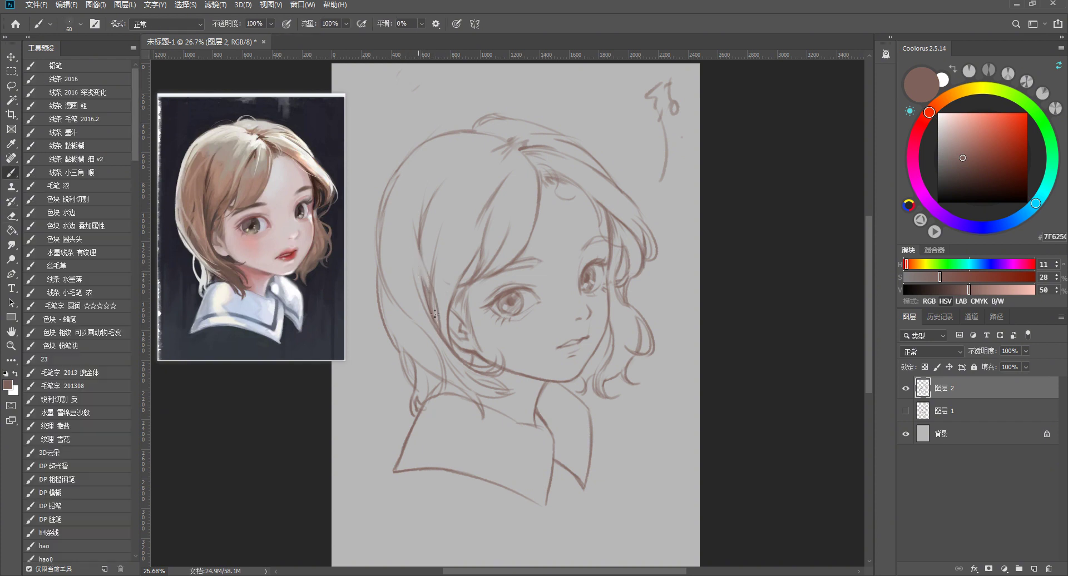
pyautogui.moveTo(431, 296); pyautogui.dragTo(437, 323)
pyautogui.press('e')
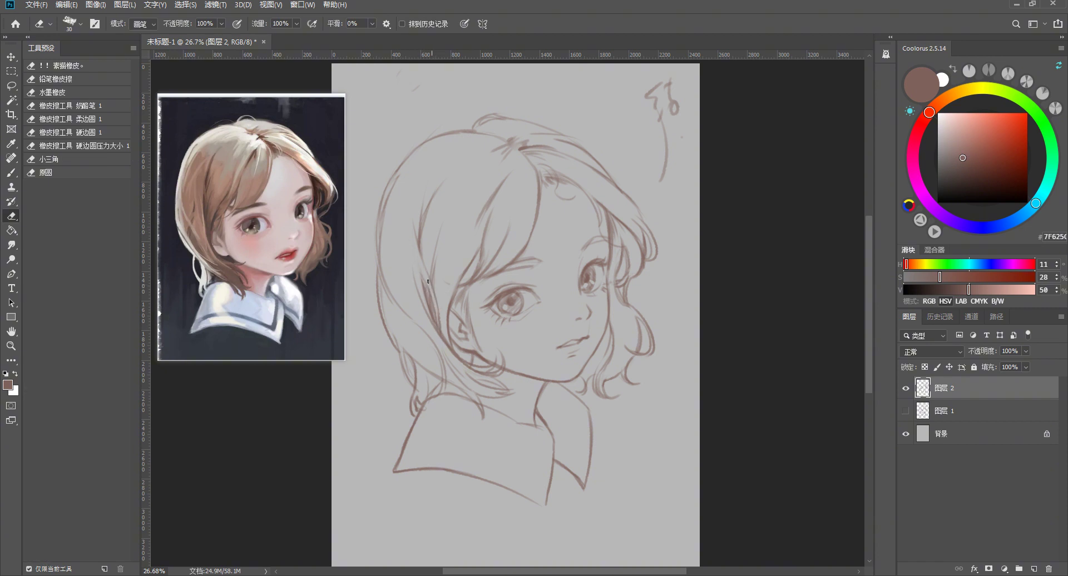
pyautogui.press('b')
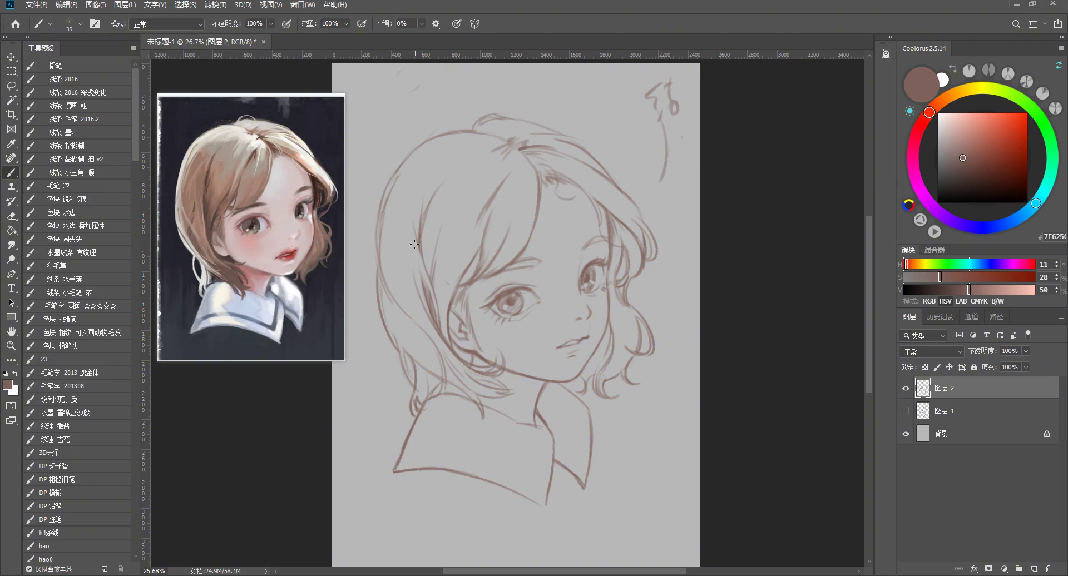
pyautogui.moveTo(417, 260); pyautogui.dragTo(430, 305)
pyautogui.scroll(-1, 513, 268)
# Check the brush preset picker, then paint a curved hair stroke falling left of the eye
pyautogui.scroll(-3, 624, 261)
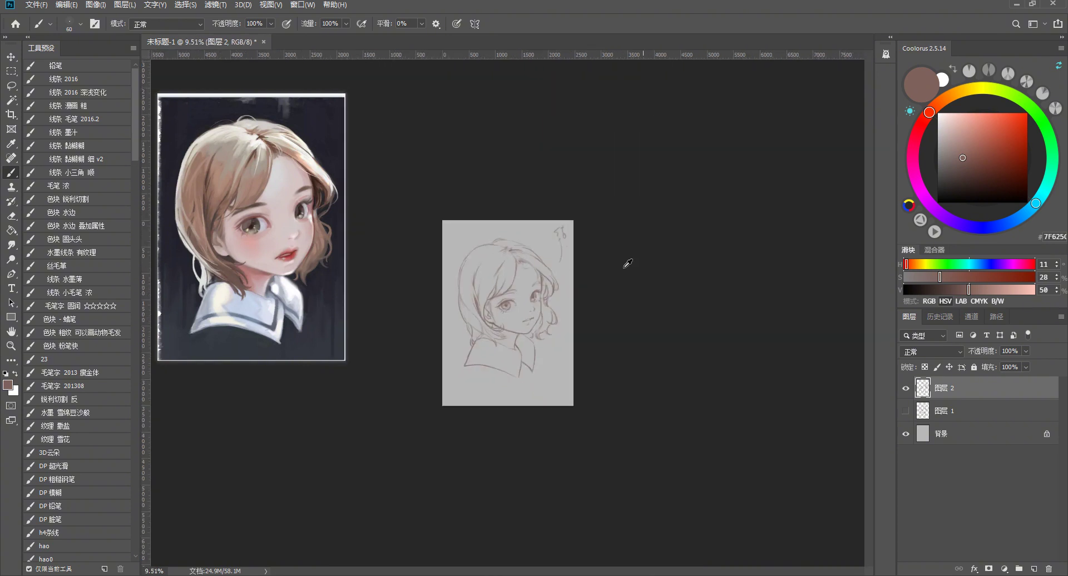
pyautogui.scroll(2, 420, 200)
pyautogui.scroll(2, 504, 267)
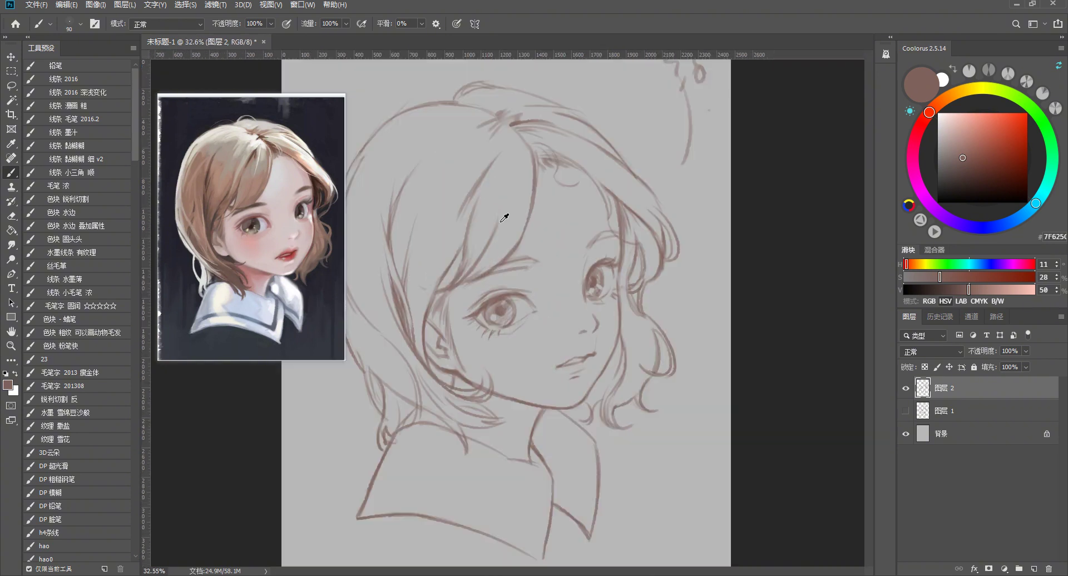
pyautogui.scroll(1, 501, 228)
pyautogui.press('e')
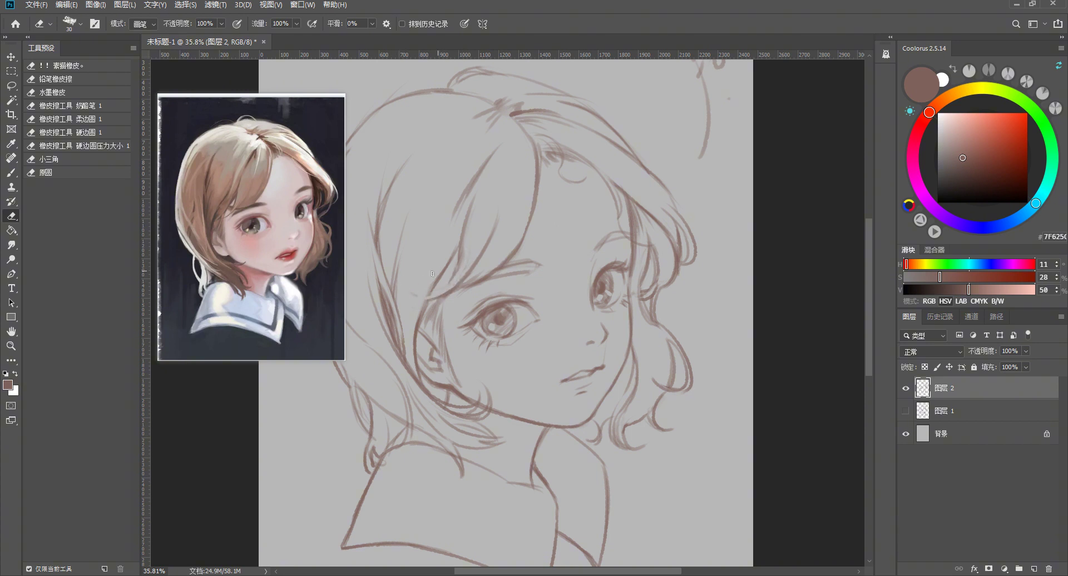
pyautogui.rightClick(455, 284)
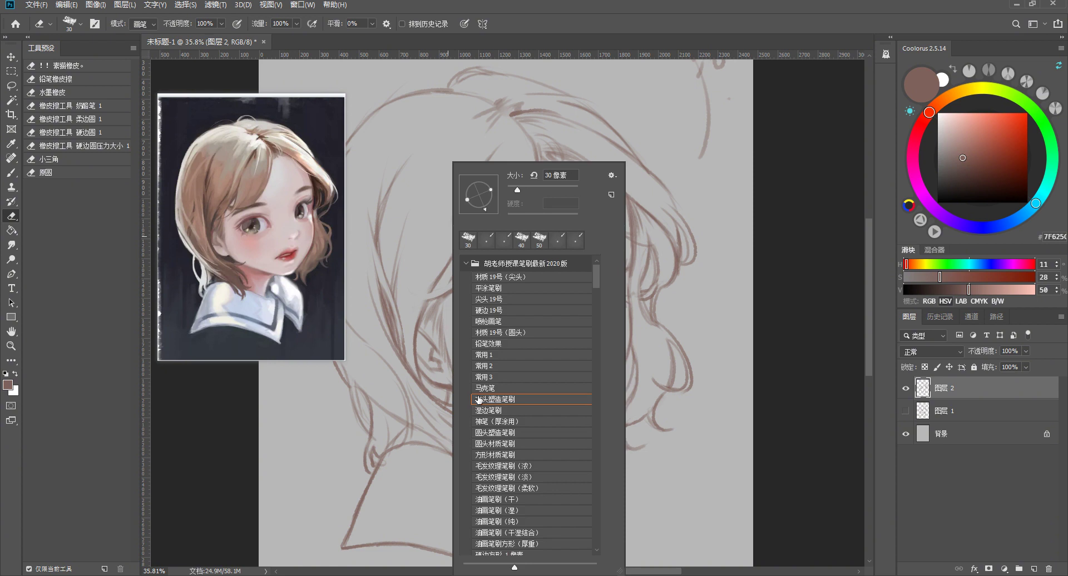
pyautogui.click(410, 300)
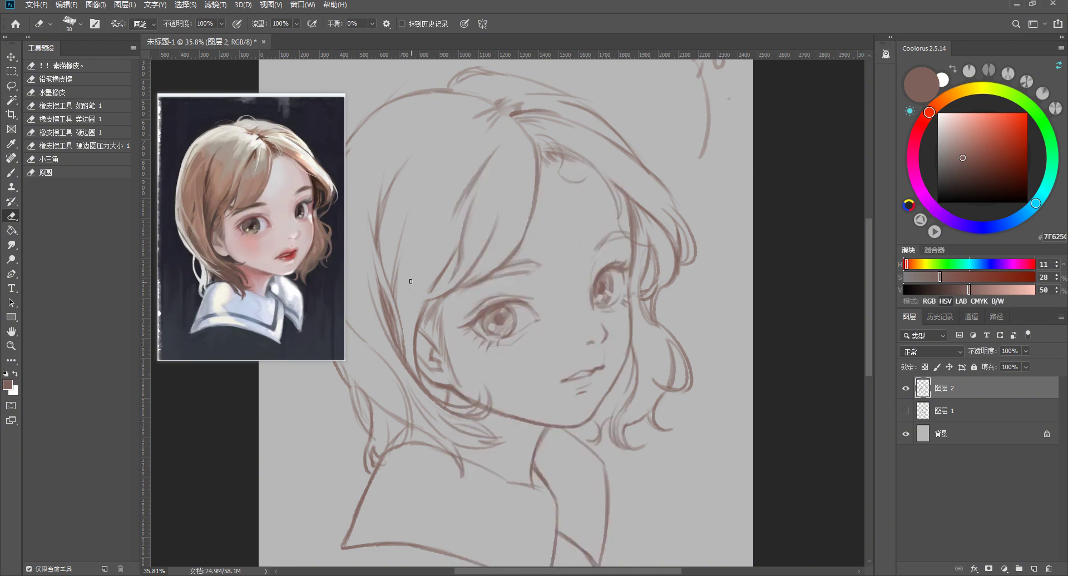
pyautogui.press('b')
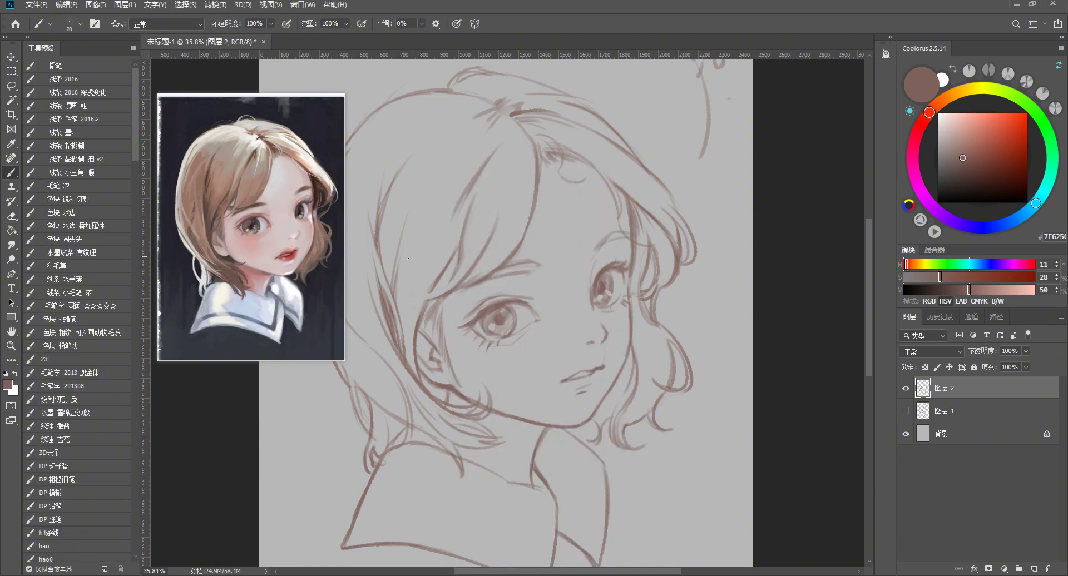
pyautogui.moveTo(404, 271); pyautogui.dragTo(445, 295)
pyautogui.scroll(-1, 739, 269)
pyautogui.scroll(-5, 739, 269)
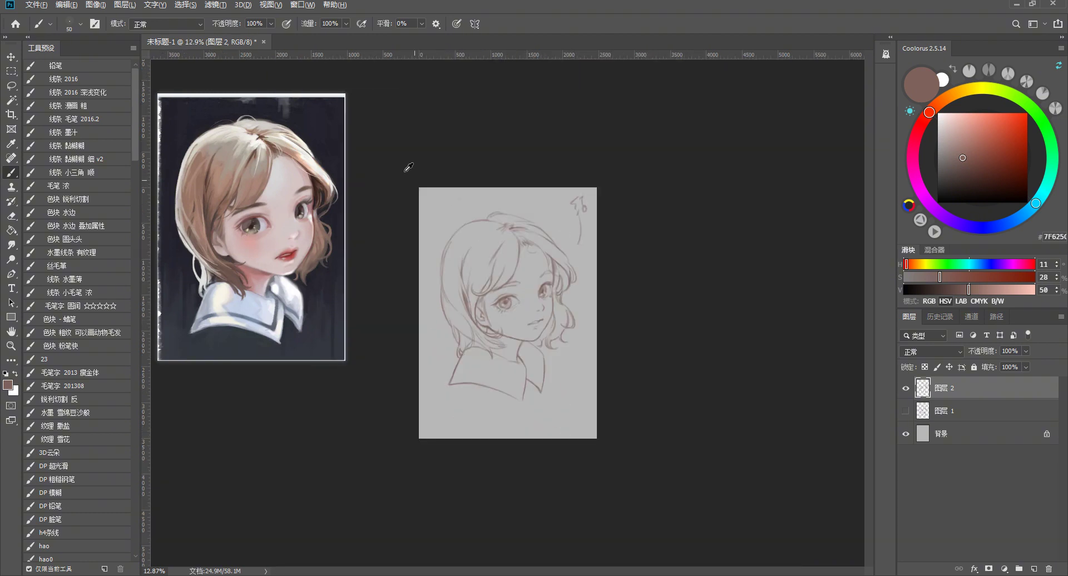
pyautogui.scroll(3, 414, 144)
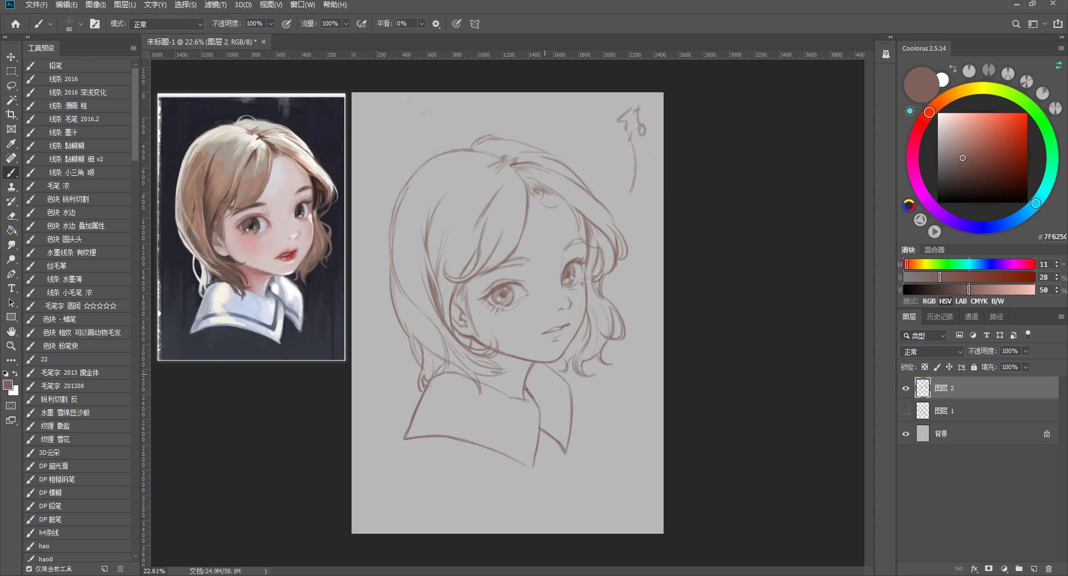
# Shrink the brush from 80 to 70 with [, toggling between Brush and Eraser
pyautogui.scroll(3, 489, 292)
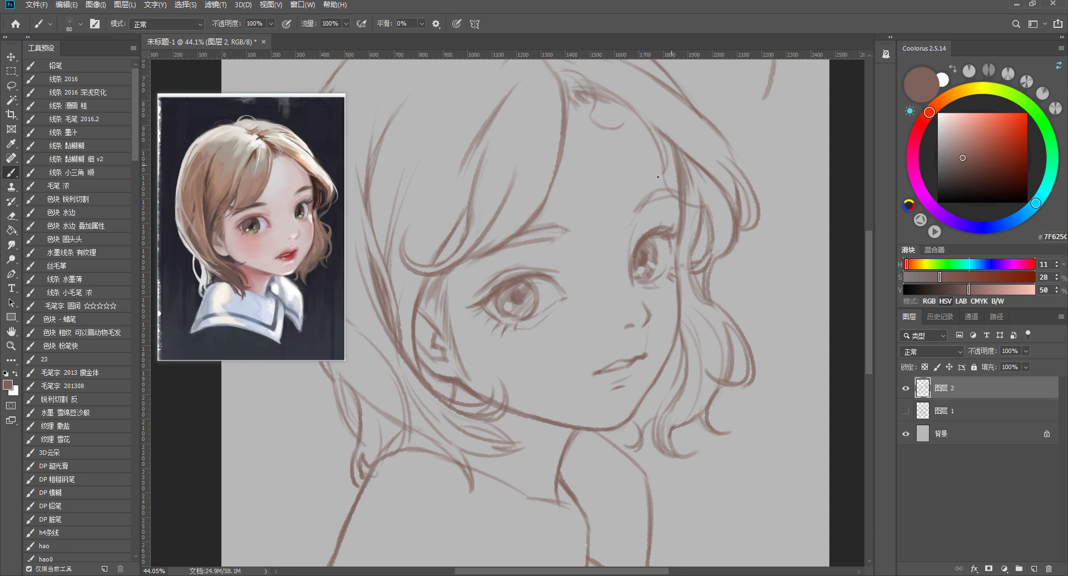
pyautogui.press('[')
pyautogui.press('e')
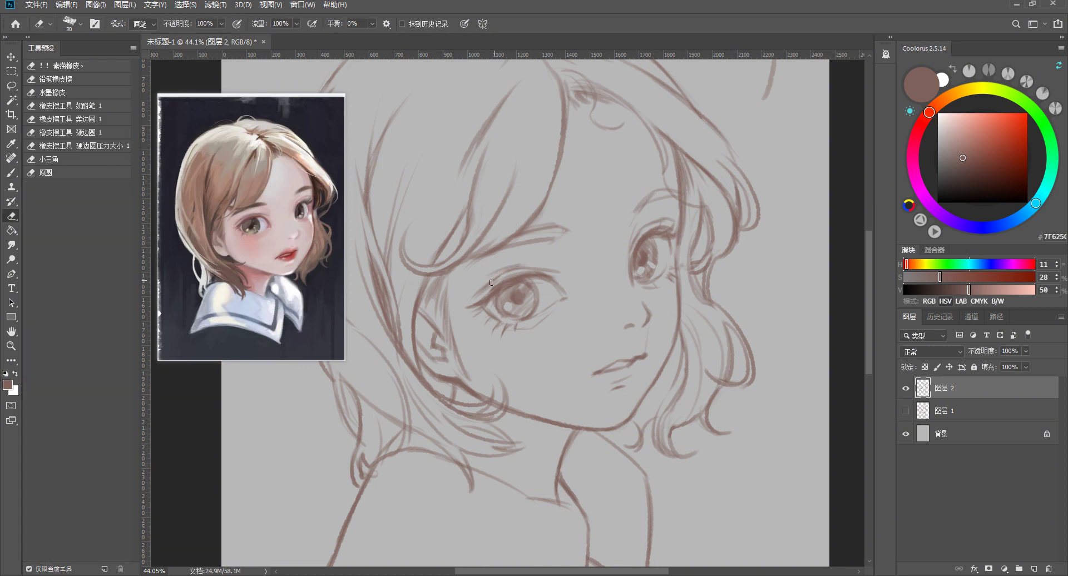
pyautogui.press('b')
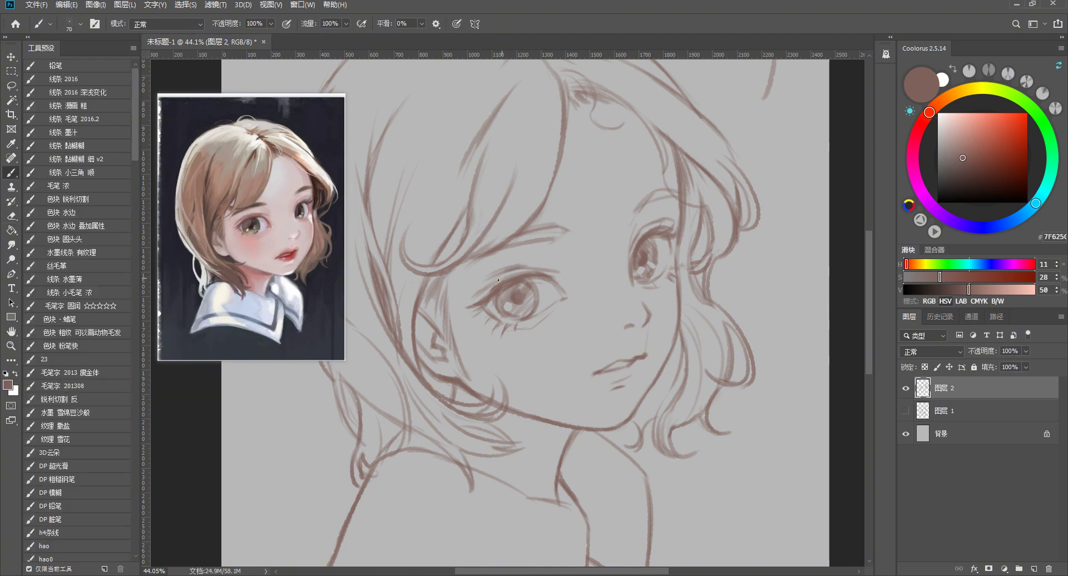
pyautogui.press('e')
pyautogui.press('b')
pyautogui.press('e')
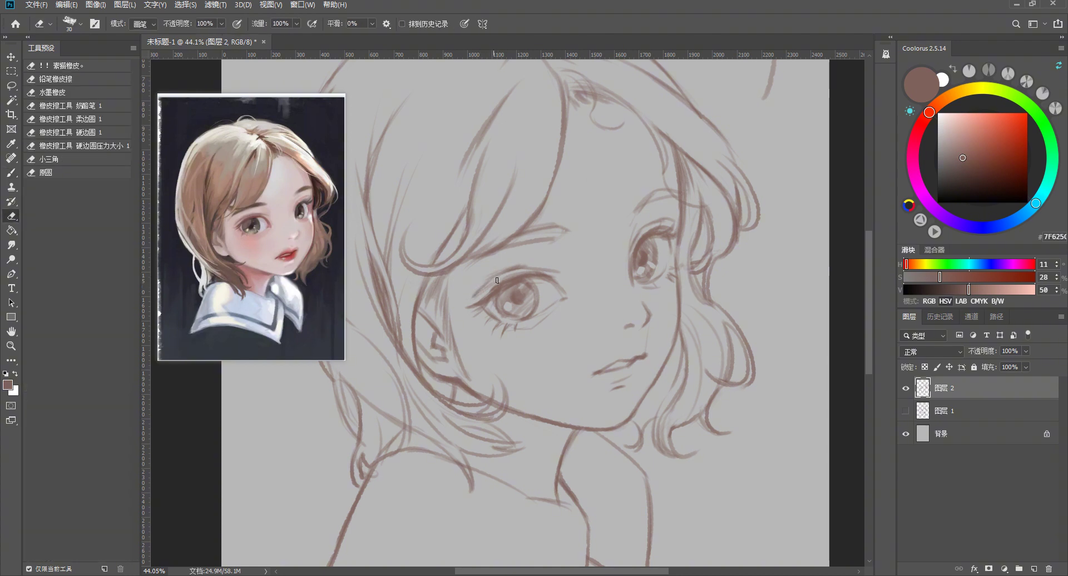
pyautogui.press('b')
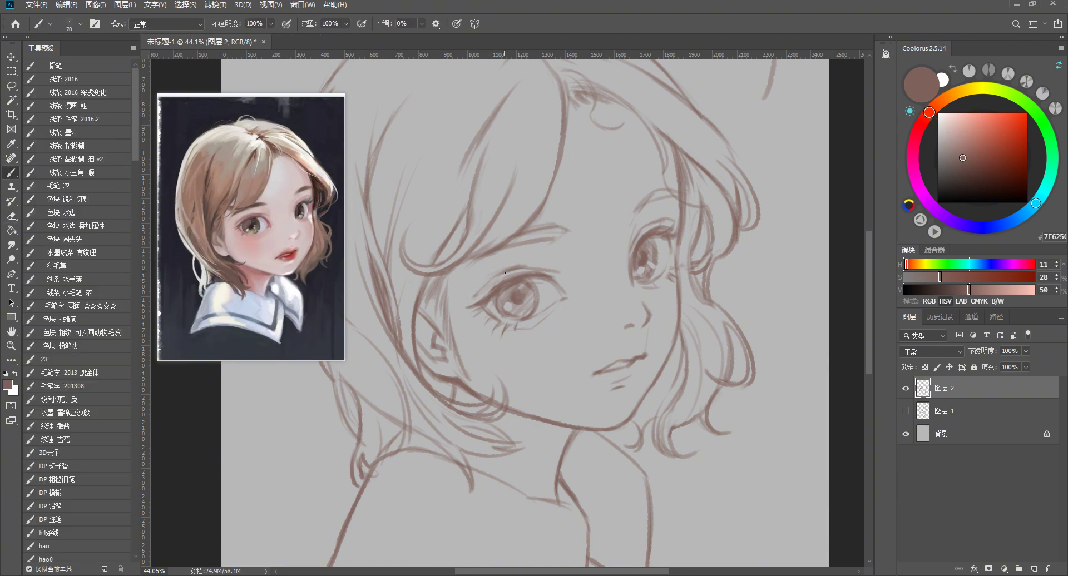
pyautogui.press('e')
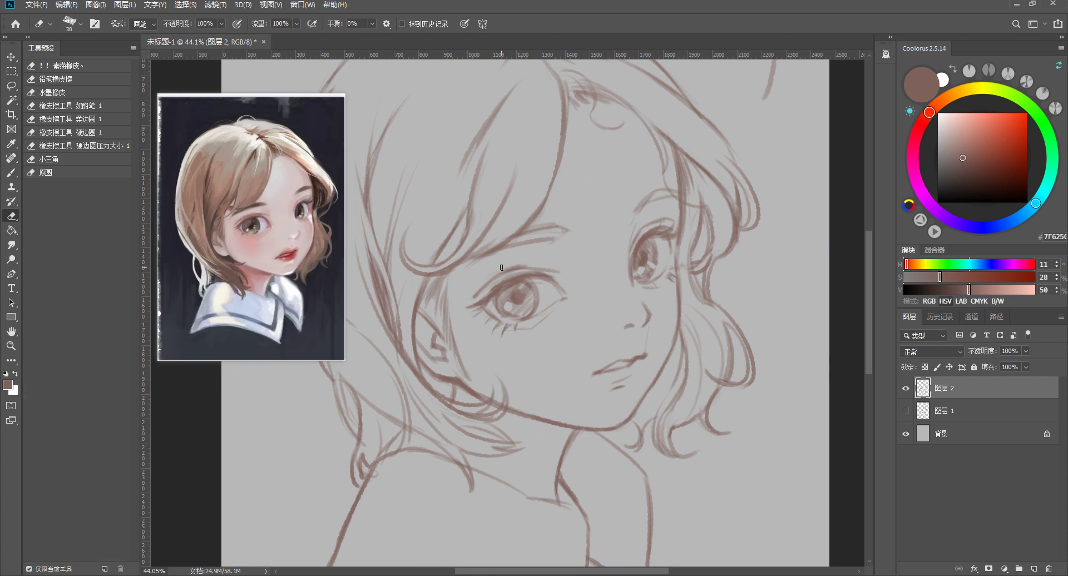
pyautogui.scroll(-2, 501, 308)
# Erase a short gap in the top hair line and redraw it cleanly
pyautogui.scroll(-3, 502, 308)
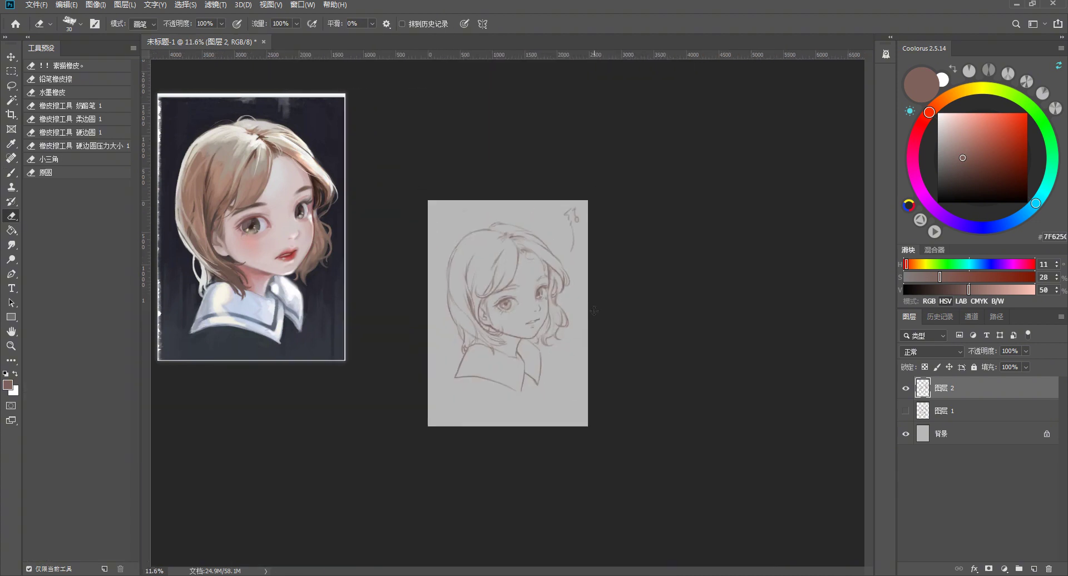
pyautogui.scroll(3, 507, 313)
pyautogui.press('b')
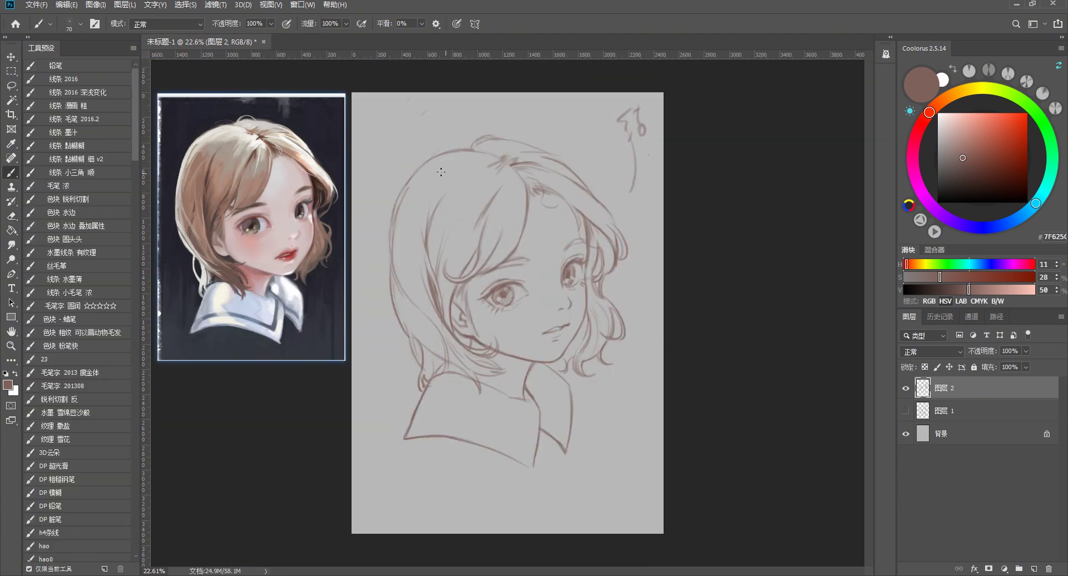
pyautogui.press('e')
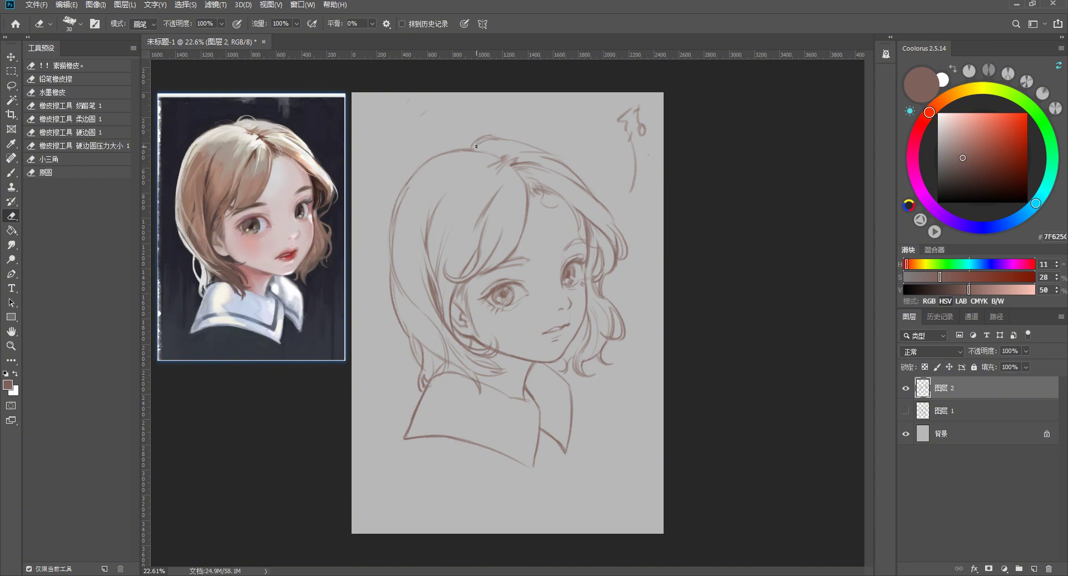
pyautogui.press('b')
pyautogui.press('e')
pyautogui.moveTo(448, 153); pyautogui.dragTo(475, 150)
pyautogui.press('b')
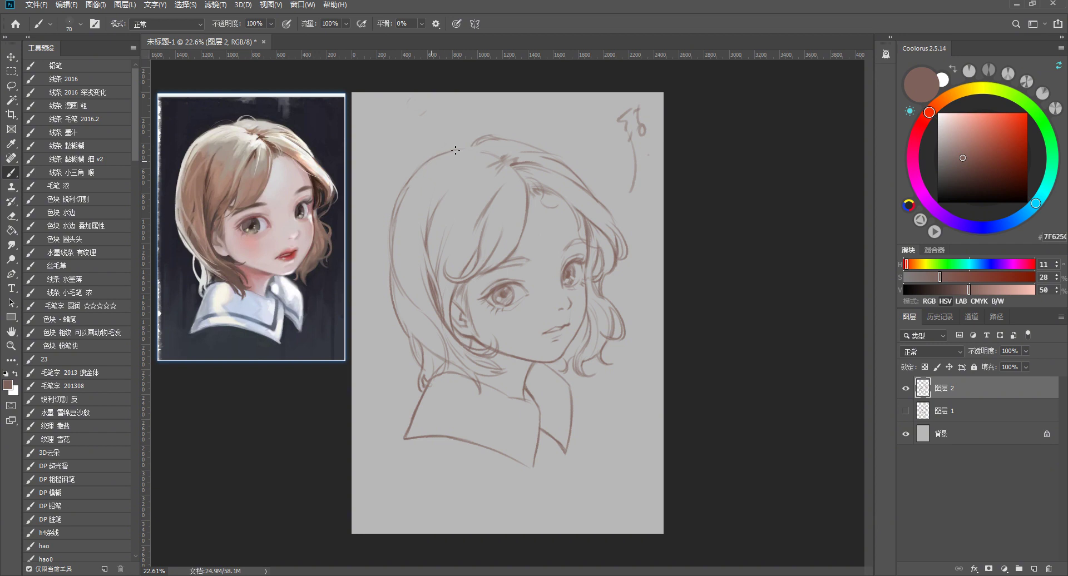
pyautogui.moveTo(454, 150); pyautogui.dragTo(475, 146)
# Zoom in on the chin, clean stray jaw marks, and strengthen the neck and chin lines
pyautogui.moveTo(542, 362); pyautogui.dragTo(551, 365)
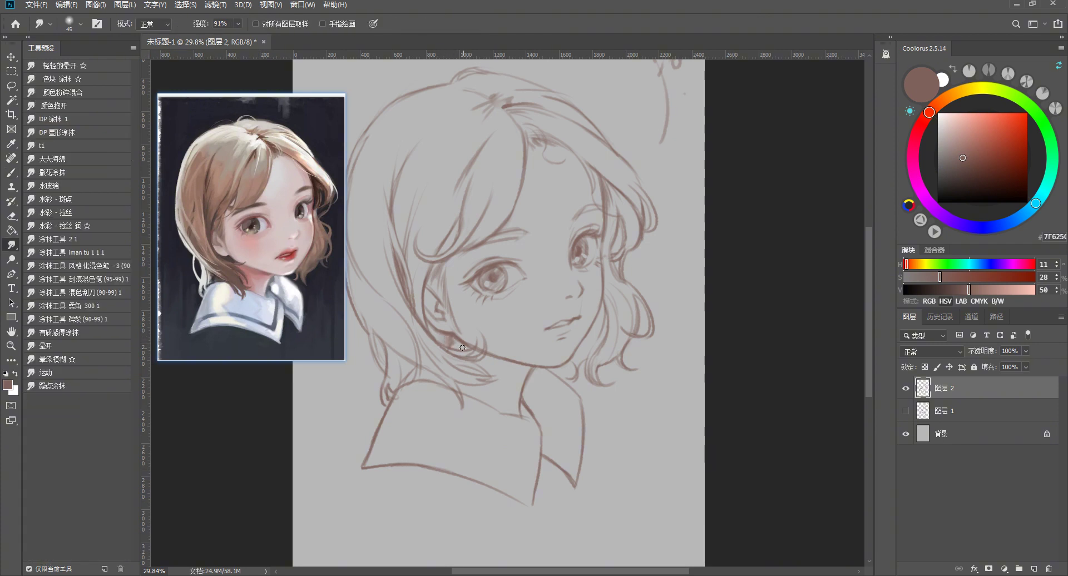
pyautogui.press('e')
pyautogui.moveTo(462, 347); pyautogui.dragTo(462, 348)
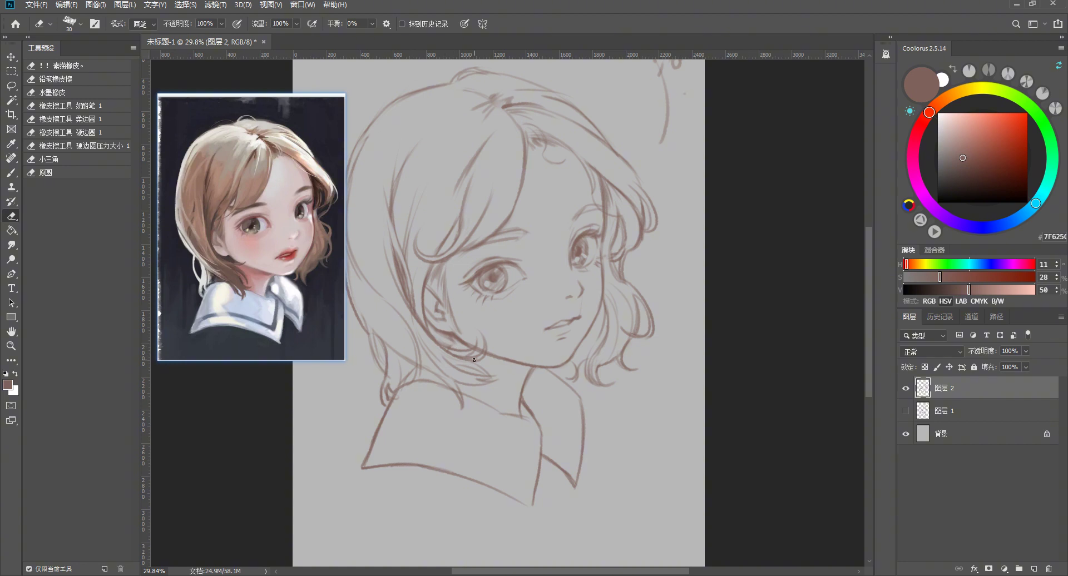
pyautogui.press('b')
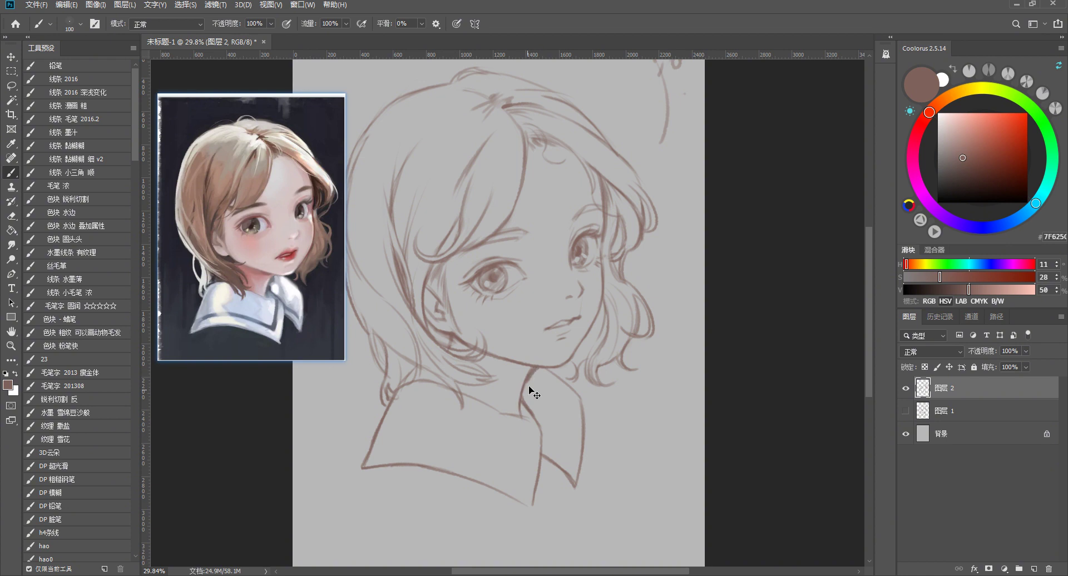
pyautogui.moveTo(528, 368); pyautogui.dragTo(528, 385)
pyautogui.press('e')
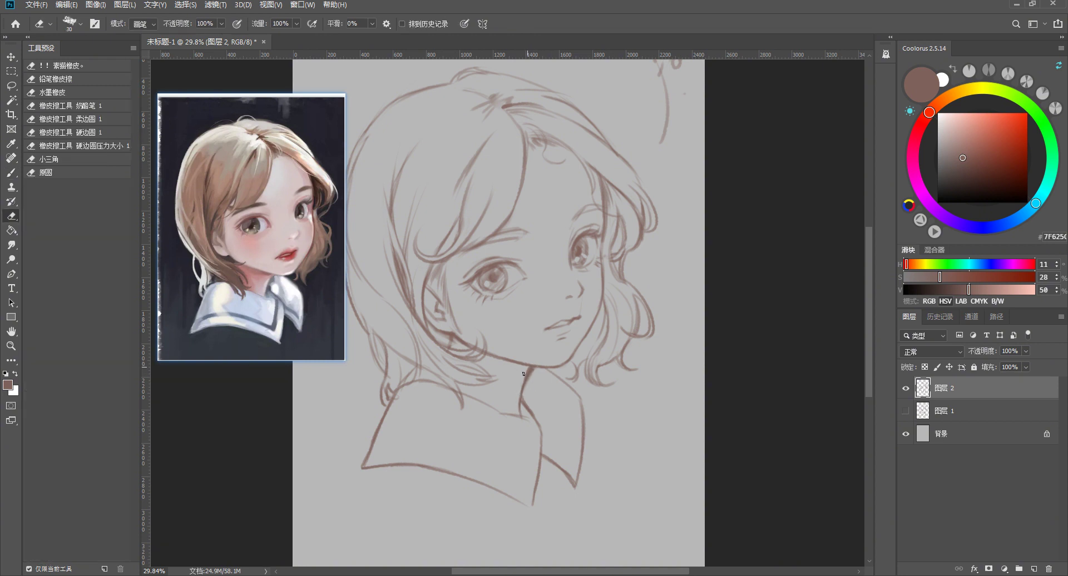
pyautogui.press('b')
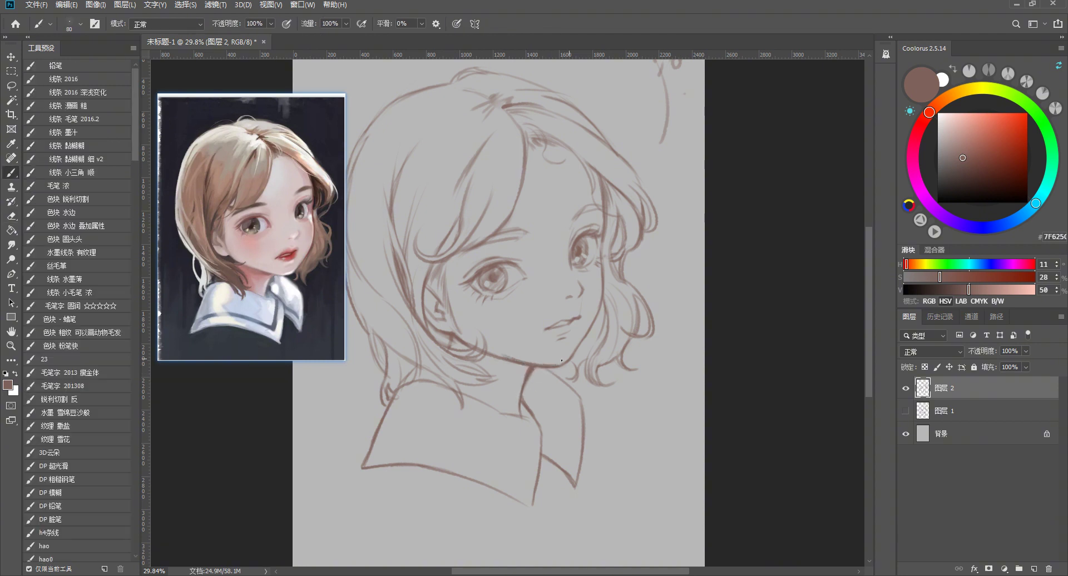
pyautogui.hotkey('ctrl', 'z')
pyautogui.moveTo(525, 365); pyautogui.dragTo(554, 369)
# Darken the collar lines running down from the chin and the faint collar edge
pyautogui.moveTo(544, 369)
pyautogui.mouseDown()
pyautogui.moveTo(578, 396)
pyautogui.moveTo(575, 421)
pyautogui.mouseUp()
pyautogui.hotkey('ctrl', 'z')
pyautogui.hotkey('ctrl', 'z')
pyautogui.moveTo(540, 455); pyautogui.dragTo(560, 472)
pyautogui.press('e')
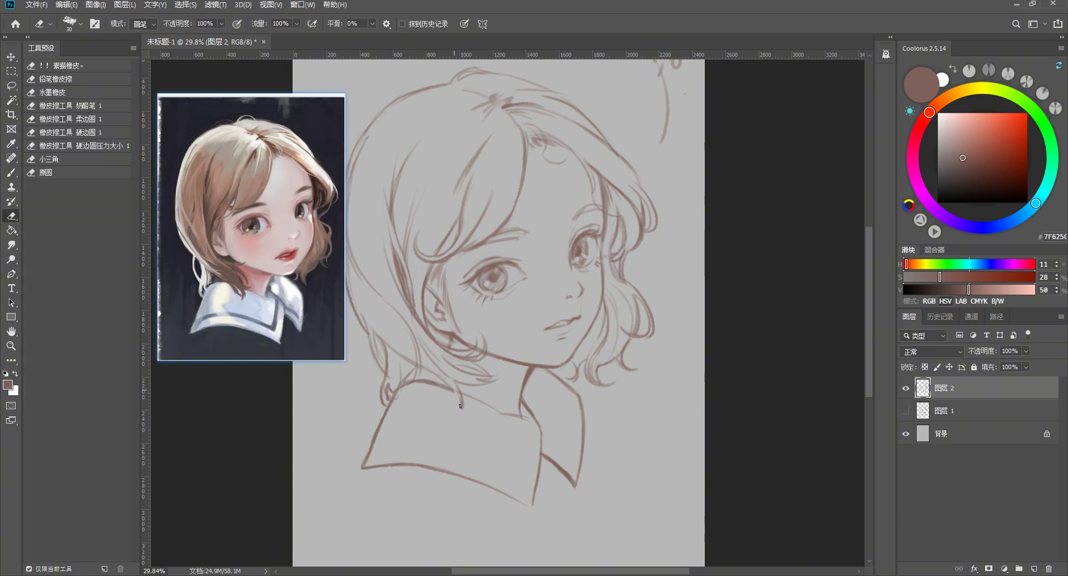
pyautogui.press('b')
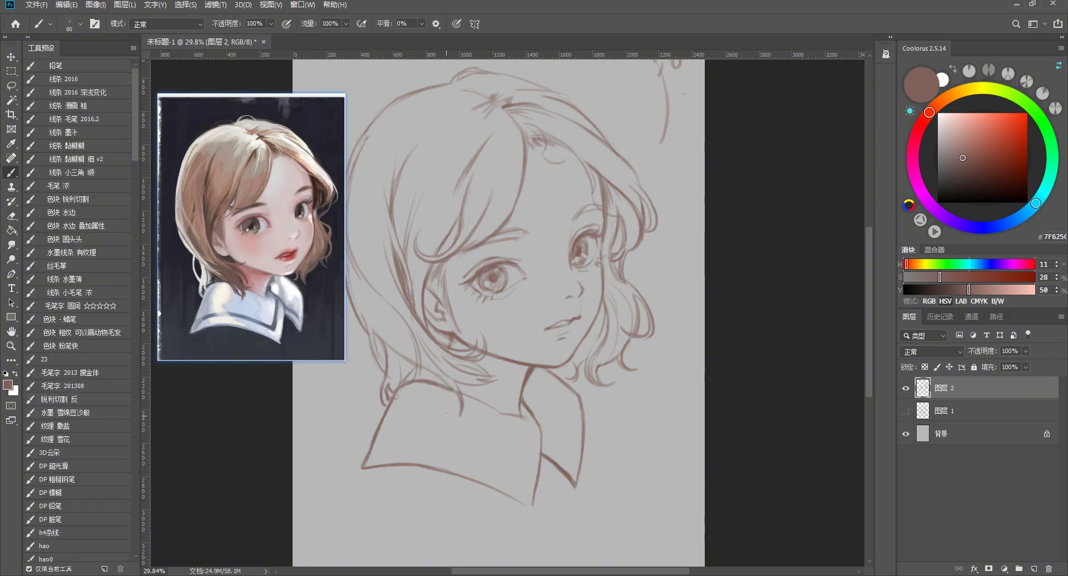
pyautogui.press('e')
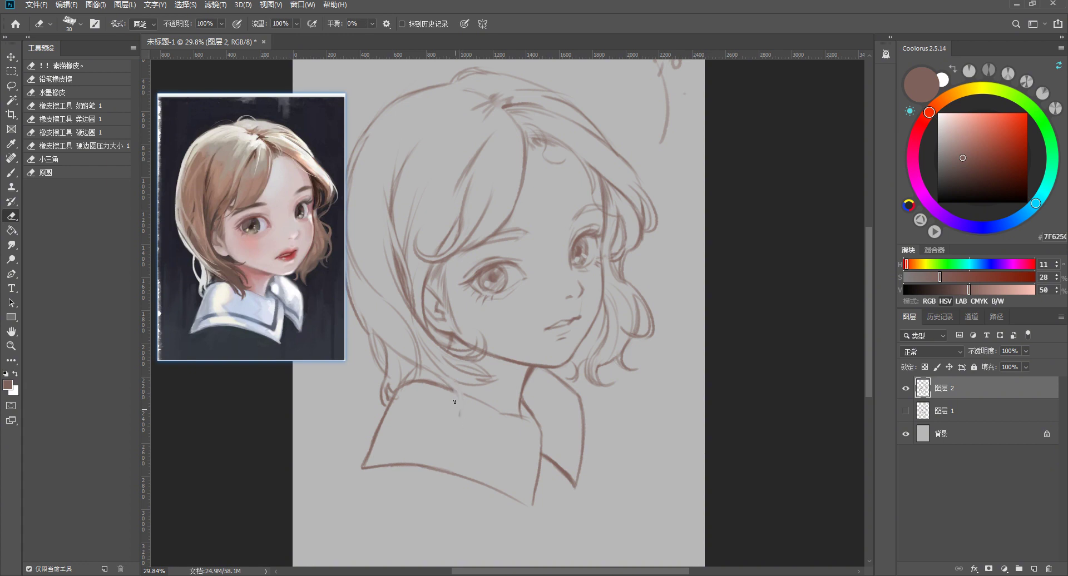
pyautogui.press('b')
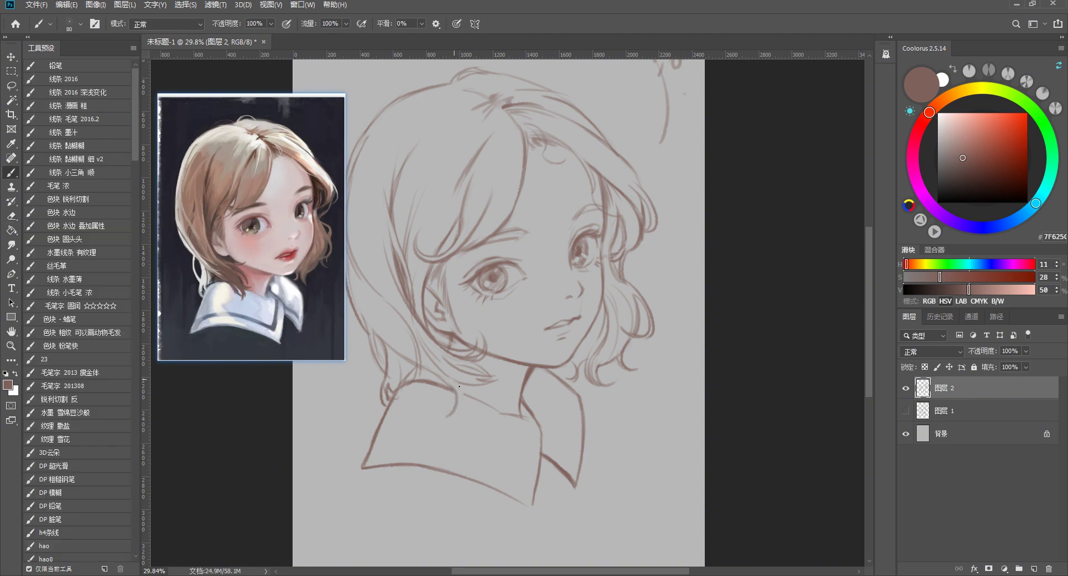
pyautogui.moveTo(455, 400); pyautogui.dragTo(448, 416)
pyautogui.hotkey('ctrl', 'z')
pyautogui.moveTo(465, 395); pyautogui.dragTo(527, 422)
# Retrace the collar's bottom edge with a darker brown line, retrying strokes with undo
pyautogui.press('e')
pyautogui.press('b')
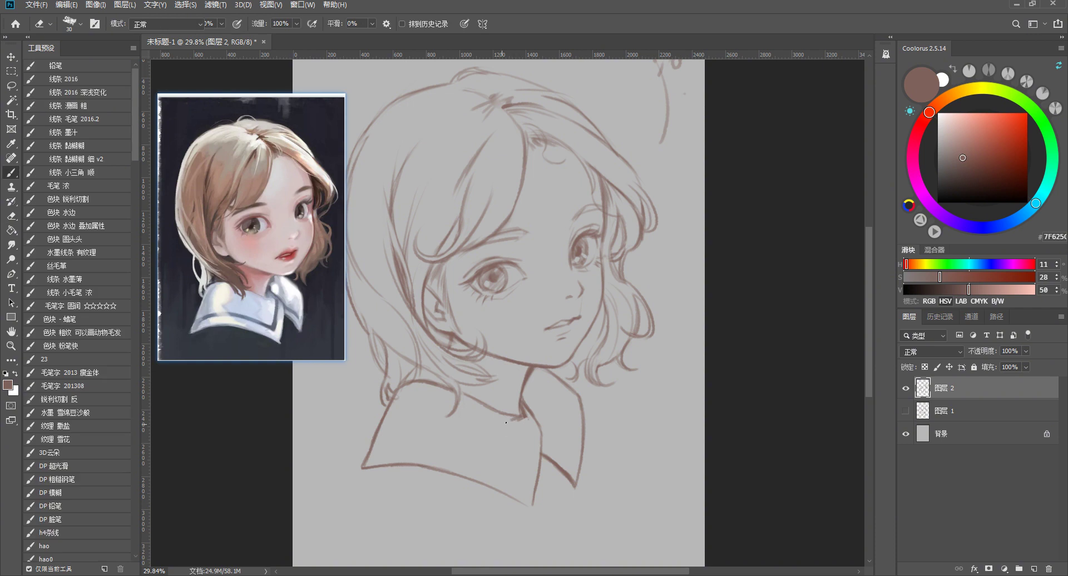
pyautogui.press('e')
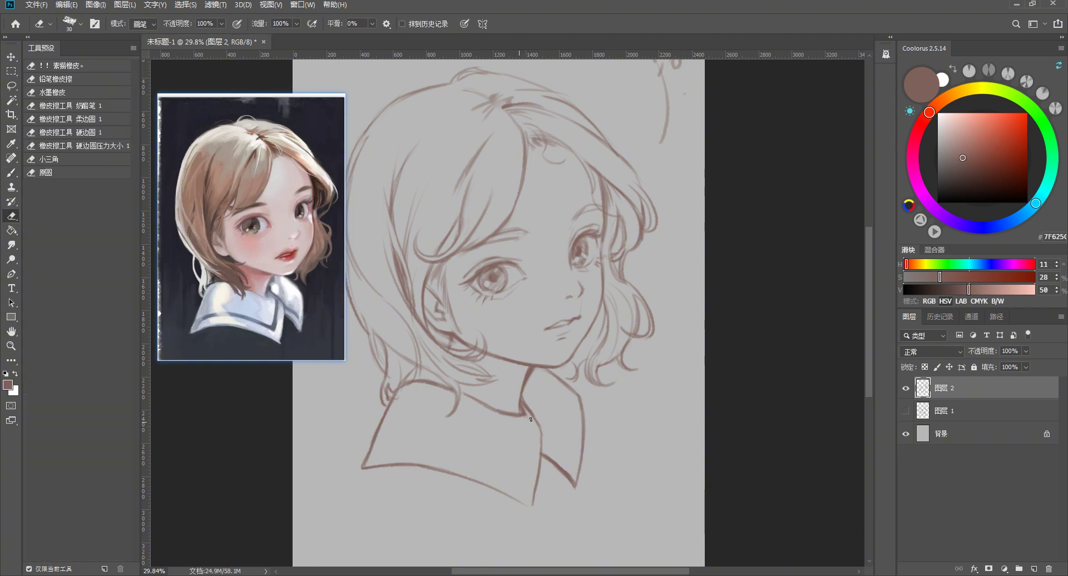
pyautogui.press('b')
pyautogui.moveTo(362, 467)
pyautogui.mouseDown()
pyautogui.moveTo(422, 460)
pyautogui.moveTo(525, 506)
pyautogui.mouseUp()
pyautogui.hotkey('ctrl', 'z')
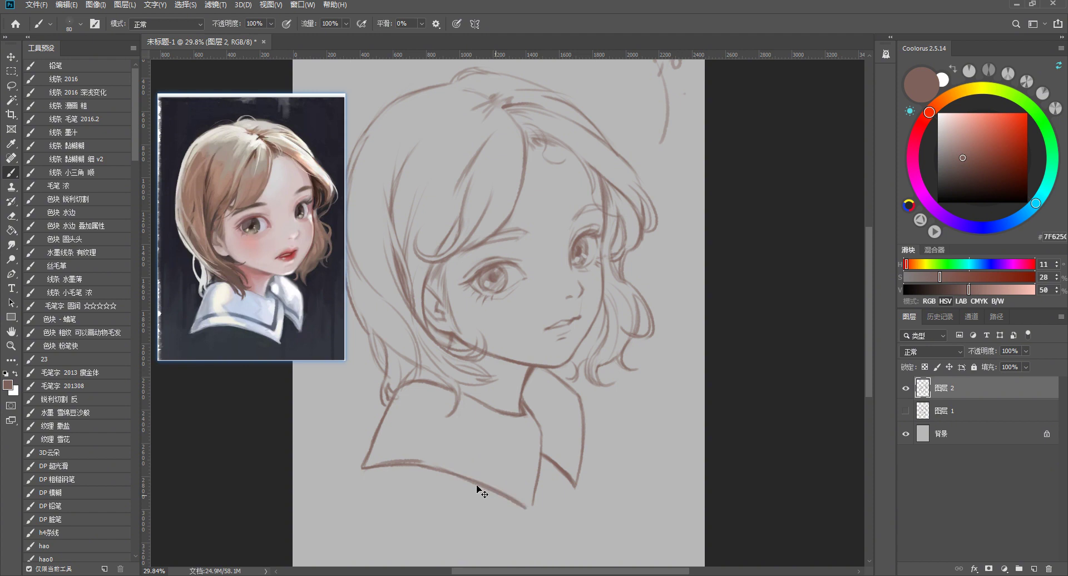
pyautogui.hotkey('ctrl', 'z')
pyautogui.moveTo(448, 463); pyautogui.dragTo(527, 507)
pyautogui.moveTo(478, 481); pyautogui.dragTo(533, 513)
pyautogui.hotkey('ctrl', 'z')
# Erase the scribbled marks at the page's top-right corner with an enlarged eraser
pyautogui.scroll(-3, 556, 179)
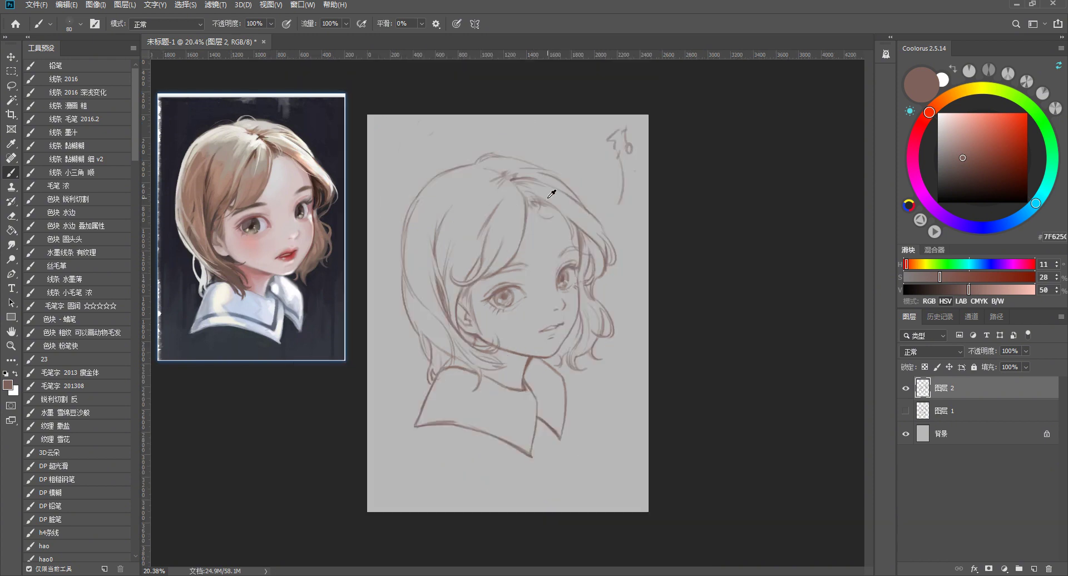
pyautogui.scroll(-2, 556, 179)
pyautogui.scroll(2, 517, 203)
pyautogui.press('e')
pyautogui.moveTo(617, 145); pyautogui.dragTo(615, 166)
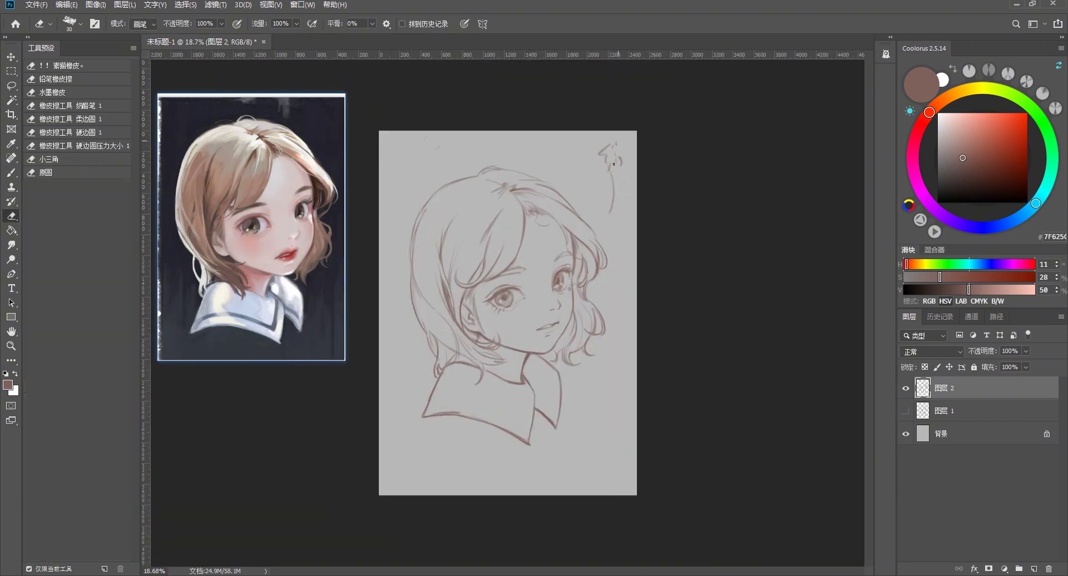
pyautogui.moveTo(613, 204)
pyautogui.mouseDown()
pyautogui.moveTo(605, 139)
pyautogui.moveTo(619, 230)
pyautogui.mouseUp()
pyautogui.press(']')
pyautogui.press(']')
pyautogui.press(']')
# Add a short hair stroke, then mirror the canvas horizontally to check the drawing
pyautogui.press('b')
pyautogui.hotkey('ctrl', '+')
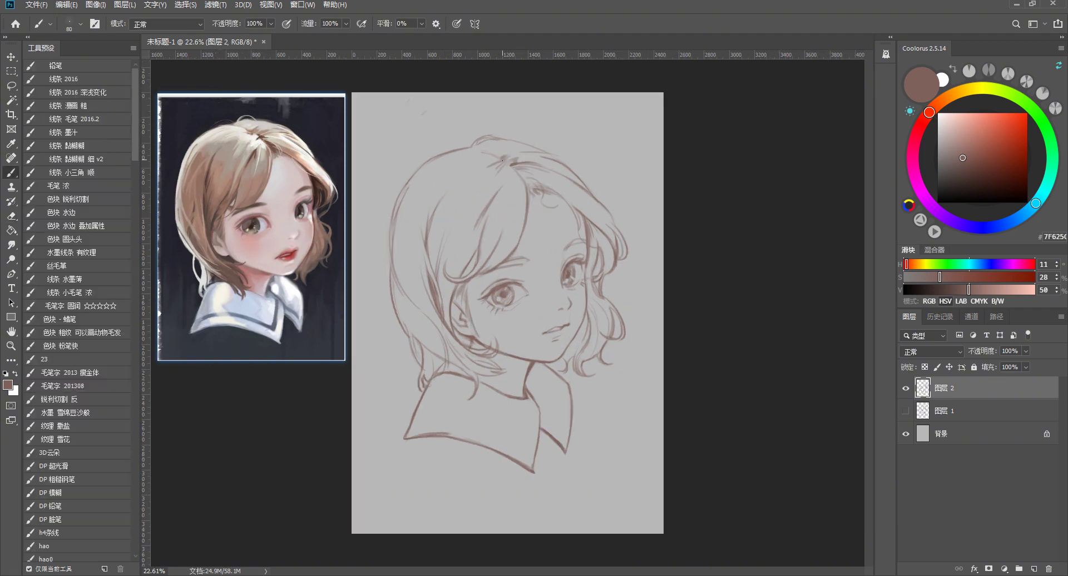
pyautogui.scroll(1, 443, 144)
pyautogui.scroll(2, 420, 162)
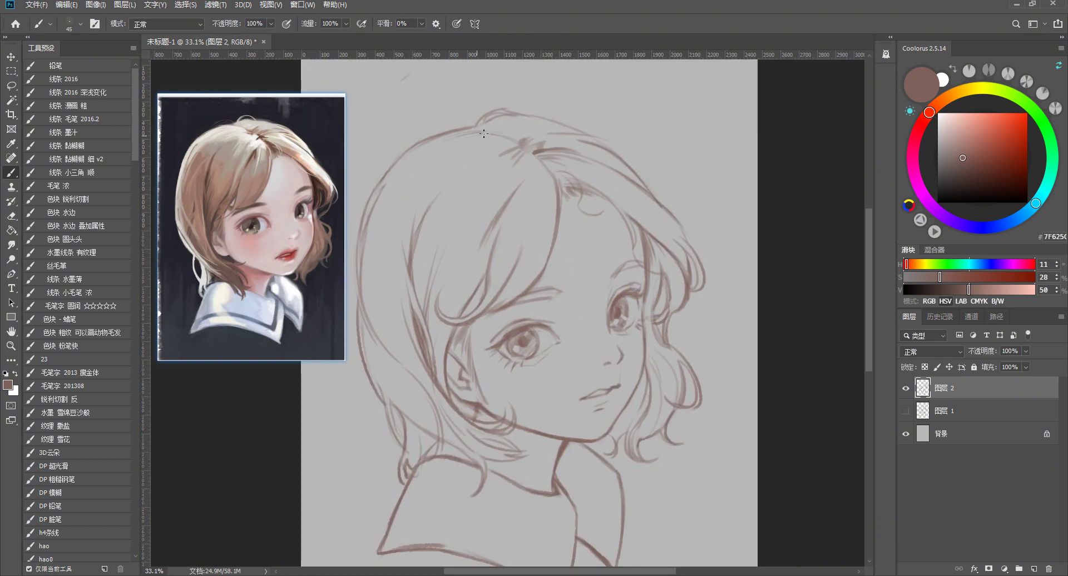
pyautogui.moveTo(428, 177); pyautogui.dragTo(412, 211)
pyautogui.scroll(-3, 425, 268)
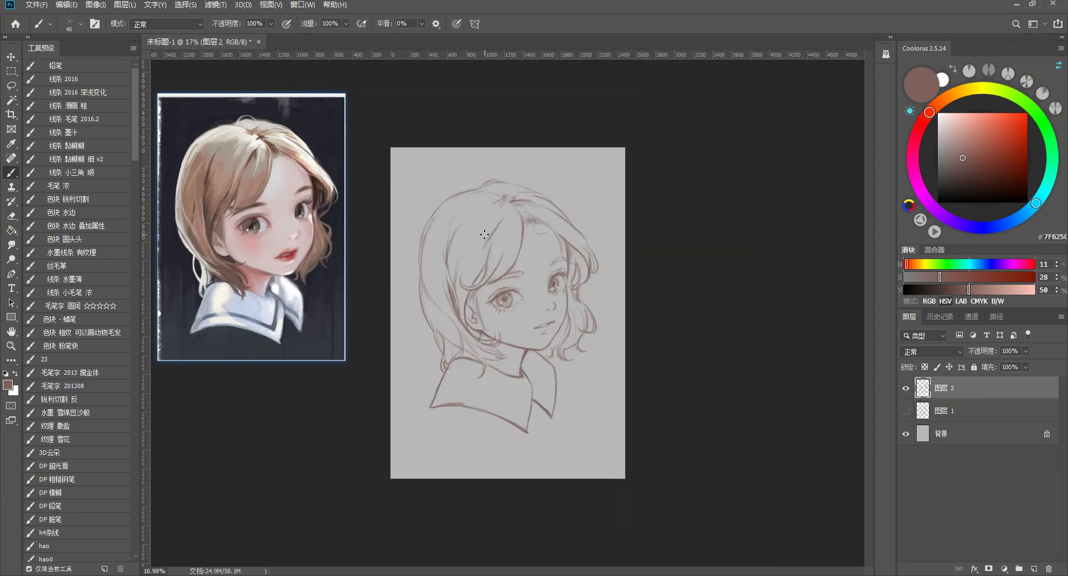
pyautogui.press('h')
pyautogui.scroll(3, 527, 153)
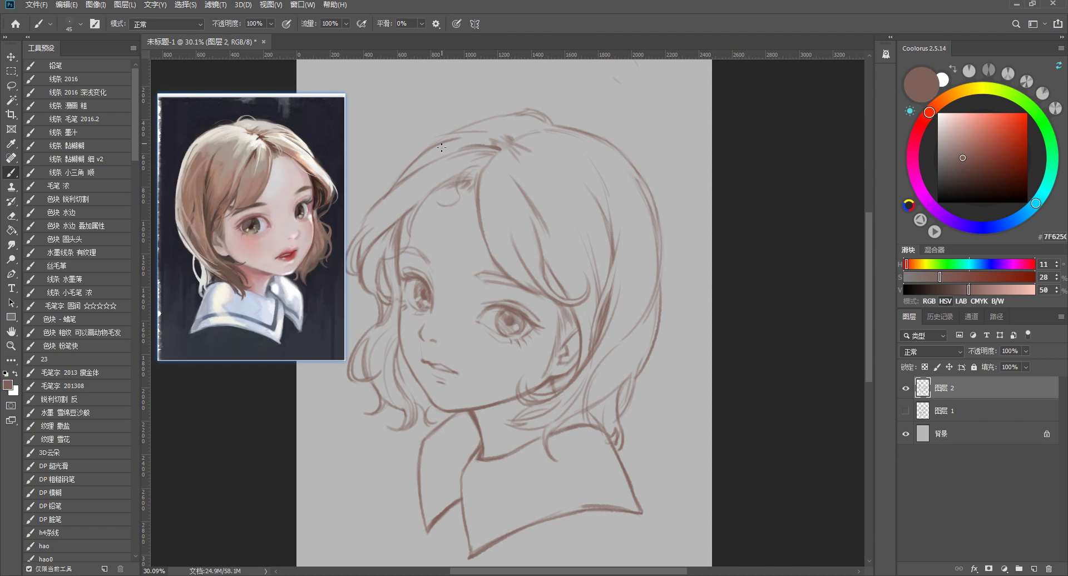
# Nudge the reference image and scale it down to 60%
pyautogui.moveTo(289, 234); pyautogui.dragTo(293, 233)
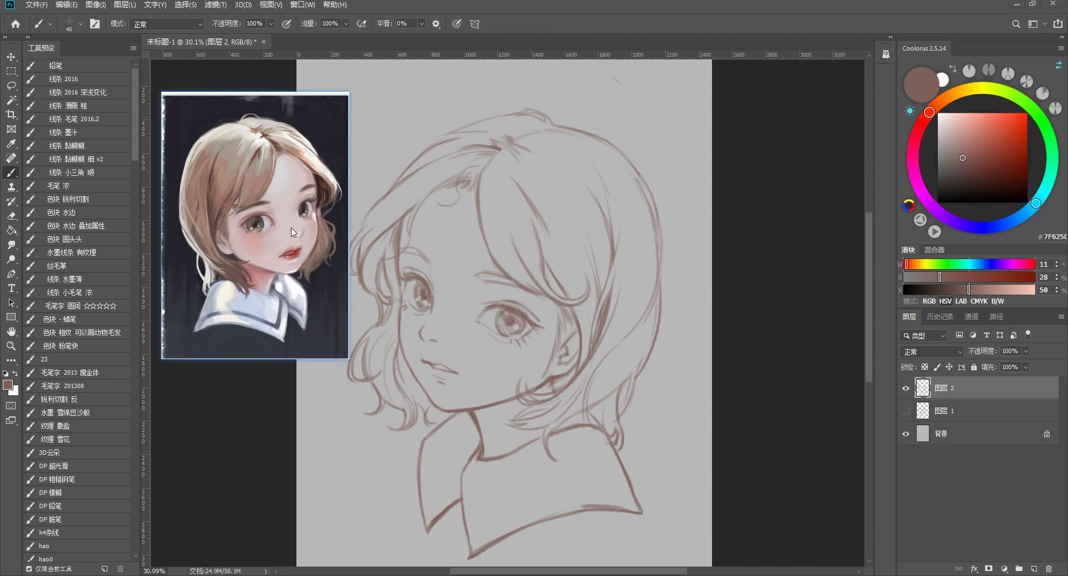
pyautogui.rightClick(293, 233)
pyautogui.scroll(-1, 458, 131)
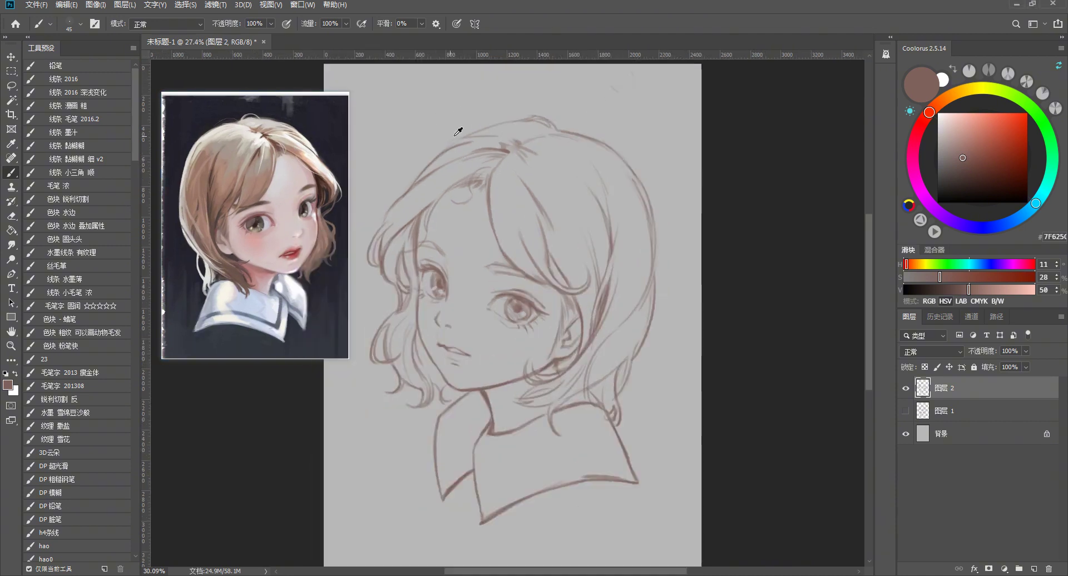
pyautogui.scroll(1, 458, 131)
pyautogui.press('e')
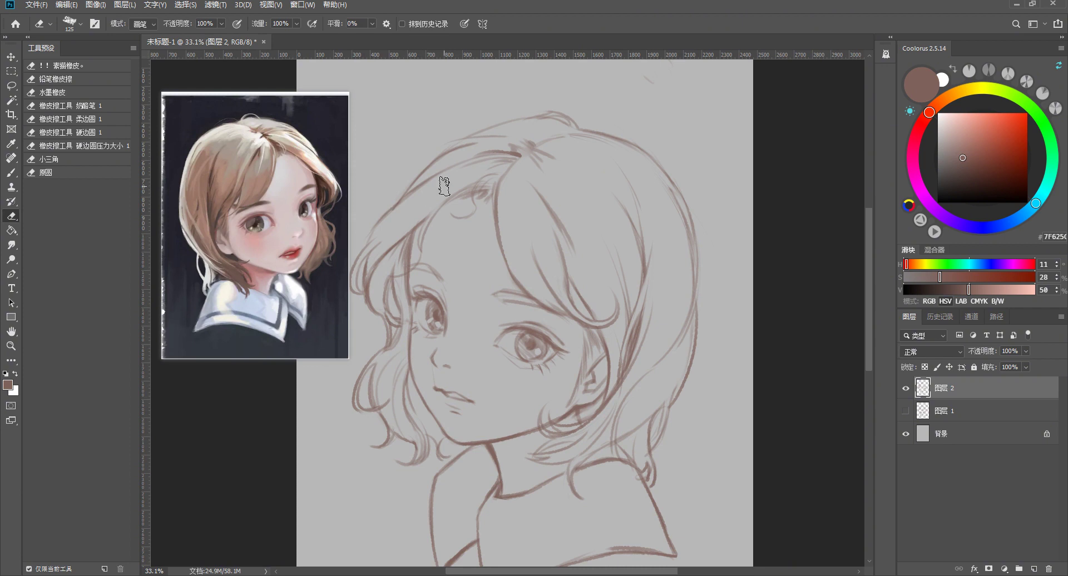
pyautogui.press('b')
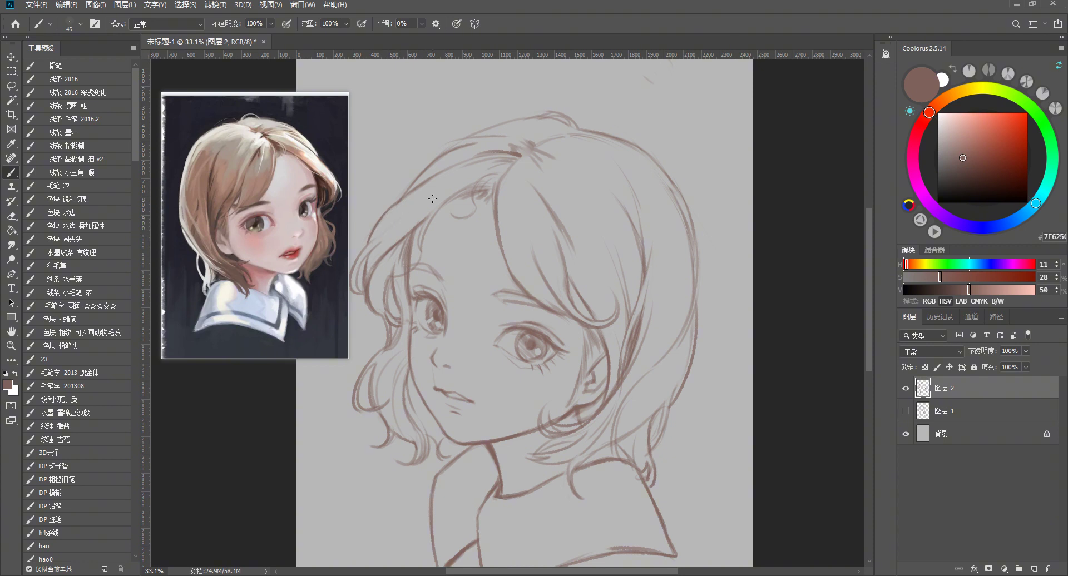
pyautogui.scroll(2, 390, 229)
pyautogui.moveTo(389, 229); pyautogui.dragTo(302, 208)
# Tuck the shrunken reference aside, fine-tune brush size, and flip the canvas back
pyautogui.scroll(-3, 225, 207)
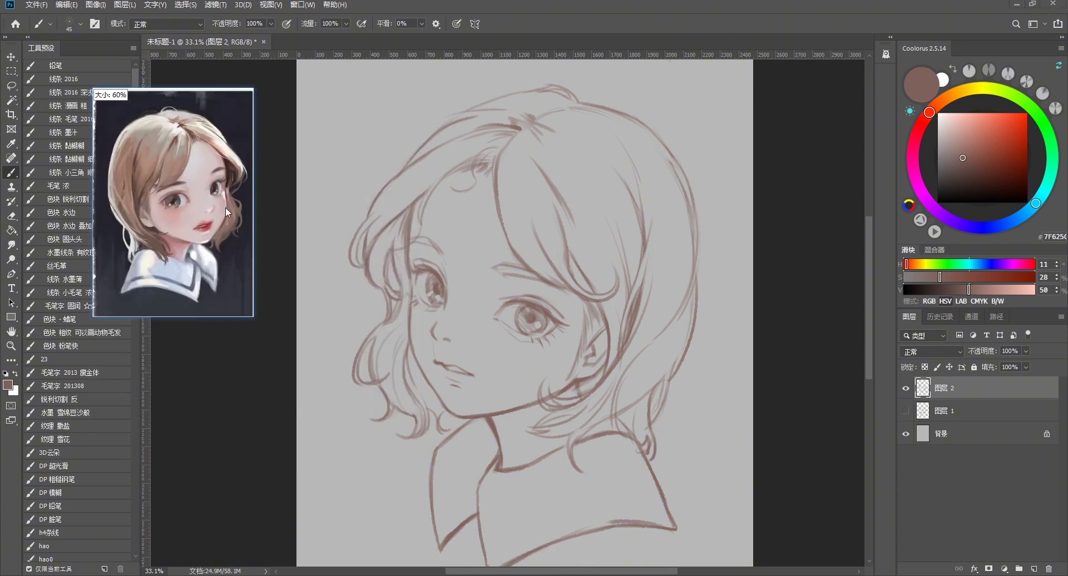
pyautogui.scroll(-2, 225, 207)
pyautogui.moveTo(225, 207); pyautogui.dragTo(290, 184)
pyautogui.scroll(2, 291, 147)
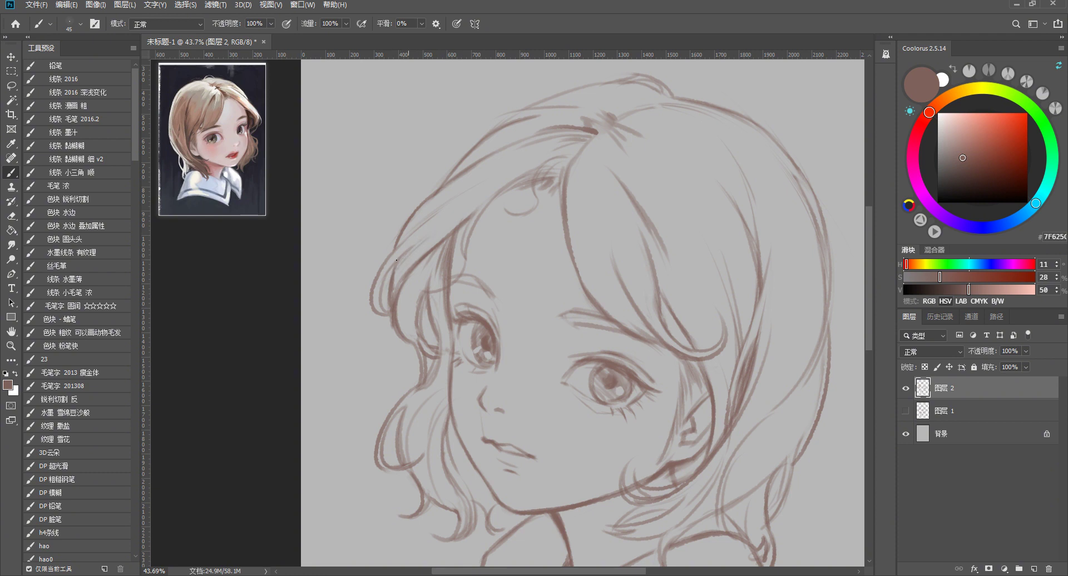
pyautogui.press('[')
pyautogui.press('[')
pyautogui.press(']')
pyautogui.press(']')
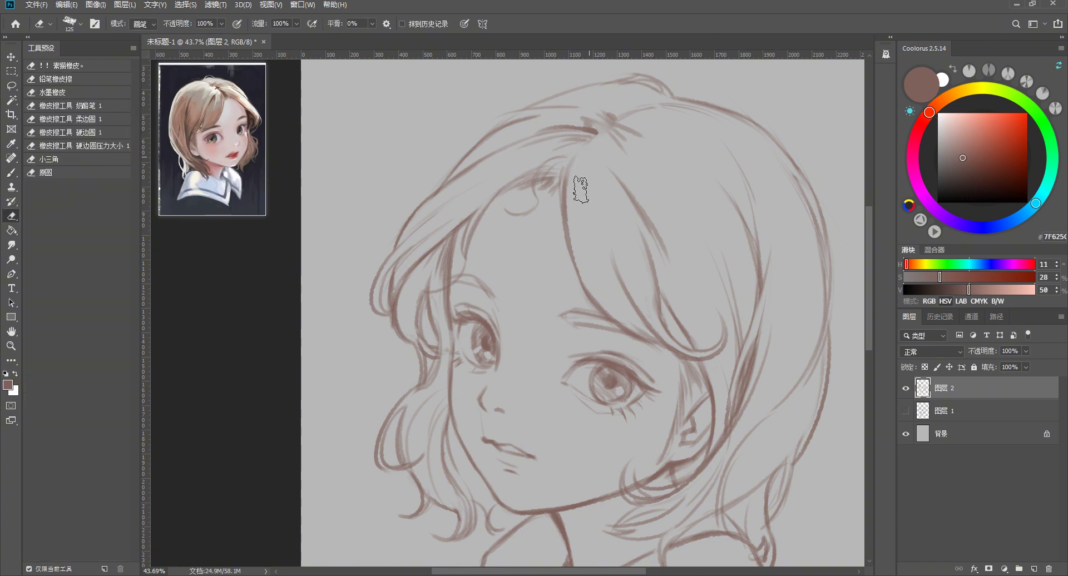
pyautogui.press('h')
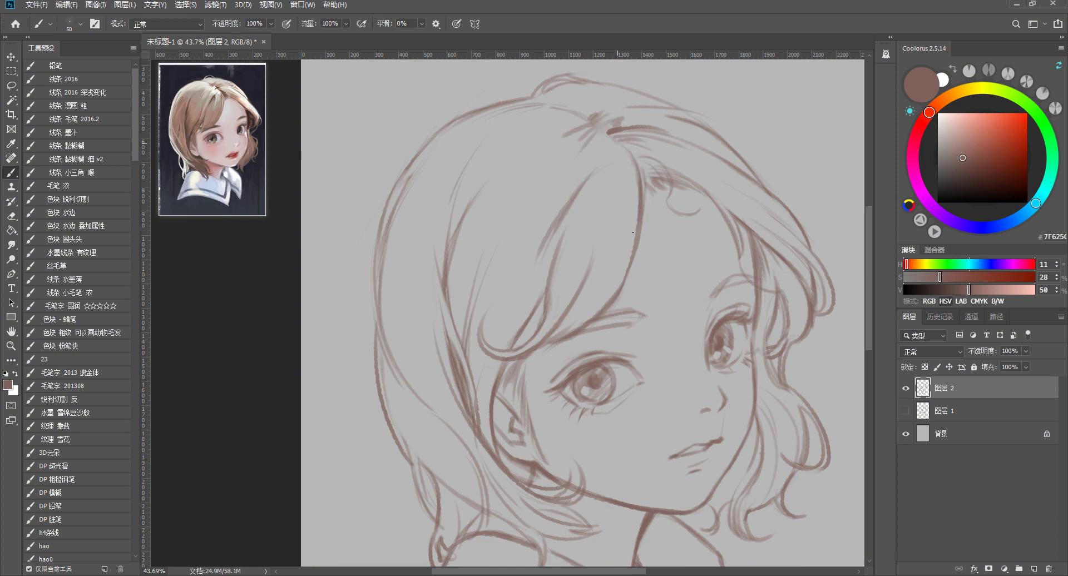
# Brush thin new strands at the top of the hair and lighten a crown patch
pyautogui.press('e')
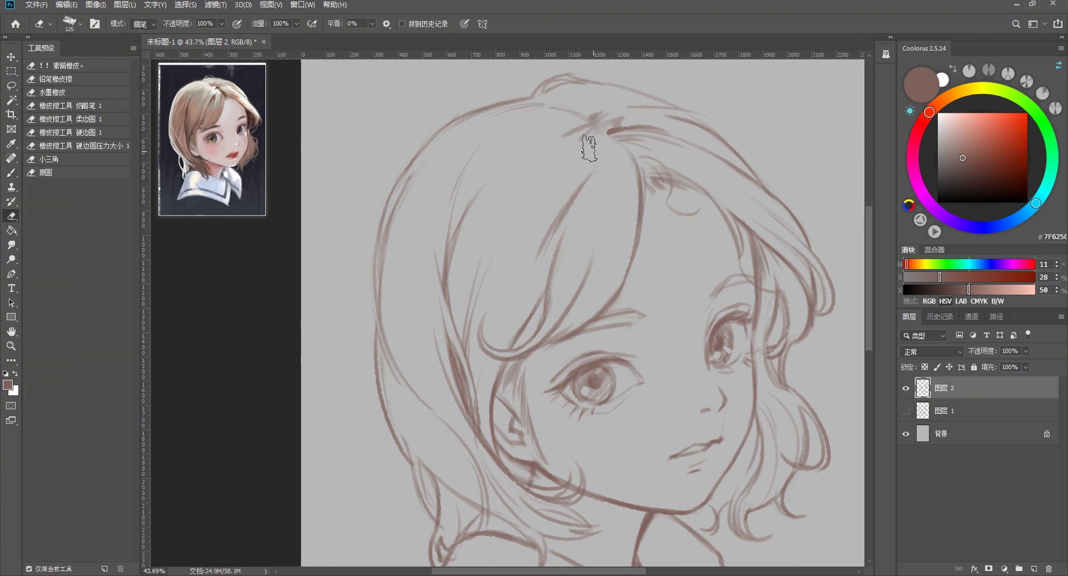
pyautogui.press('b')
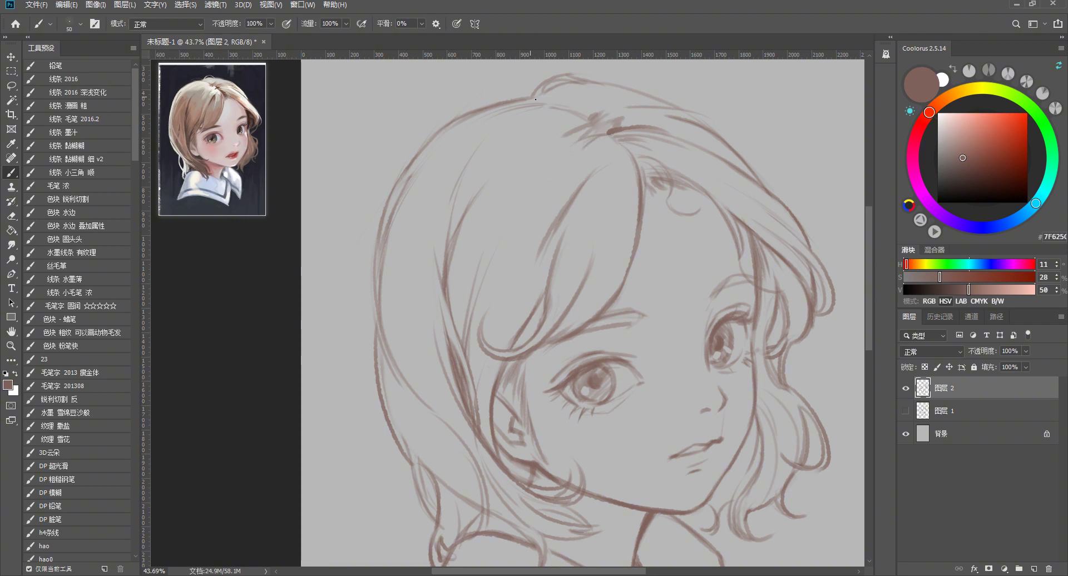
pyautogui.moveTo(578, 114); pyautogui.dragTo(525, 120)
pyautogui.moveTo(603, 119); pyautogui.dragTo(603, 130)
pyautogui.press('e')
pyautogui.scroll(-5, 599, 174)
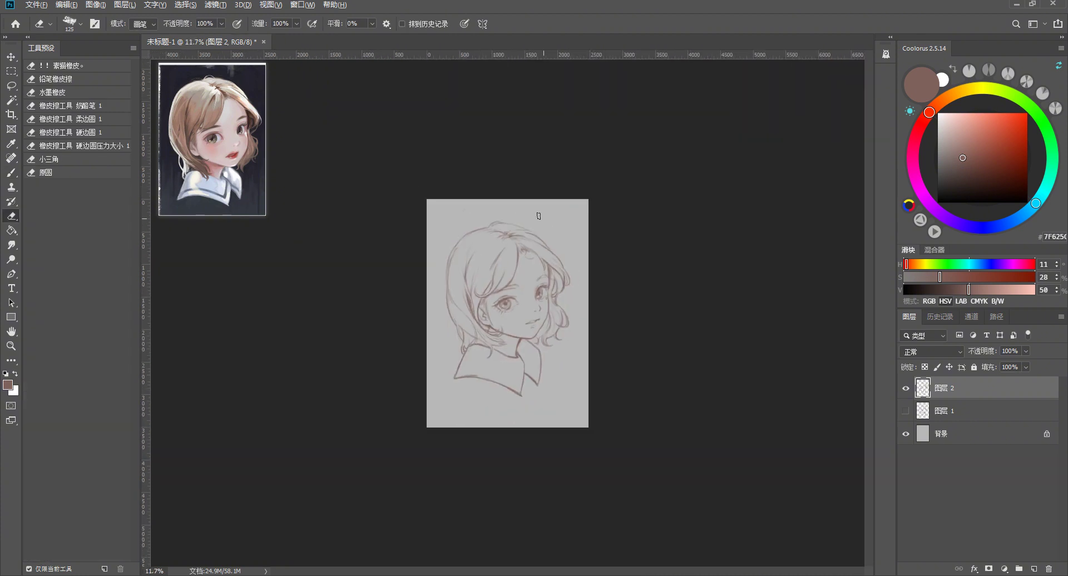
# Choose a deeper brown line colour in the Coolorus colour wheel
pyautogui.scroll(2, 488, 268)
pyautogui.scroll(2, 488, 268)
pyautogui.press('b')
pyautogui.scroll(1, 508, 310)
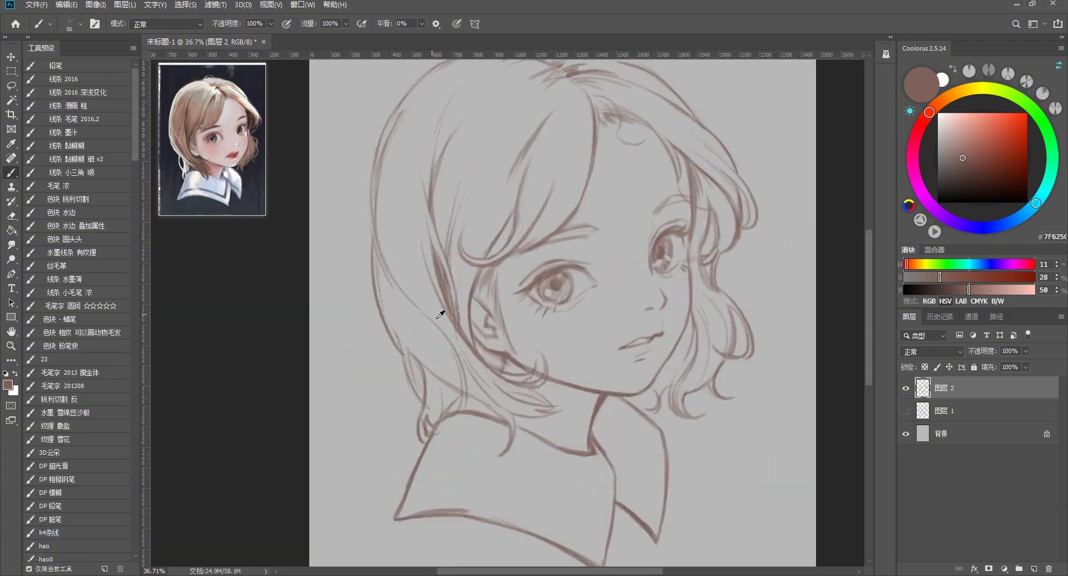
pyautogui.scroll(1, 312, 215)
pyautogui.scroll(1, 576, 242)
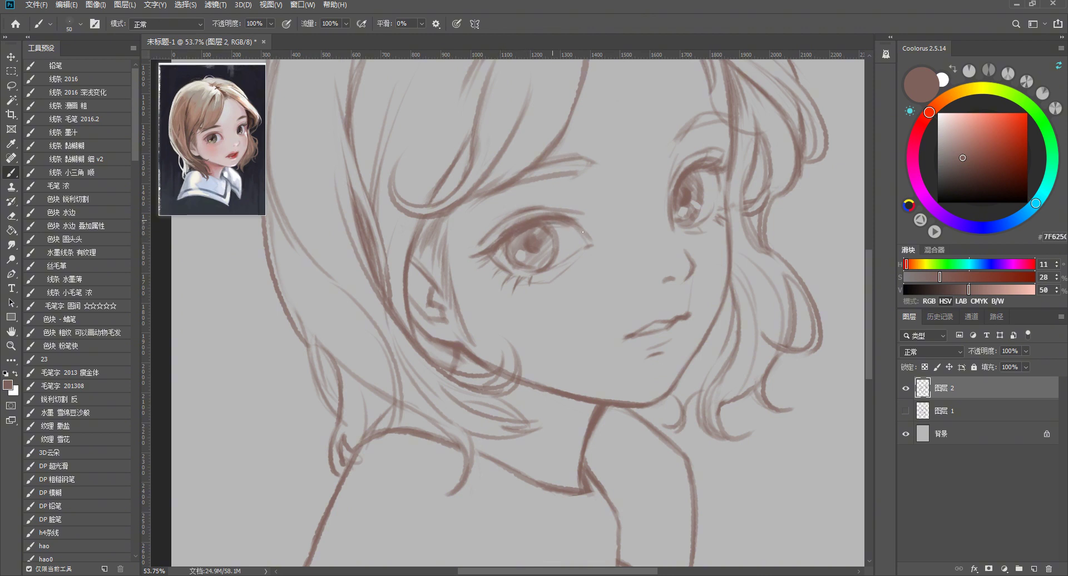
pyautogui.keyDown('alt'); pyautogui.click(516, 245); pyautogui.keyUp('alt')
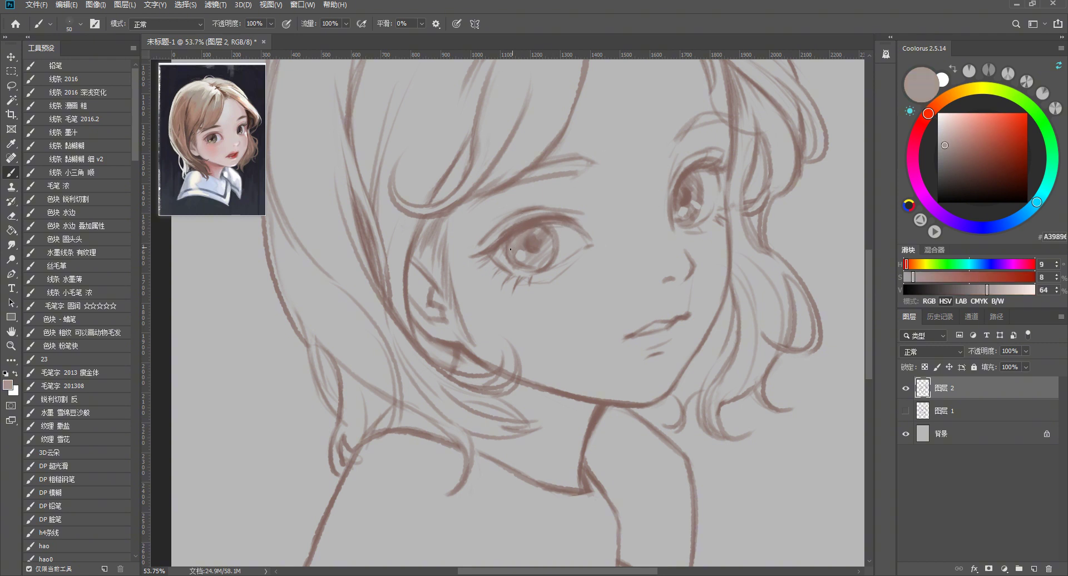
pyautogui.keyDown('alt'); pyautogui.click(553, 233); pyautogui.keyUp('alt')
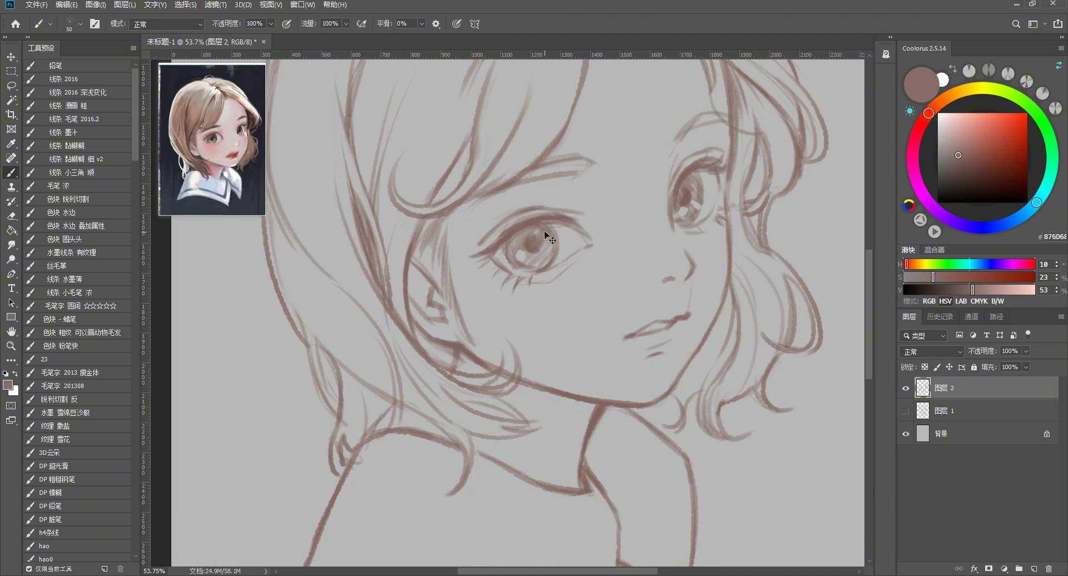
pyautogui.keyDown('alt'); pyautogui.click(547, 239); pyautogui.keyUp('alt')
# Paint over the upper and lower right iris to darken it
pyautogui.moveTo(531, 229); pyautogui.dragTo(542, 228)
pyautogui.moveTo(524, 252); pyautogui.dragTo(535, 242)
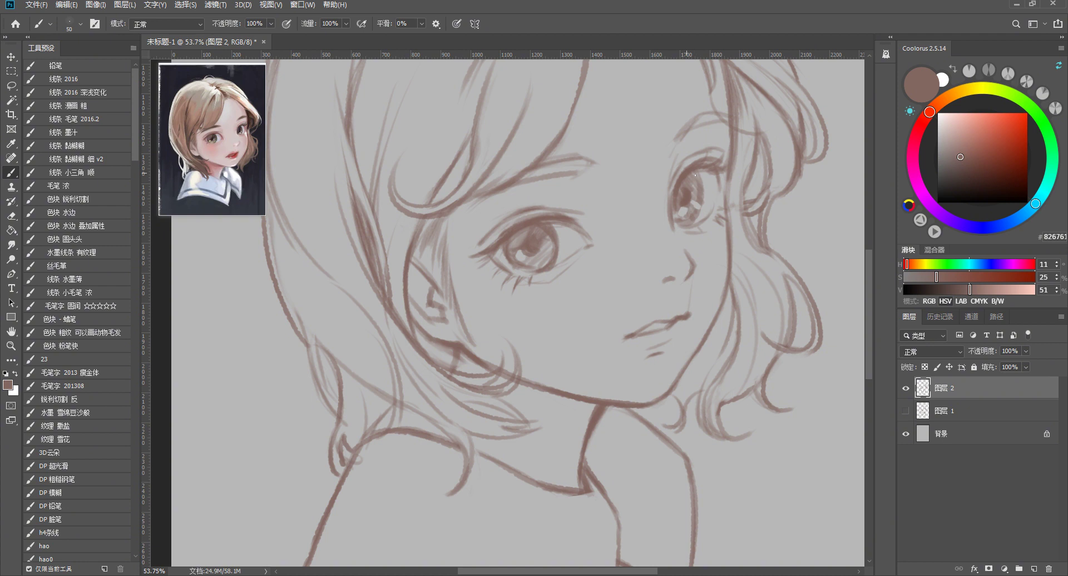
pyautogui.moveTo(695, 176); pyautogui.dragTo(696, 204)
pyautogui.scroll(-3, 699, 221)
# Shrink the eraser and redraw the lower lid line under the left eye
pyautogui.scroll(-2, 668, 338)
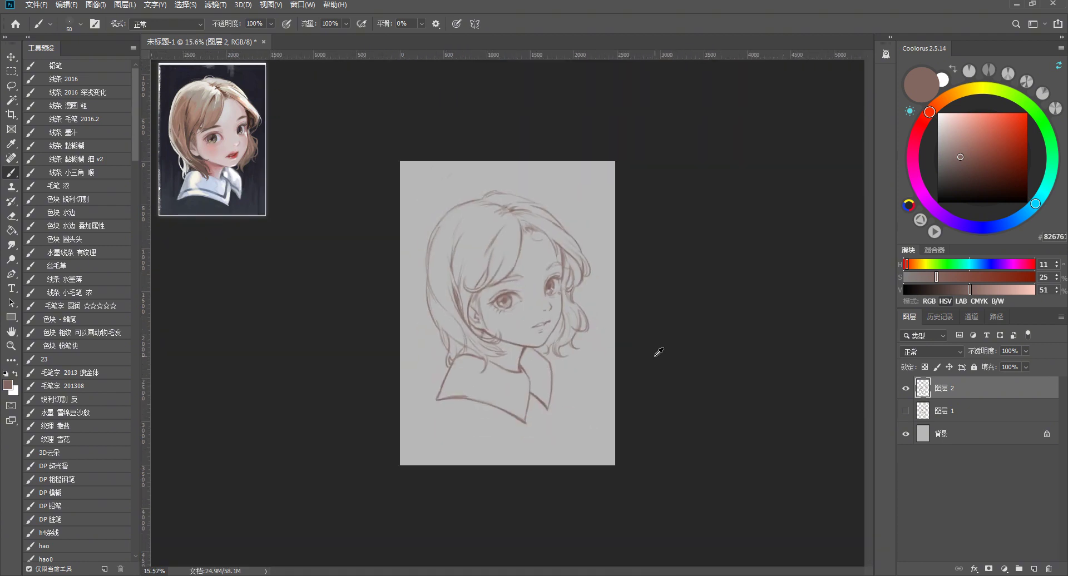
pyautogui.scroll(4, 528, 230)
pyautogui.press('e')
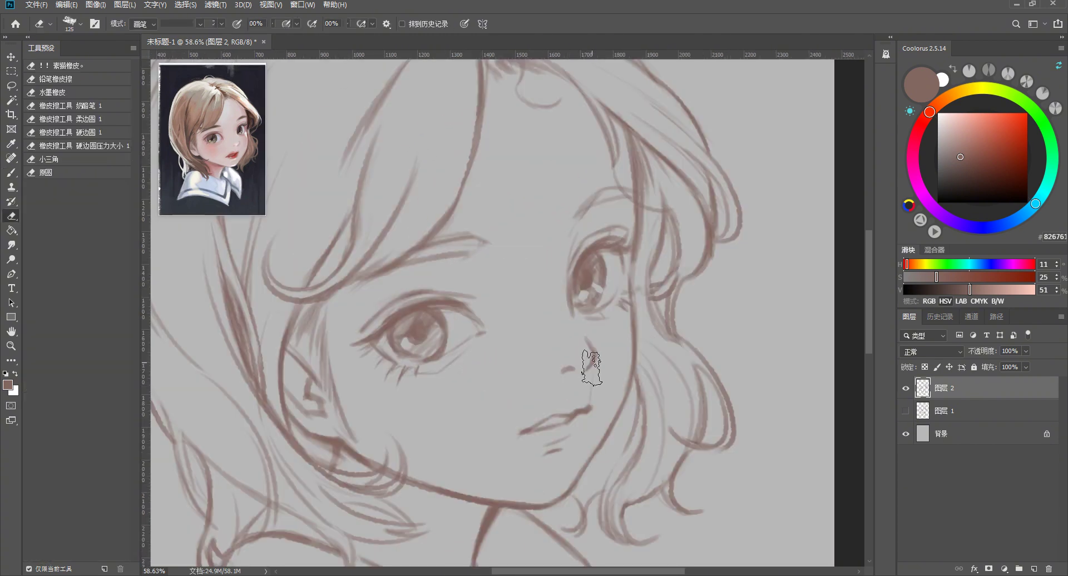
pyautogui.press('[')
pyautogui.press('[')
pyautogui.press('[')
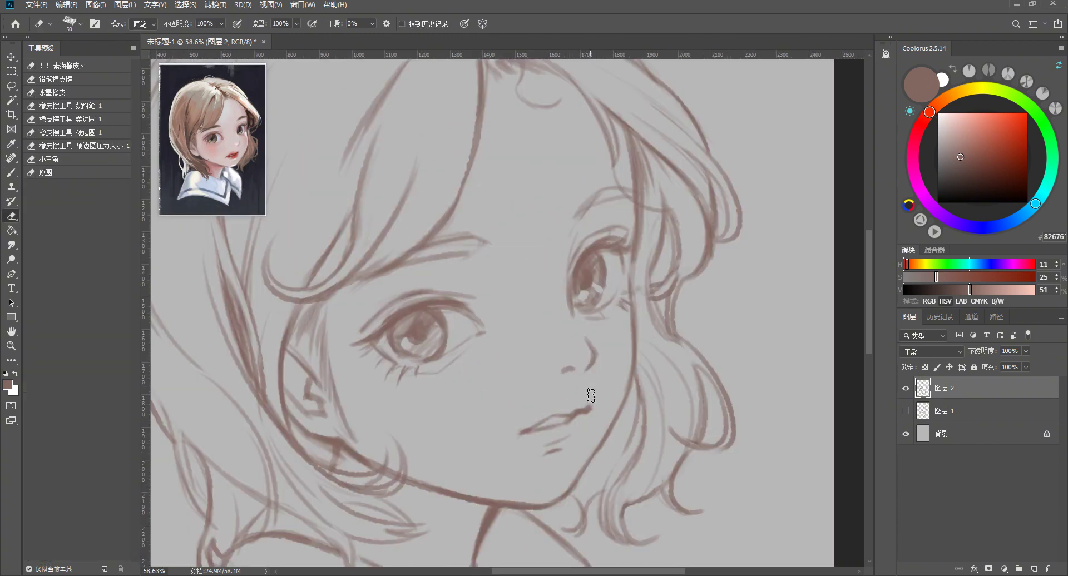
pyautogui.press('b')
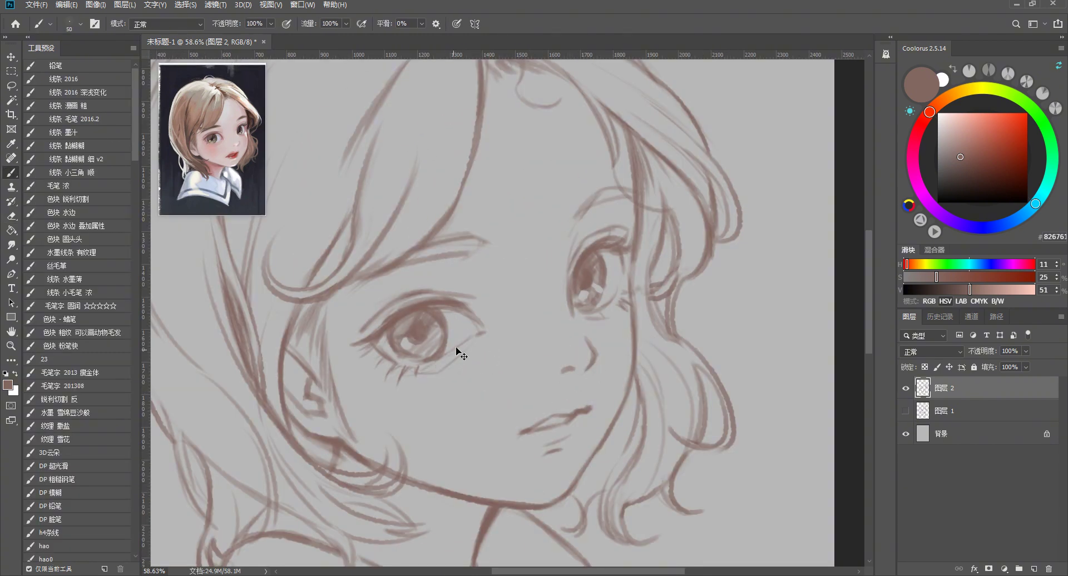
pyautogui.moveTo(434, 365); pyautogui.dragTo(460, 348)
pyautogui.keyDown('alt'); pyautogui.scroll(-3, 576, 359); pyautogui.keyUp('alt')
pyautogui.keyDown('alt'); pyautogui.scroll(-2, 603, 302); pyautogui.keyUp('alt')
pyautogui.keyDown('alt'); pyautogui.scroll(3, 603, 302); pyautogui.keyUp('alt')
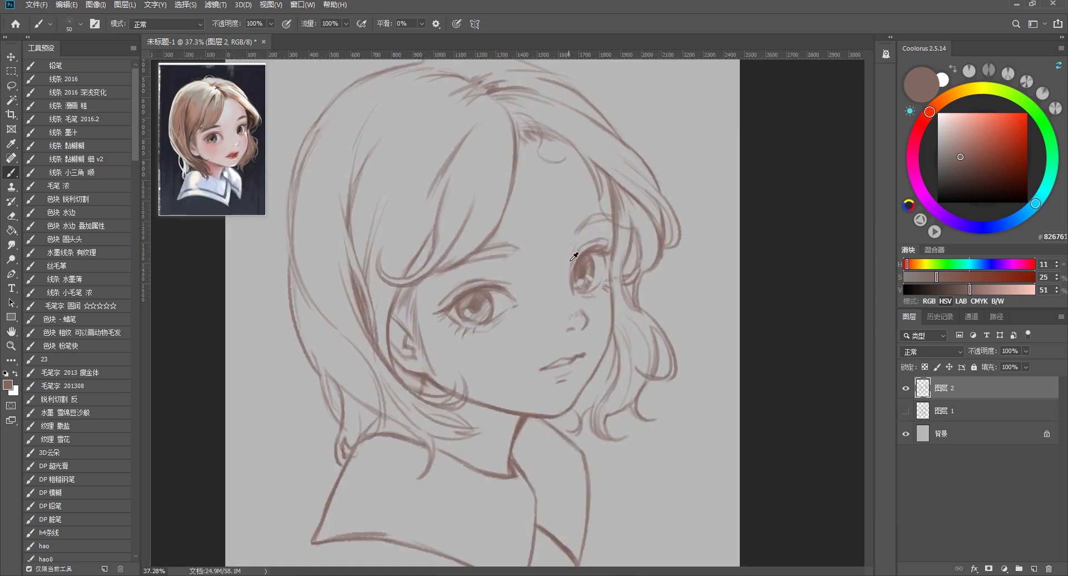
pyautogui.keyDown('alt'); pyautogui.scroll(2, 567, 317); pyautogui.keyUp('alt')
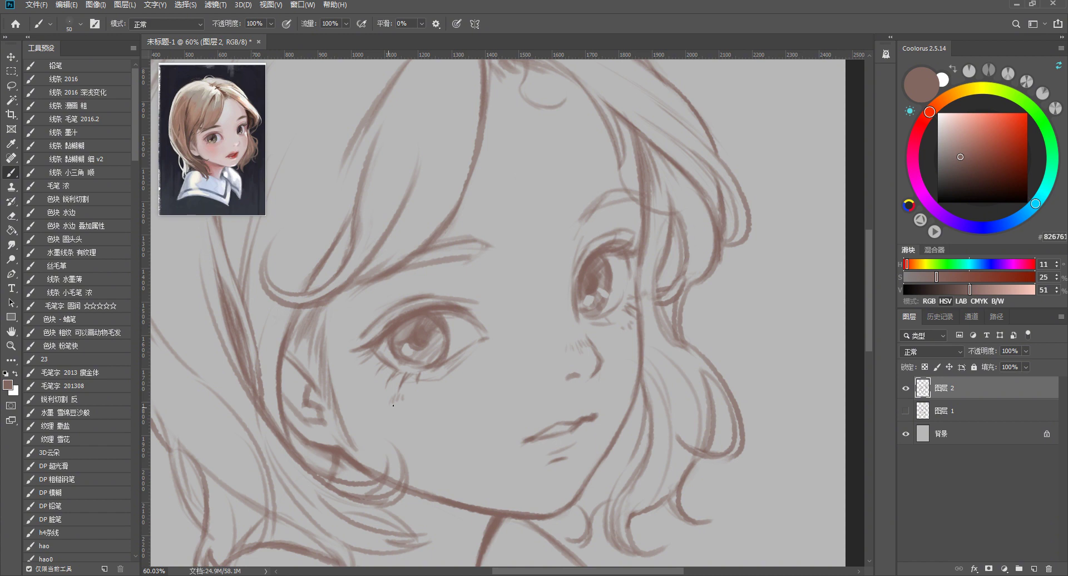
# Undo the right-hand freckle marks and add larger freckle strokes under the eye
pyautogui.press('e')
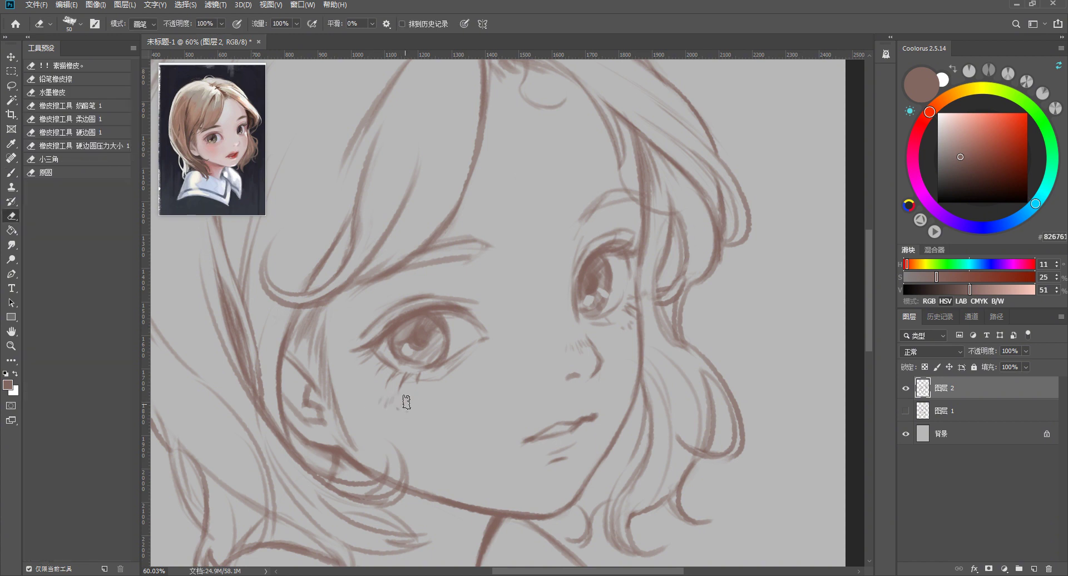
pyautogui.press('b')
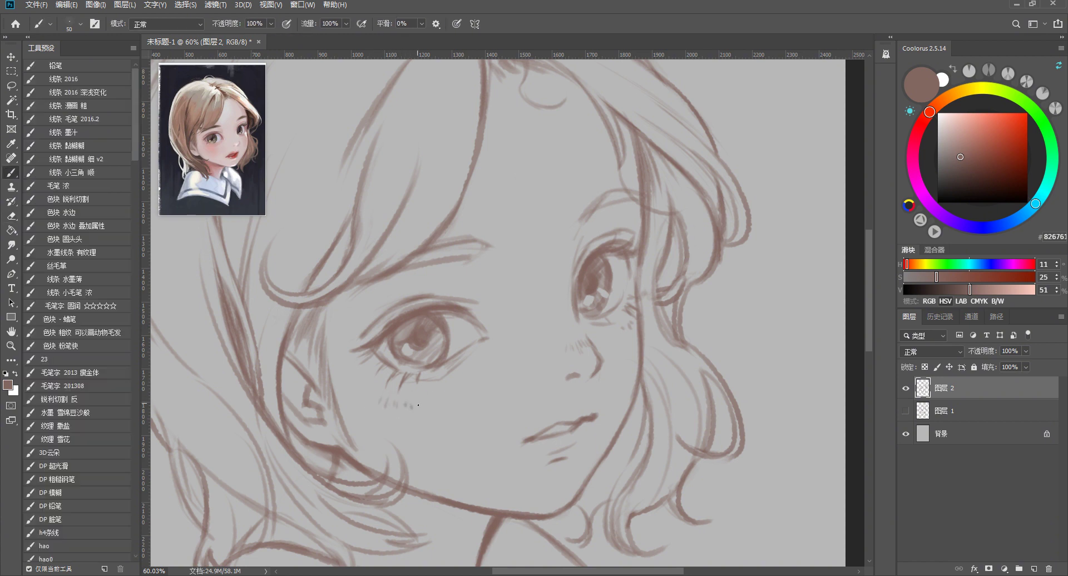
pyautogui.hotkey('ctrl', 'z')
pyautogui.press(']')
pyautogui.press(']')
pyautogui.moveTo(421, 400); pyautogui.dragTo(426, 406)
# Paint hair above the eyebrow, thicken the right brow, and darken the right eye's outer edge
pyautogui.scroll(-3, 517, 384)
pyautogui.scroll(-2, 556, 334)
pyautogui.scroll(2, 573, 295)
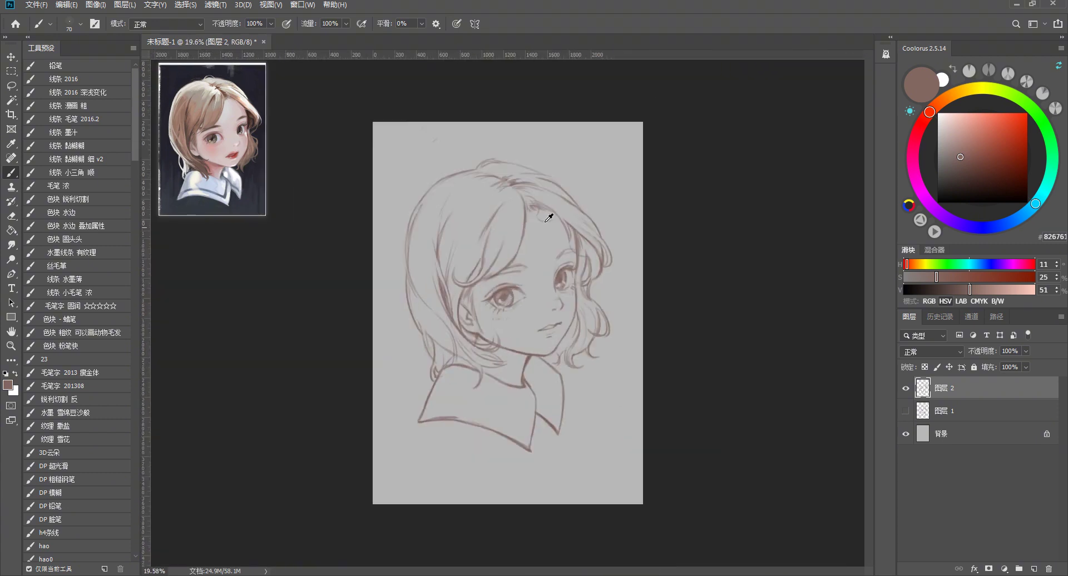
pyautogui.scroll(3, 574, 192)
pyautogui.scroll(1, 583, 261)
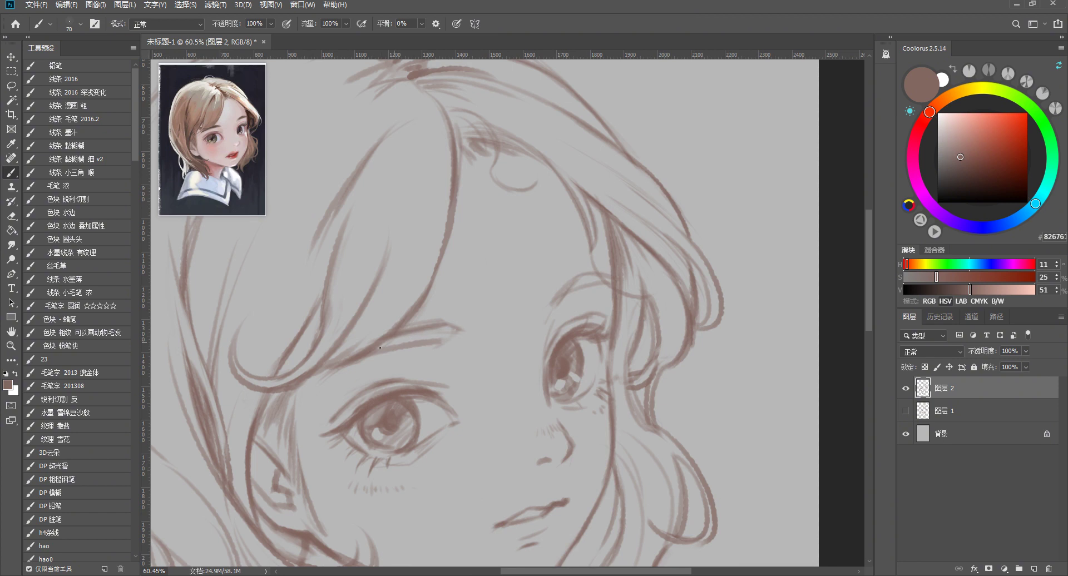
pyautogui.moveTo(444, 330); pyautogui.dragTo(400, 342)
pyautogui.moveTo(589, 276)
pyautogui.mouseDown()
pyautogui.moveTo(564, 285)
pyautogui.moveTo(564, 300)
pyautogui.mouseUp()
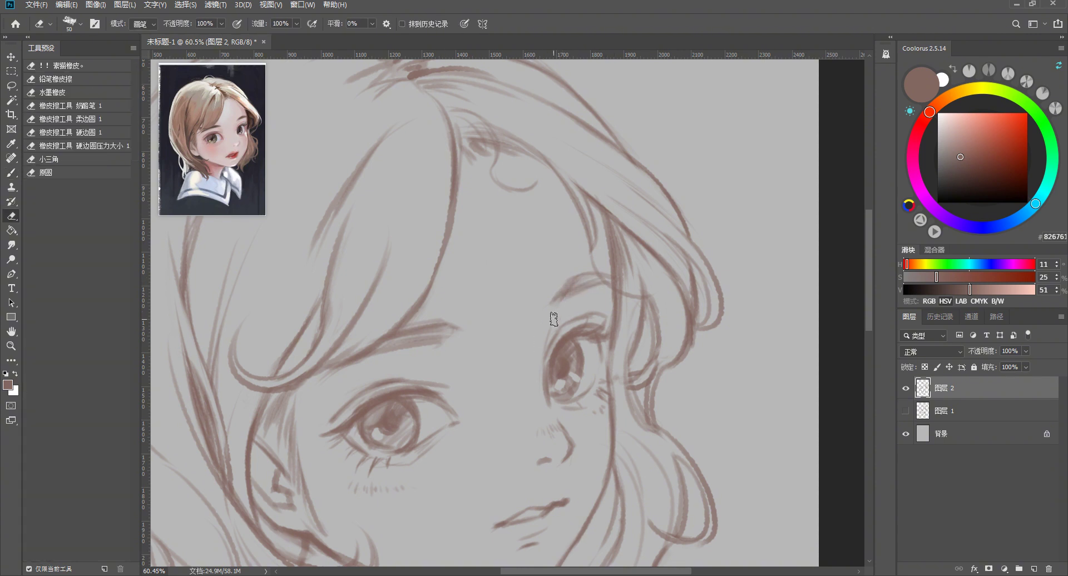
pyautogui.moveTo(549, 323); pyautogui.dragTo(543, 352)
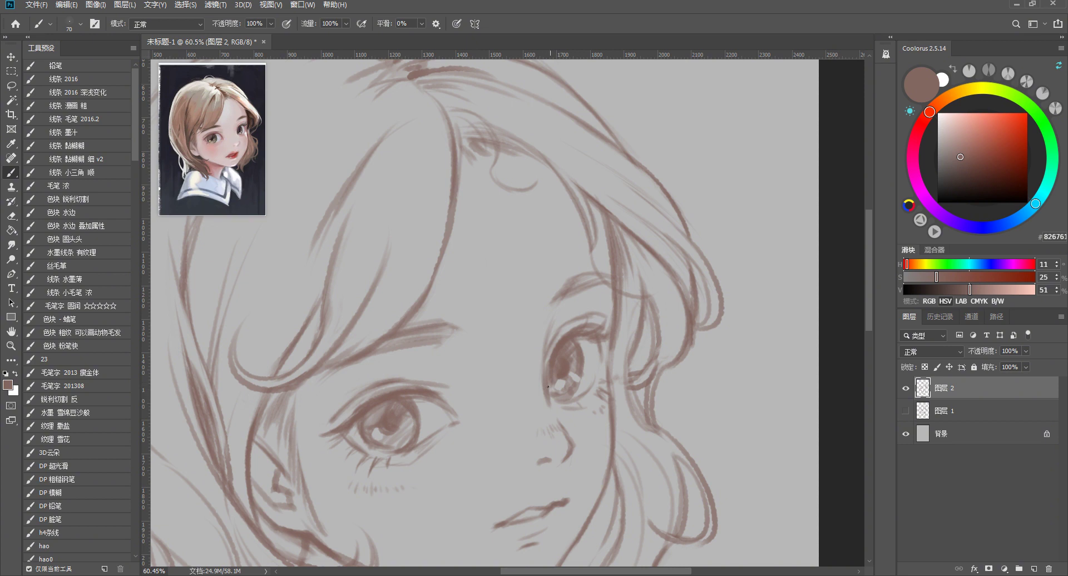
pyautogui.press('e')
pyautogui.press('b')
# Redraw the cheek contour, retrying the stroke once
pyautogui.scroll(-3, 548, 309)
pyautogui.scroll(-2, 610, 322)
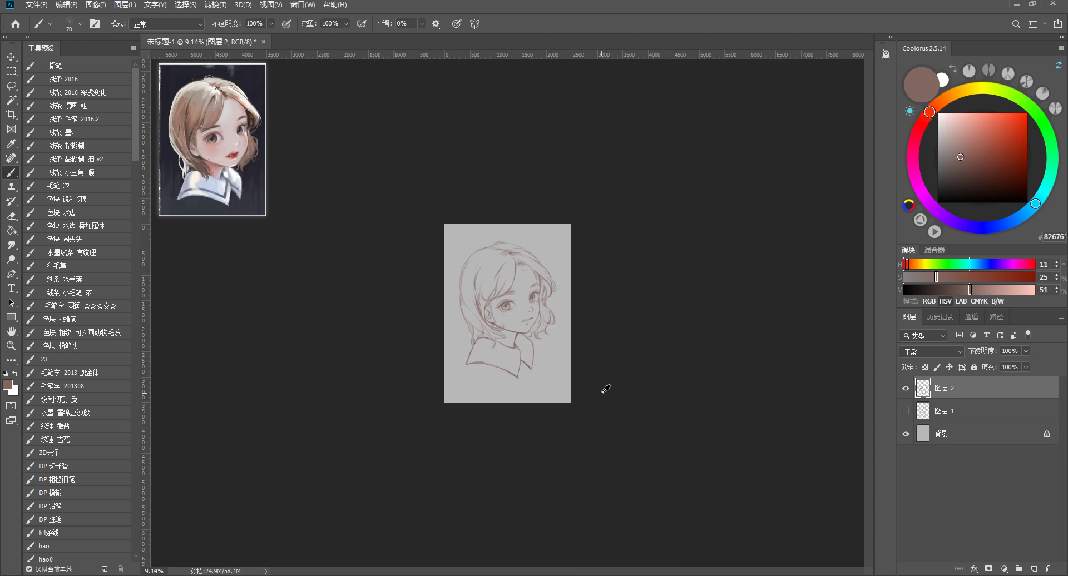
pyautogui.scroll(2, 395, 240)
pyautogui.scroll(2, 460, 278)
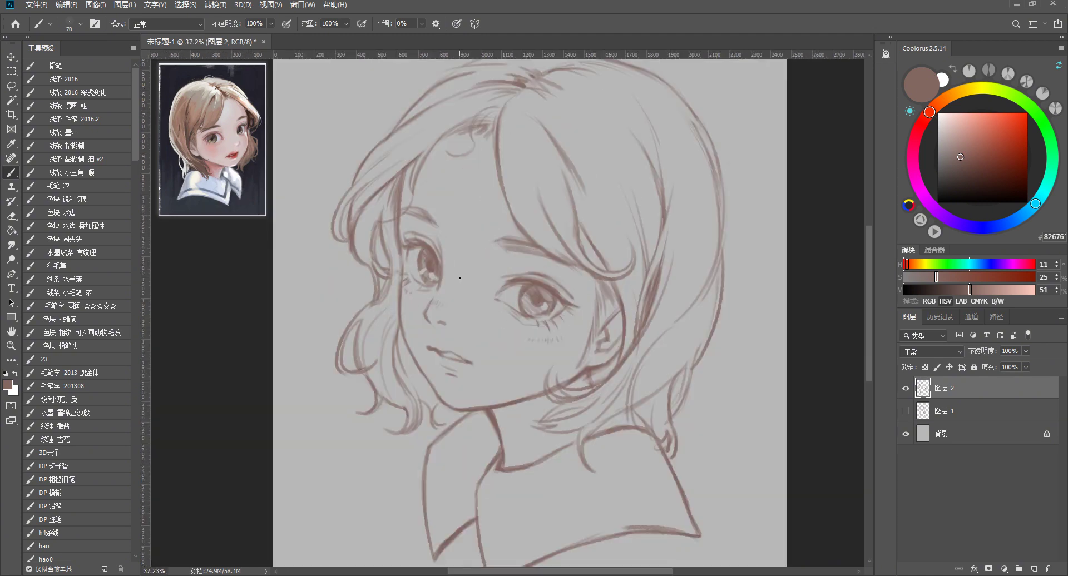
pyautogui.scroll(1, 425, 266)
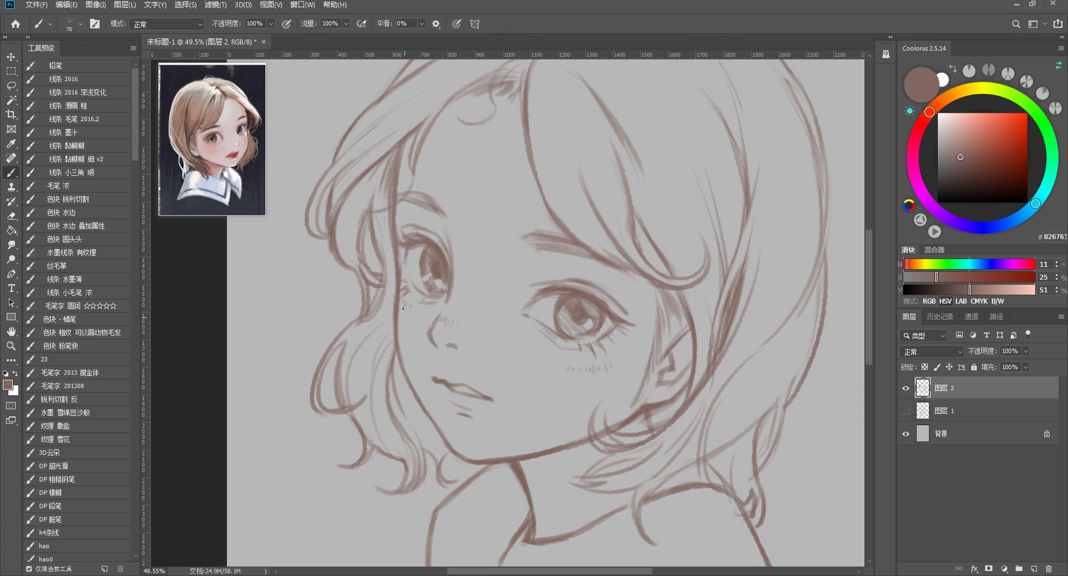
pyautogui.moveTo(398, 328); pyautogui.dragTo(417, 384)
pyautogui.hotkey('ctrl', 'z')
pyautogui.moveTo(398, 335); pyautogui.dragTo(409, 382)
# Reinforce the chin line, undo it, and mirror the canvas to check proportions
pyautogui.moveTo(453, 454); pyautogui.dragTo(482, 460)
pyautogui.hotkey('ctrl', 'z')
pyautogui.scroll(-3, 523, 507)
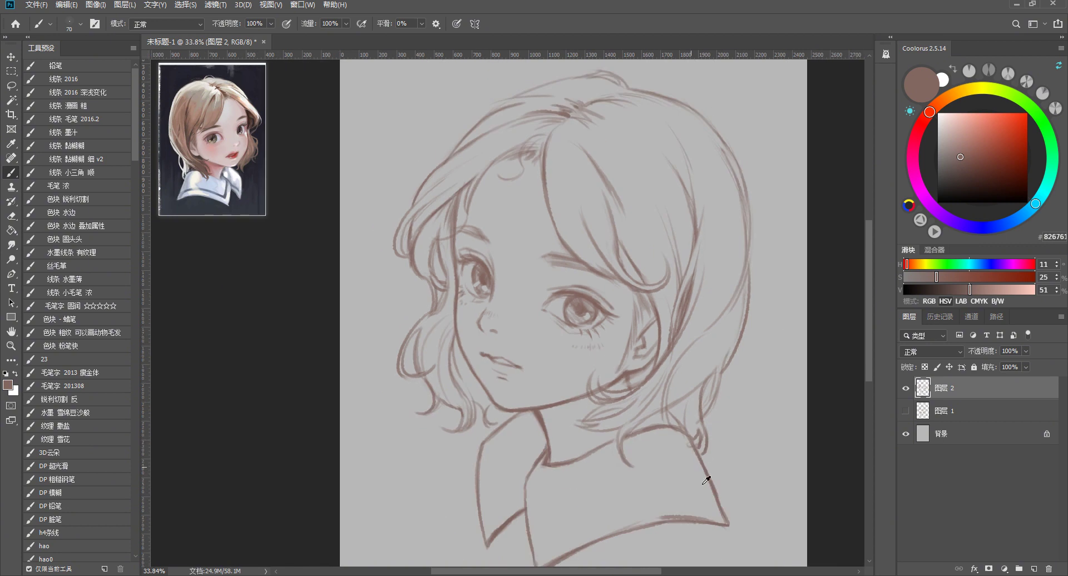
pyautogui.press('h')
pyautogui.scroll(1, 680, 442)
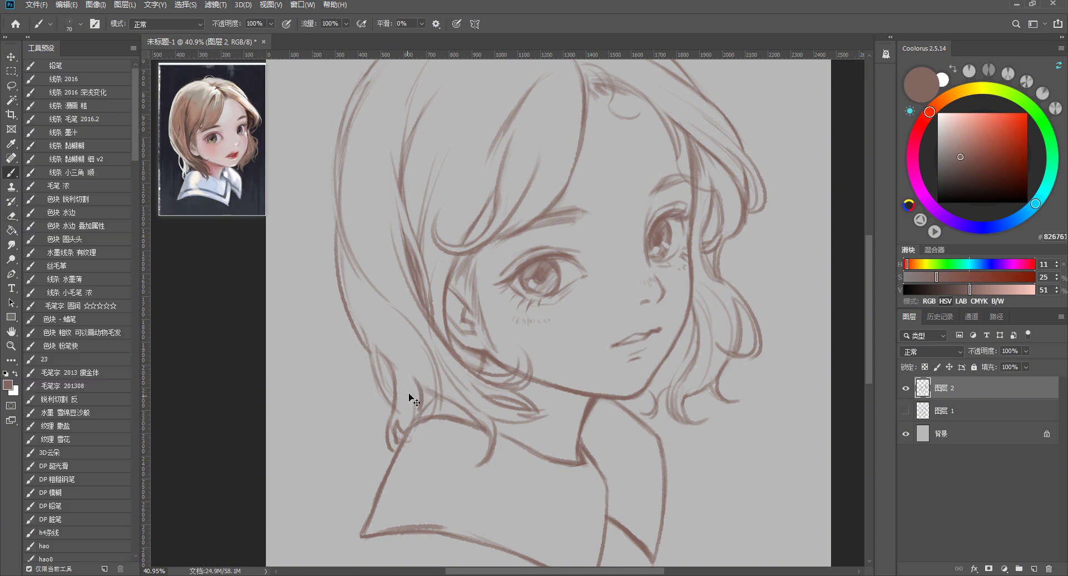
# Redraw the small hair strand beside the neck and make the eraser smaller
pyautogui.hotkey('ctrl', 'z')
pyautogui.moveTo(421, 414); pyautogui.dragTo(425, 397)
pyautogui.press('e')
pyautogui.press('[')
pyautogui.press('[')
pyautogui.press('[')
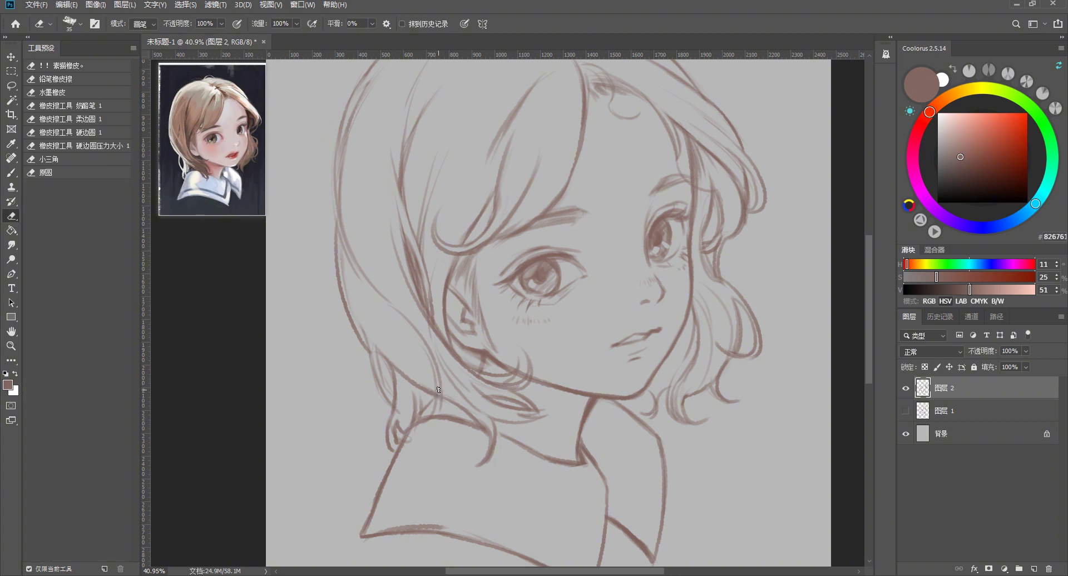
pyautogui.press('[')
pyautogui.press('b')
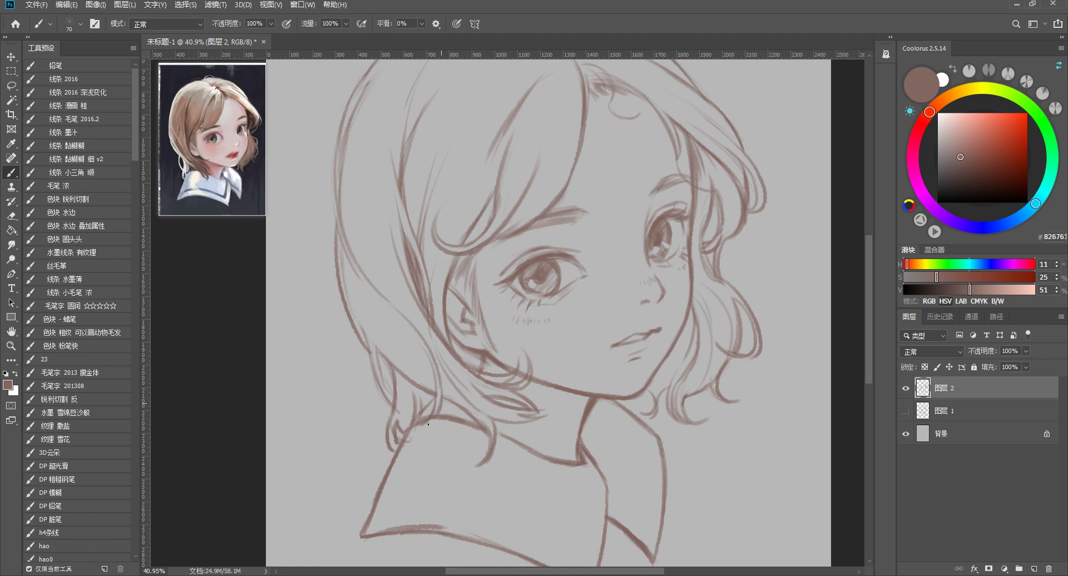
# Hatch shading under the jawline and shade the corner where jaw meets hair
pyautogui.scroll(-5, 489, 312)
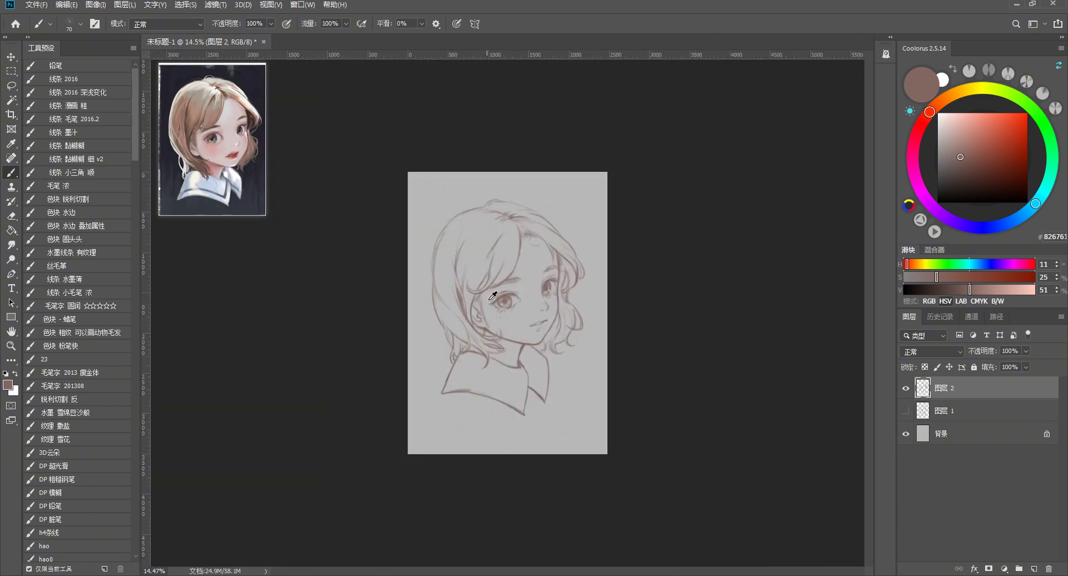
pyautogui.scroll(2, 492, 295)
pyautogui.scroll(3, 492, 296)
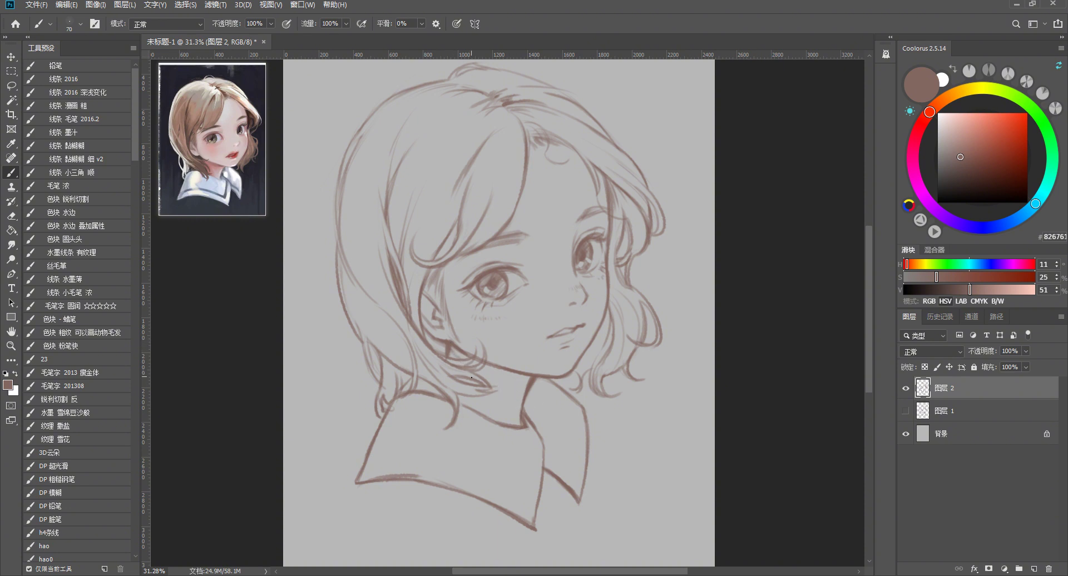
pyautogui.moveTo(484, 378); pyautogui.dragTo(515, 377)
pyautogui.hotkey('ctrl', 'z')
pyautogui.hotkey('ctrl', 'z')
pyautogui.hotkey('ctrl', 'shift', 'z')
pyautogui.scroll(3, 522, 313)
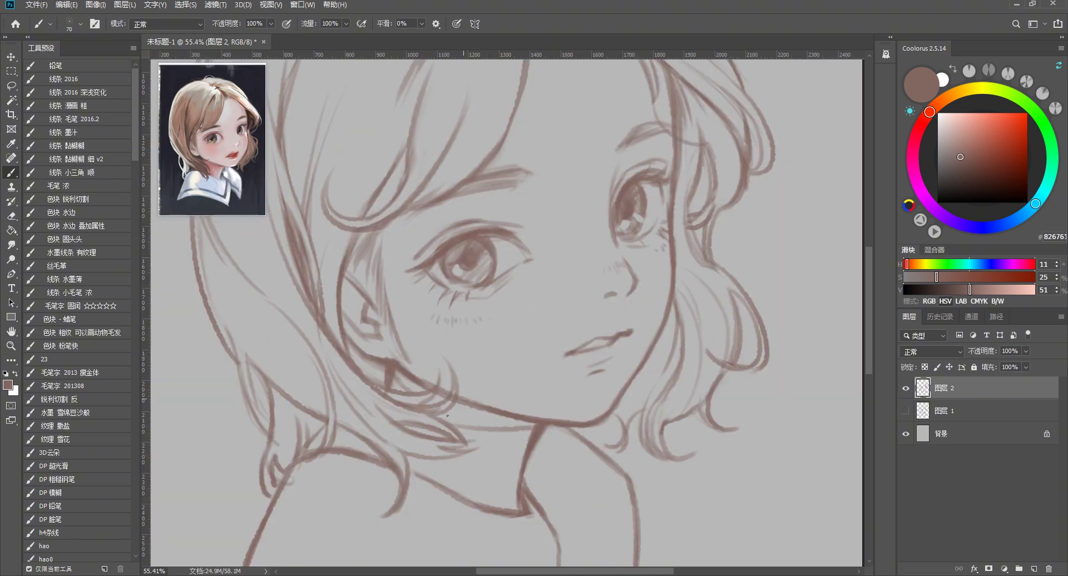
pyautogui.moveTo(447, 416)
pyautogui.mouseDown()
pyautogui.moveTo(462, 405)
pyautogui.moveTo(501, 416)
pyautogui.mouseUp()
pyautogui.moveTo(394, 382)
pyautogui.mouseDown()
pyautogui.moveTo(410, 374)
pyautogui.moveTo(427, 388)
pyautogui.mouseUp()
pyautogui.press('e')
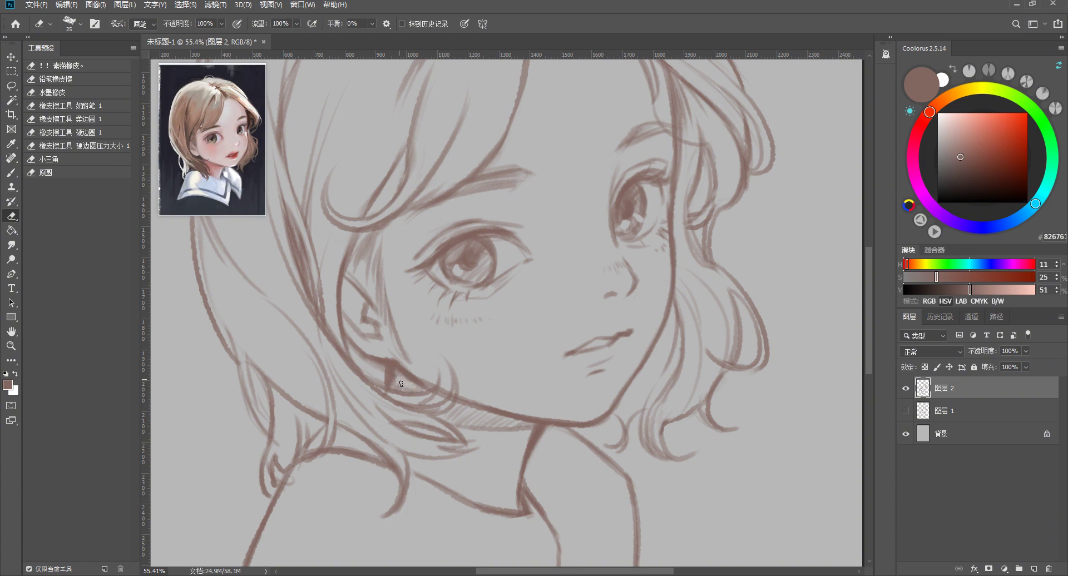
pyautogui.press('b')
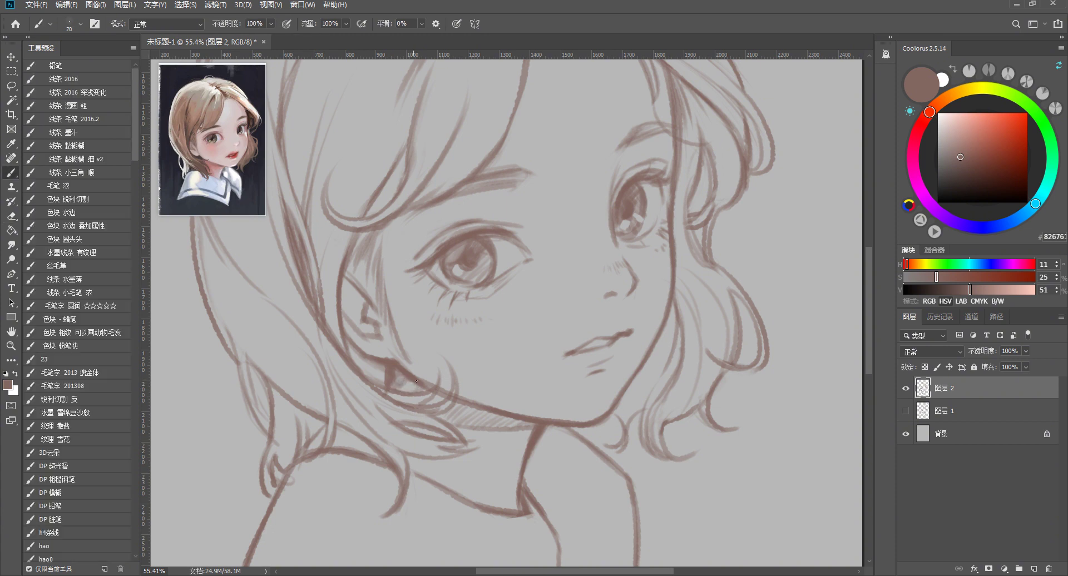
pyautogui.moveTo(404, 384); pyautogui.dragTo(423, 389)
# Draw two small sparkle crosses to the right of the face
pyautogui.moveTo(766, 251)
pyautogui.mouseDown()
pyautogui.moveTo(806, 248)
pyautogui.moveTo(793, 279)
pyautogui.mouseUp()
pyautogui.moveTo(804, 284); pyautogui.dragTo(835, 284)
pyautogui.moveTo(825, 267); pyautogui.dragTo(823, 308)
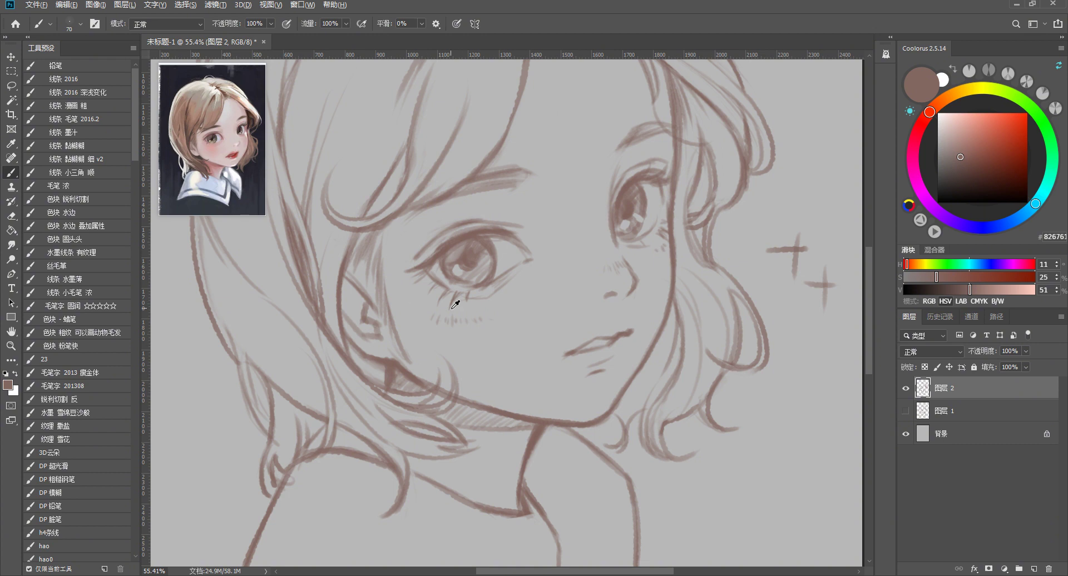
pyautogui.scroll(-5, 455, 304)
pyautogui.scroll(-3, 455, 304)
pyautogui.scroll(3, 634, 310)
pyautogui.press('e')
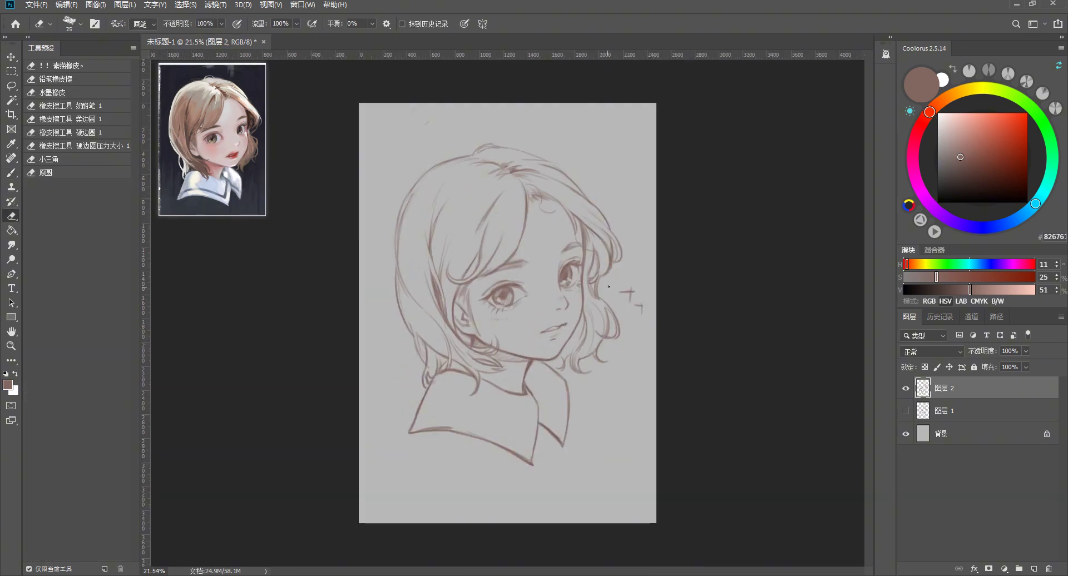
# Lasso and delete the sparkle crosses beside the face, then deselect
pyautogui.press('l')
pyautogui.moveTo(617, 266); pyautogui.dragTo(614, 272)
pyautogui.press('Delete')
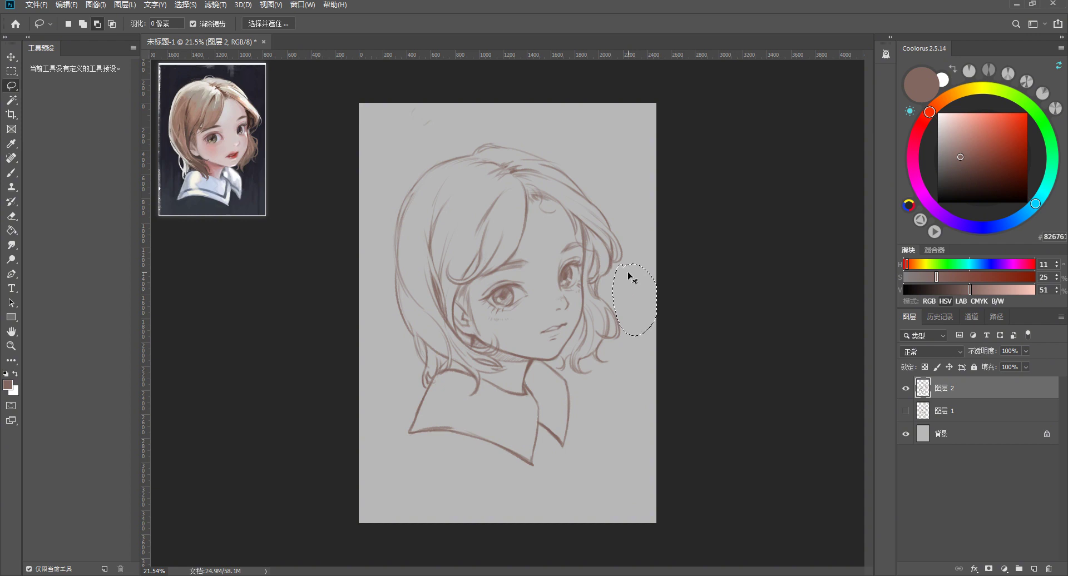
pyautogui.hotkey('ctrl', 'd')
pyautogui.scroll(-2, 632, 271)
pyautogui.scroll(3, 556, 222)
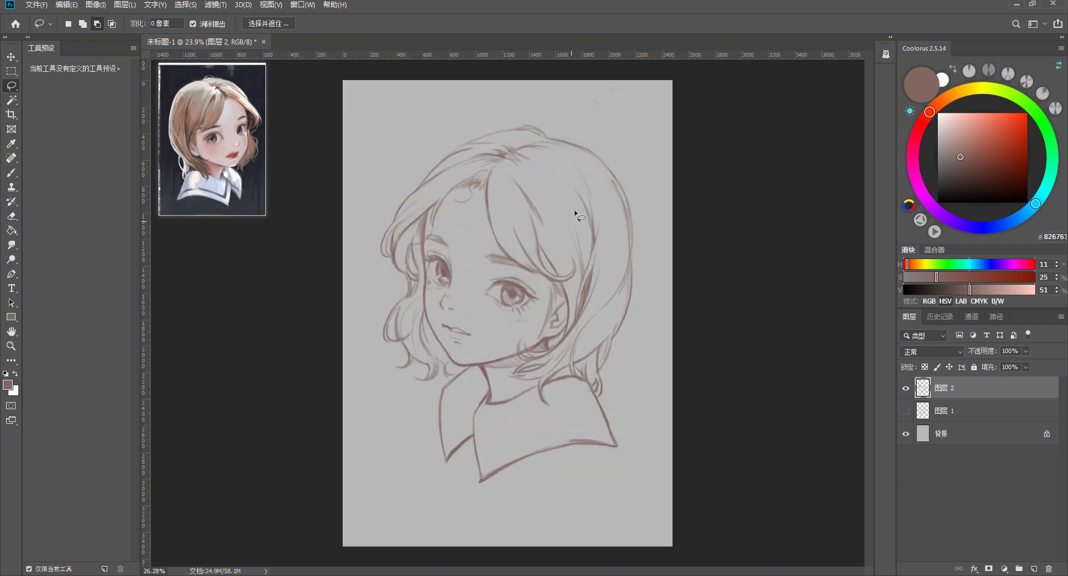
pyautogui.scroll(2, 644, 215)
# Refine the right hair outline with two long brush strokes
pyautogui.press('b')
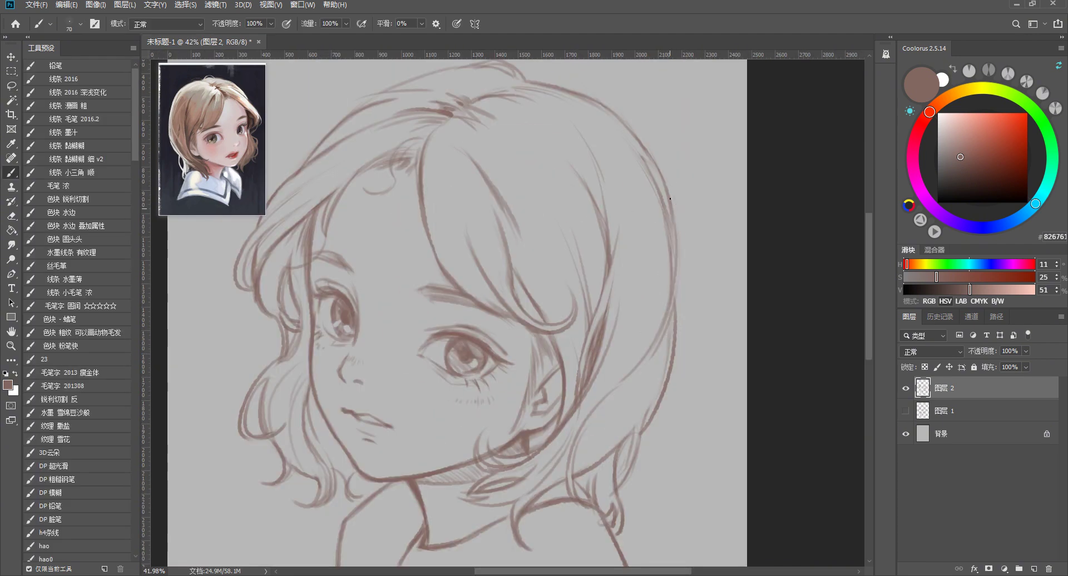
pyautogui.moveTo(665, 201); pyautogui.dragTo(677, 314)
pyautogui.moveTo(673, 247); pyautogui.dragTo(674, 297)
pyautogui.scroll(-4, 670, 190)
pyautogui.scroll(2, 488, 226)
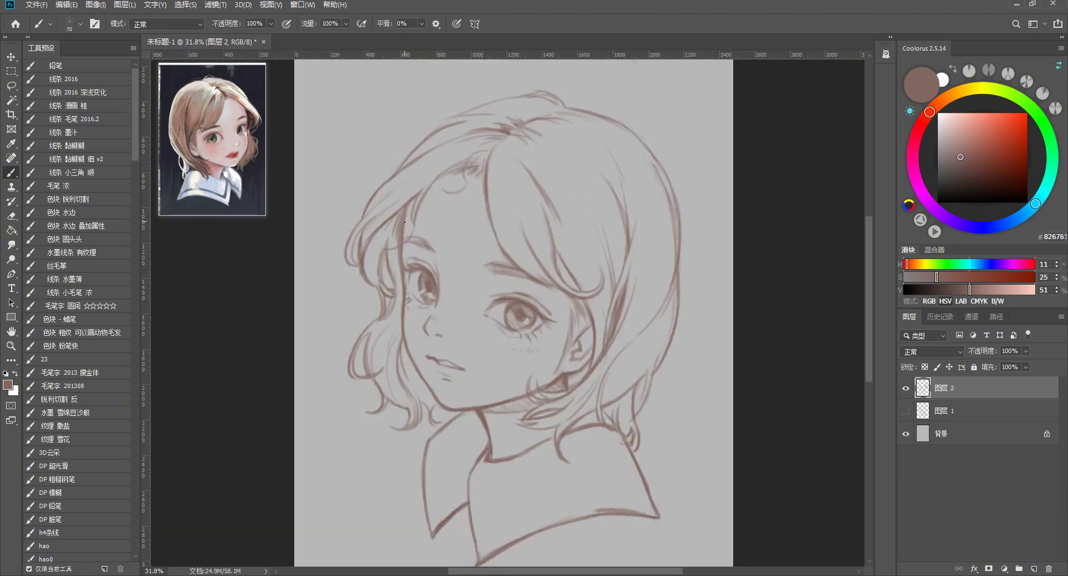
# Mirror the canvas and redraw the thin stroke beside the eye further right
pyautogui.press('h')
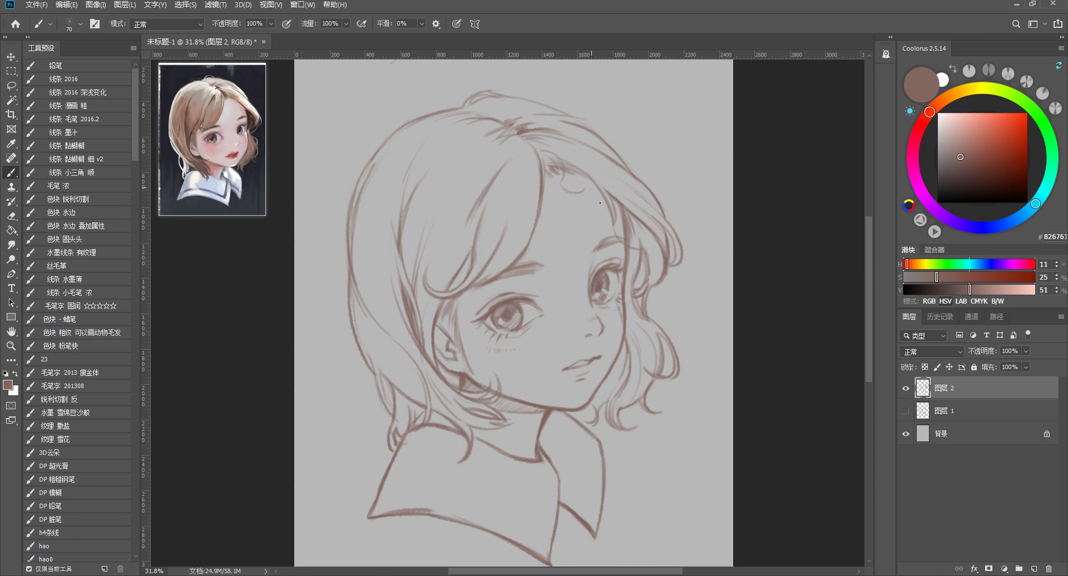
pyautogui.hotkey('ctrl', 'z')
pyautogui.moveTo(609, 257); pyautogui.dragTo(612, 204)
pyautogui.scroll(-2, 665, 180)
pyautogui.scroll(-3, 703, 269)
pyautogui.scroll(3, 650, 303)
pyautogui.scroll(3, 612, 278)
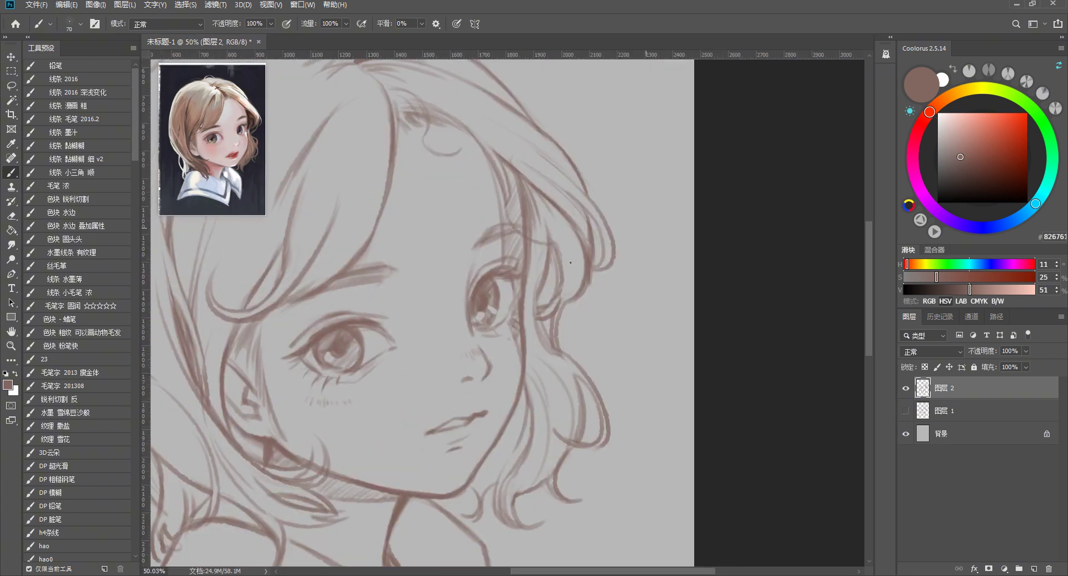
# Erase stray bits beside the right eye with a slightly smaller eraser
pyautogui.press('e')
pyautogui.press('[')
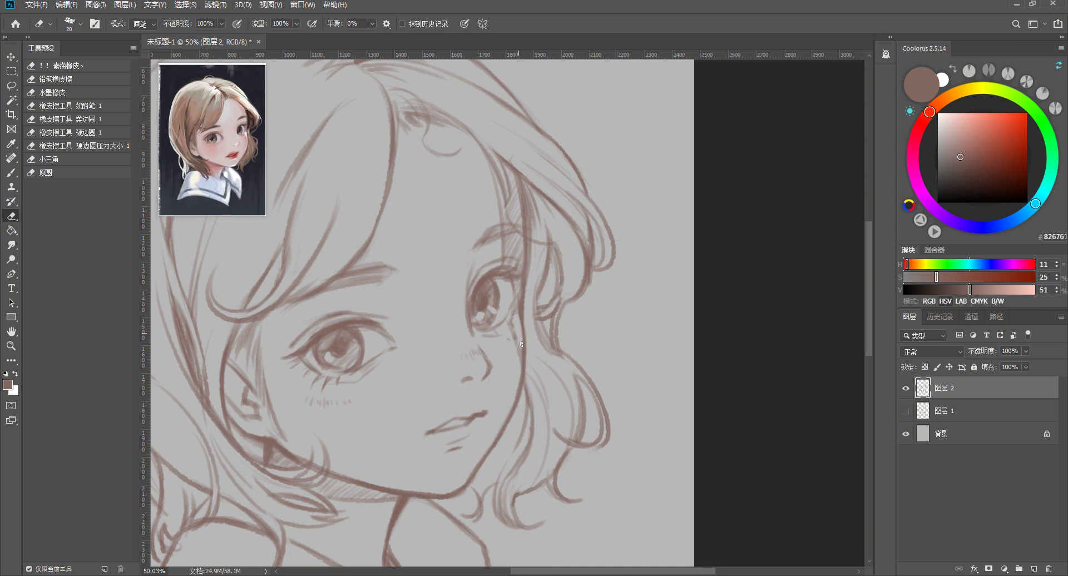
pyautogui.press('b')
pyautogui.scroll(-2, 639, 305)
pyautogui.scroll(-3, 638, 305)
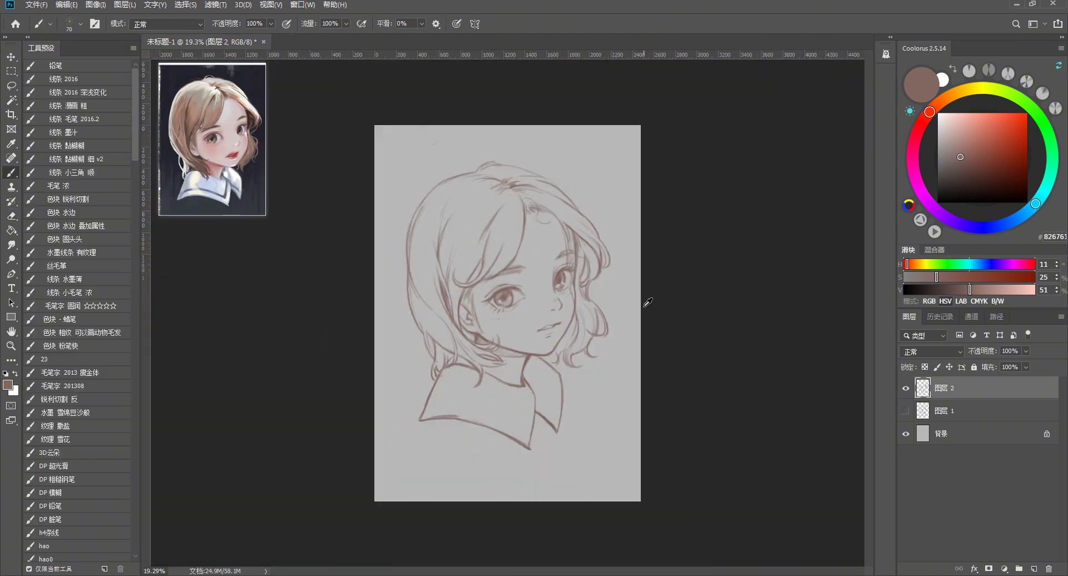
# Sample the sketch's brown line colour and darken the hair strand above the eye
pyautogui.keyDown('alt'); pyautogui.click(586, 217); pyautogui.keyUp('alt')
pyautogui.scroll(2, 594, 196)
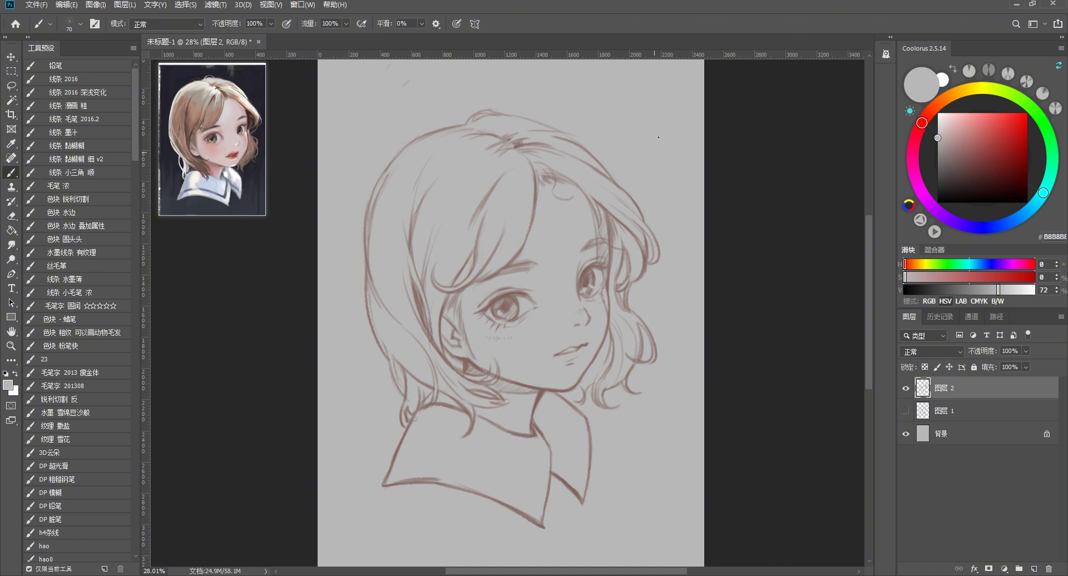
pyautogui.keyDown('alt'); pyautogui.click(590, 265); pyautogui.keyUp('alt')
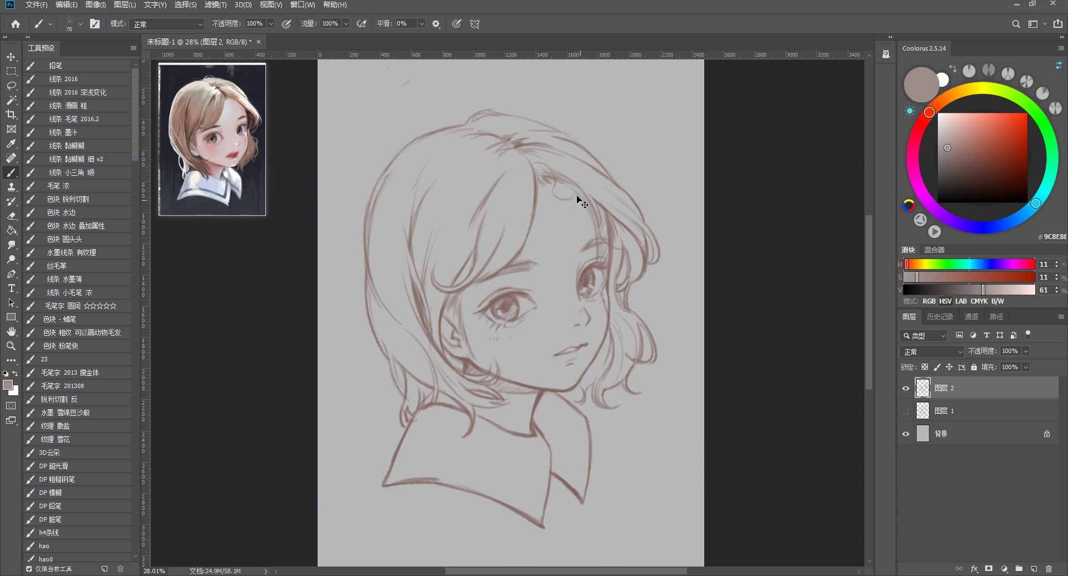
pyautogui.scroll(3, 551, 119)
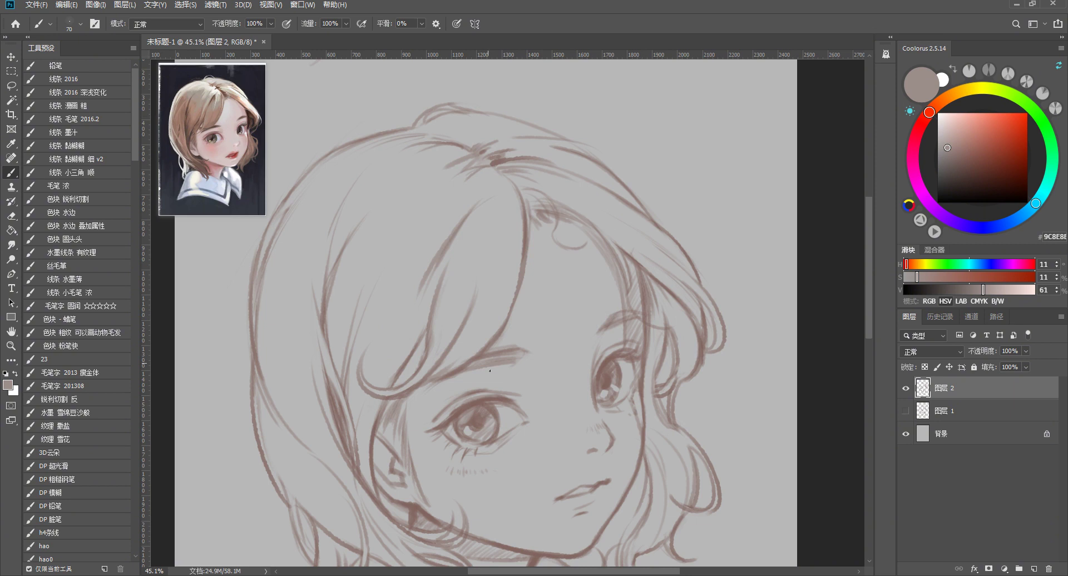
pyautogui.keyDown('alt'); pyautogui.click(474, 401); pyautogui.keyUp('alt')
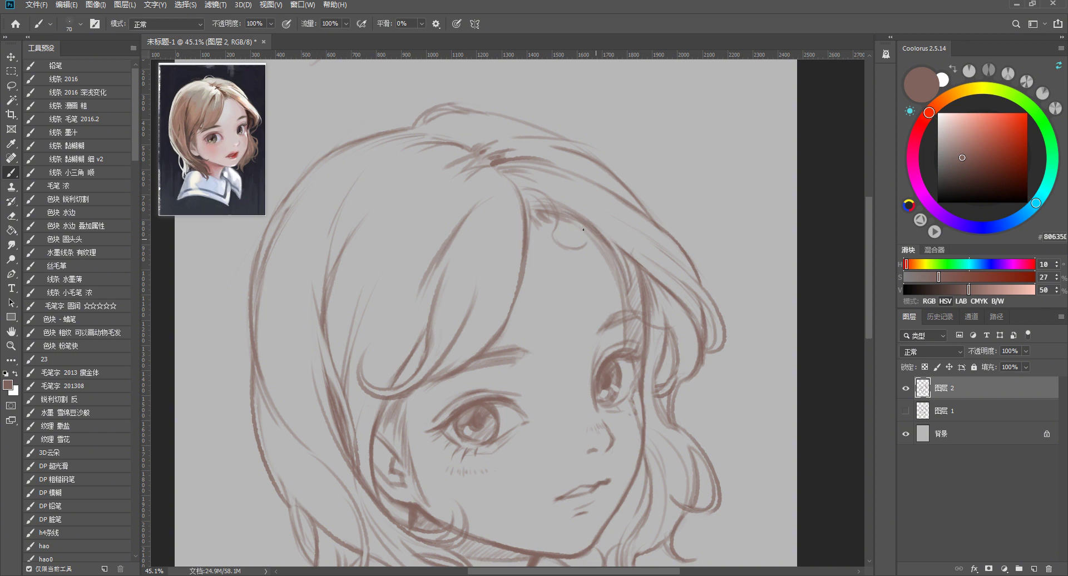
pyautogui.moveTo(557, 218); pyautogui.dragTo(606, 253)
# Enlarge the brush and add thin, faint hair strands beside the eye
pyautogui.scroll(-3, 579, 169)
pyautogui.scroll(-3, 644, 155)
pyautogui.scroll(-1, 525, 162)
pyautogui.scroll(5, 387, 97)
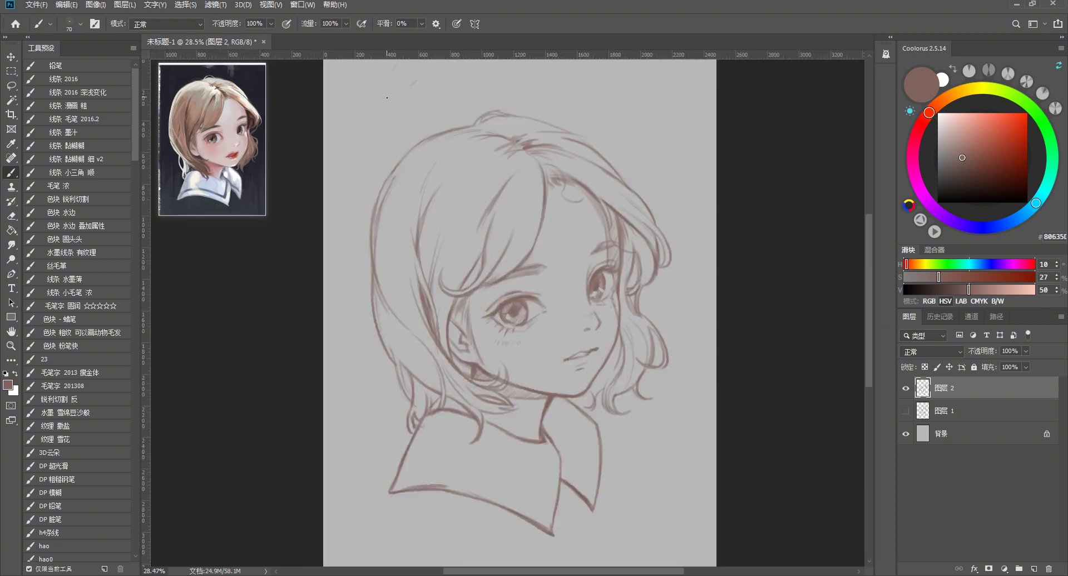
pyautogui.press(']')
pyautogui.press(']')
pyautogui.scroll(1, 607, 187)
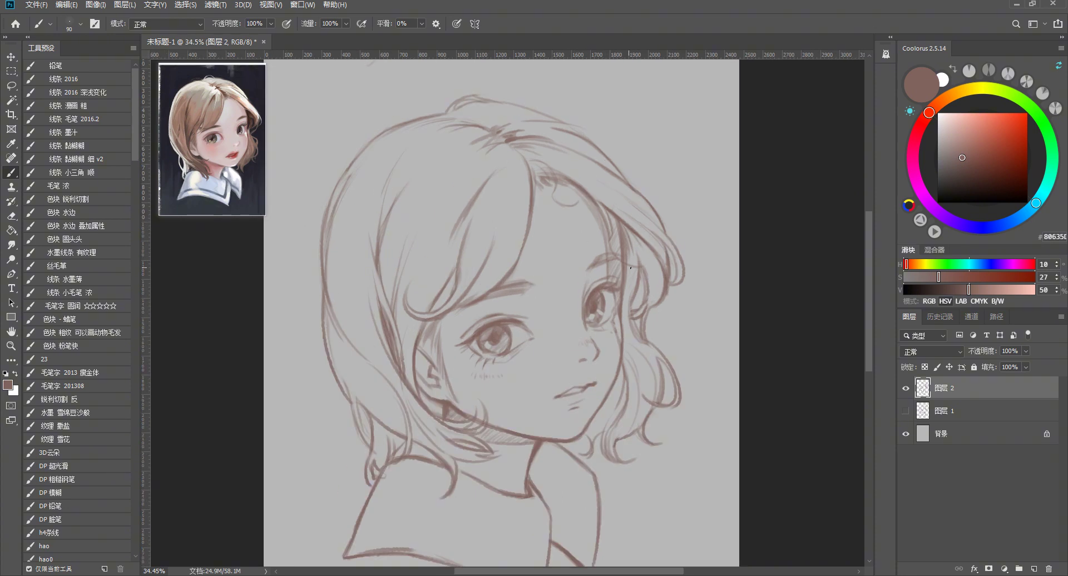
pyautogui.moveTo(628, 239); pyautogui.dragTo(633, 295)
pyautogui.press('w')
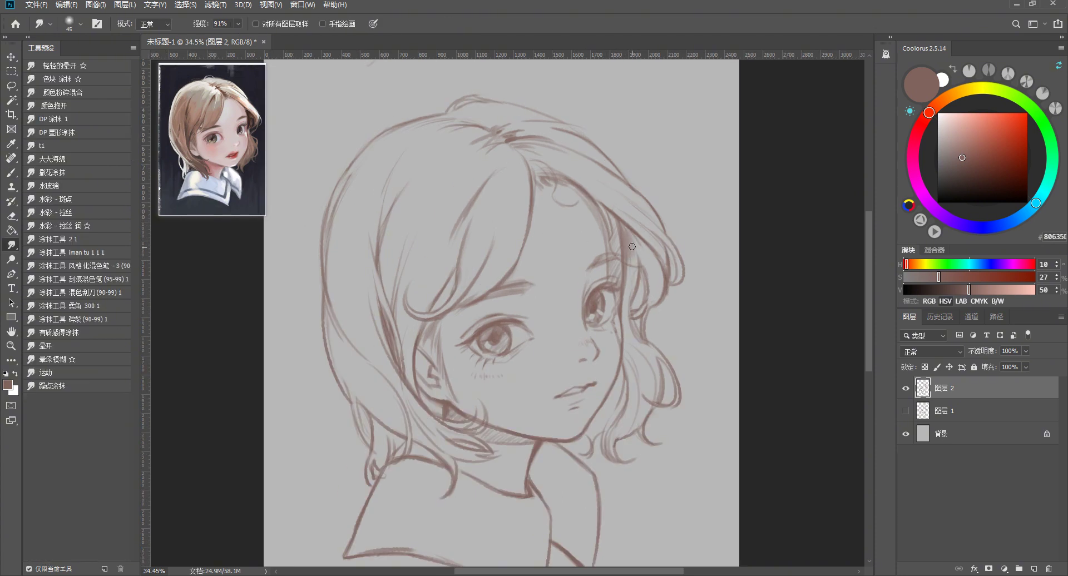
pyautogui.press('e')
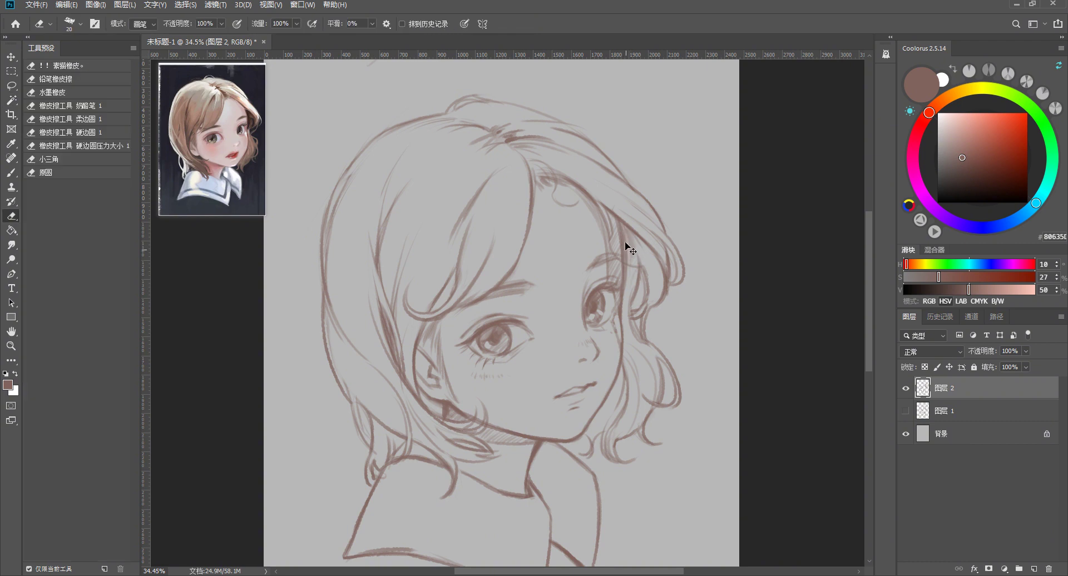
pyautogui.press('b')
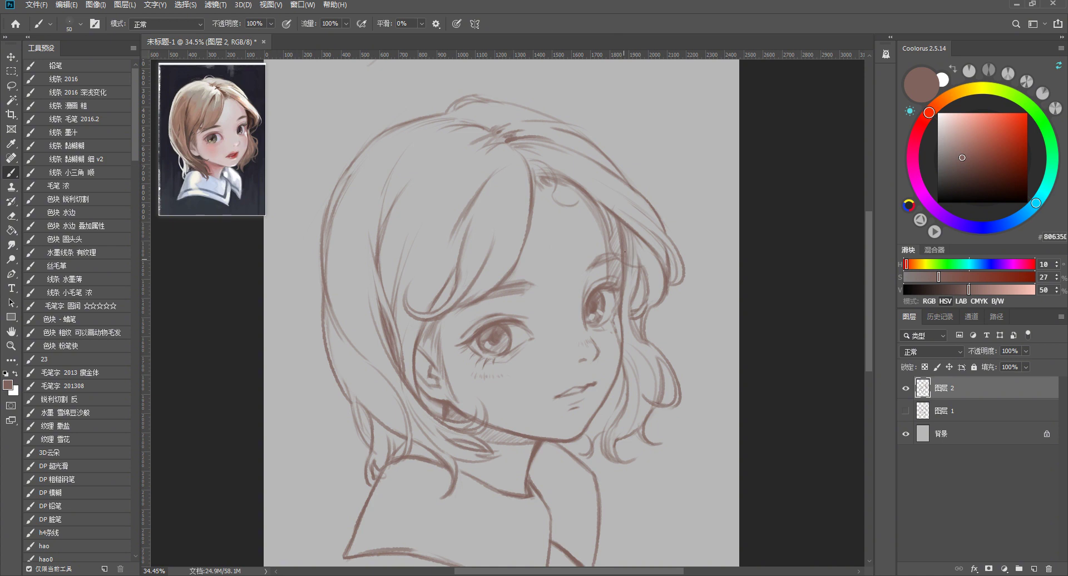
pyautogui.moveTo(627, 236); pyautogui.dragTo(630, 272)
# Test a thin line across the collar, then undo it
pyautogui.scroll(-3, 633, 234)
pyautogui.scroll(-3, 665, 229)
pyautogui.scroll(-1, 556, 221)
pyautogui.scroll(5, 544, 257)
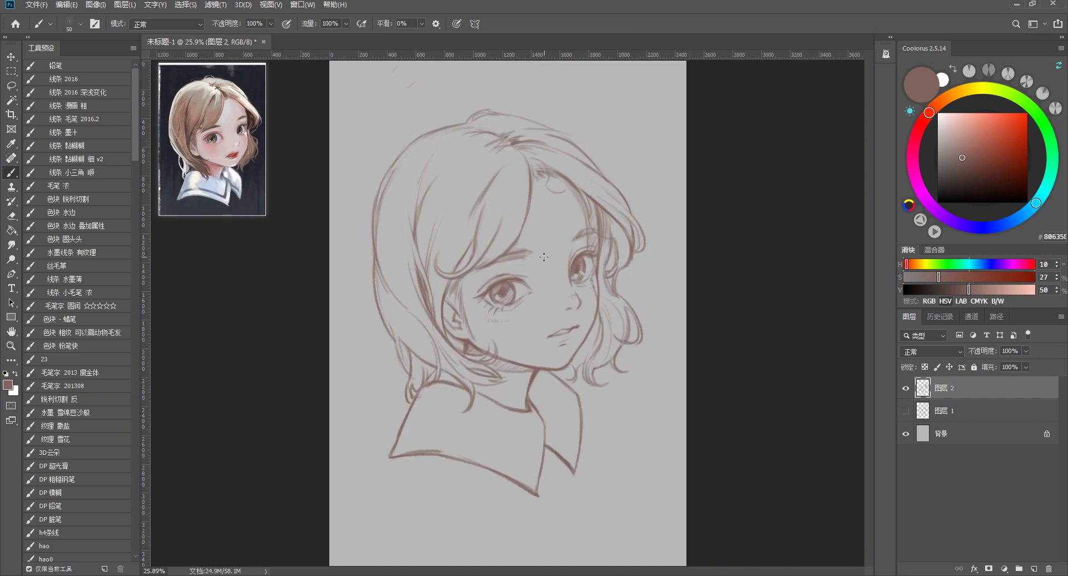
pyautogui.press('v')
pyautogui.scroll(1, 429, 465)
pyautogui.scroll(2, 433, 469)
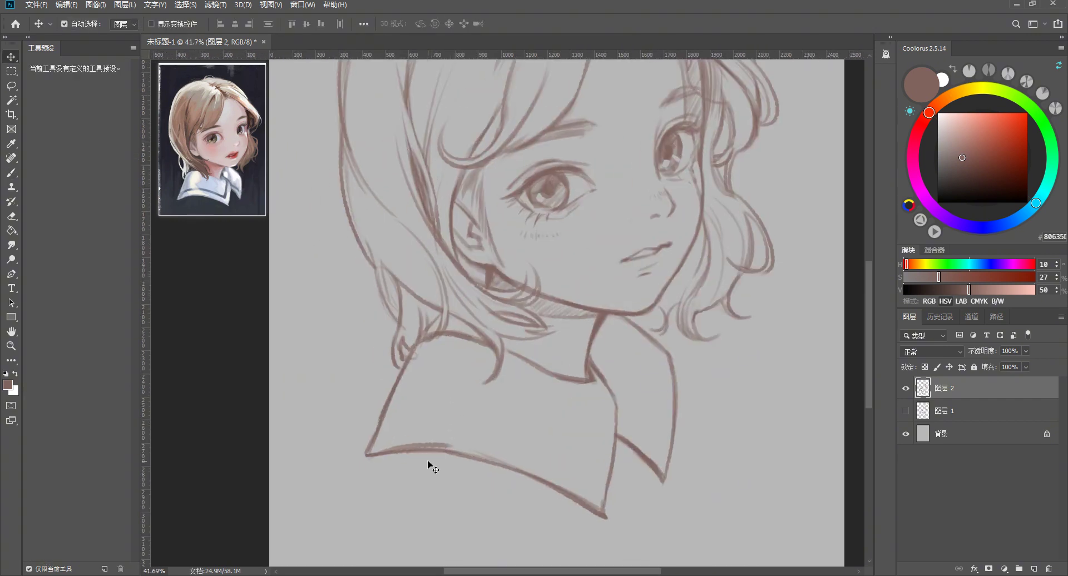
pyautogui.press('b')
pyautogui.moveTo(384, 429); pyautogui.dragTo(489, 436)
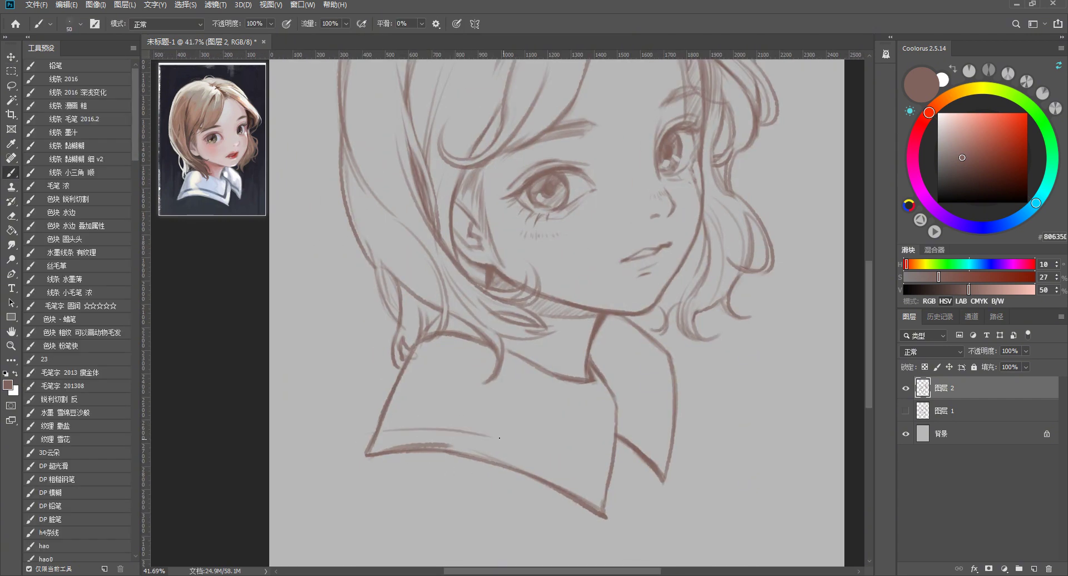
pyautogui.hotkey('ctrl', 'z')
pyautogui.scroll(-1, 519, 369)
pyautogui.scroll(-2, 519, 369)
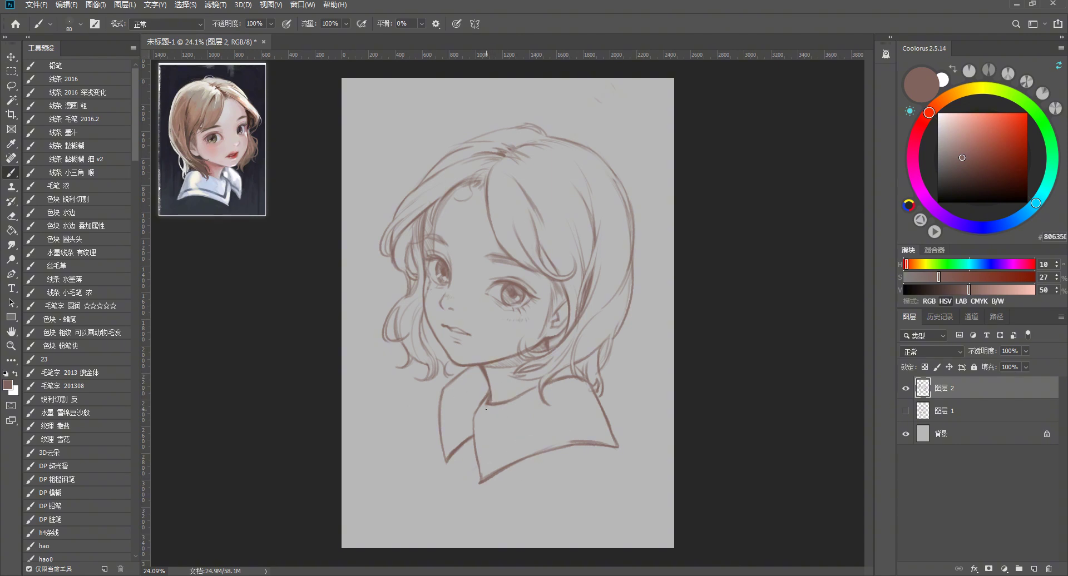
# Flip the reference painting horizontally, then try and undo a short vertical collar stroke
pyautogui.rightClick(253, 132)
pyautogui.moveTo(294, 237)
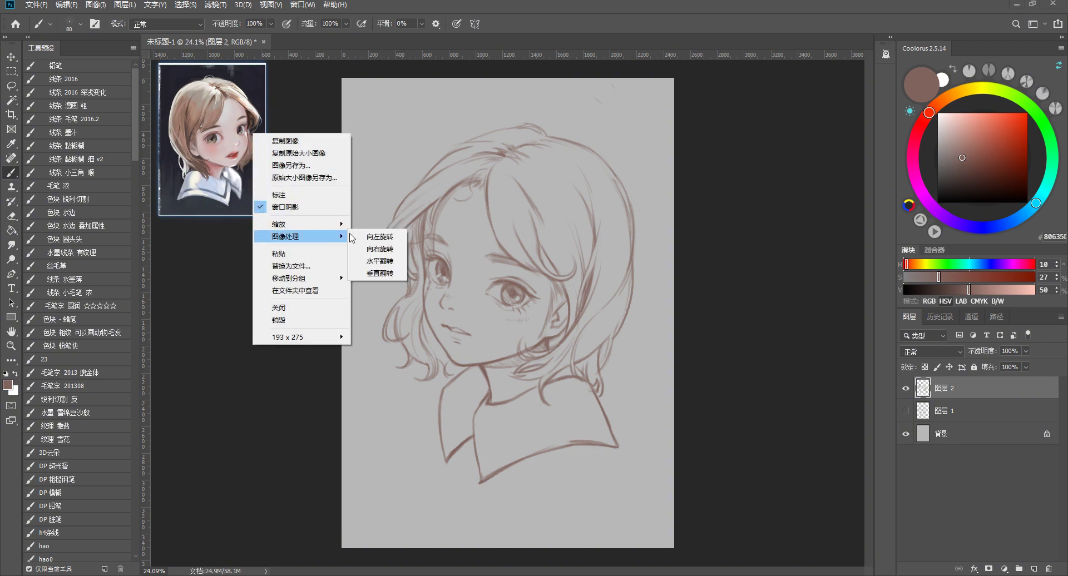
pyautogui.click(380, 261)
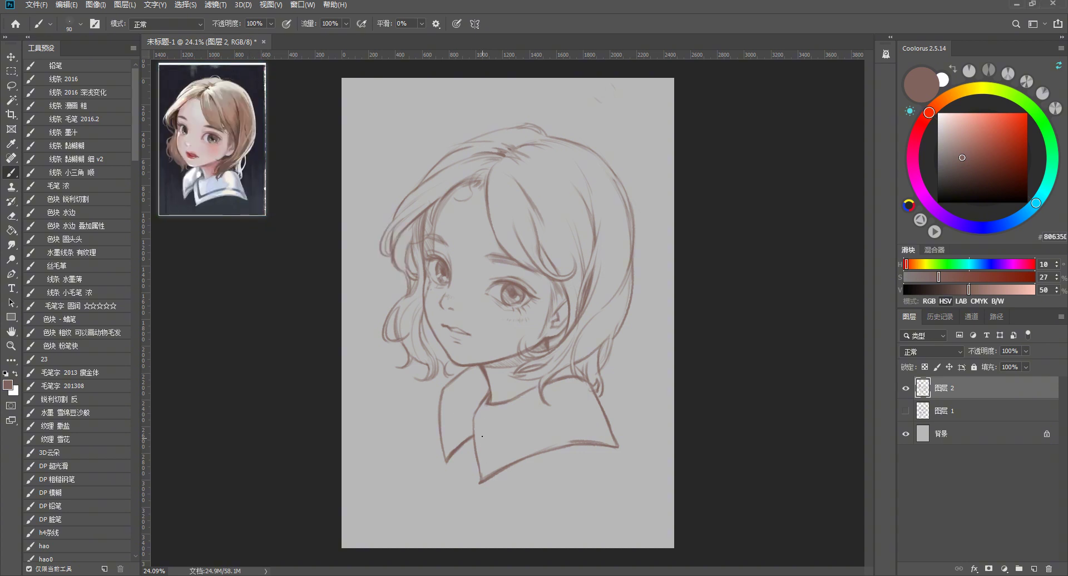
pyautogui.moveTo(482, 414); pyautogui.dragTo(483, 452)
pyautogui.hotkey('ctrl', 'z')
pyautogui.moveTo(482, 414); pyautogui.dragTo(488, 459)
pyautogui.hotkey('ctrl', 'z')
pyautogui.moveTo(483, 415); pyautogui.dragTo(491, 460)
pyautogui.hotkey('ctrl', 'z')
# Redraw the collar's lower edge firmly after several undone attempts
pyautogui.moveTo(555, 437); pyautogui.dragTo(603, 430)
pyautogui.hotkey('ctrl', 'z')
pyautogui.moveTo(494, 455); pyautogui.dragTo(552, 429)
pyautogui.hotkey('ctrl', 'z')
pyautogui.moveTo(497, 453); pyautogui.dragTo(609, 425)
pyautogui.hotkey('ctrl', 'z')
pyautogui.moveTo(491, 467); pyautogui.dragTo(543, 437)
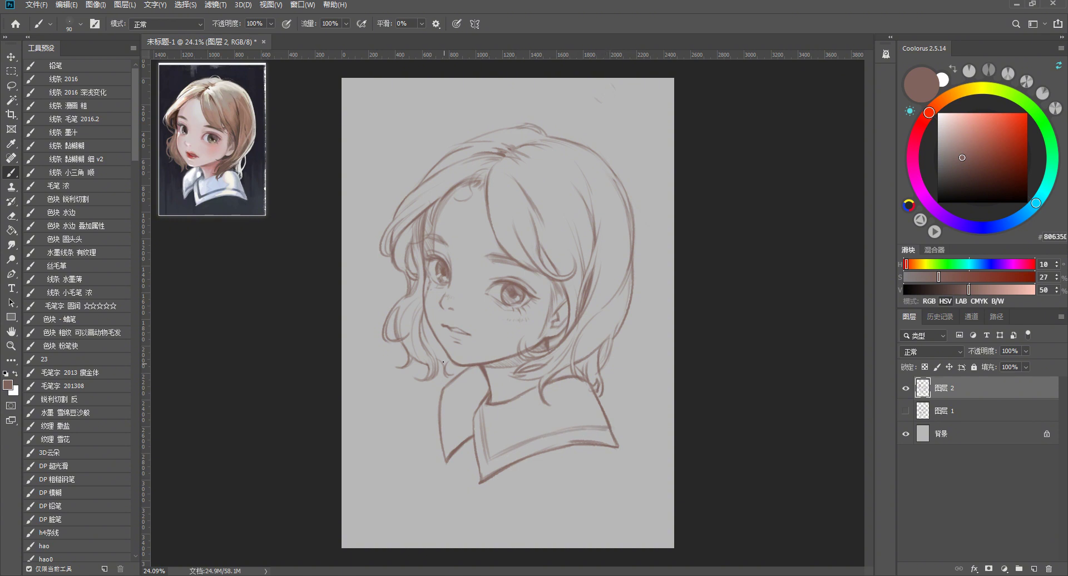
# Add a line on the left collar flap and darken the inner collar lines
pyautogui.moveTo(448, 437)
pyautogui.mouseDown()
pyautogui.moveTo(468, 424)
pyautogui.moveTo(459, 433)
pyautogui.mouseUp()
pyautogui.moveTo(489, 393); pyautogui.dragTo(471, 418)
pyautogui.moveTo(473, 435); pyautogui.dragTo(480, 482)
pyautogui.scroll(2, 488, 365)
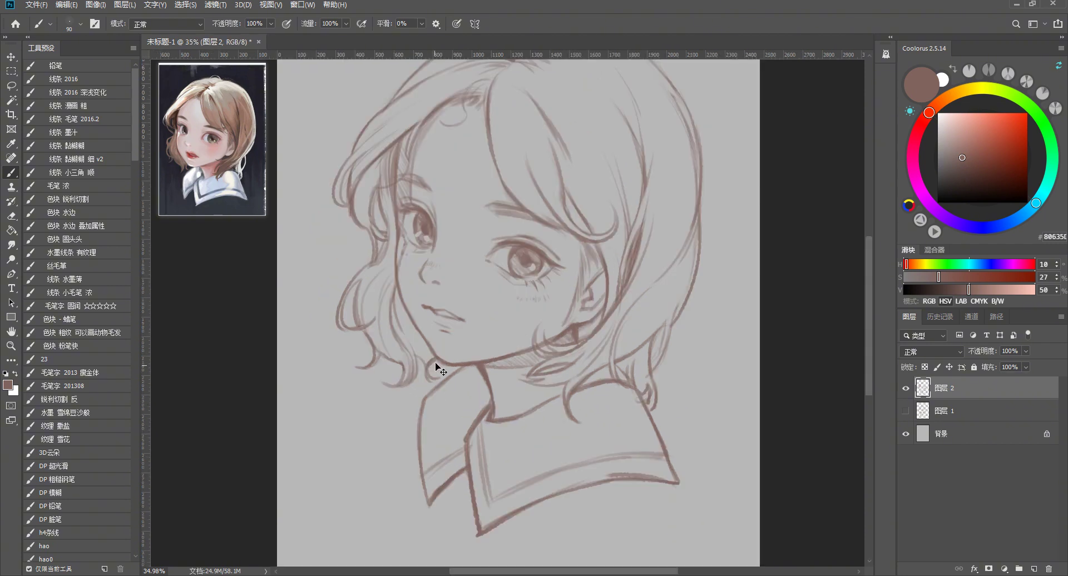
pyautogui.scroll(1, 592, 354)
pyautogui.scroll(-4, 592, 355)
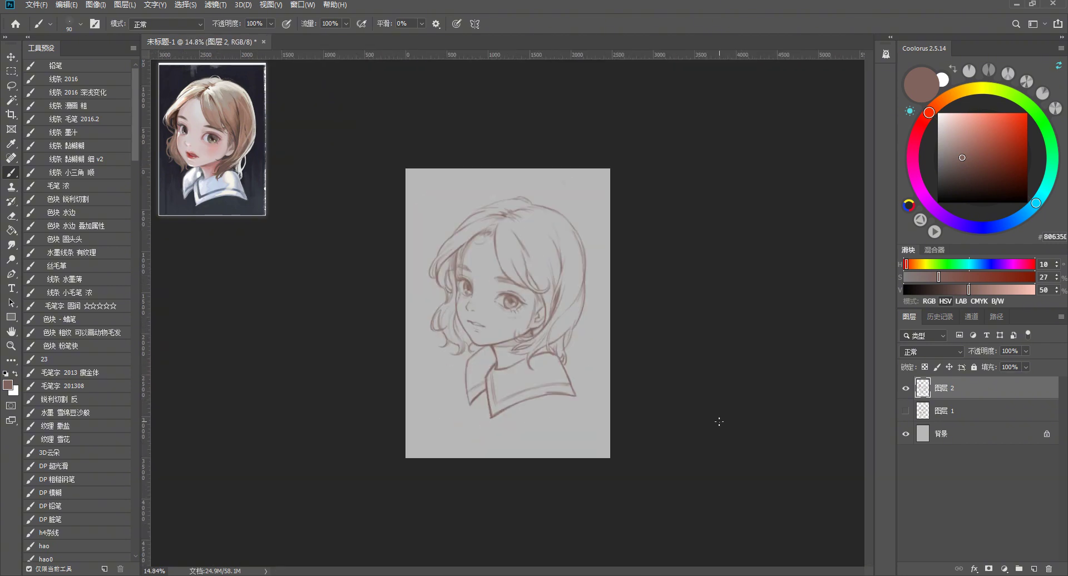